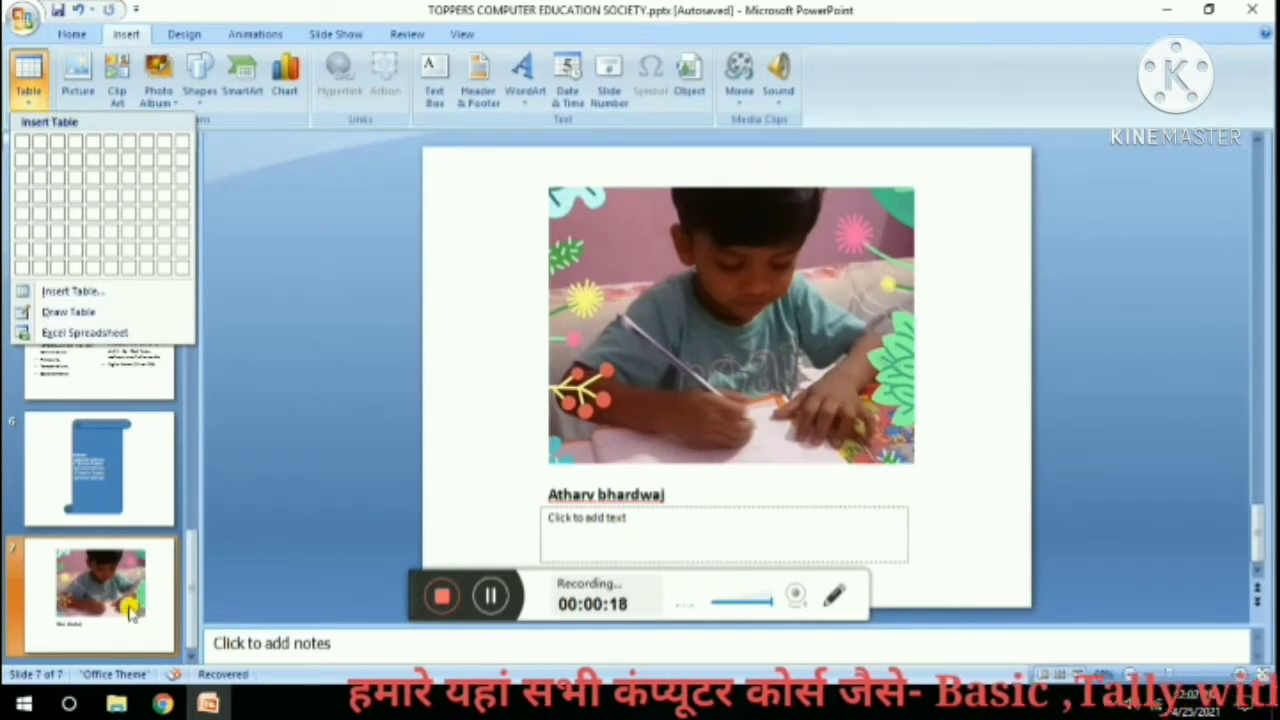
# Leave the Table menu on slide 7 and return to the Home commands.
pyautogui.click(77, 37)
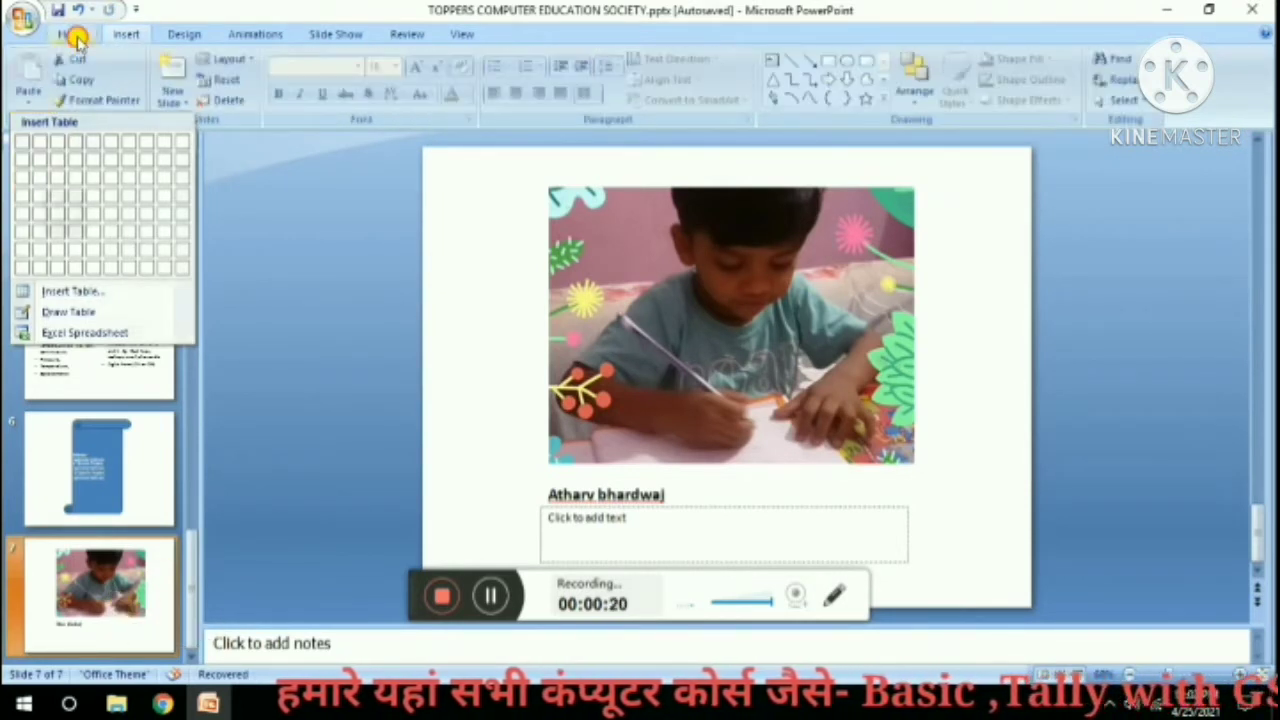
# Add a blank slide 8 and insert a 5-column by 8-row table on it.
pyautogui.click(172, 97)
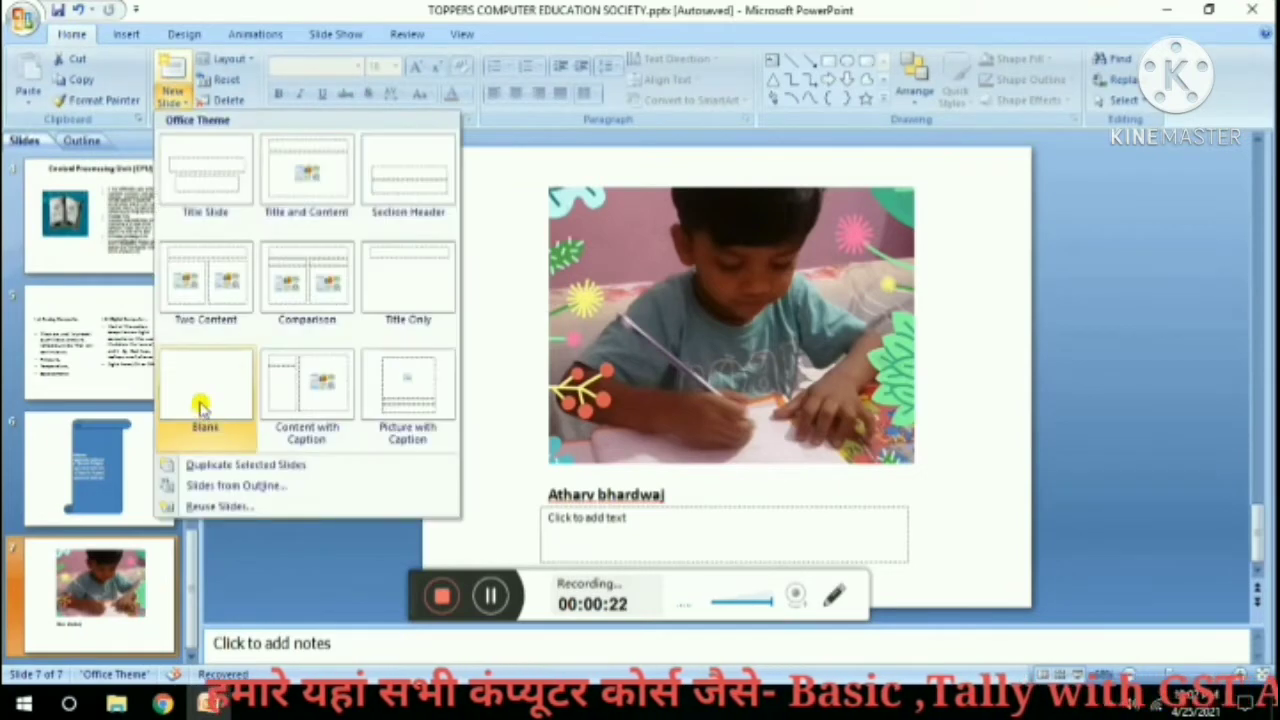
pyautogui.click(200, 405)
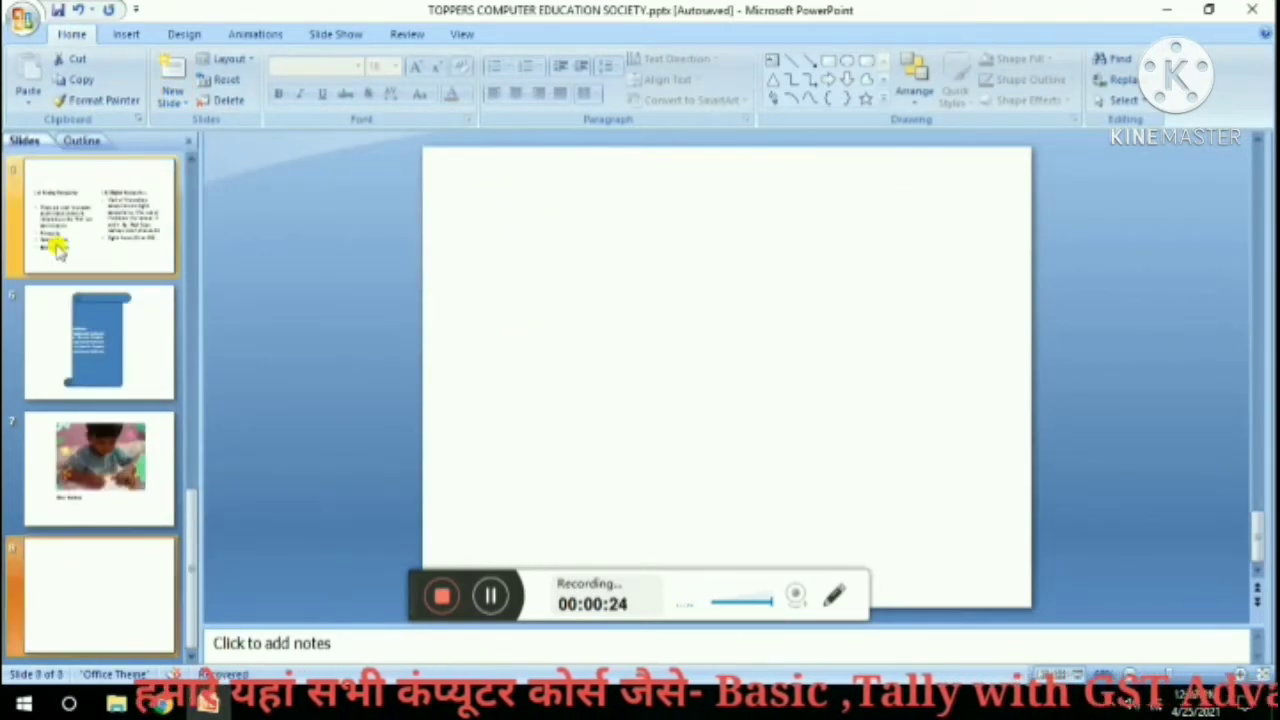
pyautogui.click(122, 33)
pyautogui.click(32, 96)
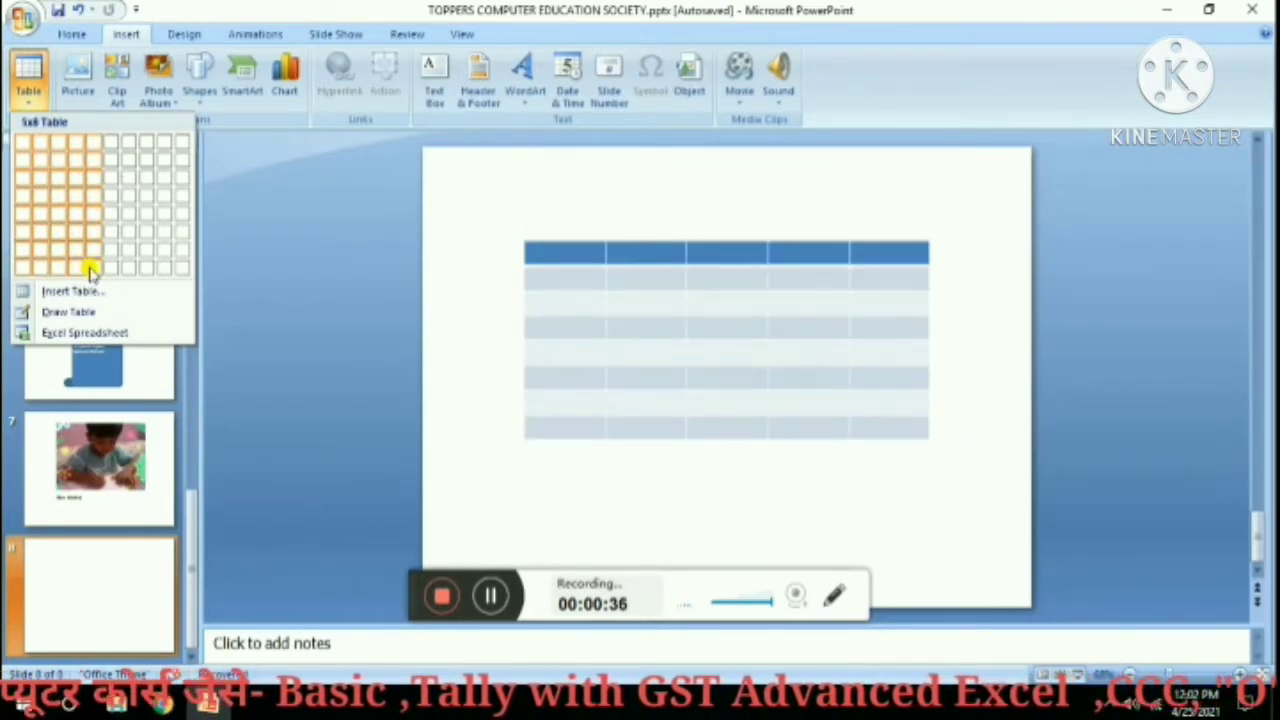
pyautogui.click(90, 268)
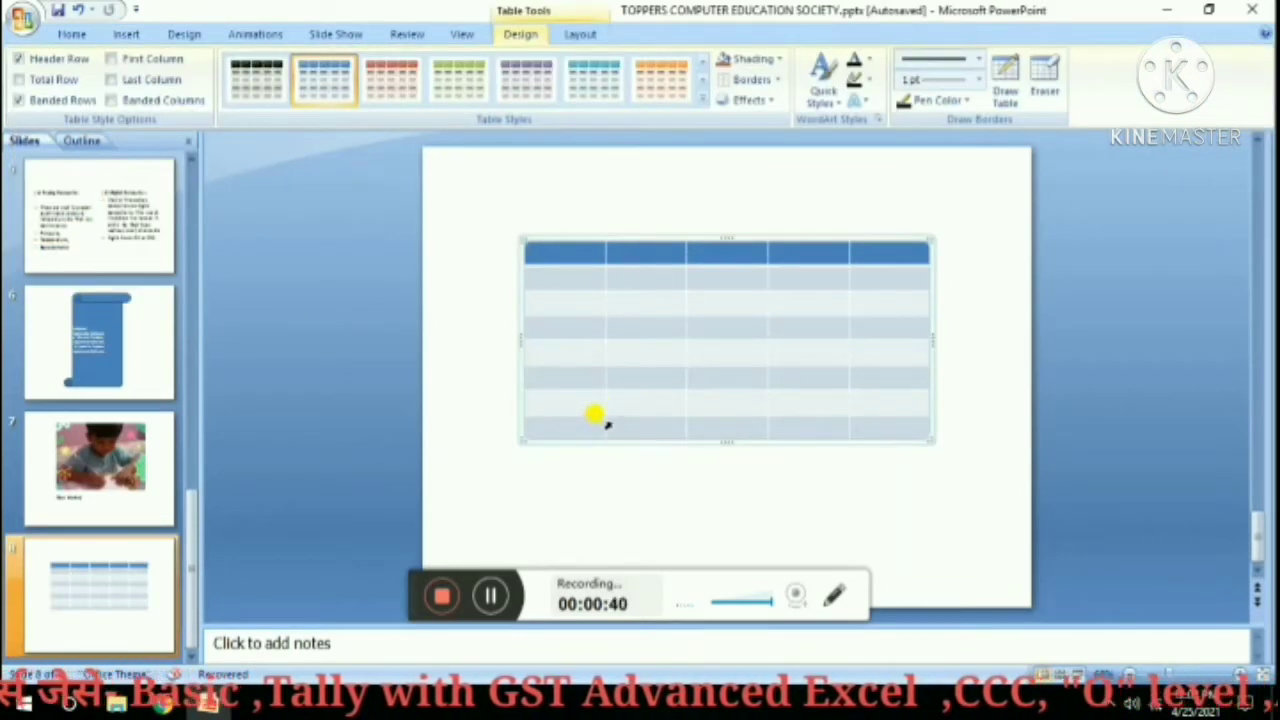
# Add a blank slide 9 and select it.
pyautogui.click(72, 34)
pyautogui.click(171, 95)
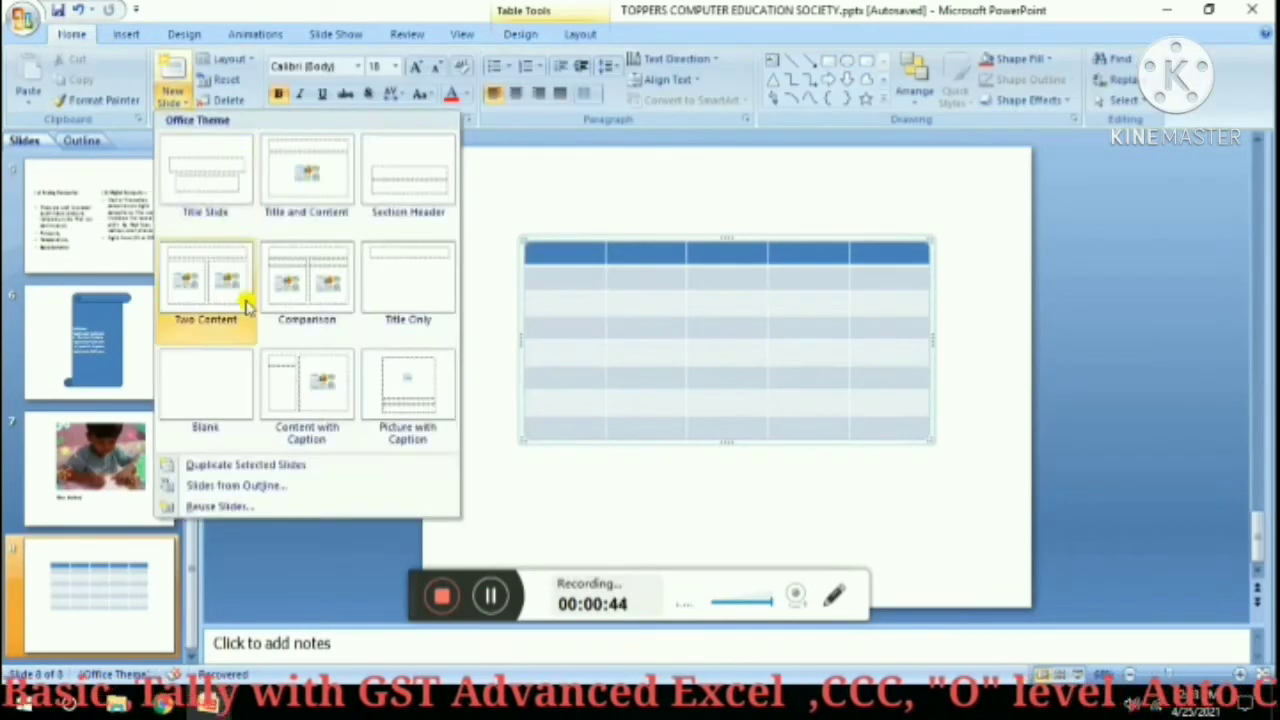
pyautogui.click(223, 365)
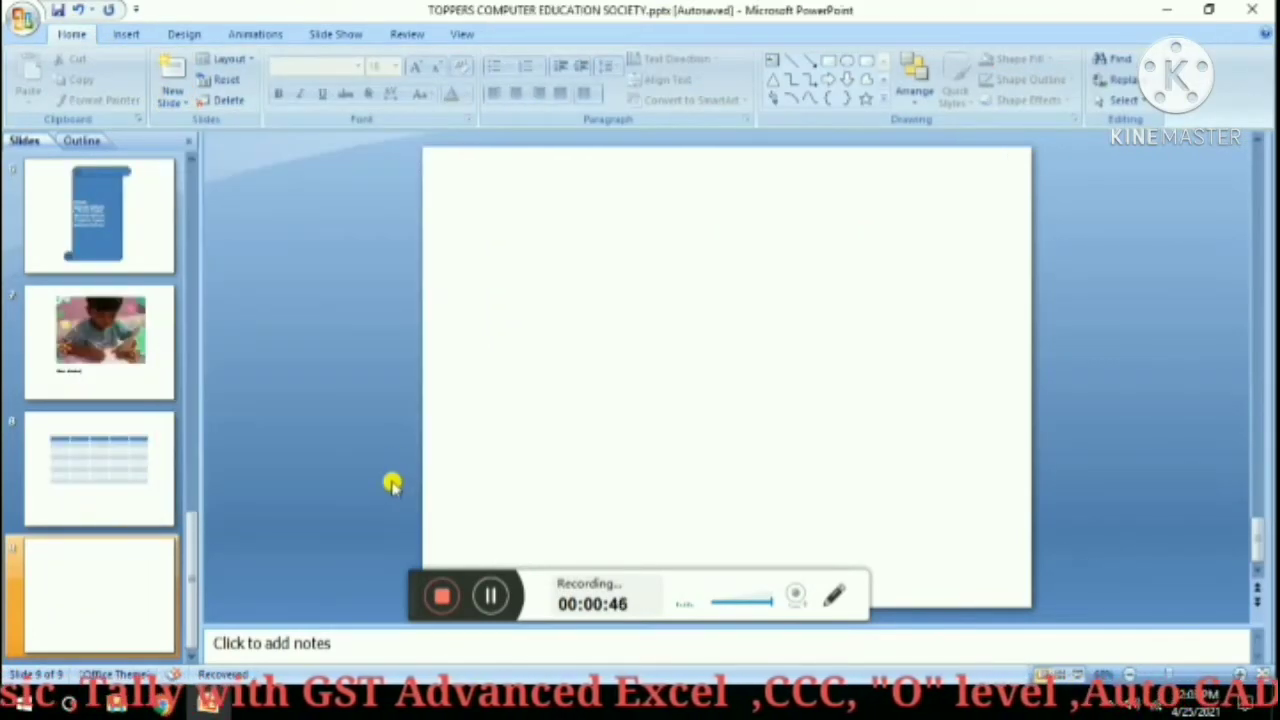
pyautogui.click(118, 575)
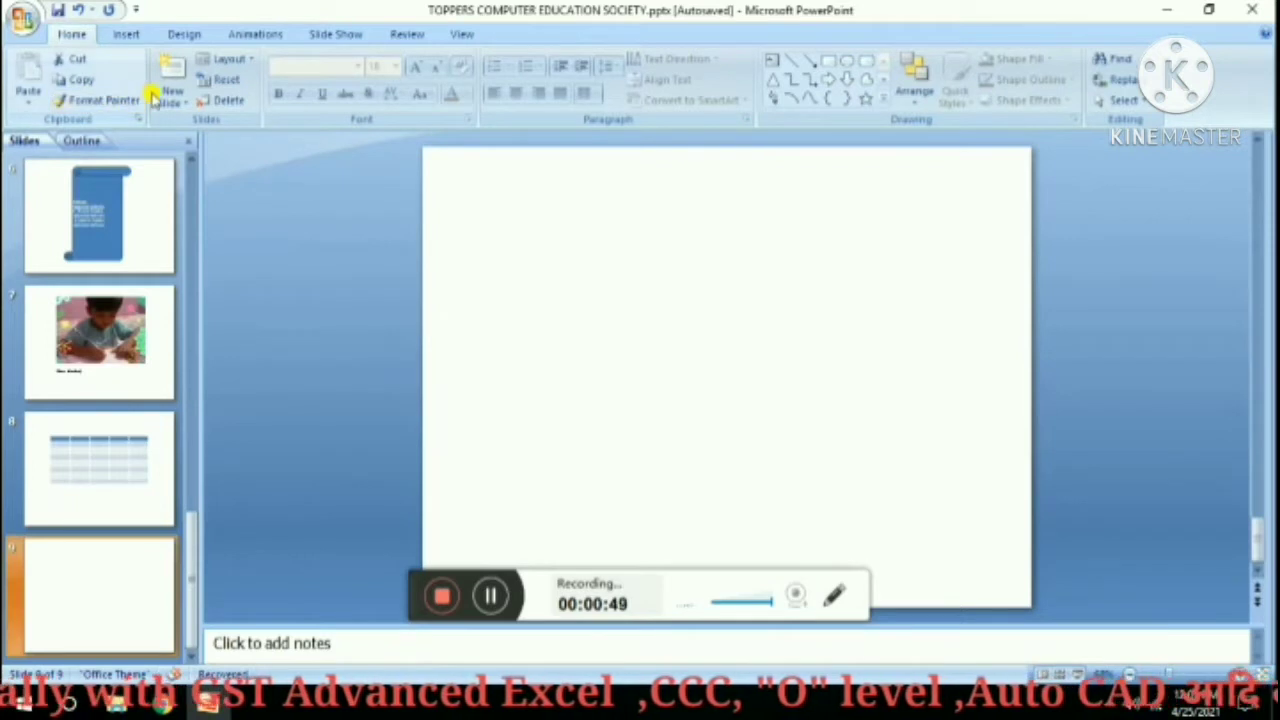
# Insert a table of 6 columns and 22 rows through the Insert Table dialog.
pyautogui.click(128, 34)
pyautogui.click(36, 104)
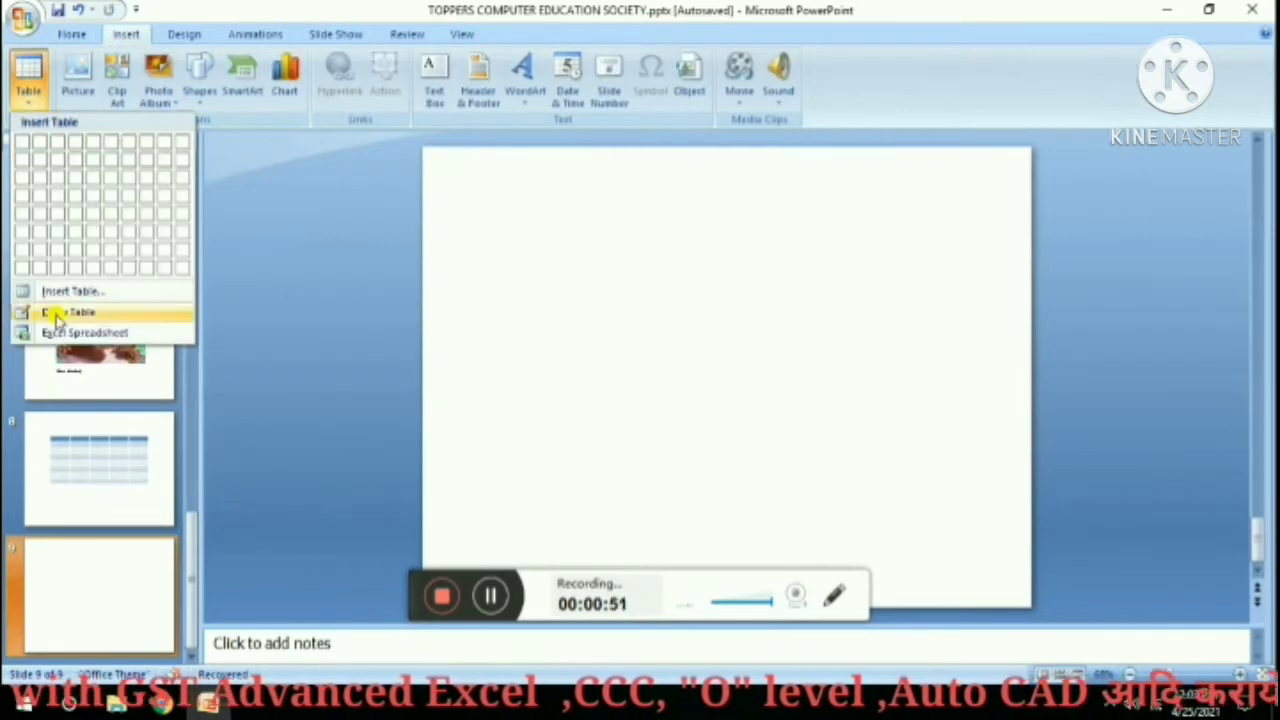
pyautogui.click(40, 289)
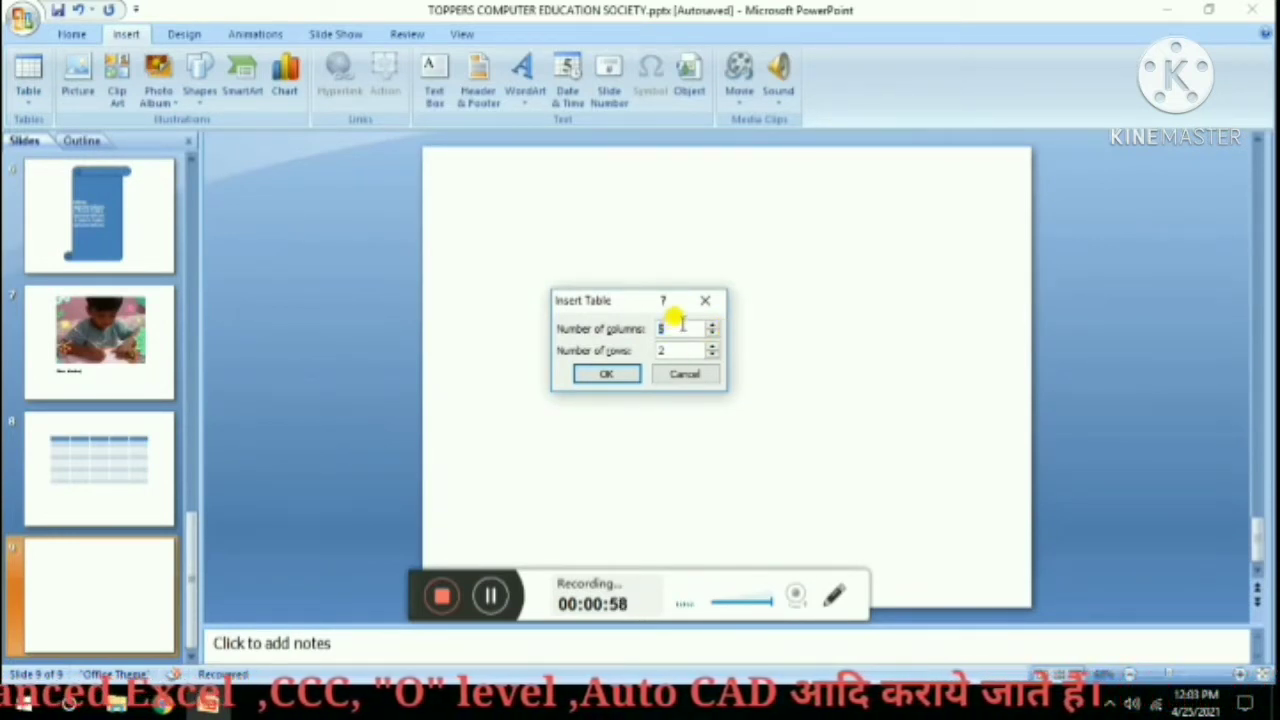
pyautogui.write('6')
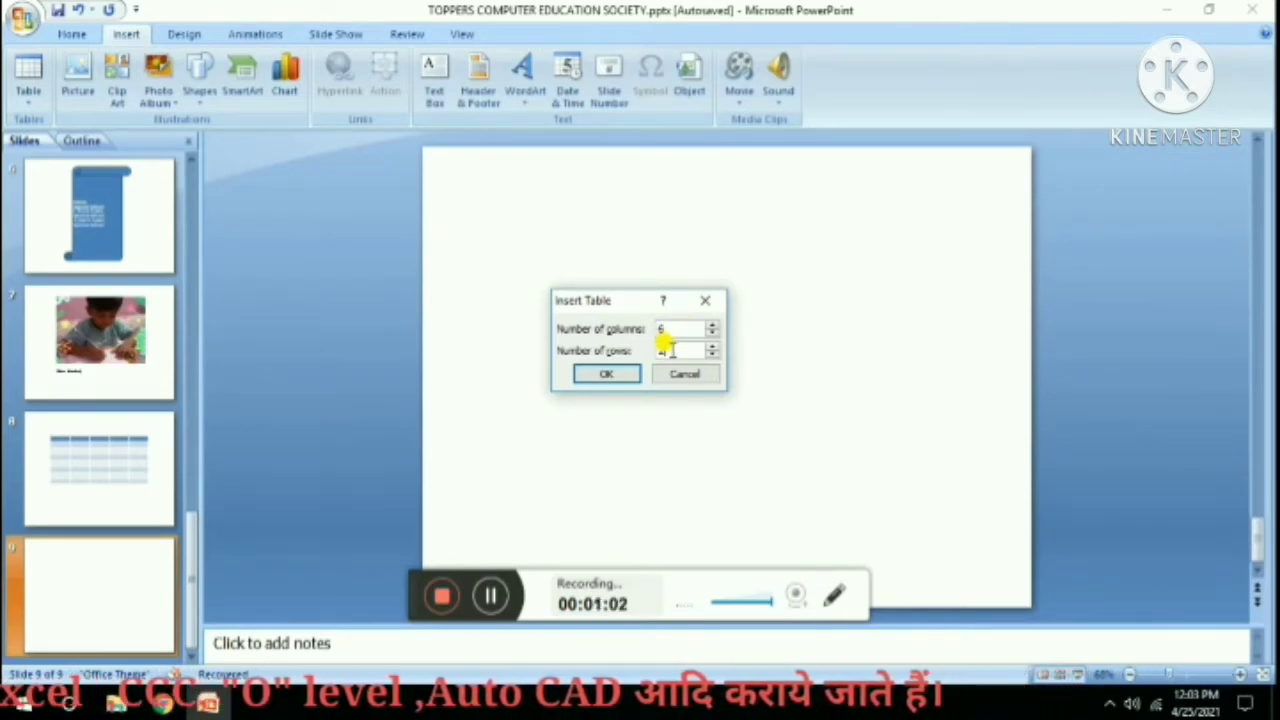
pyautogui.click(676, 348)
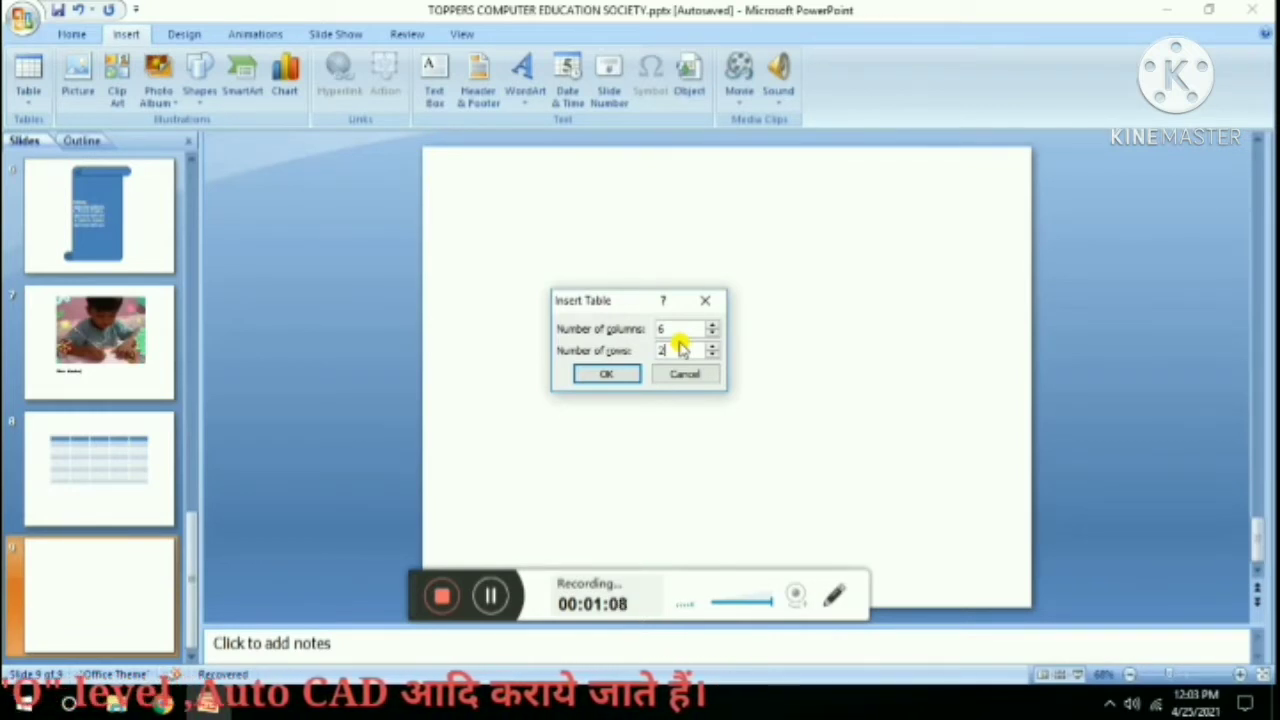
pyautogui.click(620, 376)
# Drag the 22-row table up so its header row sits at the top of slide 9.
pyautogui.scroll(-3, 712, 265)
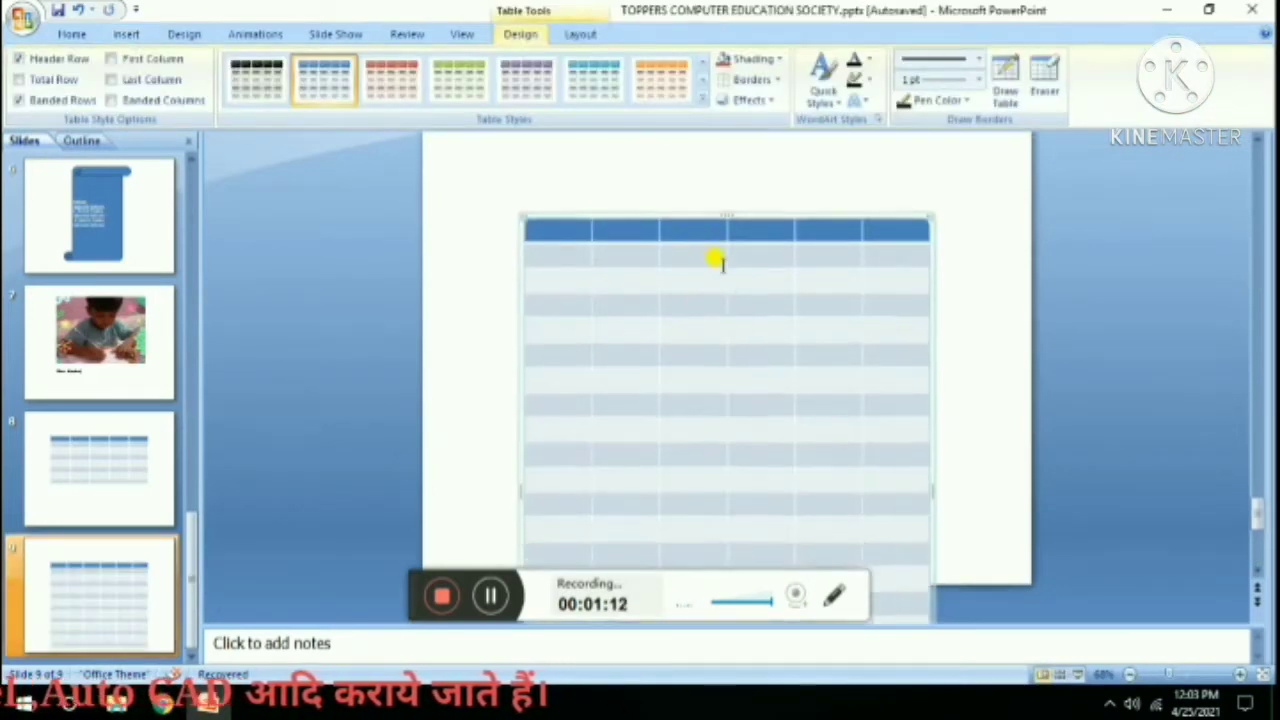
pyautogui.scroll(3, 700, 300)
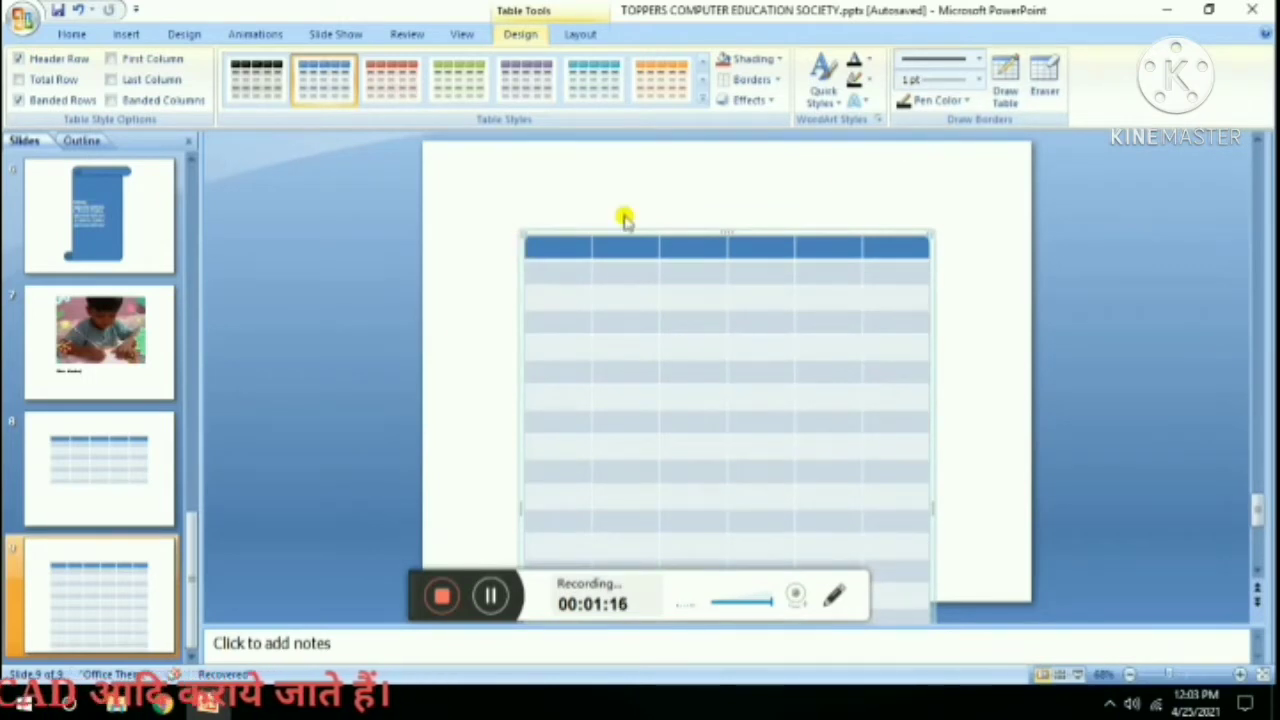
pyautogui.click(566, 191)
pyautogui.click(556, 233)
pyautogui.scroll(-3, 570, 230)
pyautogui.scroll(3, 587, 228)
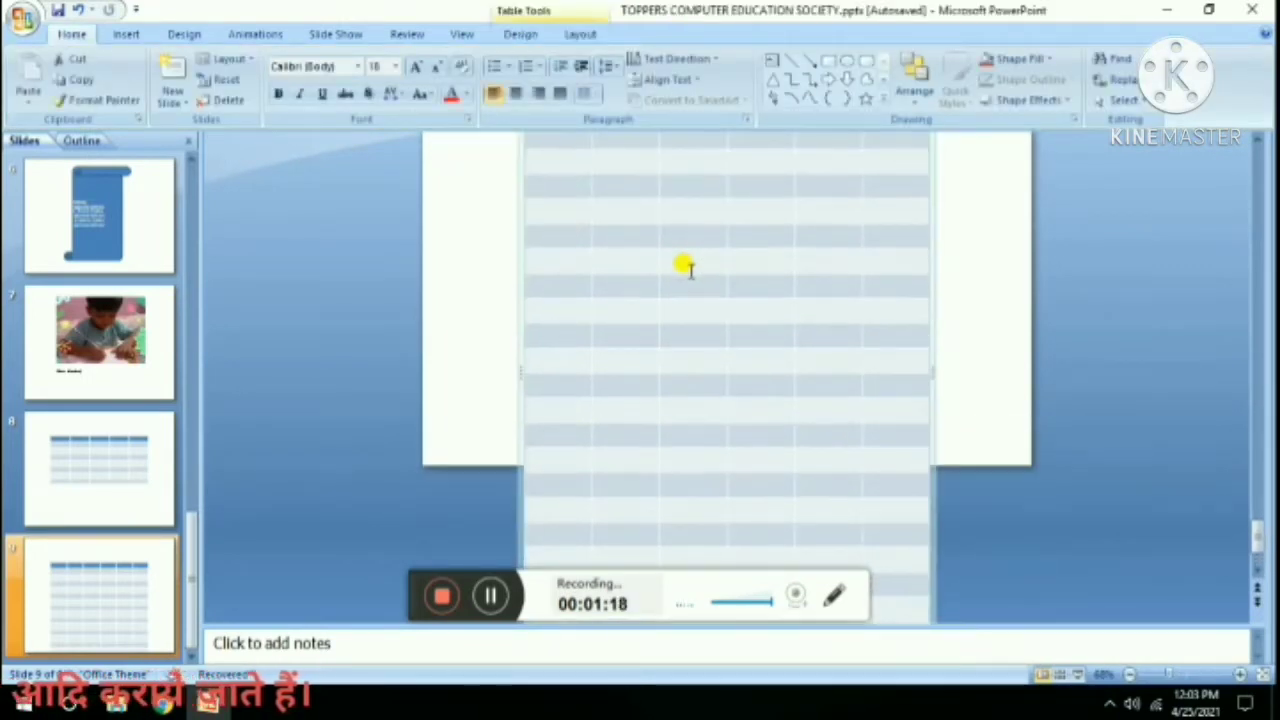
pyautogui.moveTo(587, 243); pyautogui.dragTo(580, 170)
pyautogui.scroll(-2, 554, 214)
pyautogui.scroll(1, 565, 207)
pyautogui.scroll(1, 563, 207)
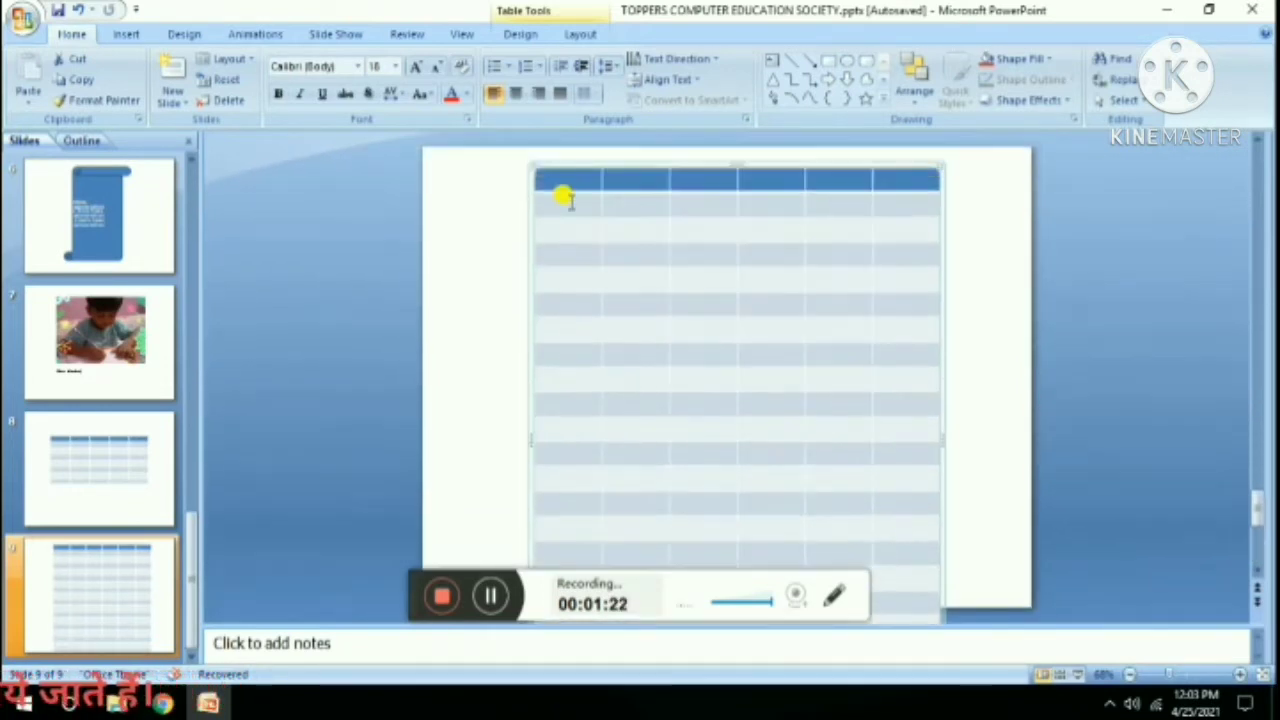
pyautogui.click(565, 173)
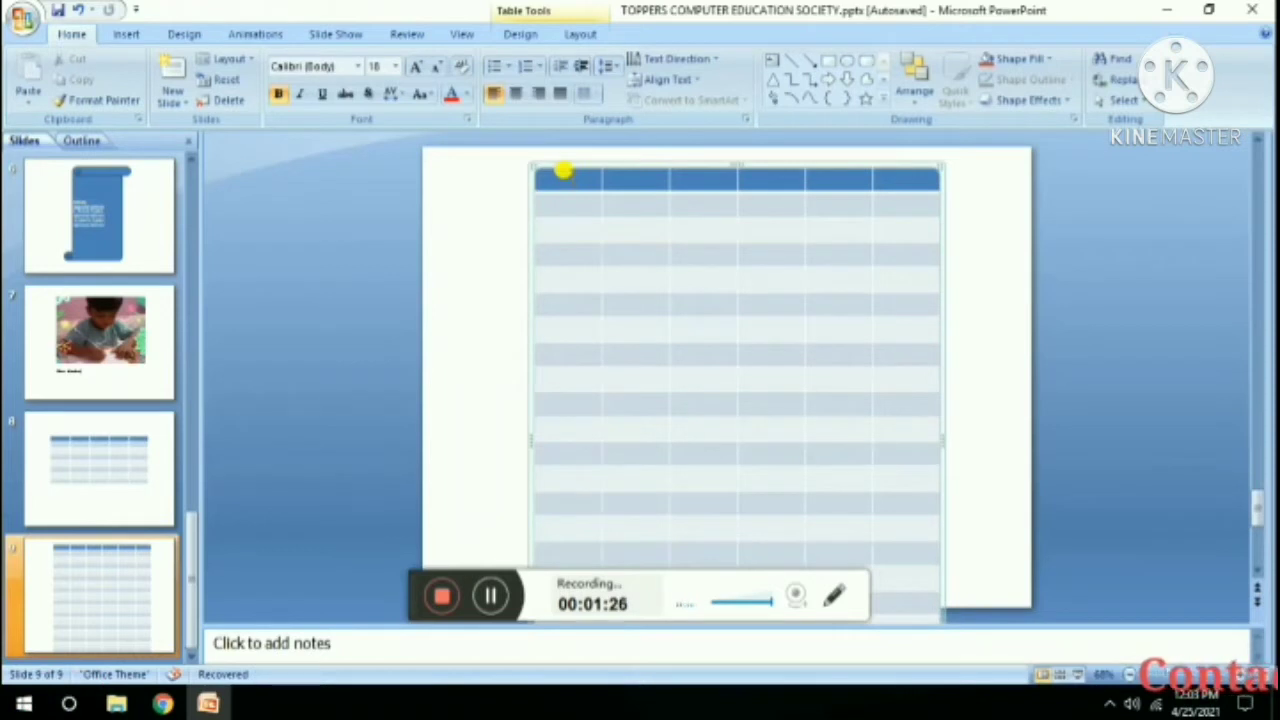
# Enter the headings S no., Name, F's Name, Address, C no and fees across the first row.
pyautogui.write('S n')
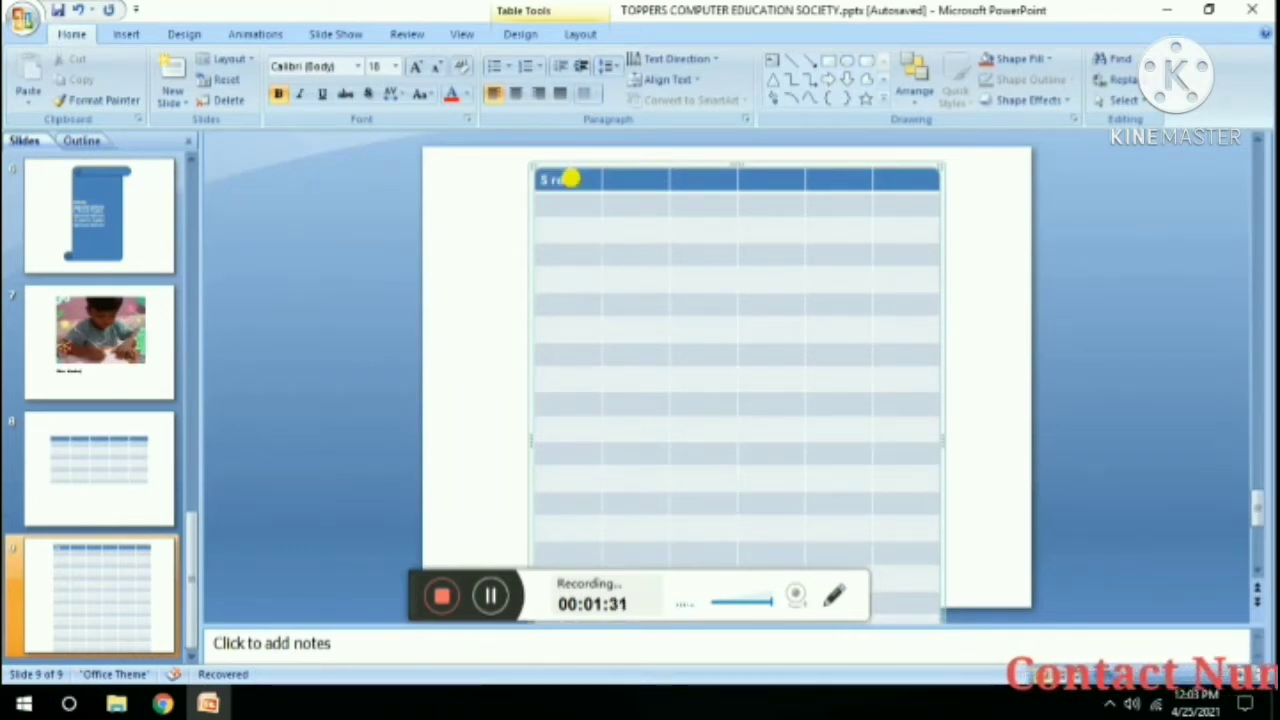
pyautogui.press('Tab')
pyautogui.write('N')
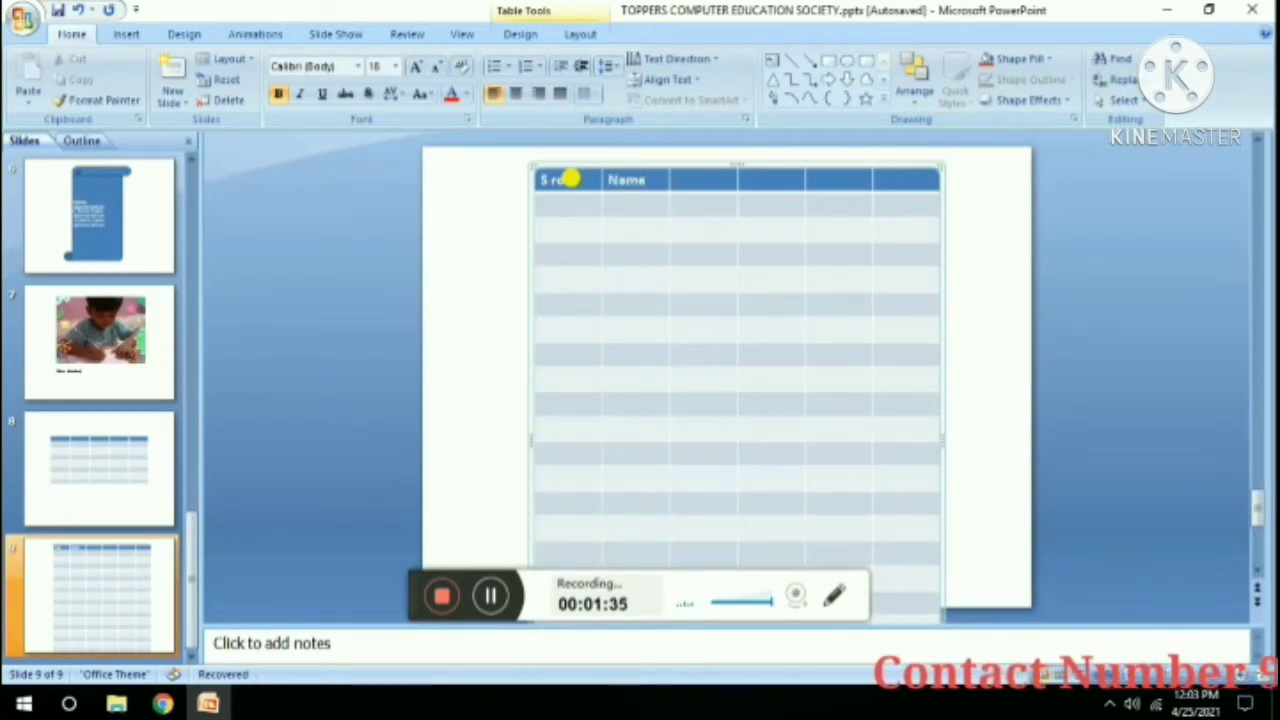
pyautogui.press('Tab')
pyautogui.write('F')
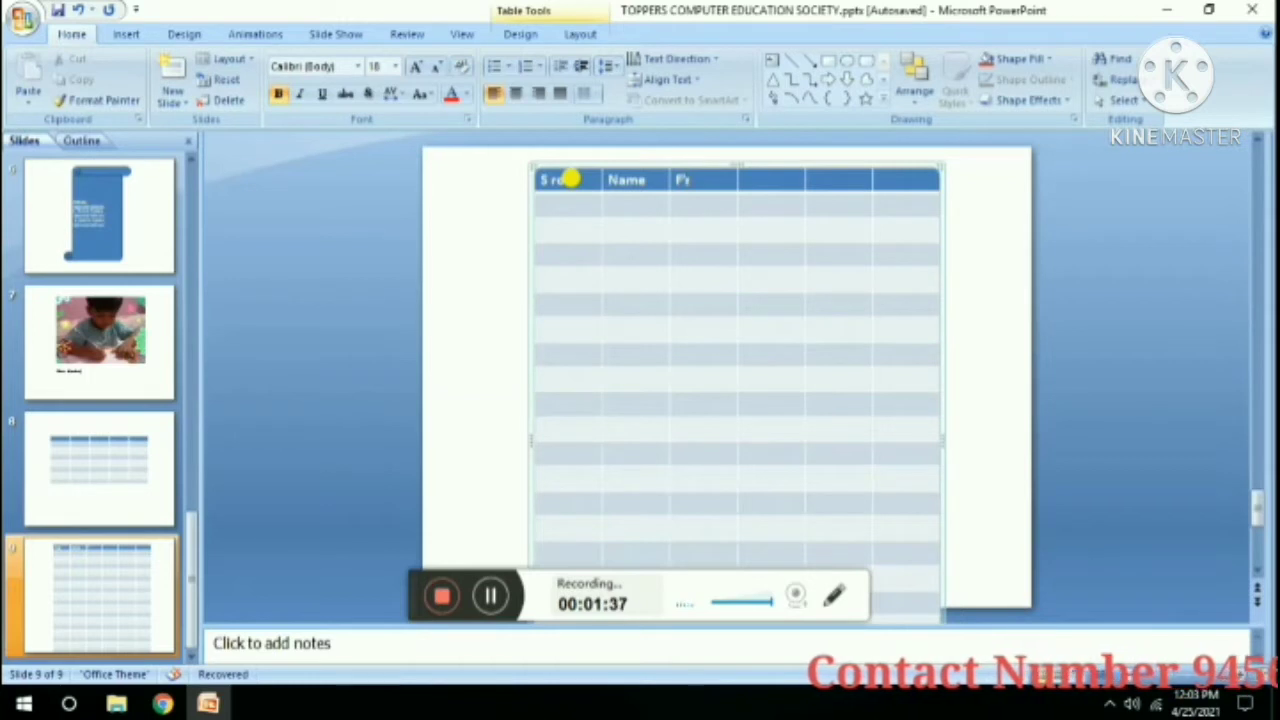
pyautogui.write("'s Na")
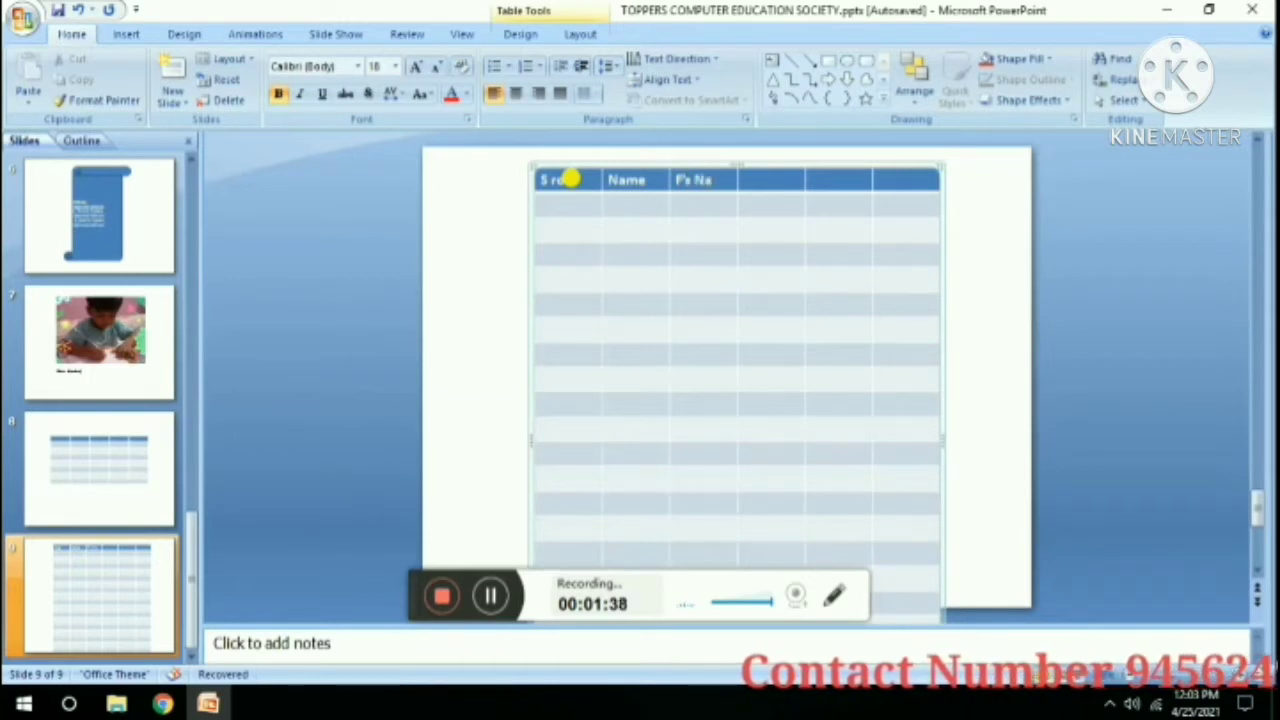
pyautogui.write('me')
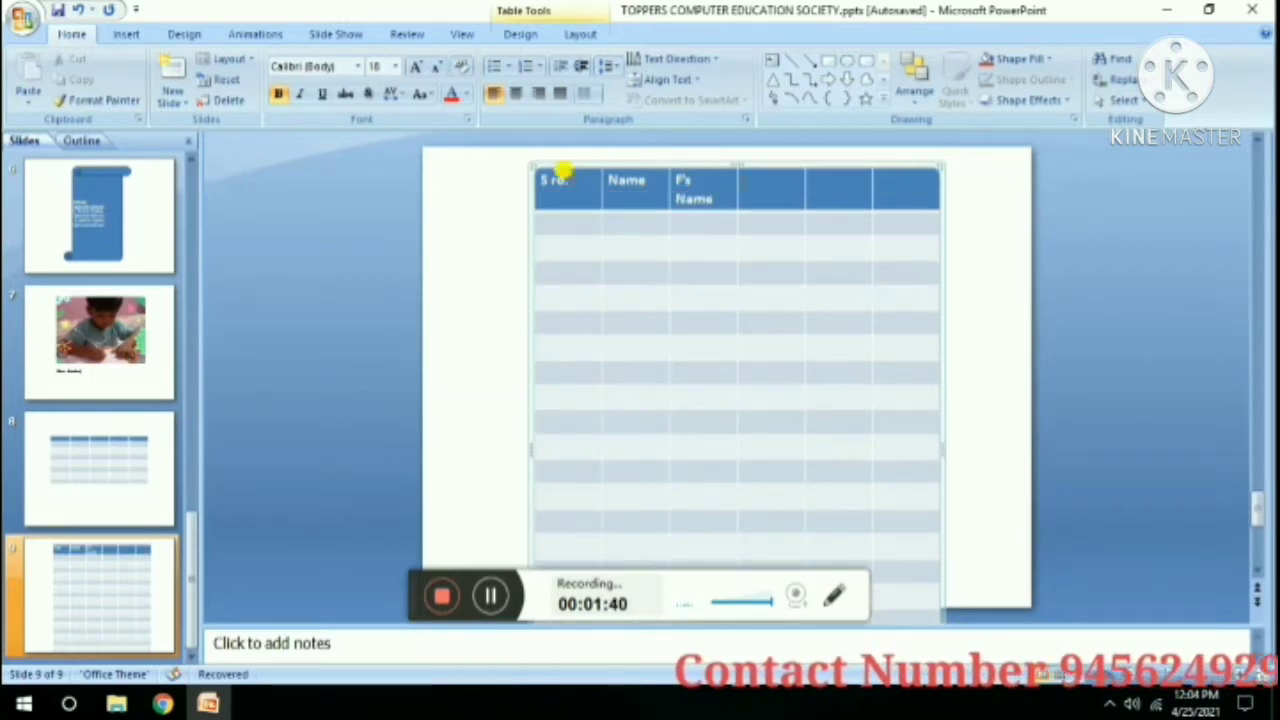
pyautogui.write('address')
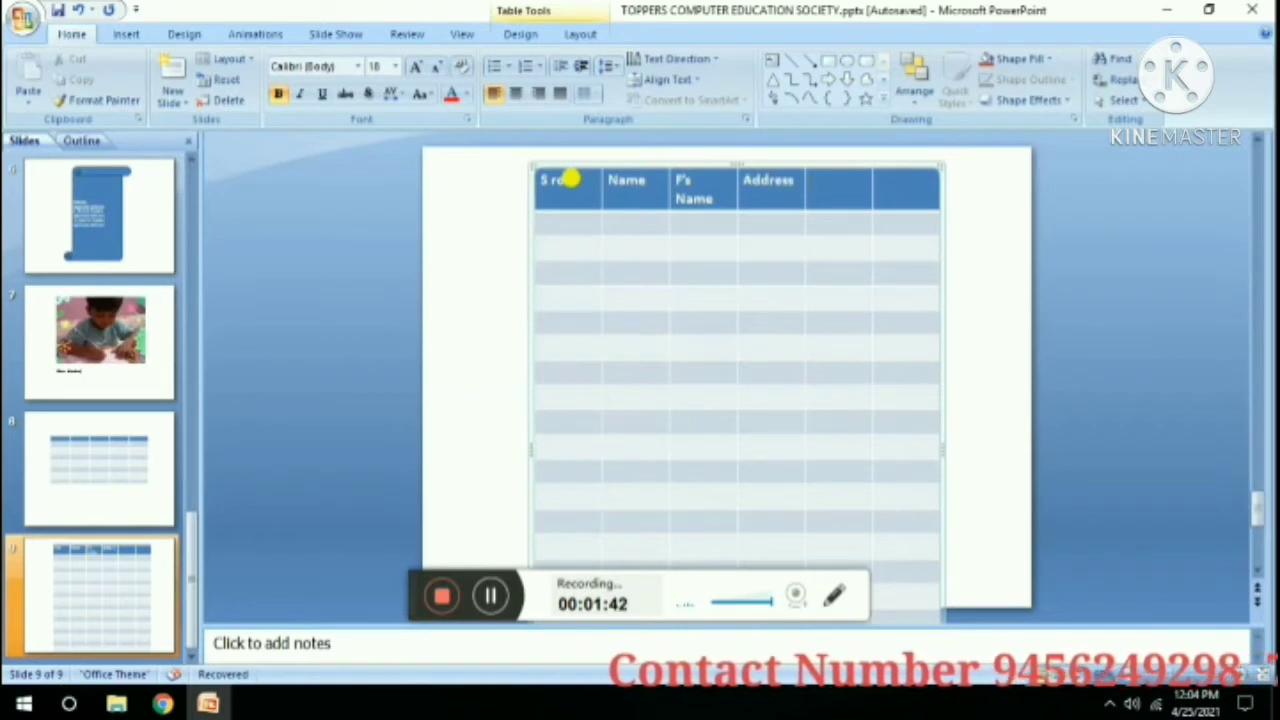
pyautogui.press('Tab')
pyautogui.write('c')
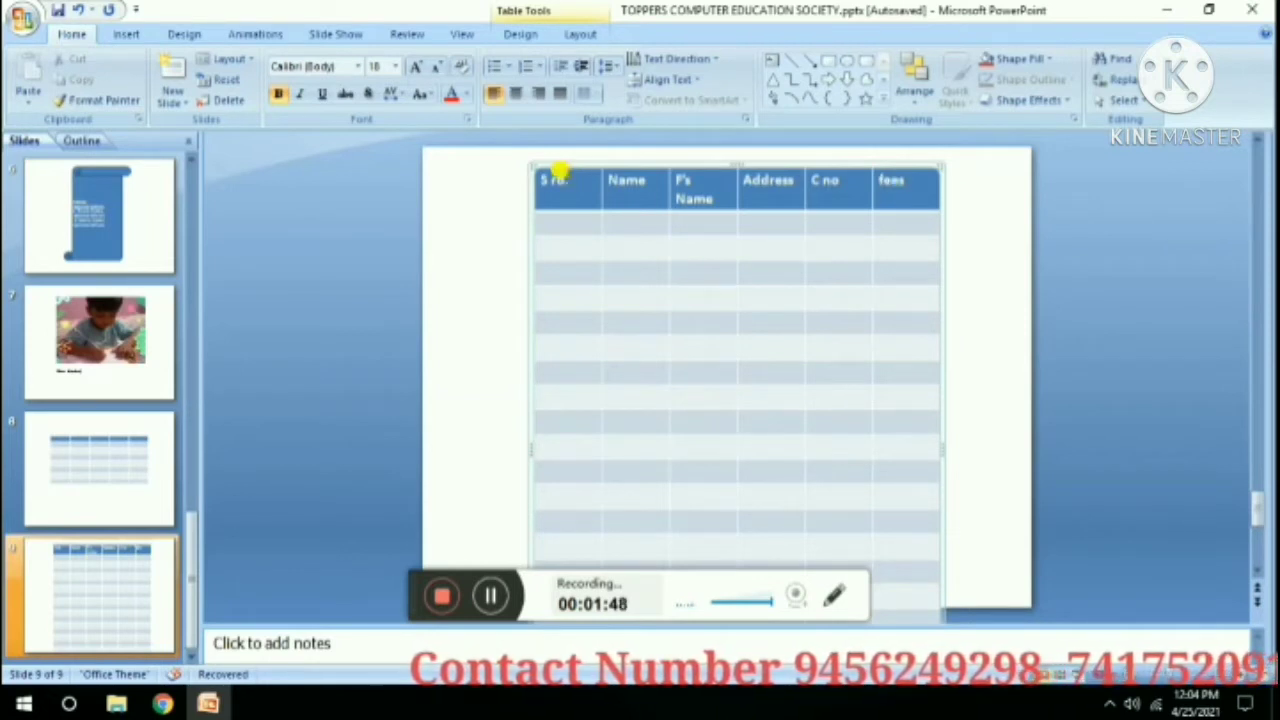
pyautogui.click(565, 229)
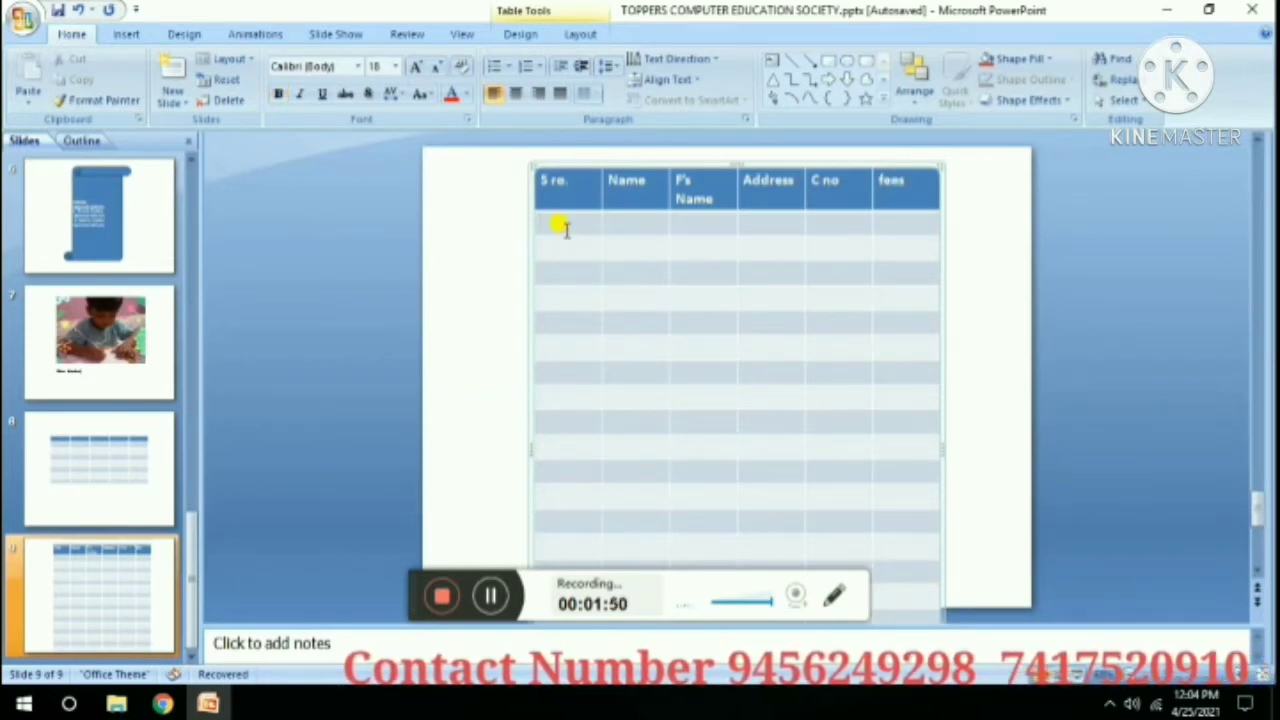
# Fill row 1 with serial number 1, the student's name, father's name and address.
pyautogui.write('1')
pyautogui.click(624, 226)
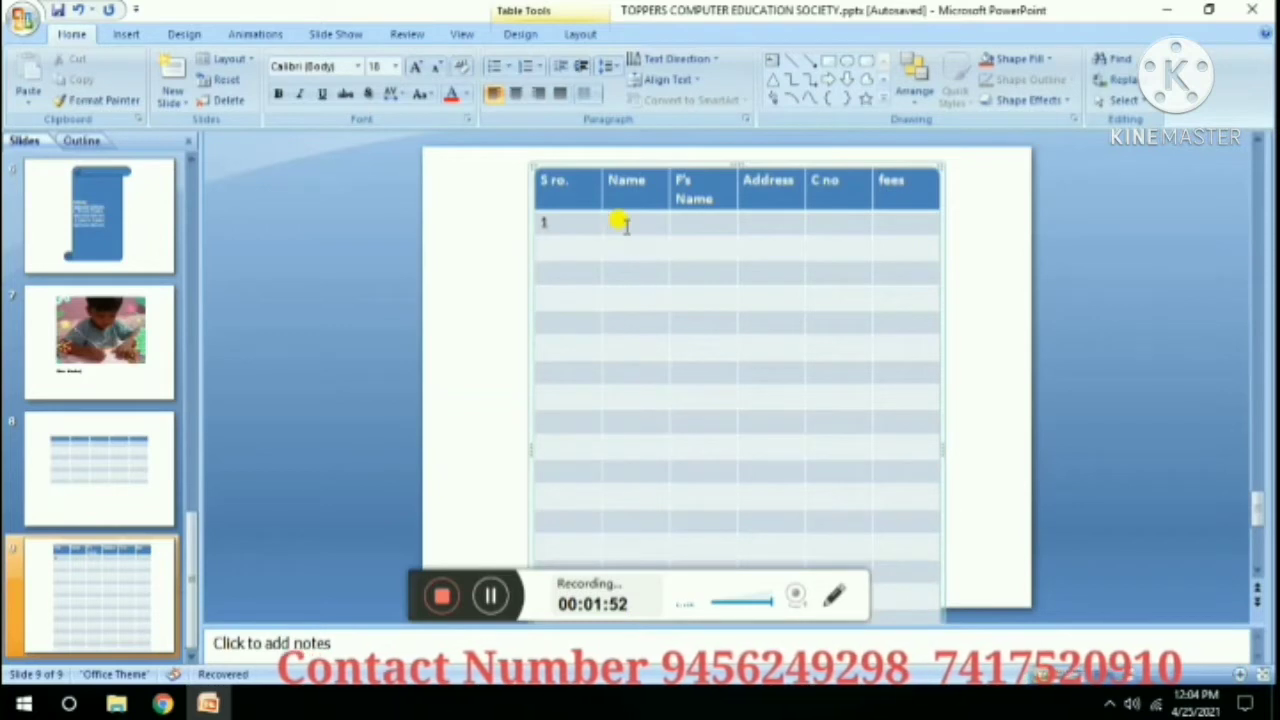
pyautogui.write('am')
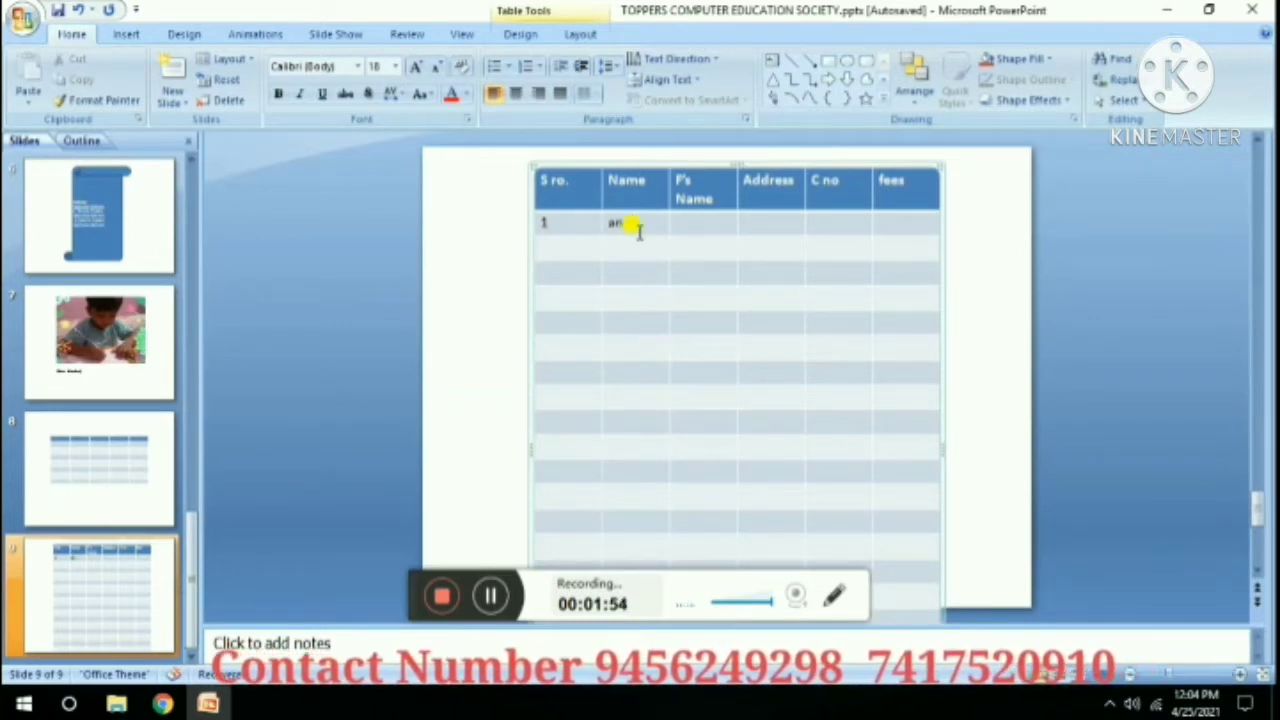
pyautogui.write('it')
pyautogui.click(692, 218)
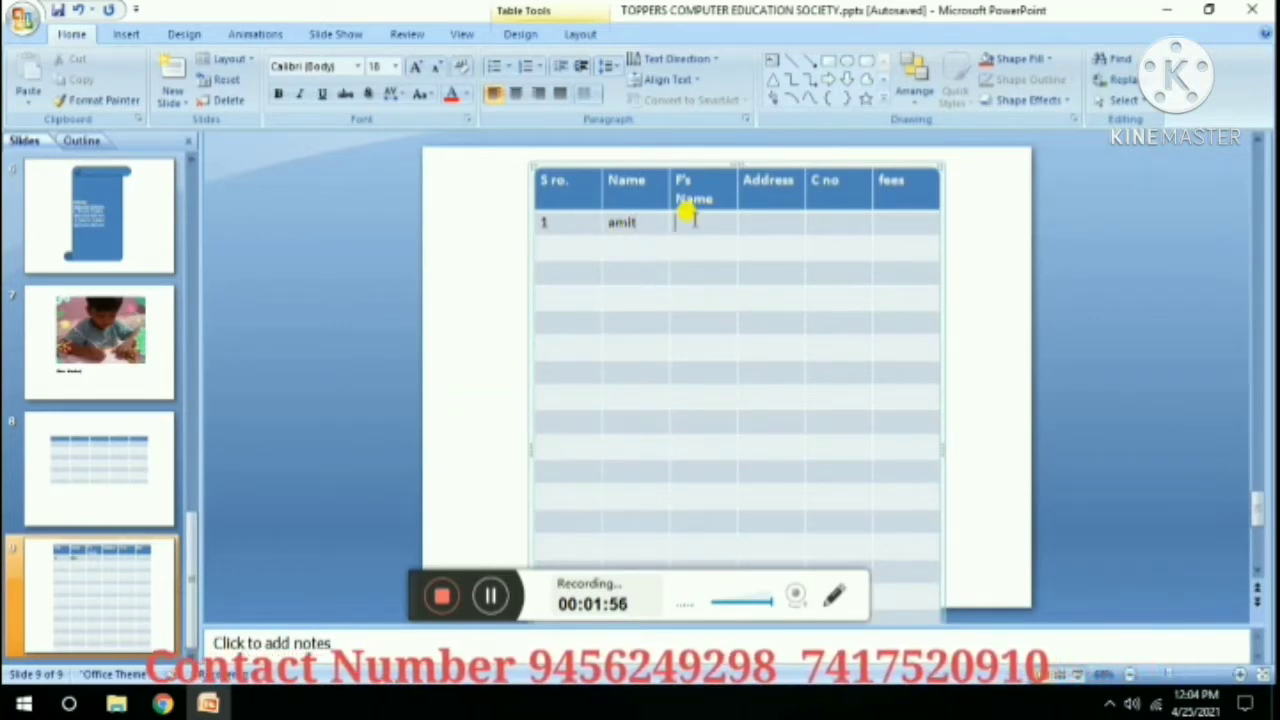
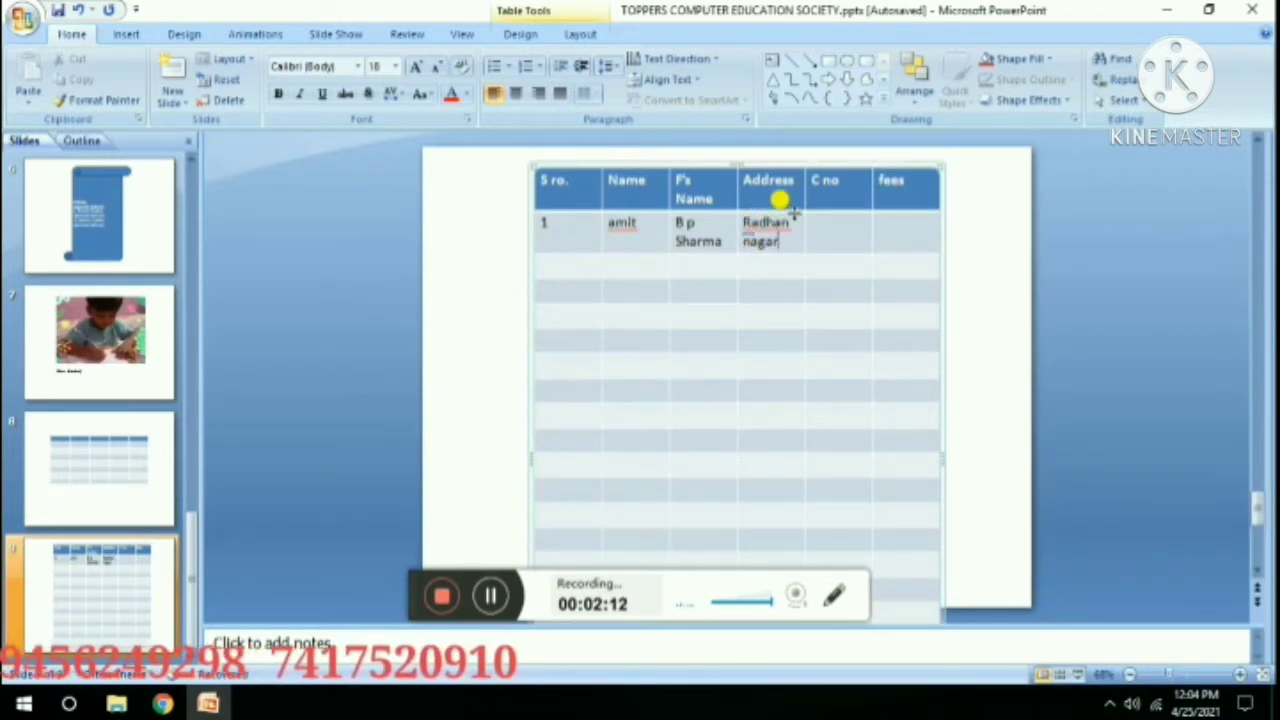
pyautogui.click(792, 214)
pyautogui.press('BackSpace')
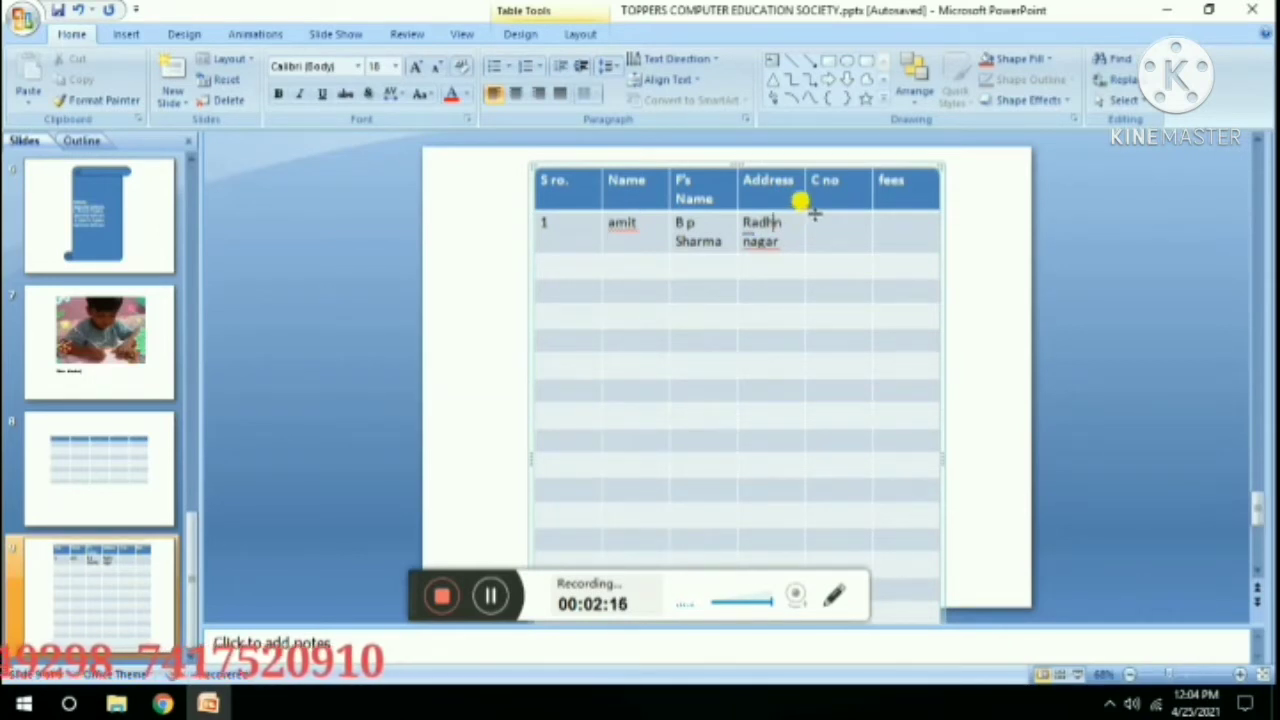
# Make the header row taller and enter row 1's contact number and fees of 500.
pyautogui.moveTo(815, 211); pyautogui.dragTo(815, 225)
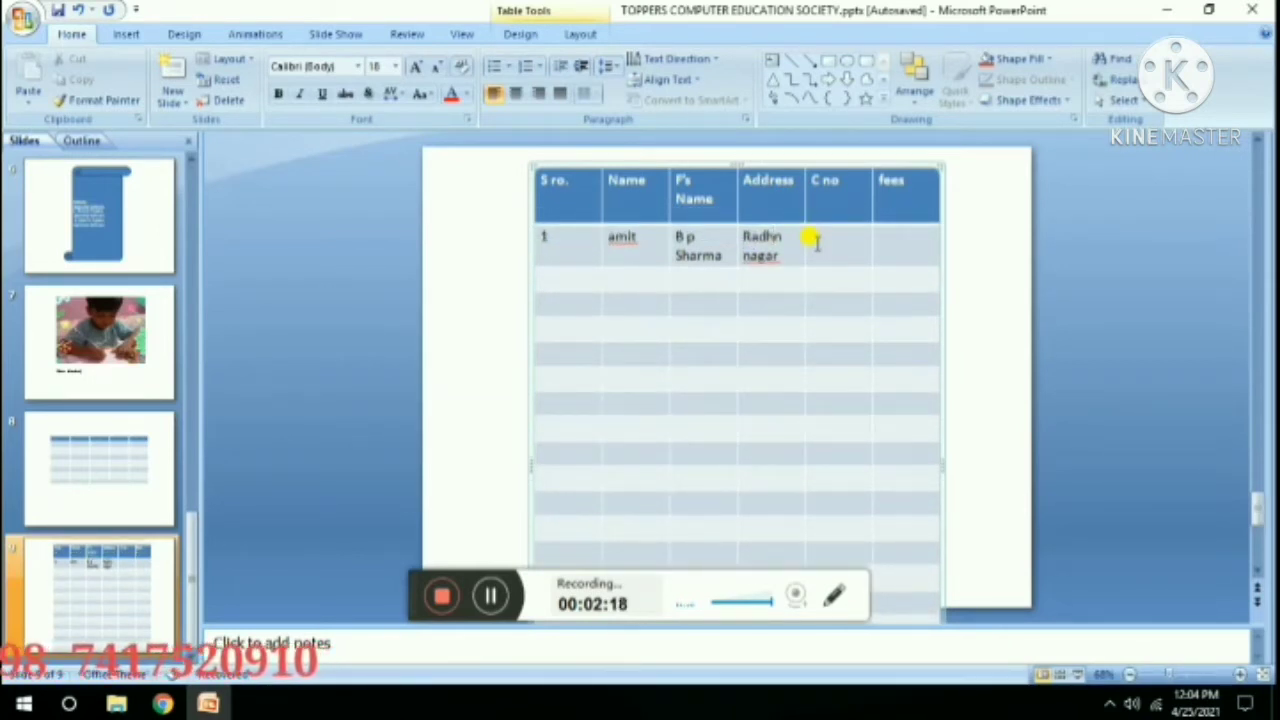
pyautogui.click(816, 240)
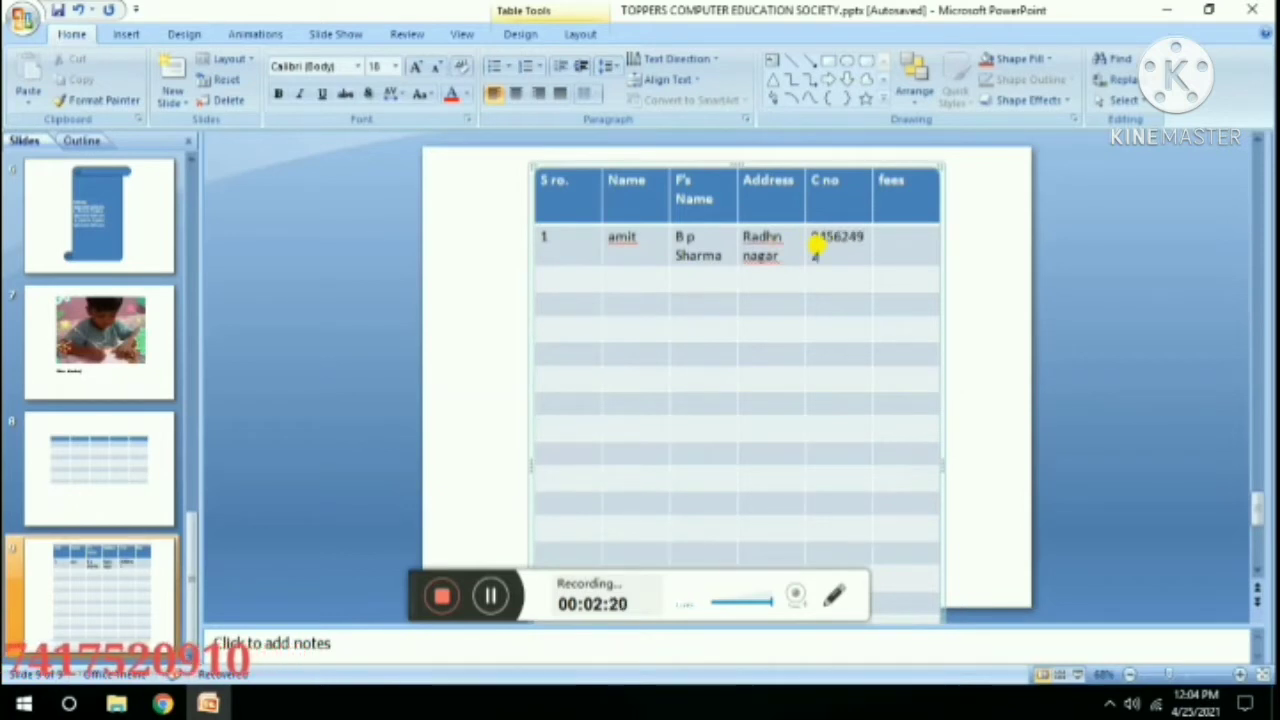
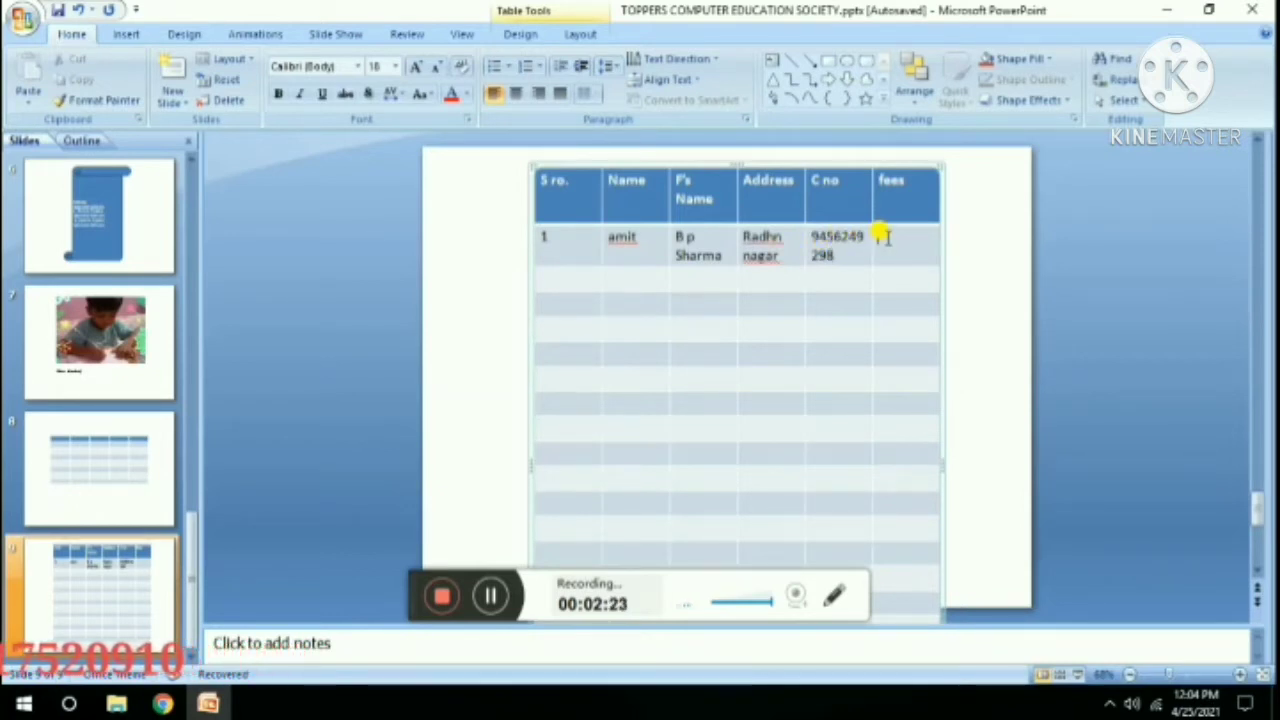
pyautogui.click(886, 236)
pyautogui.write('500')
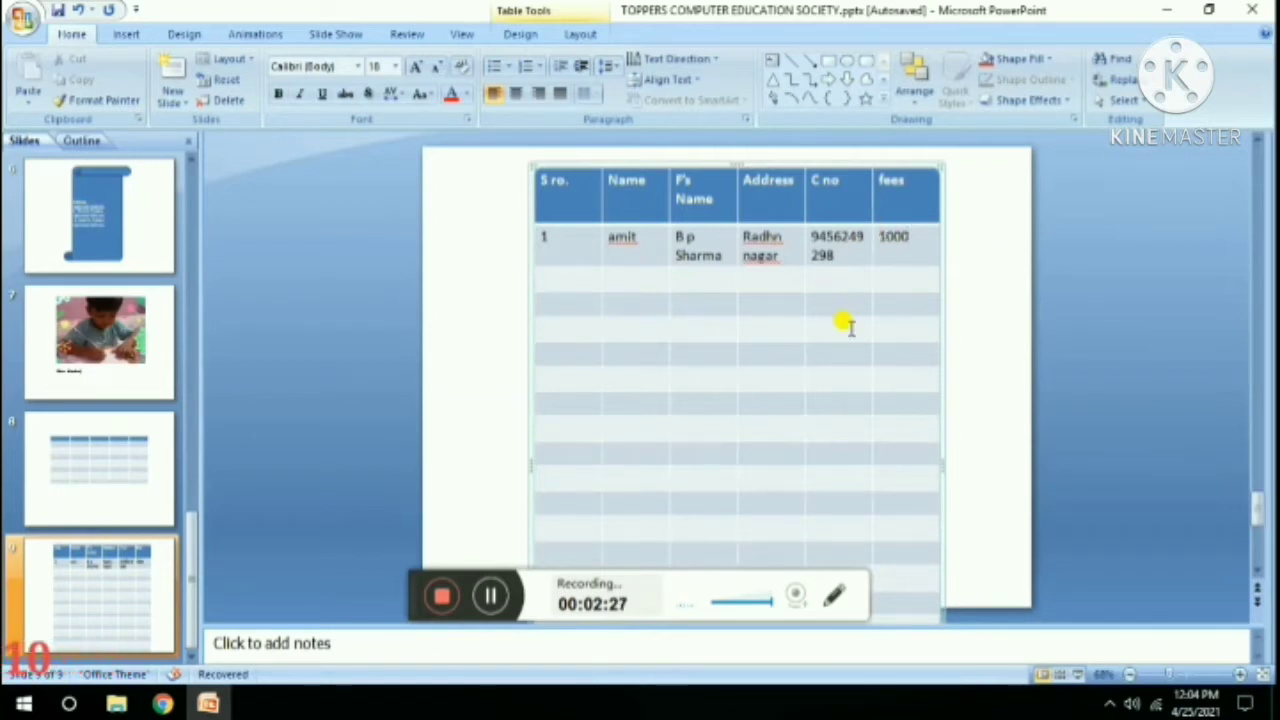
pyautogui.click(846, 333)
pyautogui.scroll(-4, 843, 333)
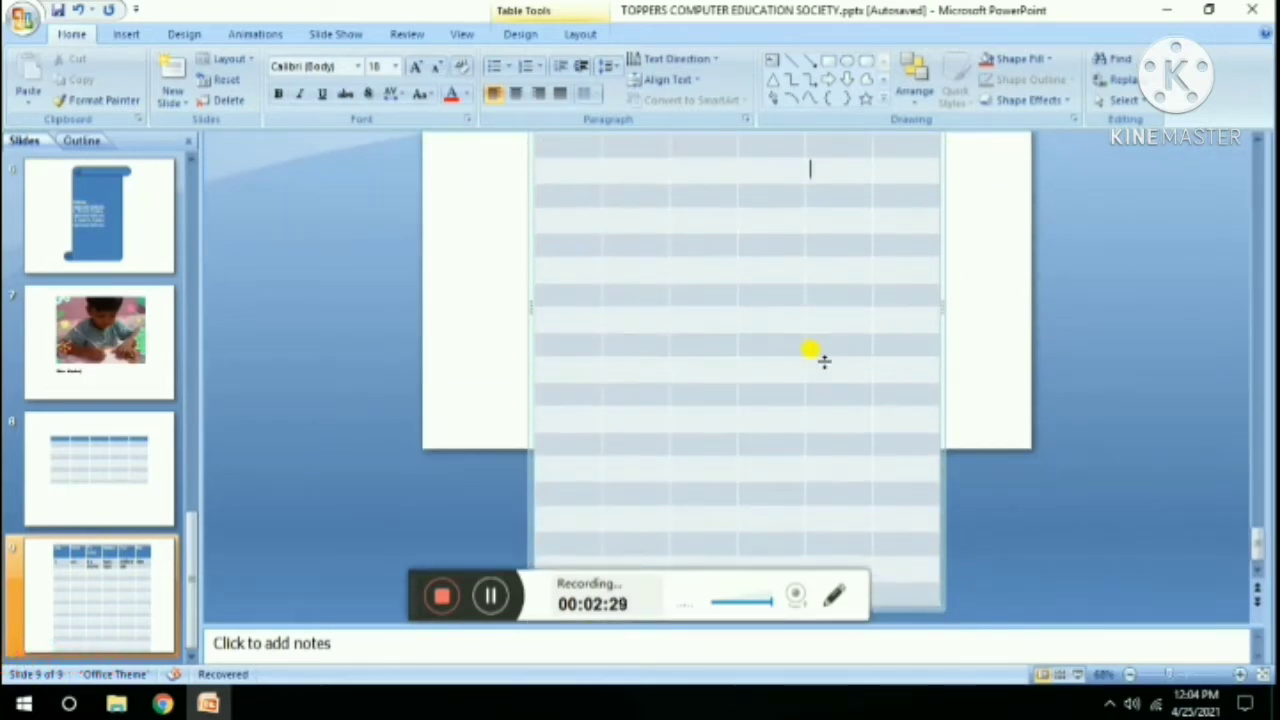
# Add a blank slide 10.
pyautogui.click(126, 34)
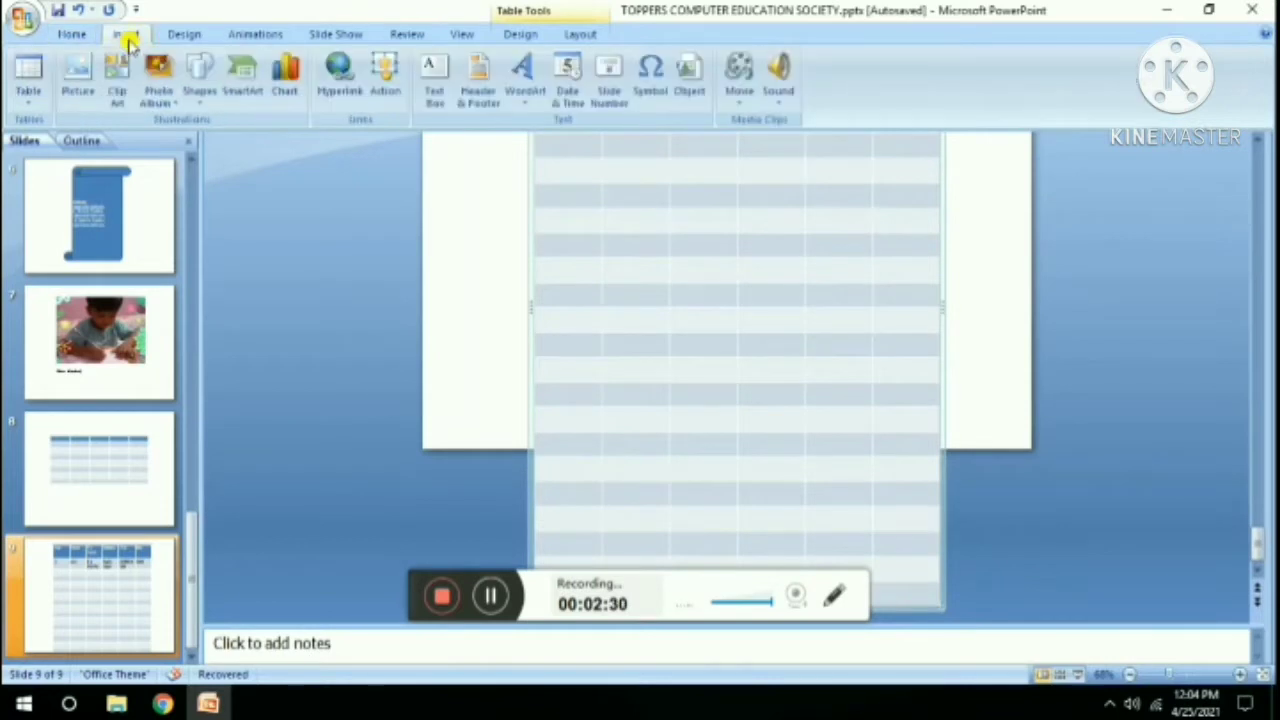
pyautogui.click(29, 98)
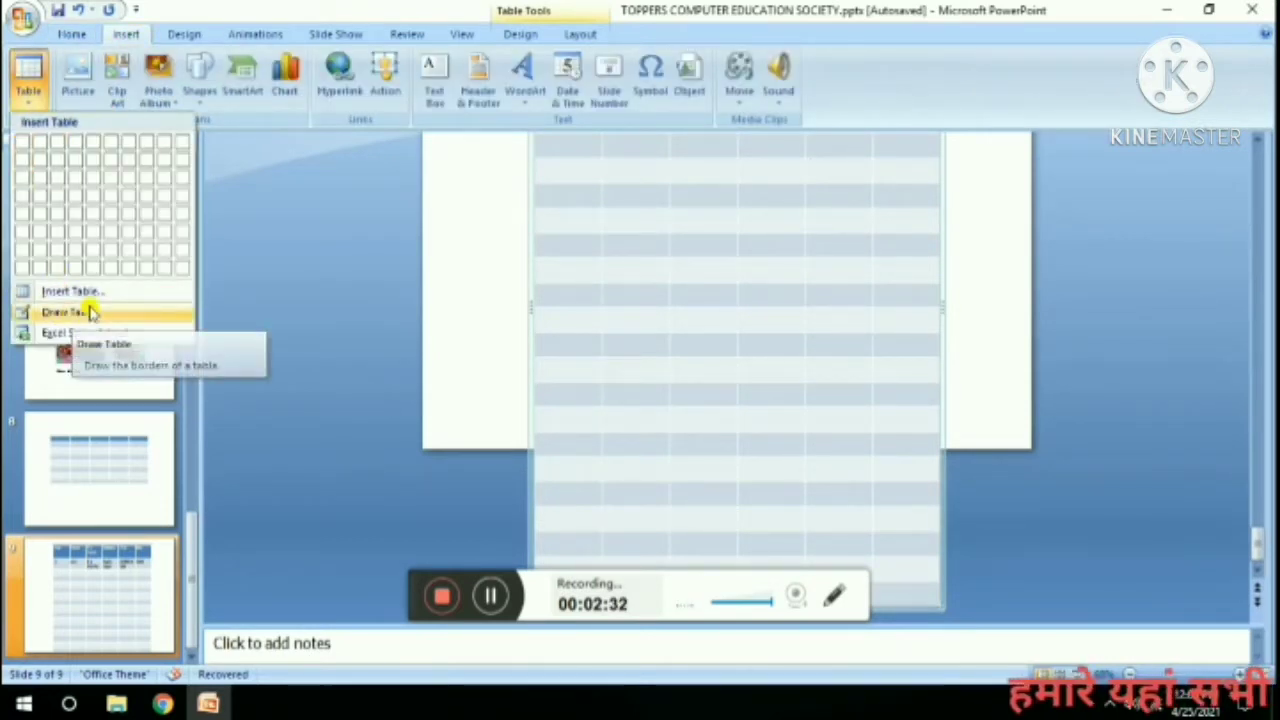
pyautogui.click(68, 33)
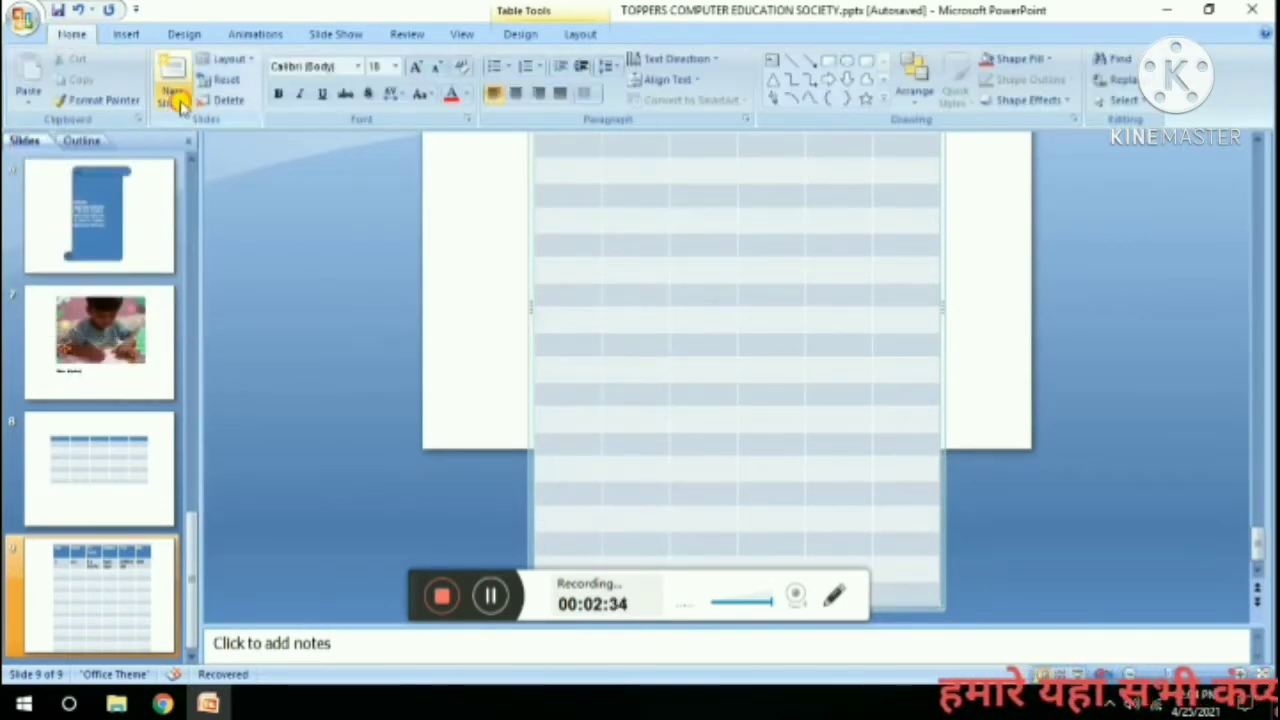
pyautogui.click(171, 100)
pyautogui.click(243, 370)
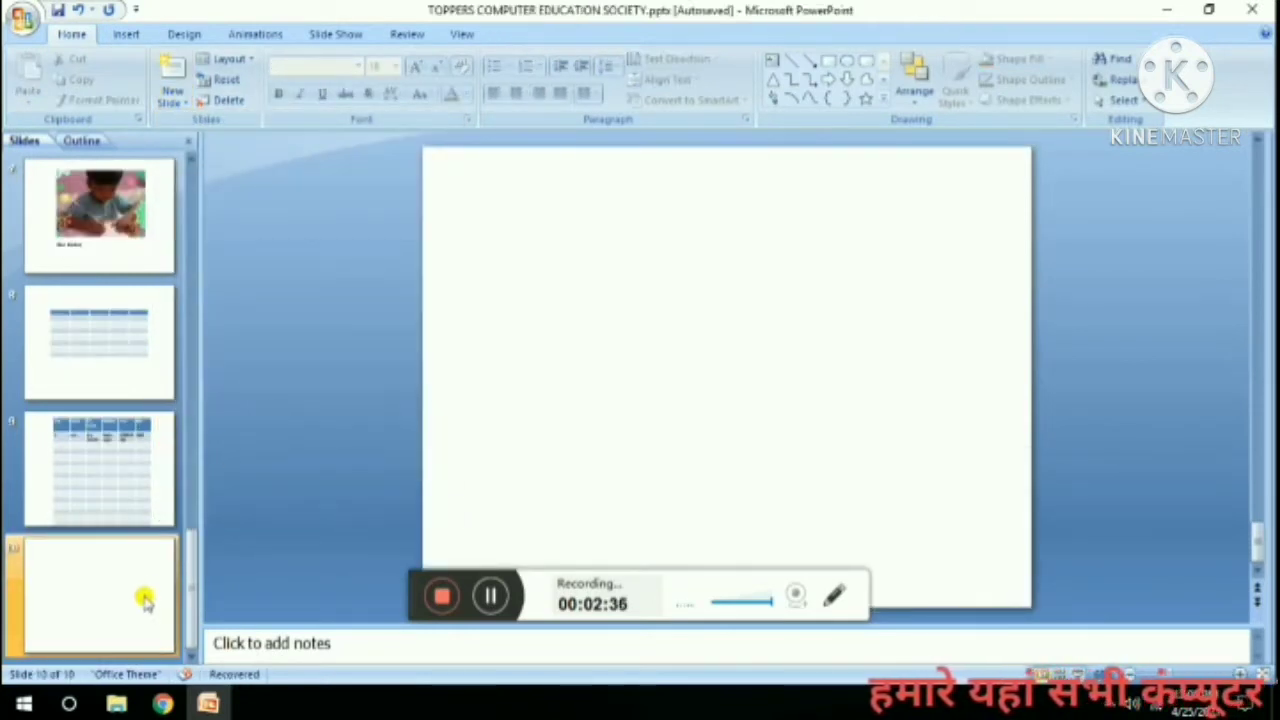
# Draw a large table outline on slide 10 with the Draw Table pencil.
pyautogui.click(172, 100)
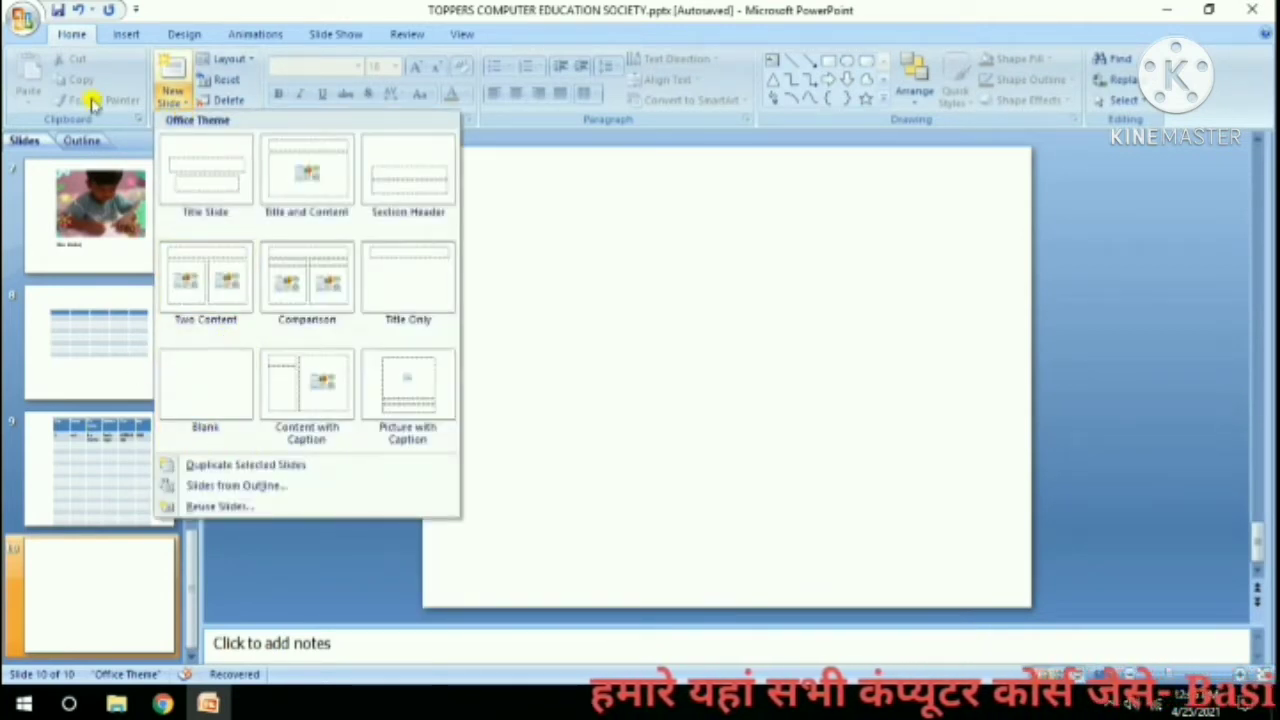
pyautogui.click(122, 36)
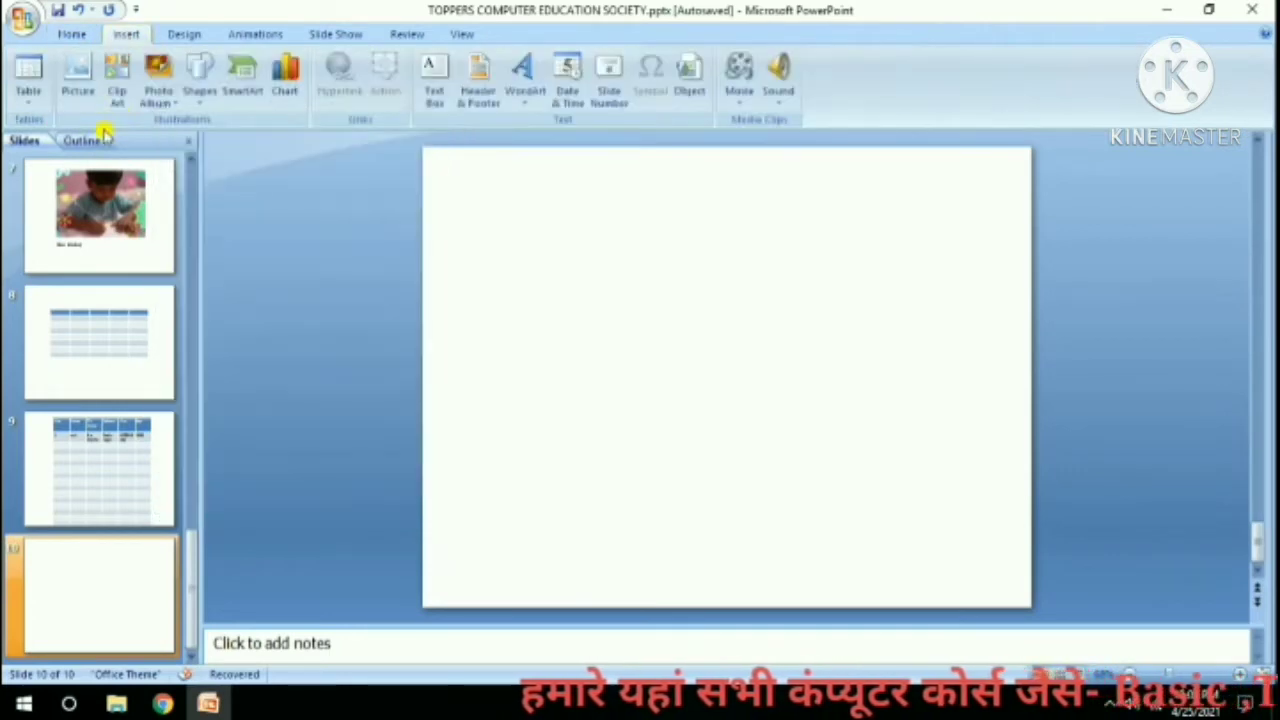
pyautogui.click(28, 82)
pyautogui.click(68, 312)
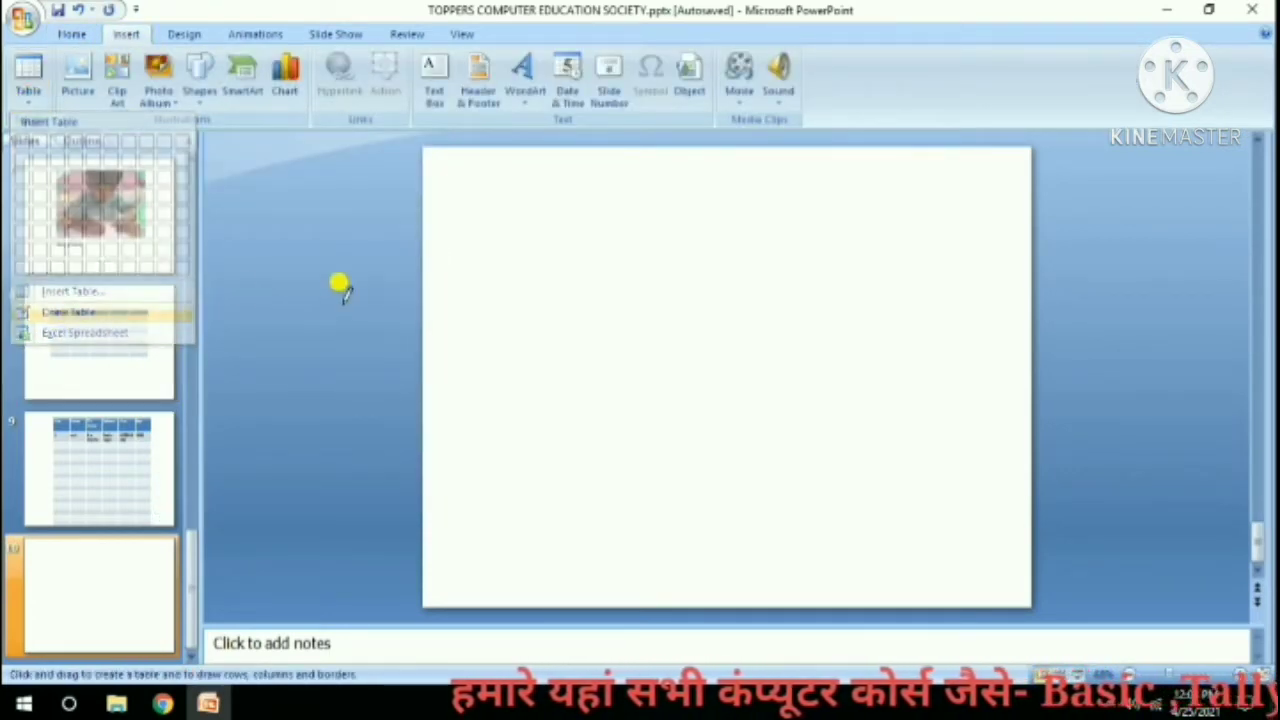
pyautogui.moveTo(478, 196)
pyautogui.mouseDown()
pyautogui.moveTo(640, 345)
pyautogui.moveTo(840, 463)
pyautogui.moveTo(903, 543)
pyautogui.moveTo(940, 550)
pyautogui.mouseUp()
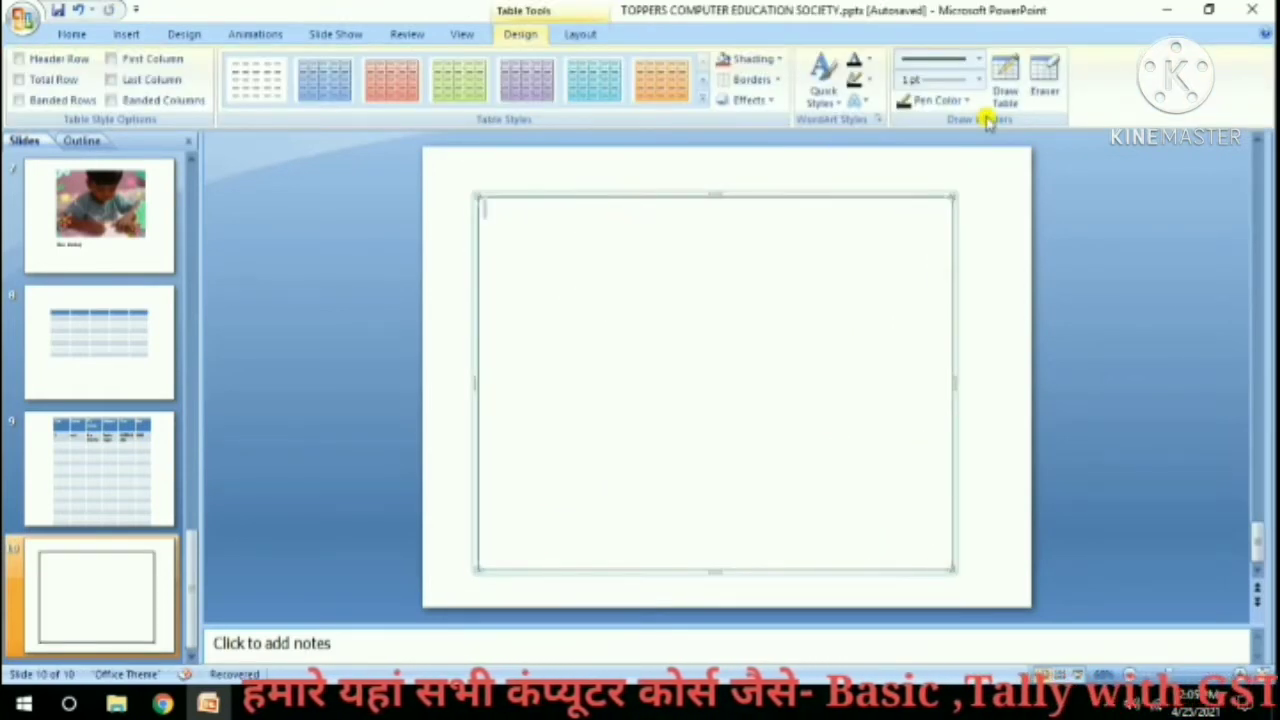
# Draw a header row line, four column dividers and a bottom total strip inside the table.
pyautogui.click(1005, 80)
pyautogui.moveTo(537, 277); pyautogui.dragTo(733, 278)
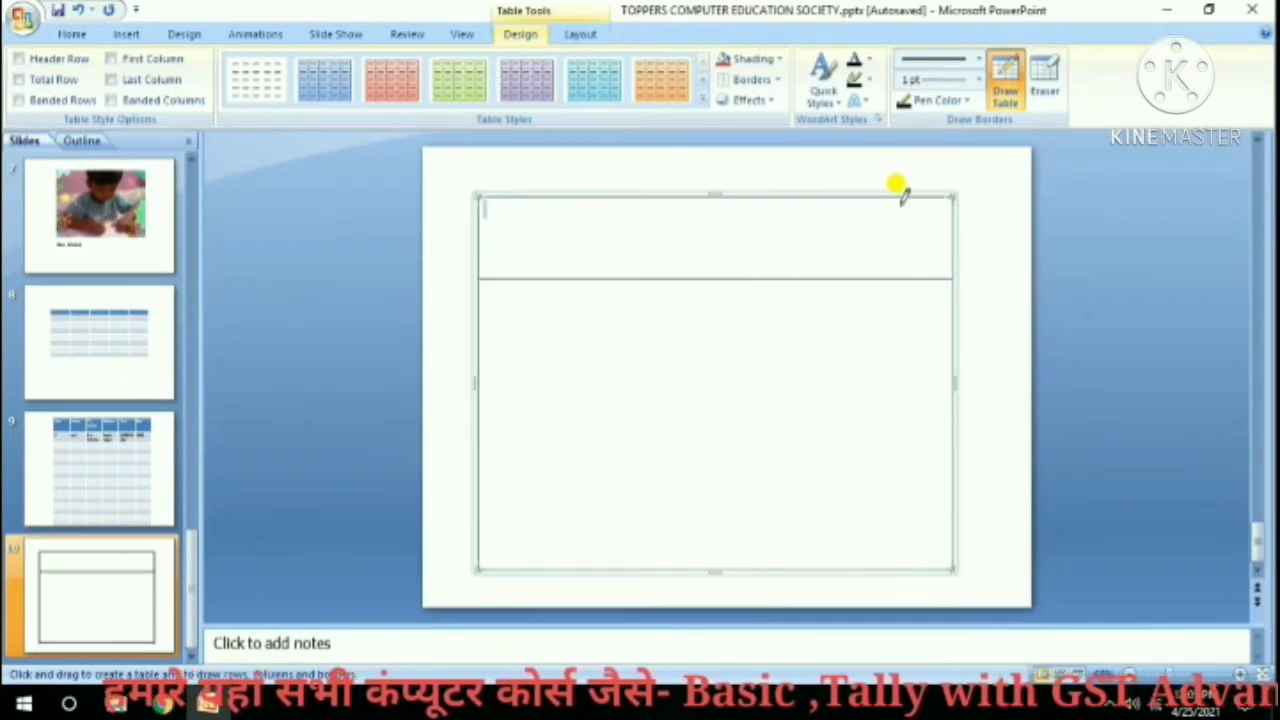
pyautogui.moveTo(897, 189); pyautogui.dragTo(894, 300)
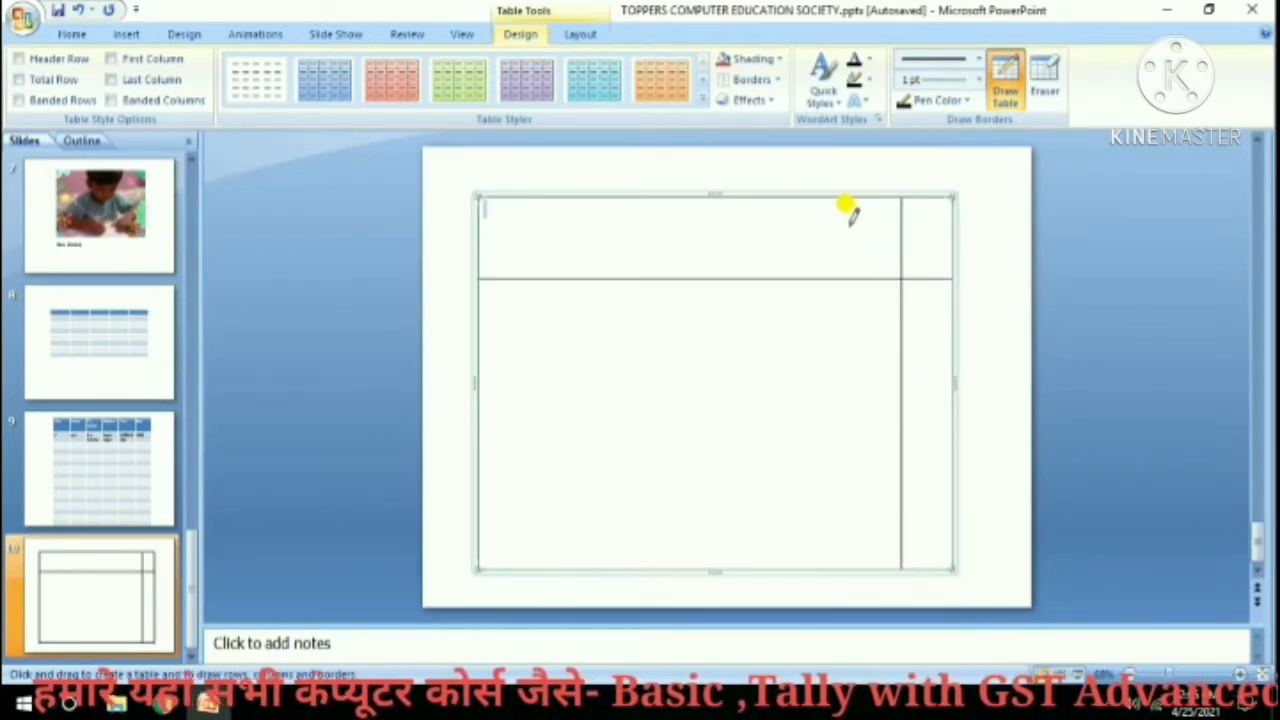
pyautogui.moveTo(836, 198); pyautogui.dragTo(826, 375)
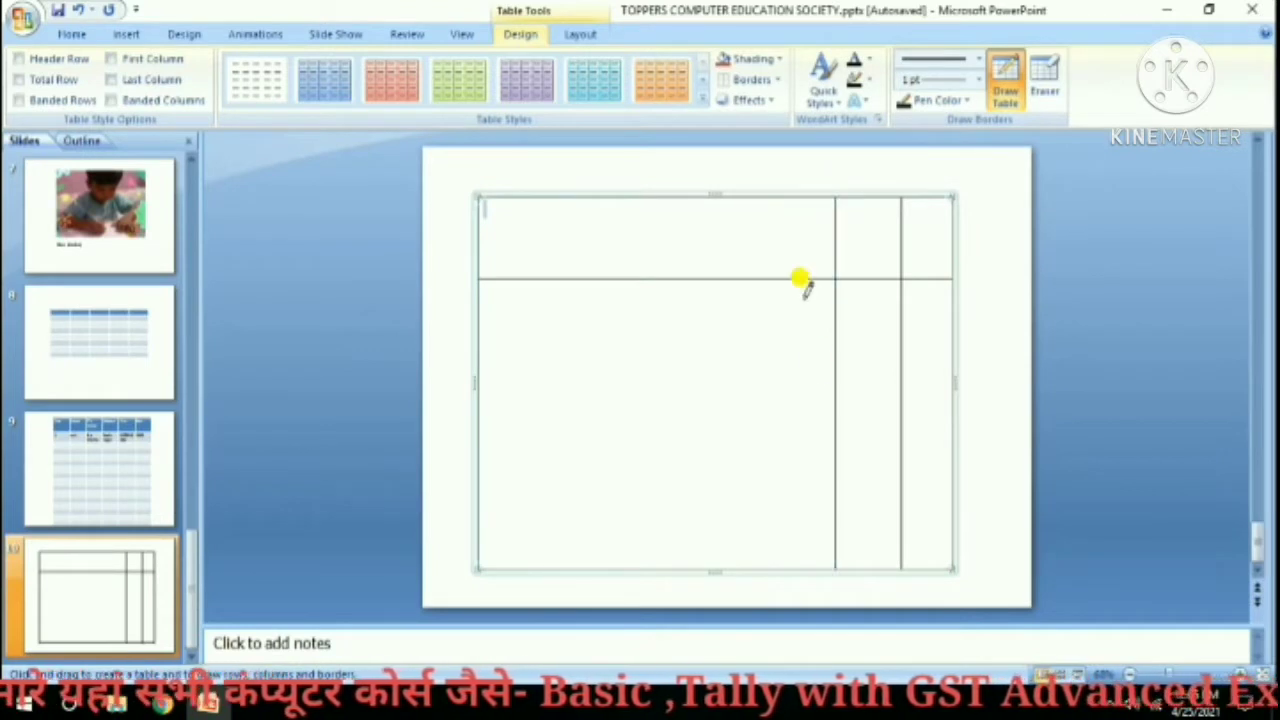
pyautogui.moveTo(803, 190); pyautogui.dragTo(782, 380)
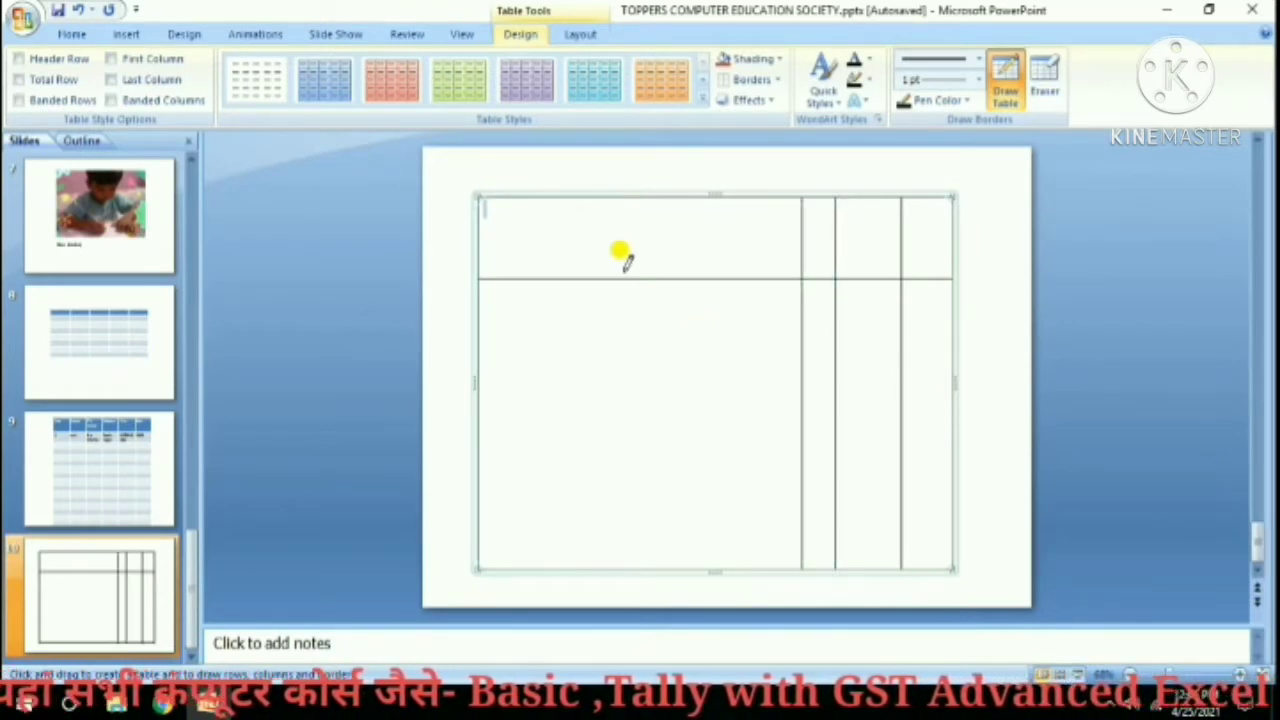
pyautogui.moveTo(545, 205); pyautogui.dragTo(537, 445)
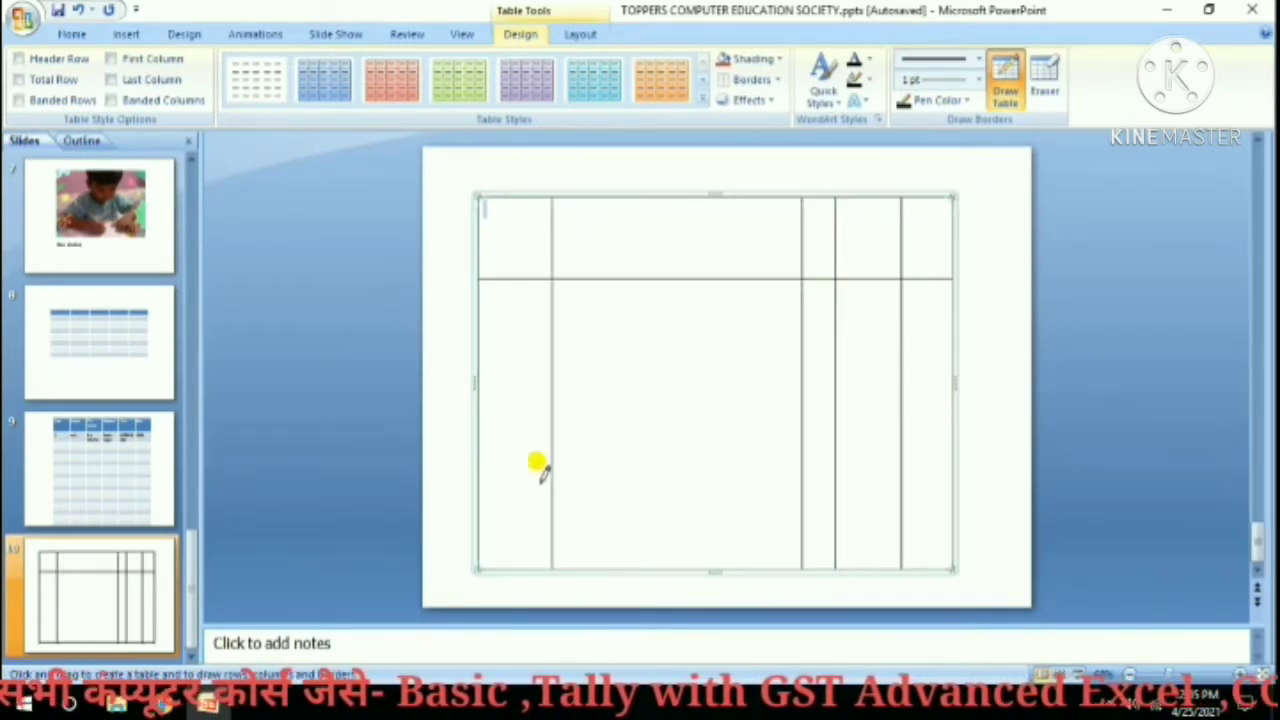
pyautogui.moveTo(562, 540)
pyautogui.mouseDown()
pyautogui.moveTo(664, 518)
pyautogui.moveTo(920, 528)
pyautogui.mouseUp()
pyautogui.click(508, 206)
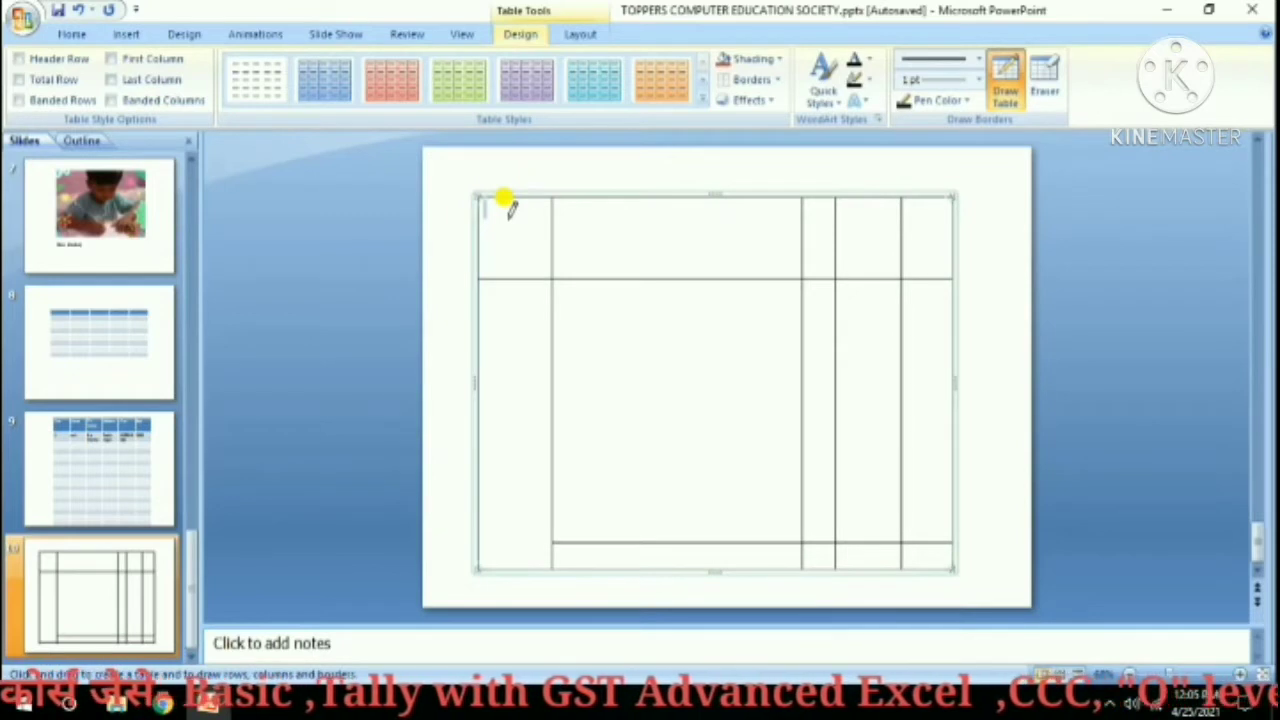
# Type the headings DATE, PARTICULAR, LF and AMOUNT and slightly widen the AMOUNT column.
pyautogui.write('DATE')
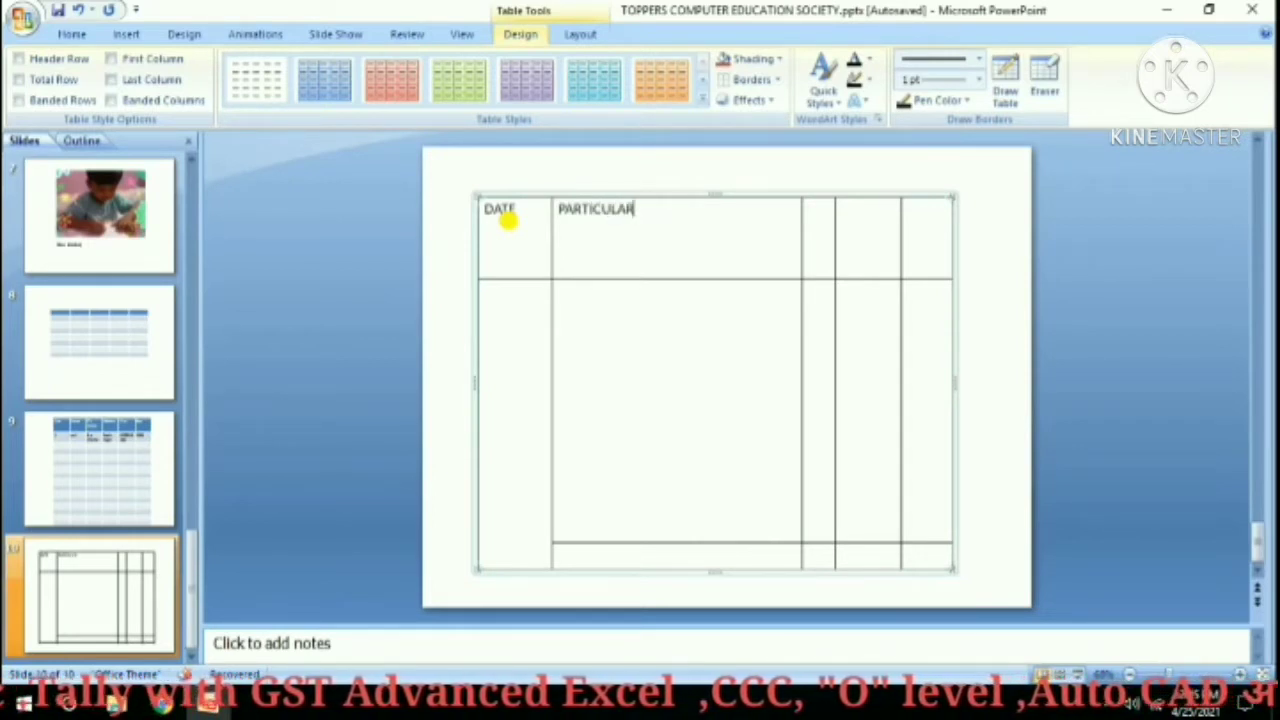
pyautogui.click(818, 209)
pyautogui.write('L')
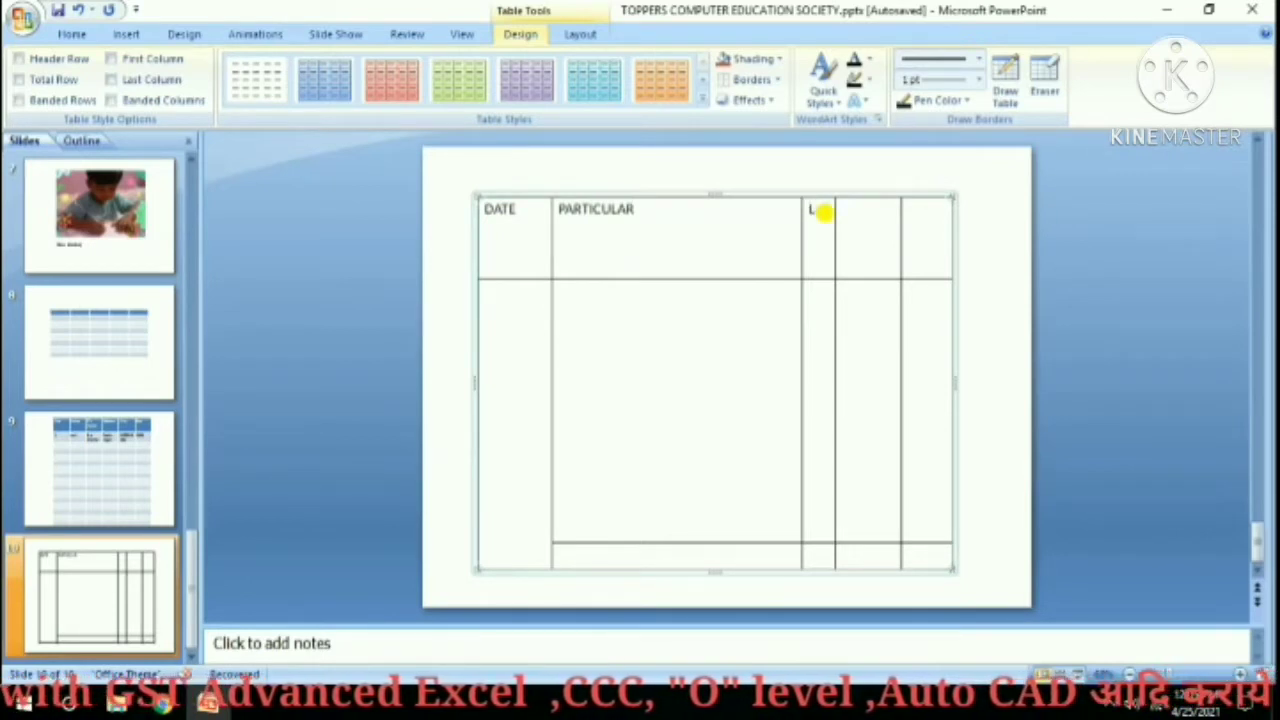
pyautogui.write('F')
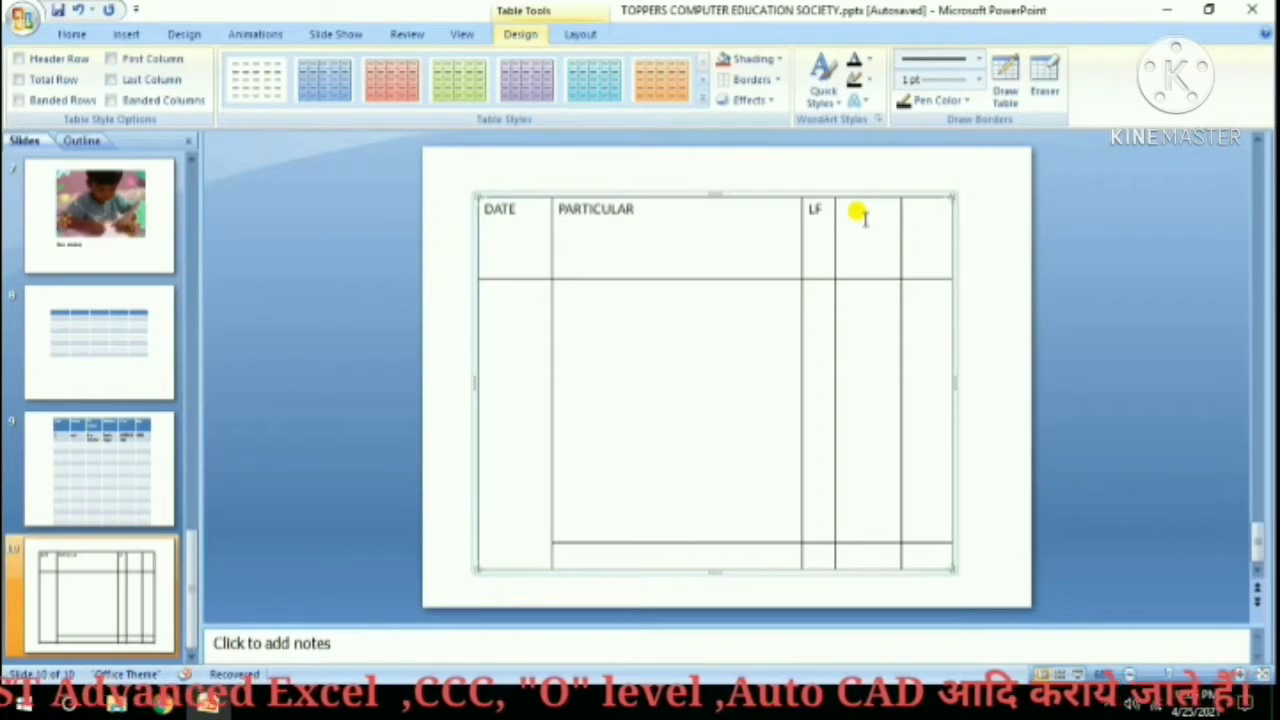
pyautogui.click(862, 216)
pyautogui.write('AMOUNT')
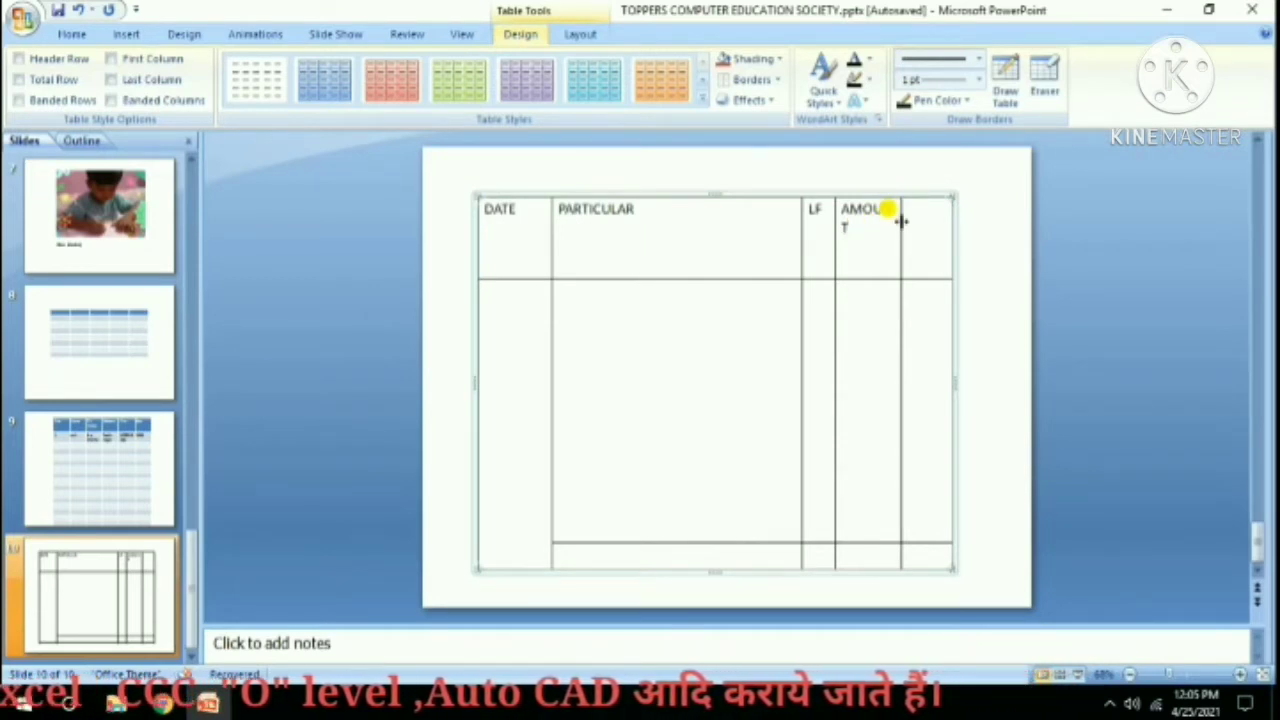
pyautogui.moveTo(901, 222); pyautogui.dragTo(909, 225)
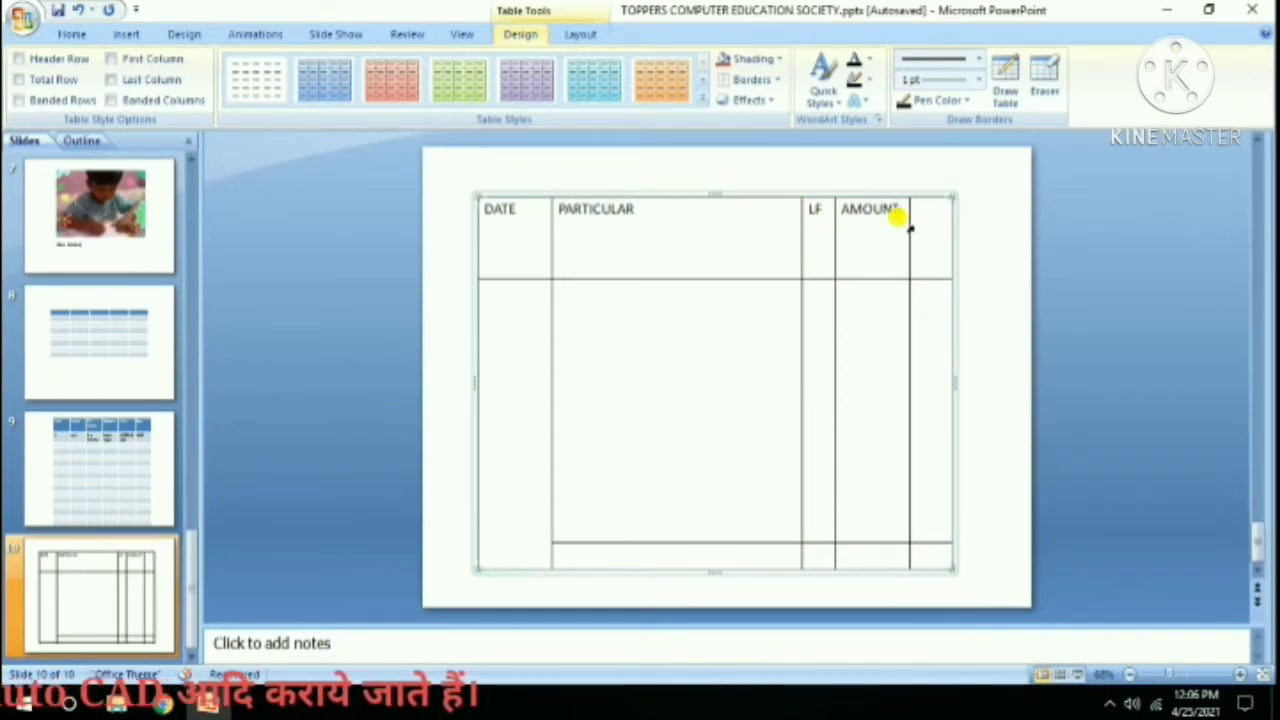
pyautogui.moveTo(894, 214); pyautogui.dragTo(837, 194)
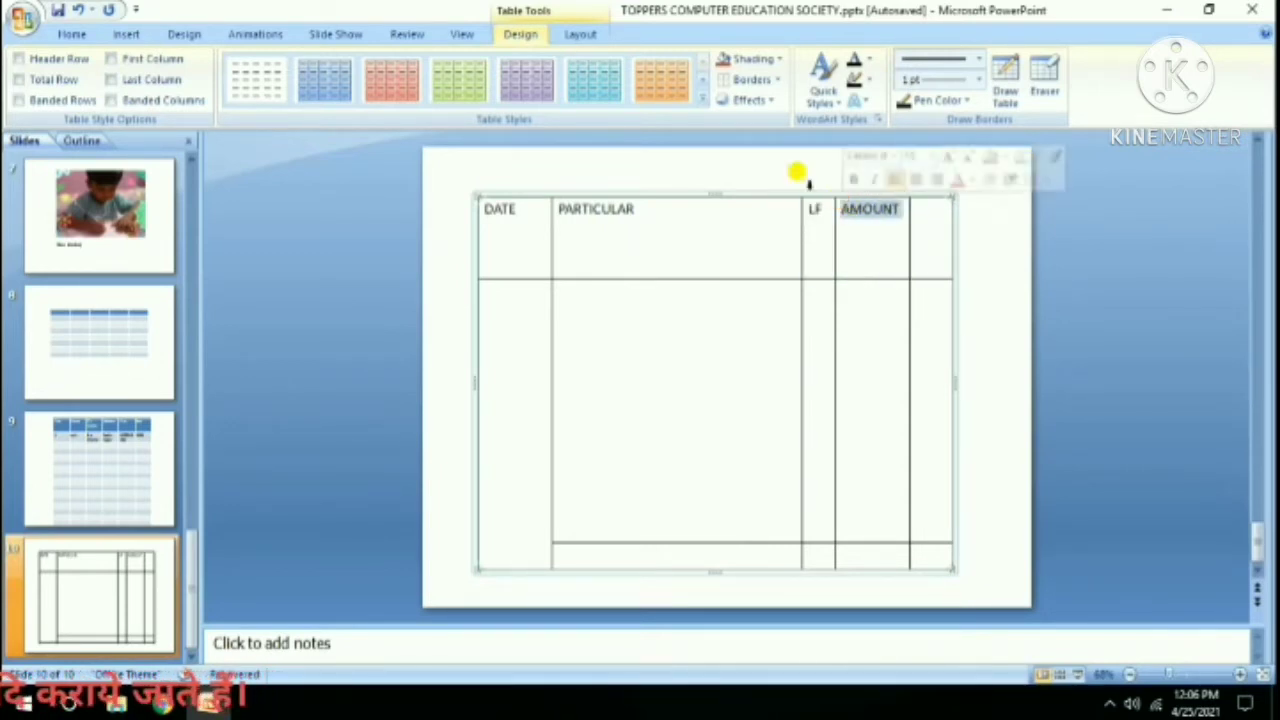
# Shrink the AMOUNT heading, narrow its column and paste a second smaller AMOUNT into the last header cell.
pyautogui.click(118, 34)
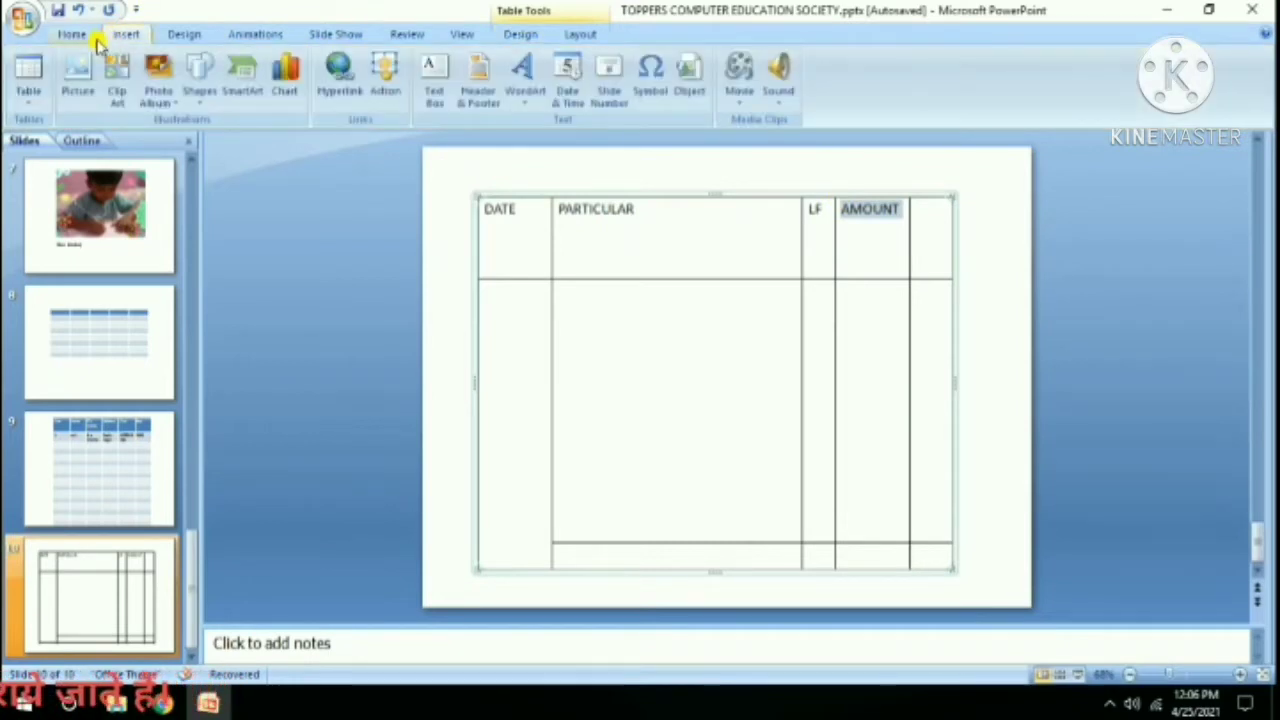
pyautogui.click(80, 34)
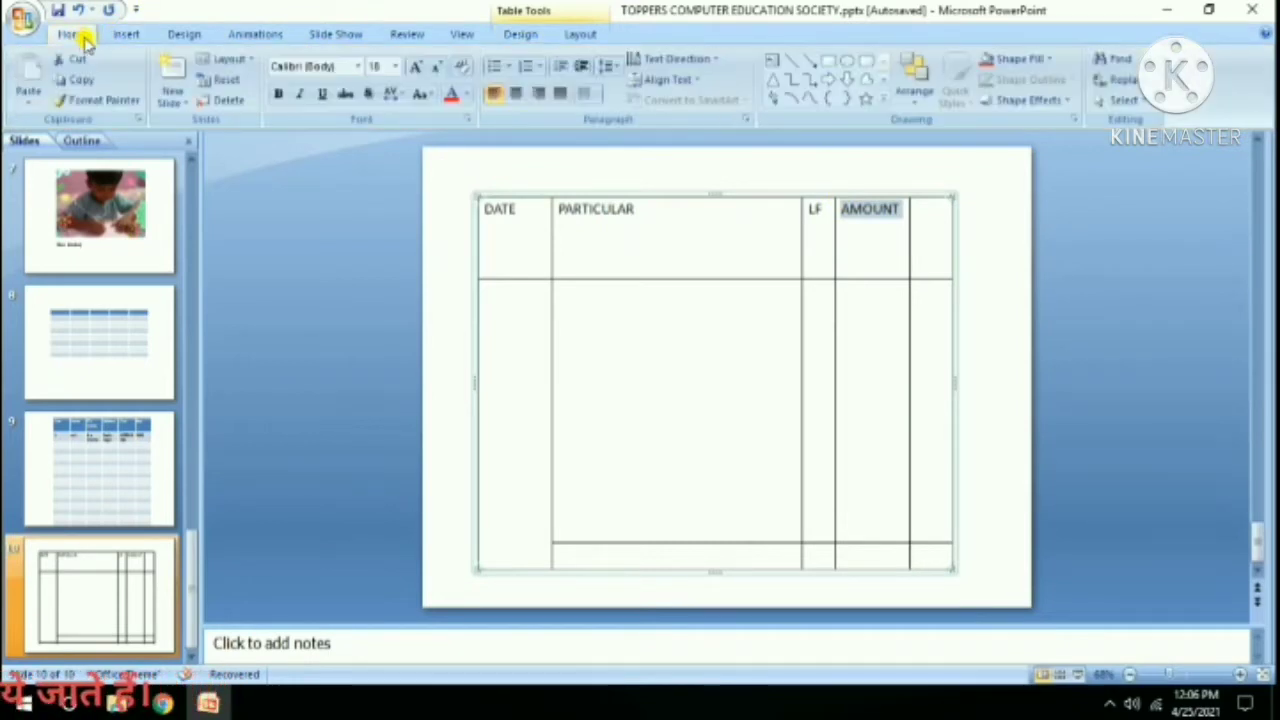
pyautogui.click(436, 66)
pyautogui.click(436, 66)
pyautogui.click(436, 66)
pyautogui.click(866, 223)
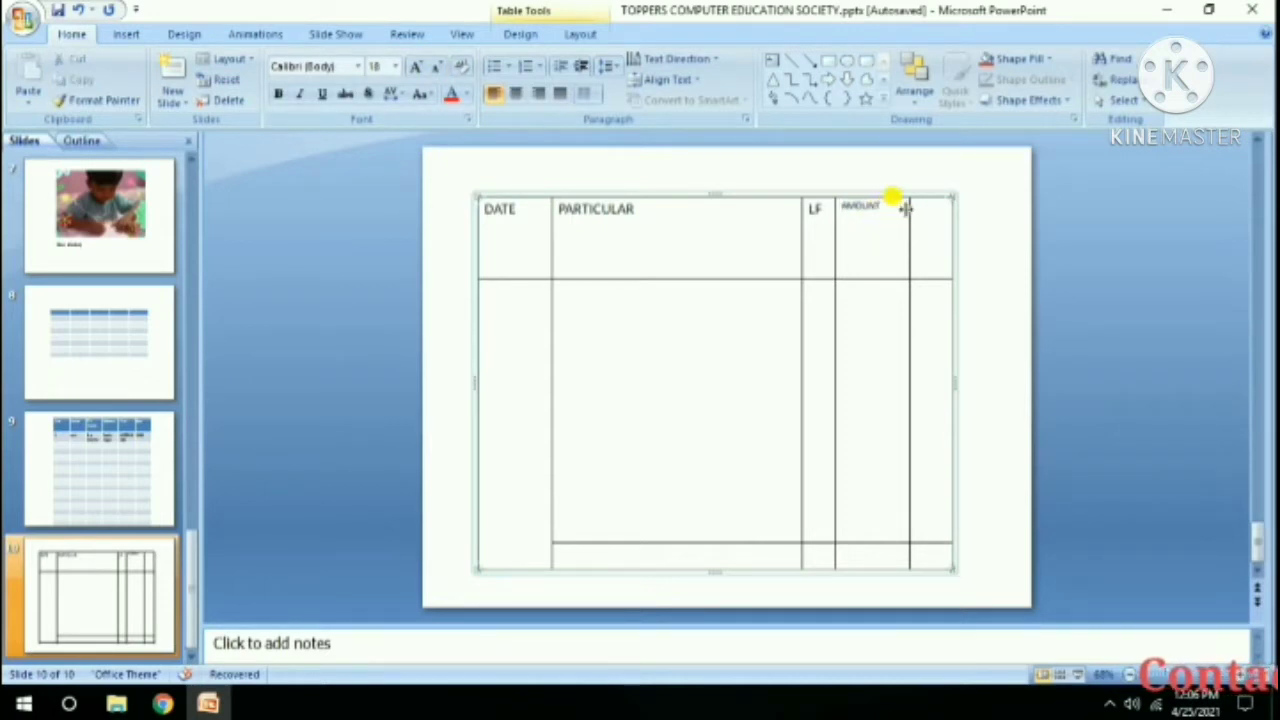
pyautogui.moveTo(909, 208); pyautogui.dragTo(837, 205)
pyautogui.hotkey('ctrl', 'c')
pyautogui.click(917, 210)
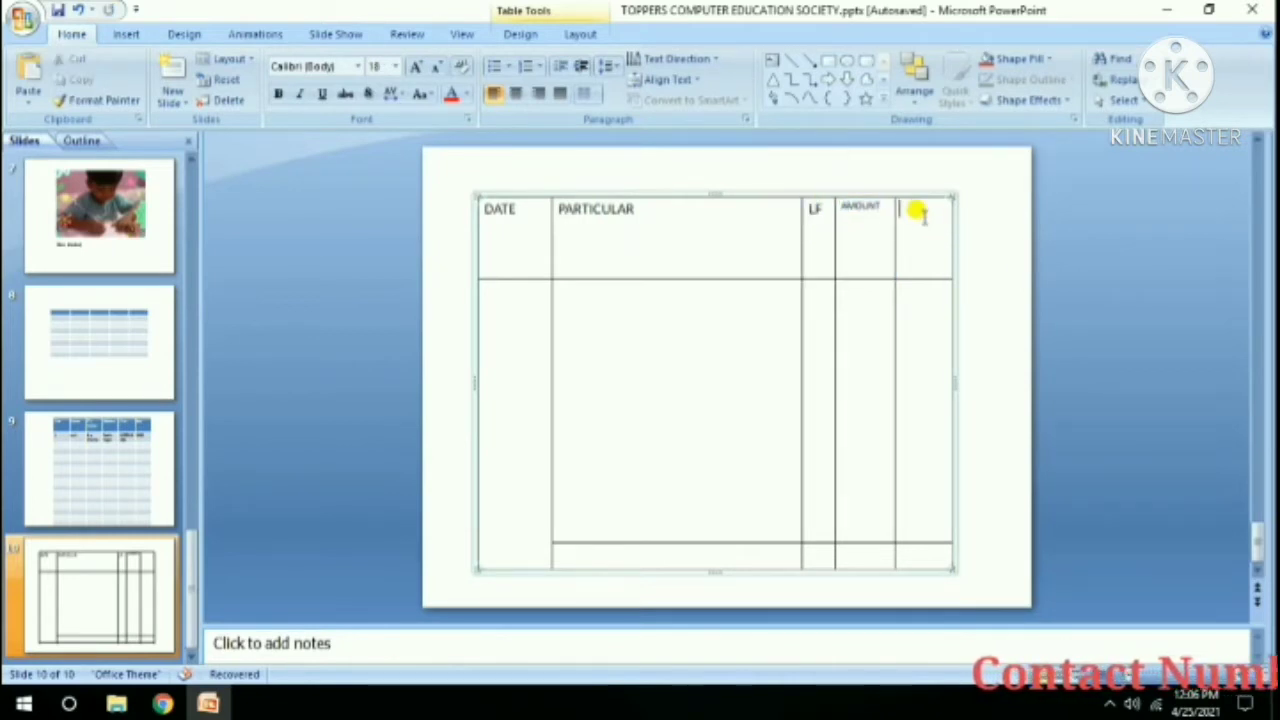
pyautogui.hotkey('ctrl', 'v')
pyautogui.doubleClick(908, 211)
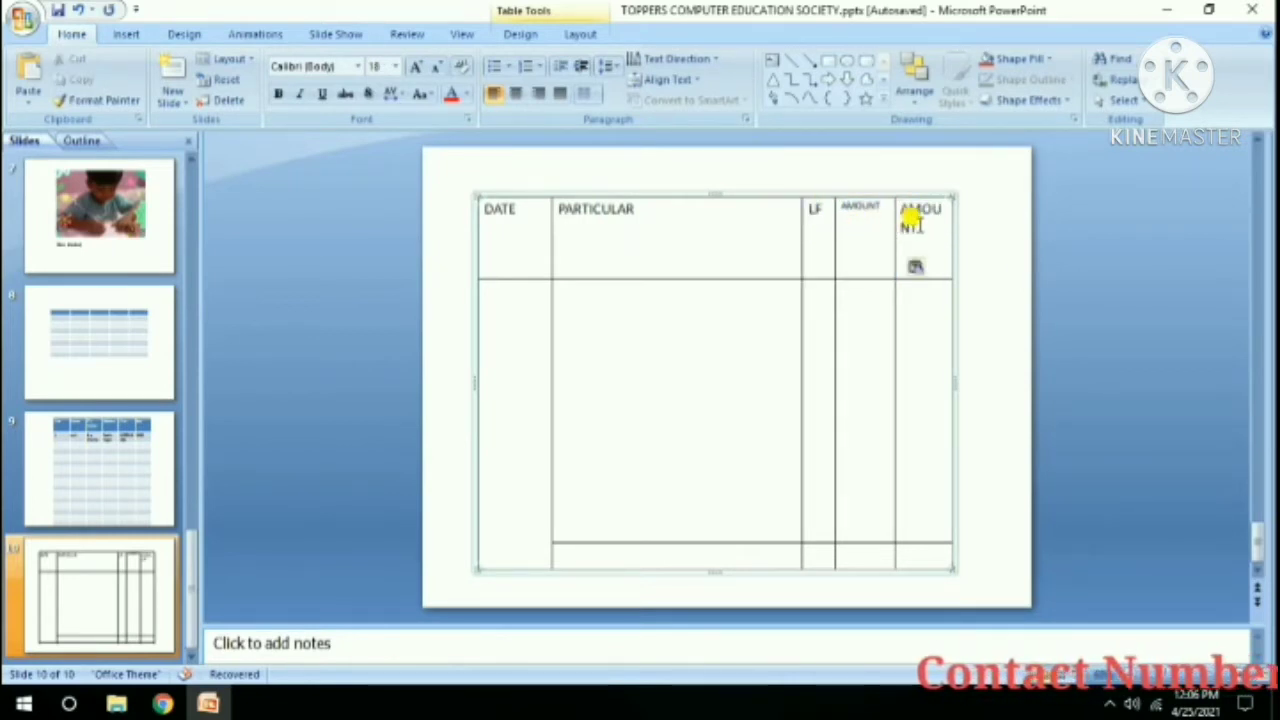
pyautogui.click(437, 65)
pyautogui.click(437, 65)
# Add Dr and Cr beneath the two AMOUNT headings.
pyautogui.click(876, 210)
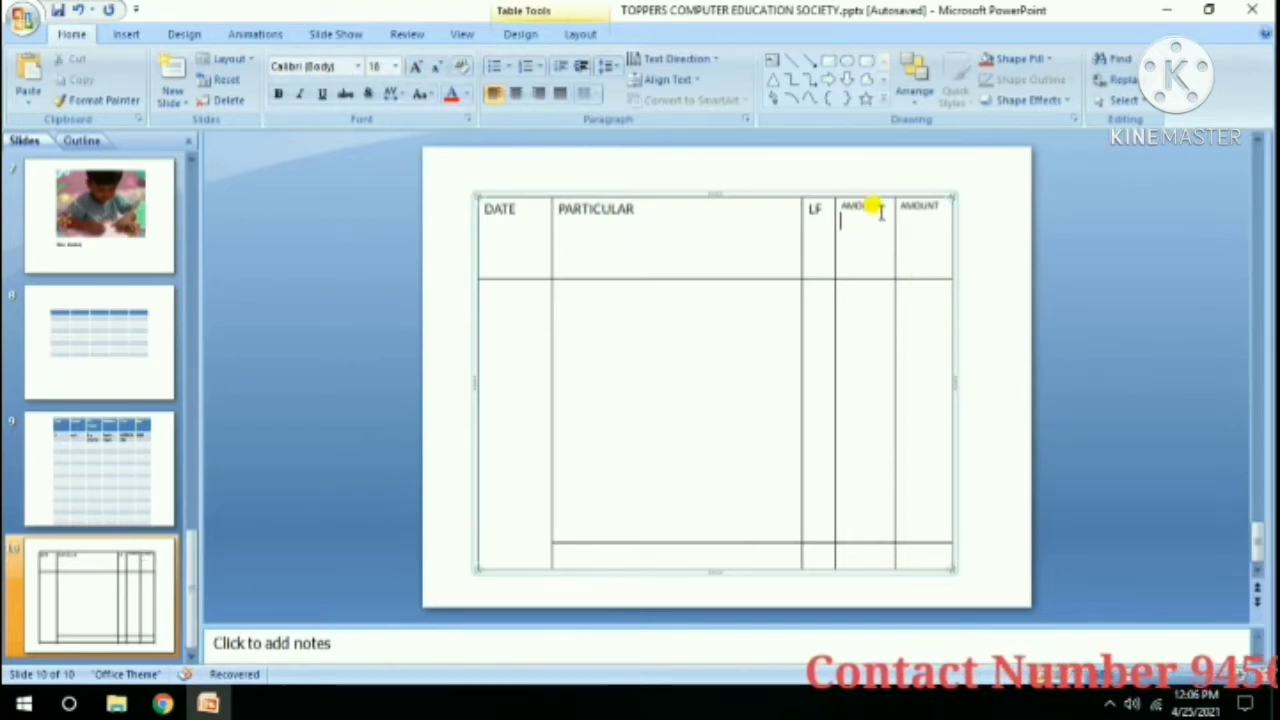
pyautogui.write('C')
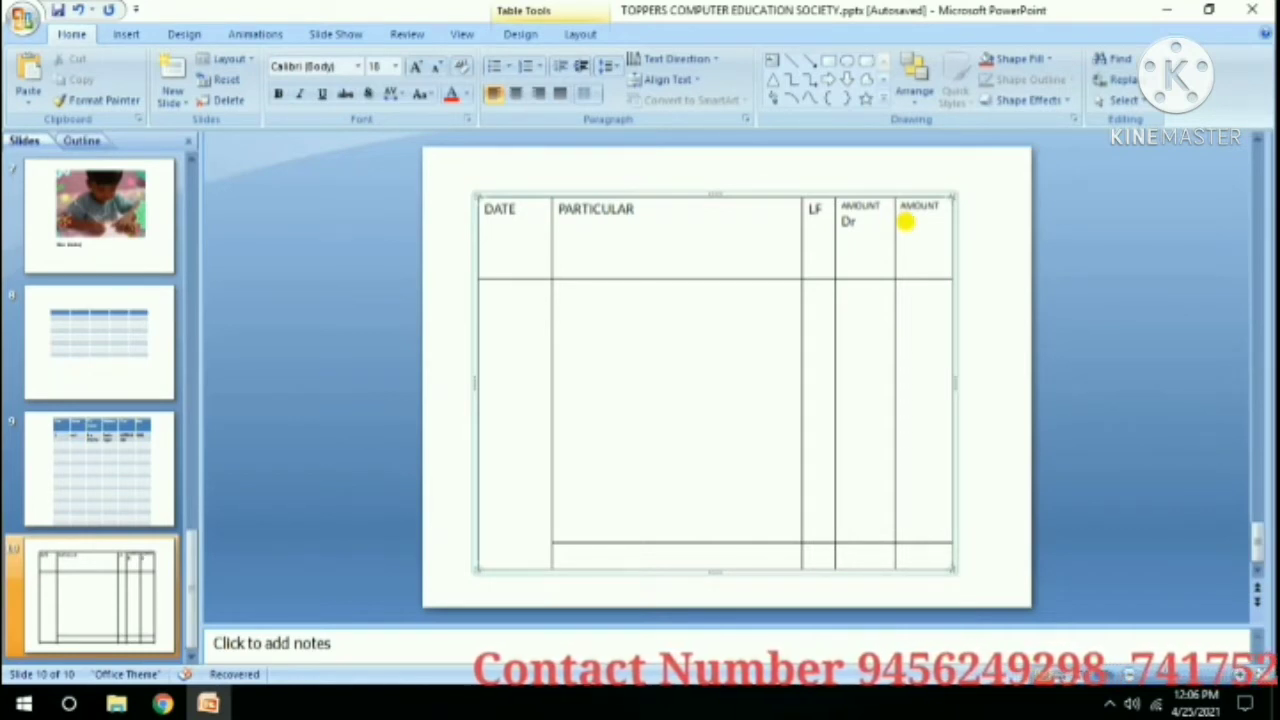
pyautogui.write('Cr')
pyautogui.click(490, 283)
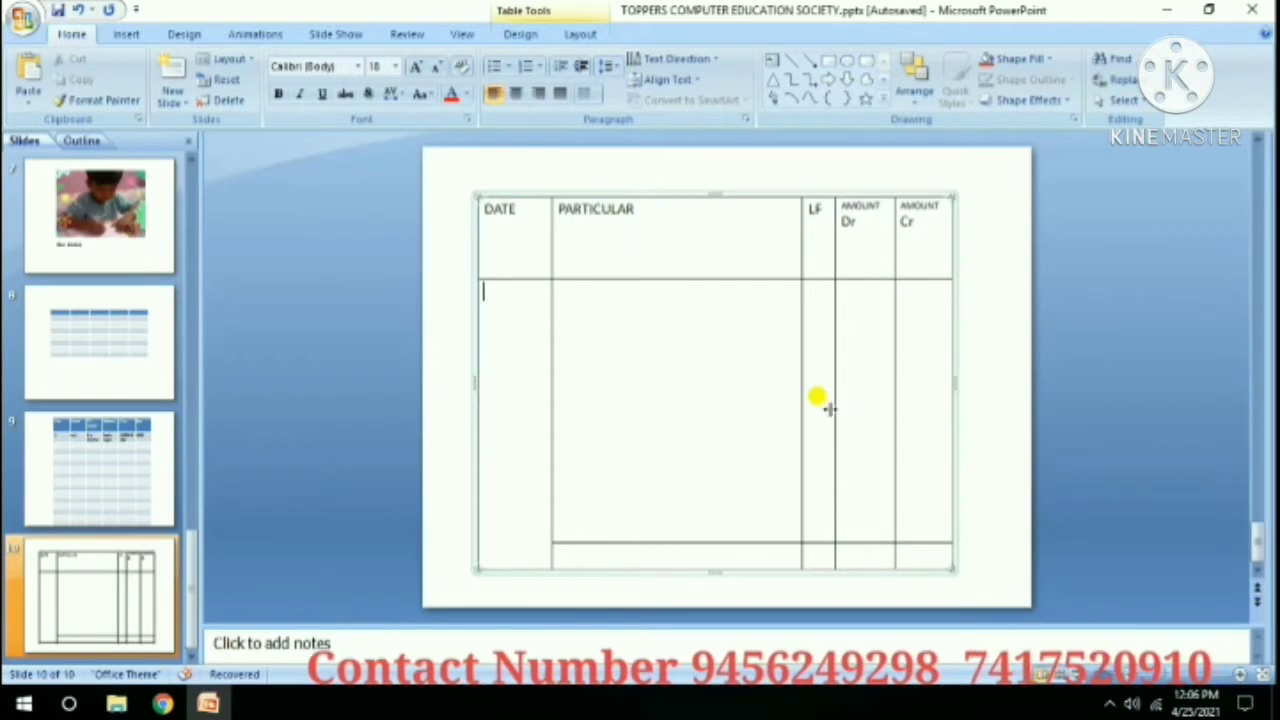
pyautogui.click(126, 34)
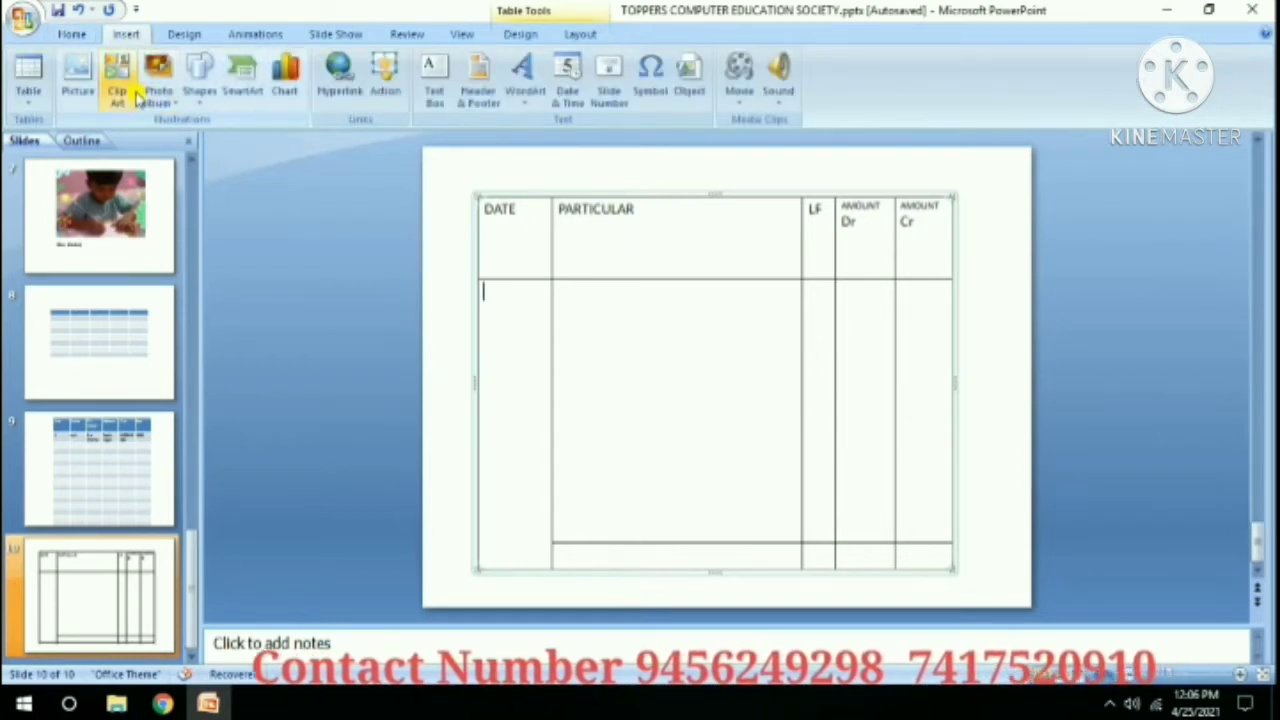
# Add a blank slide 11 after slide 10 and select it.
pyautogui.click(28, 80)
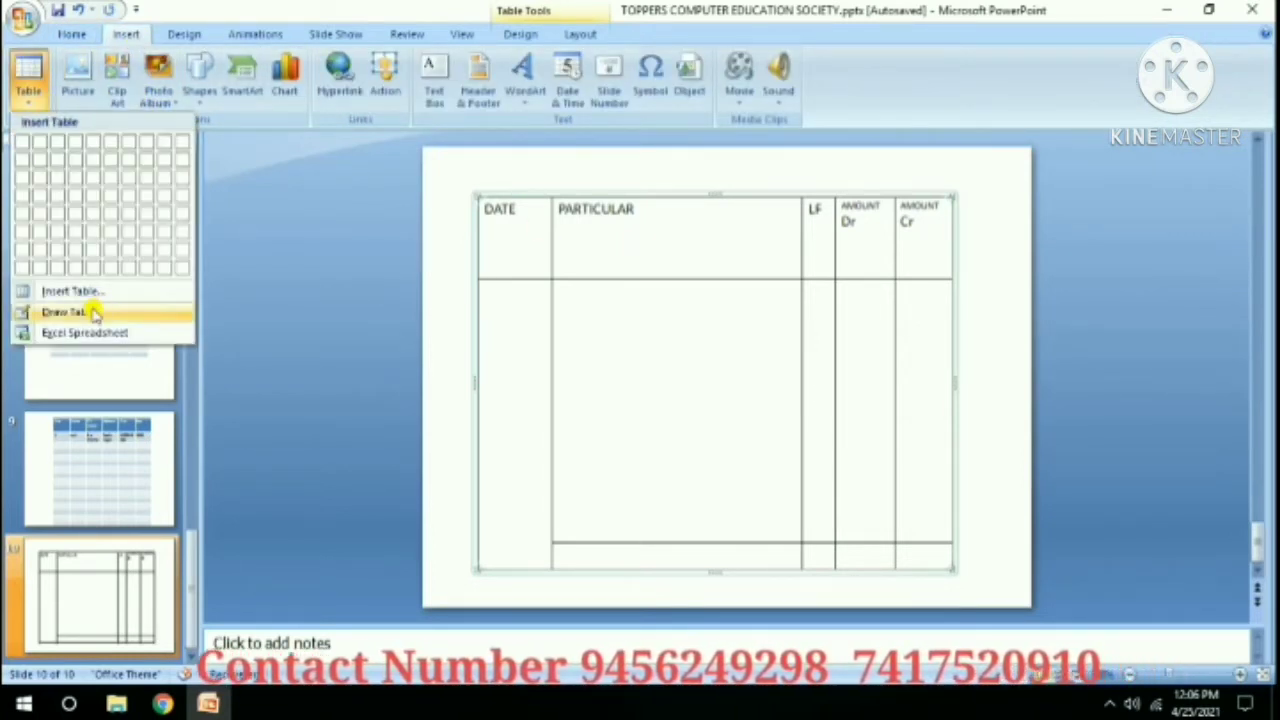
pyautogui.click(251, 197)
pyautogui.click(90, 45)
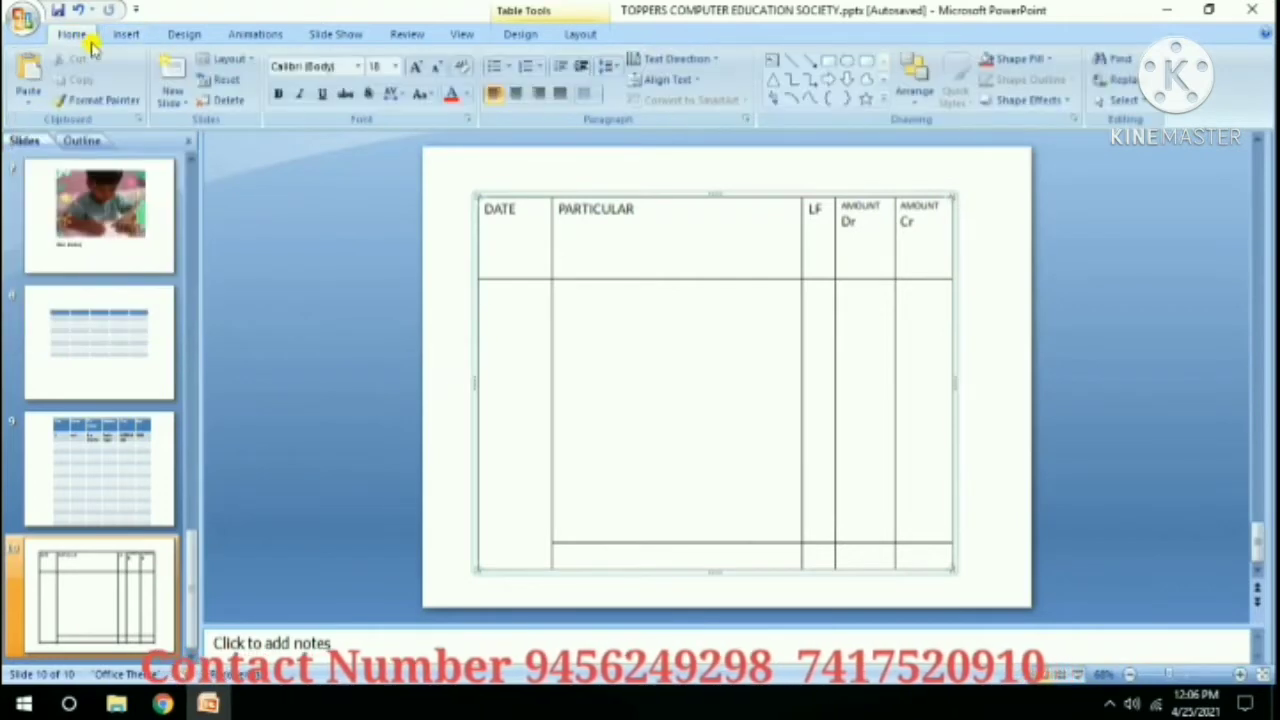
pyautogui.click(172, 98)
pyautogui.click(217, 398)
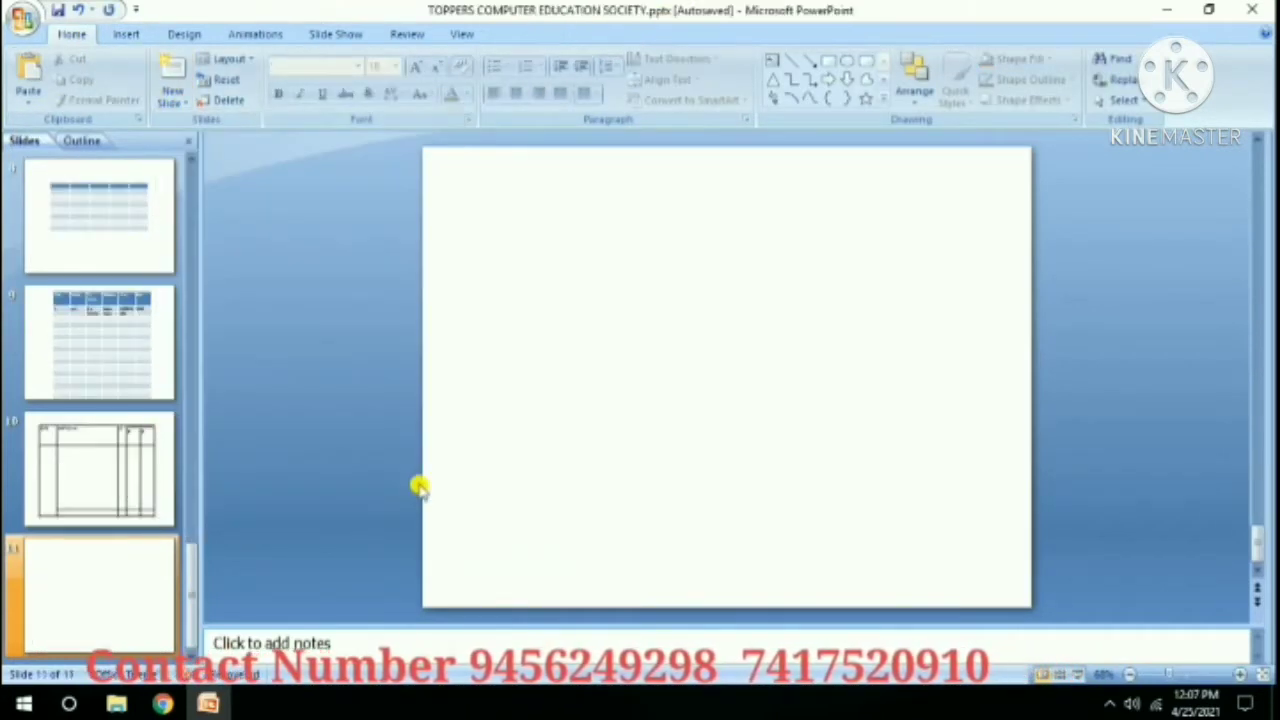
pyautogui.click(150, 568)
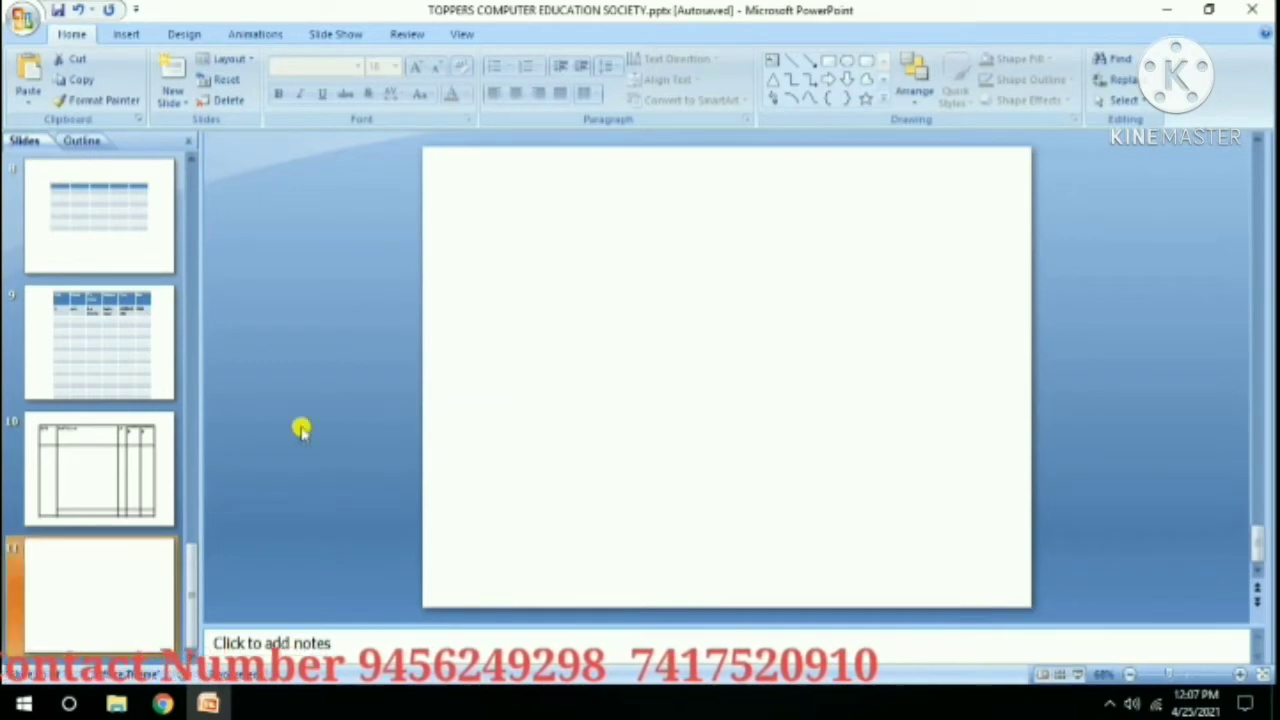
# Embed an Excel spreadsheet on slide 11 from the Table menu.
pyautogui.click(112, 40)
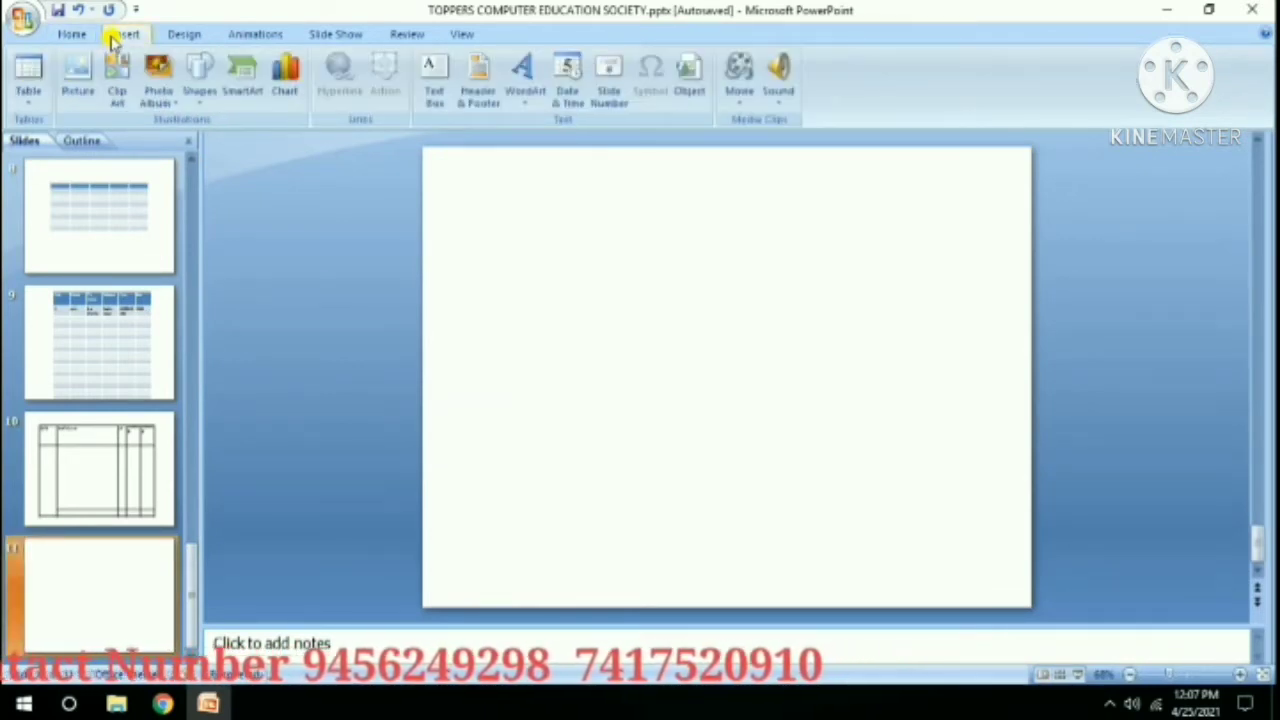
pyautogui.click(32, 92)
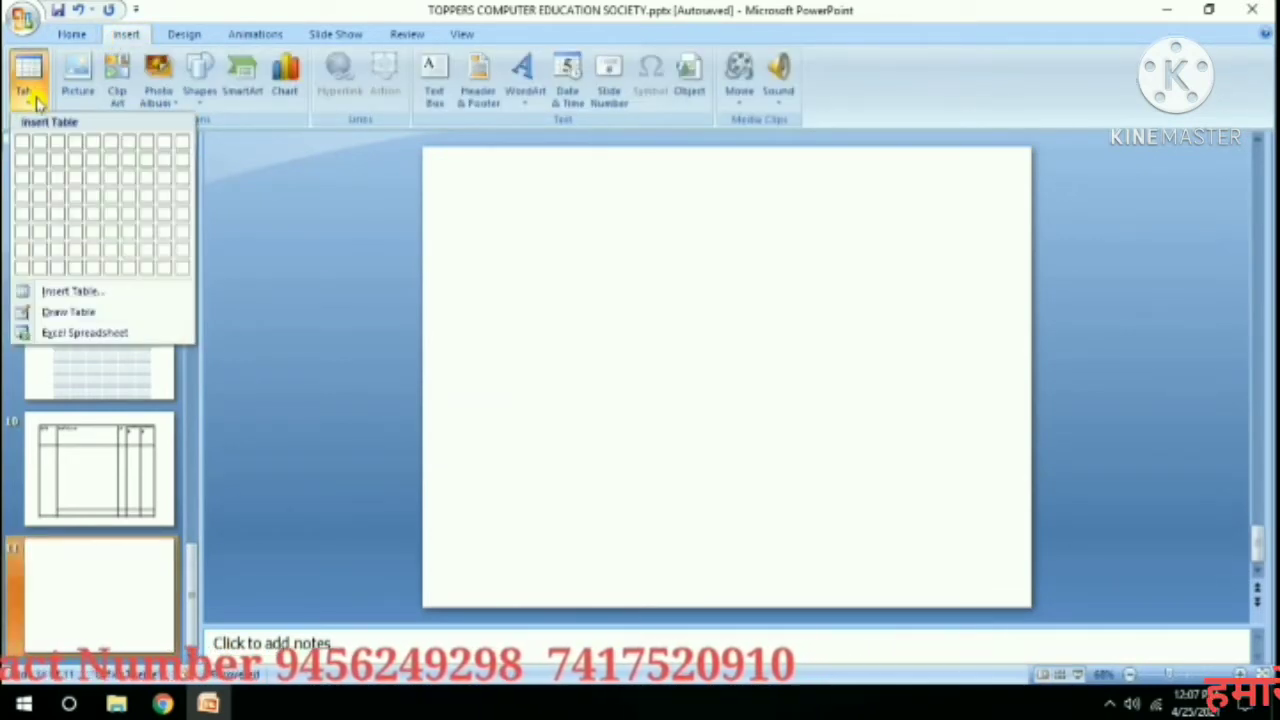
pyautogui.click(72, 342)
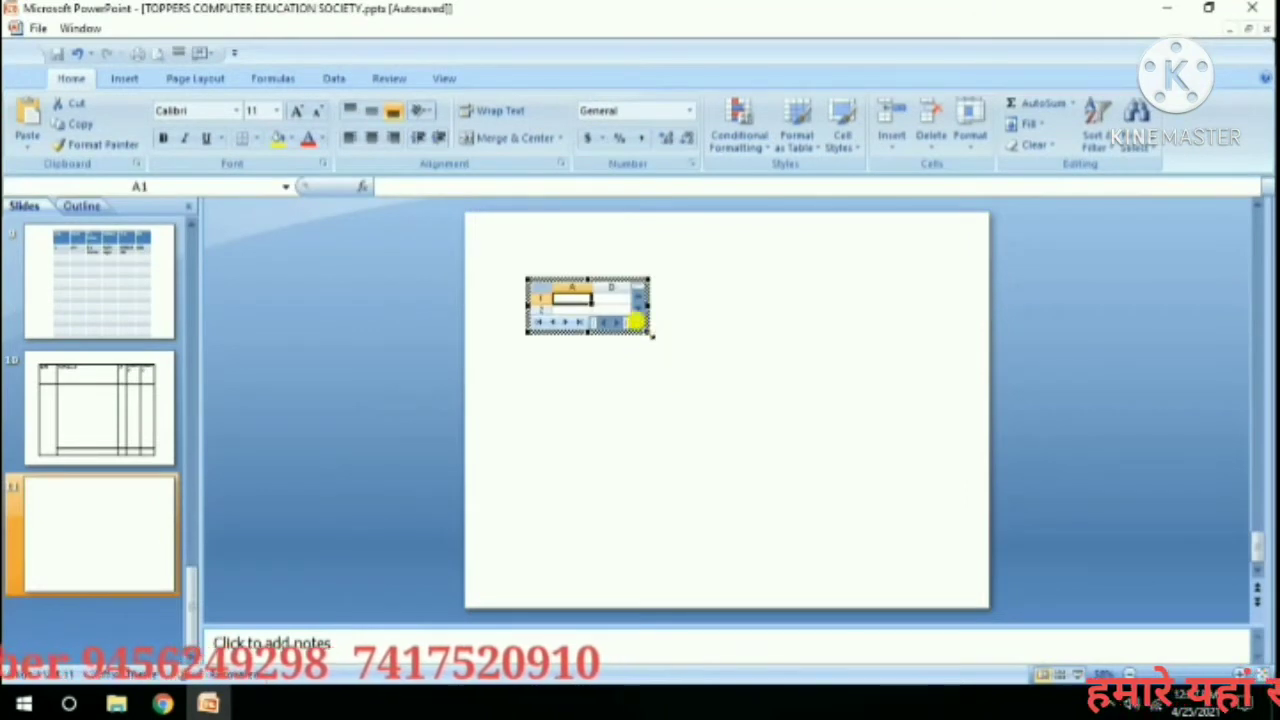
# Enlarge the embedded sheet and enter headings S R NO, NAME, RATE, QTY, AMOUNT, GST, TOTAL.
pyautogui.moveTo(650, 340); pyautogui.dragTo(885, 521)
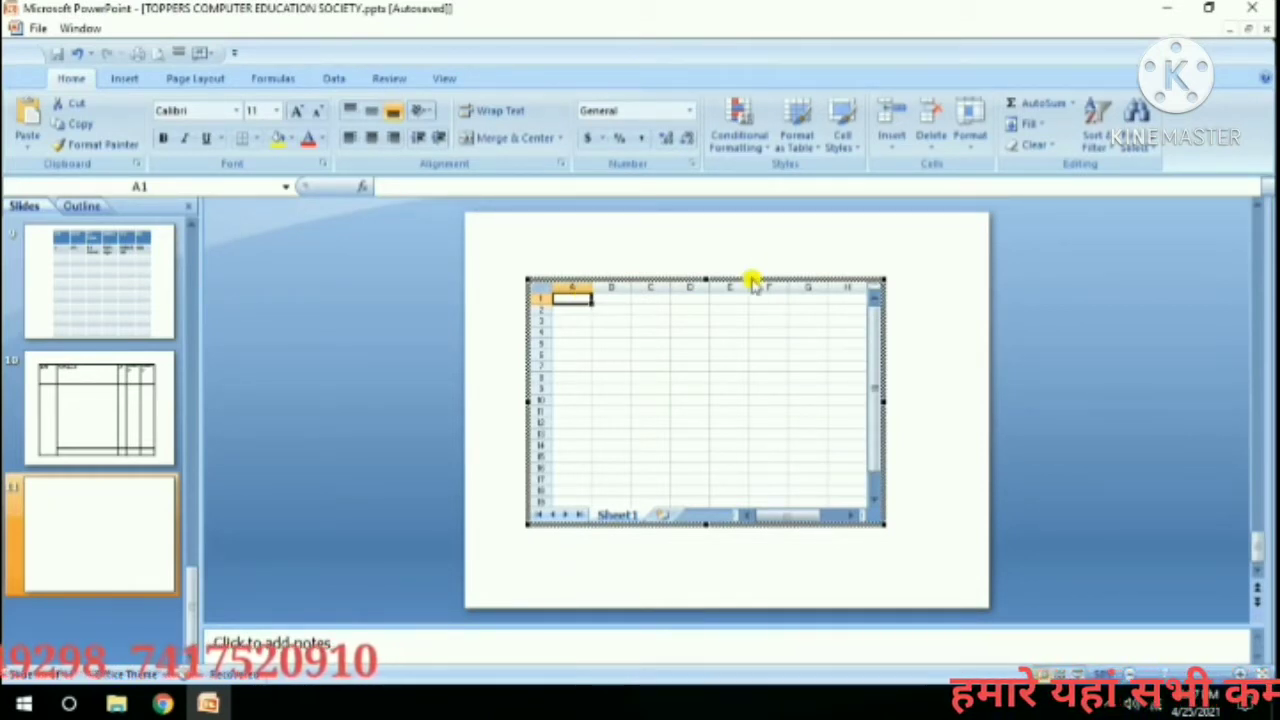
pyautogui.write('5')
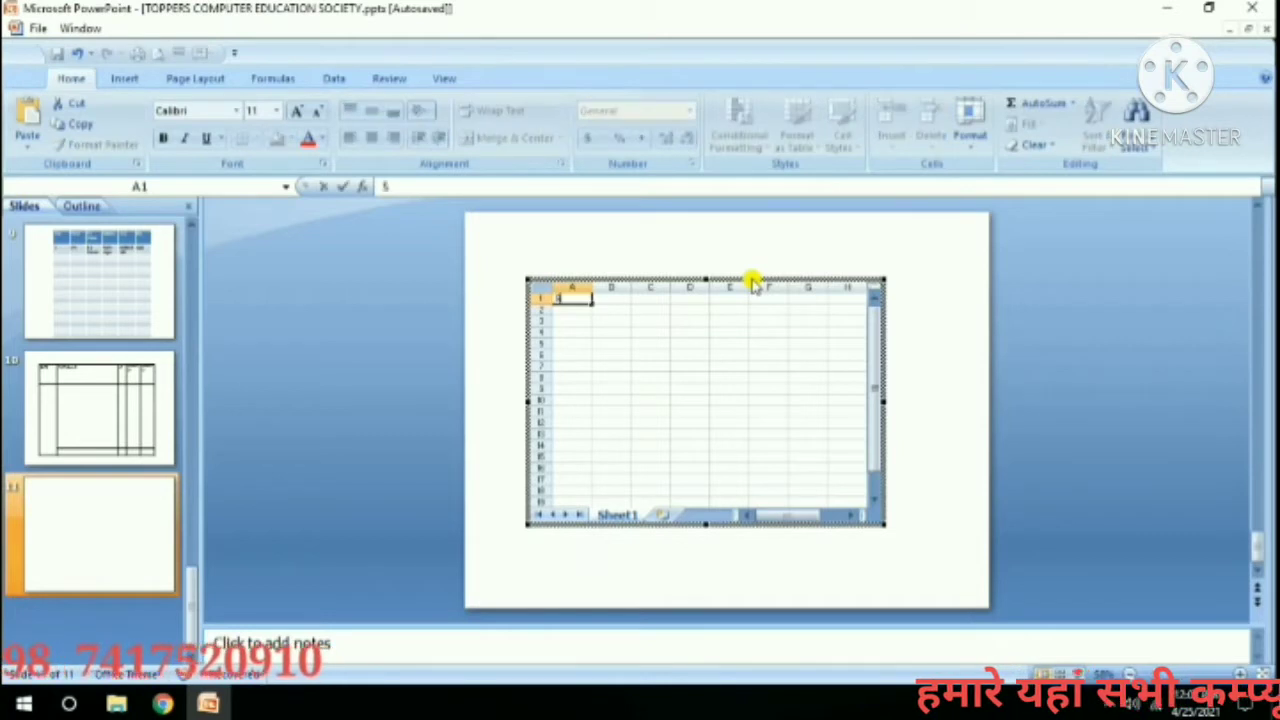
pyautogui.write(' R NO')
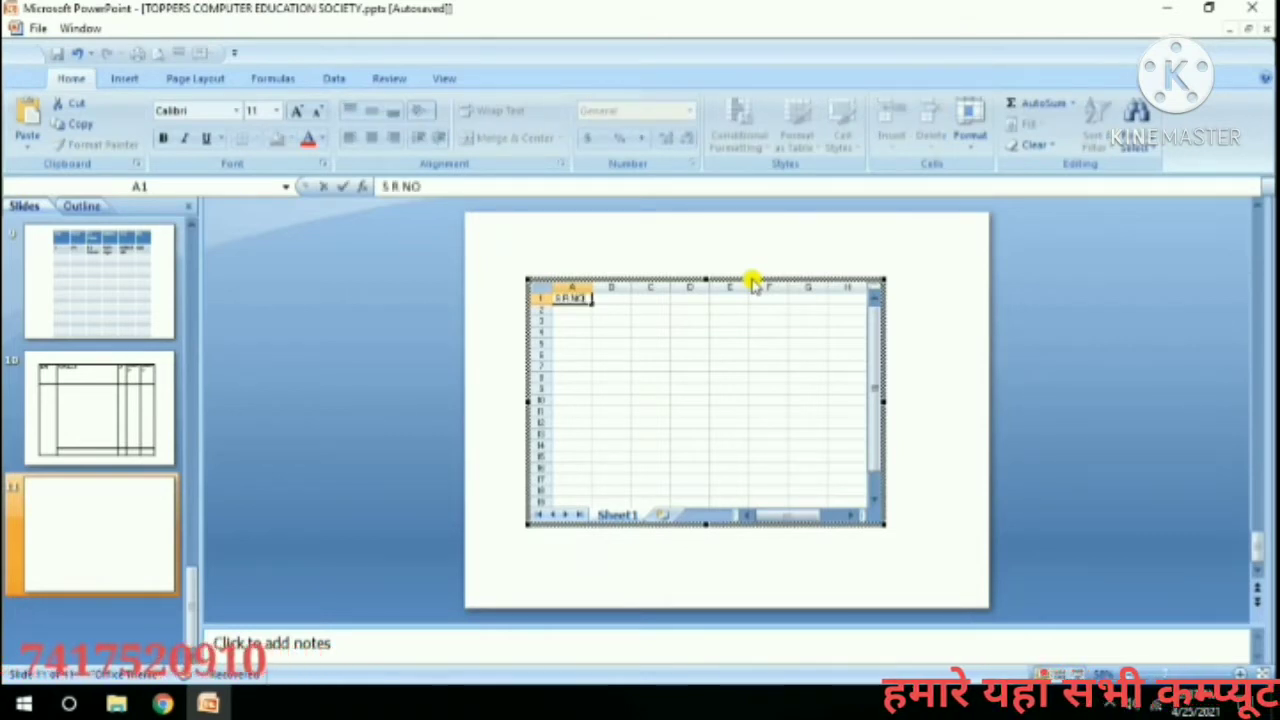
pyautogui.press('Tab')
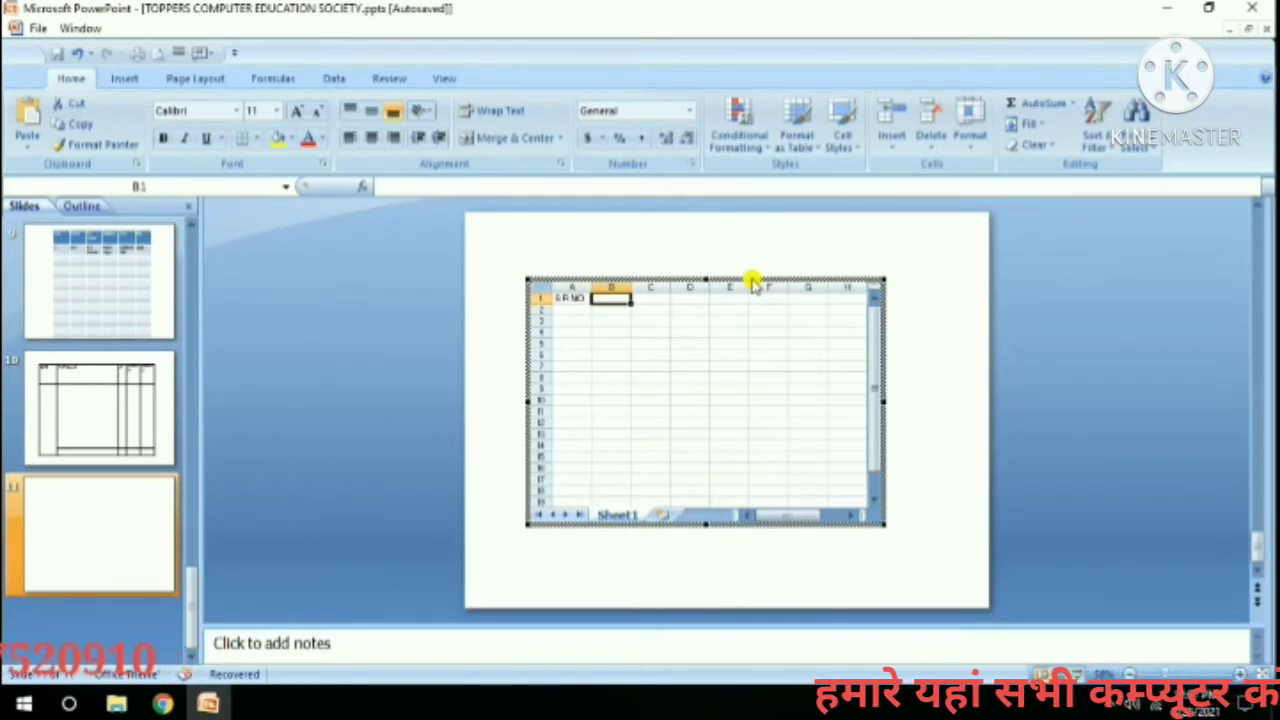
pyautogui.write('NAME')
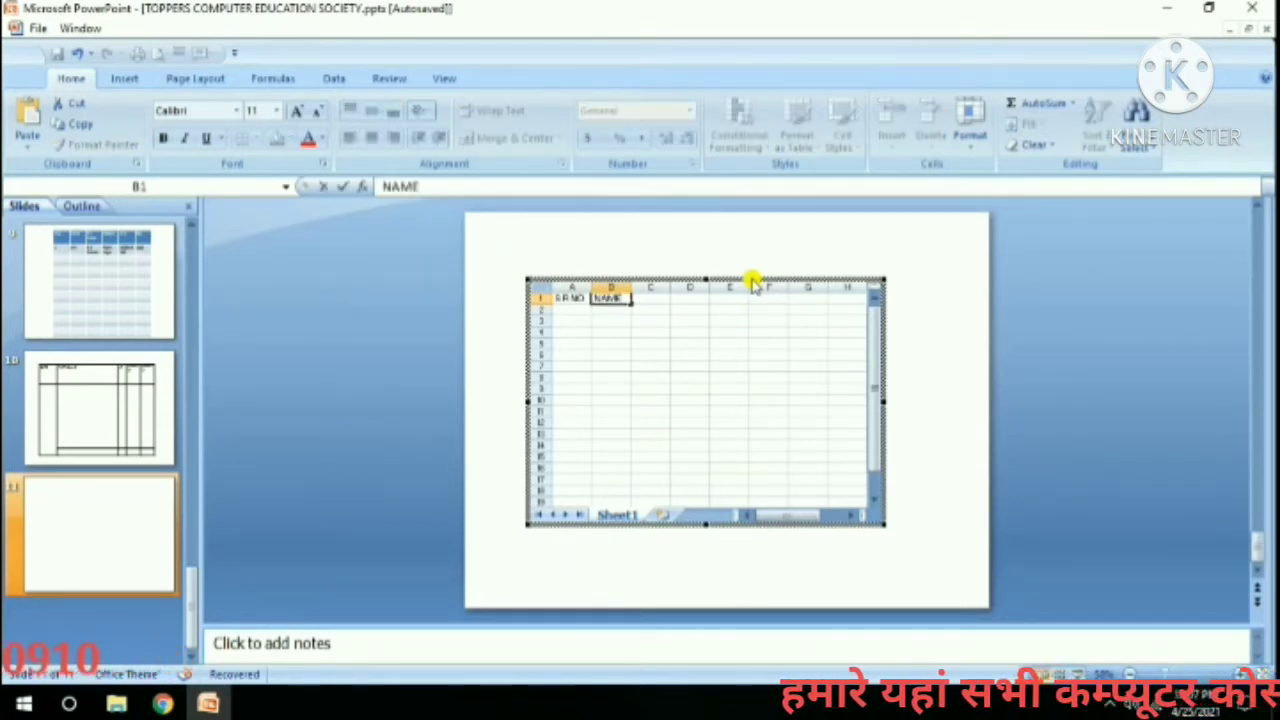
pyautogui.press('Tab')
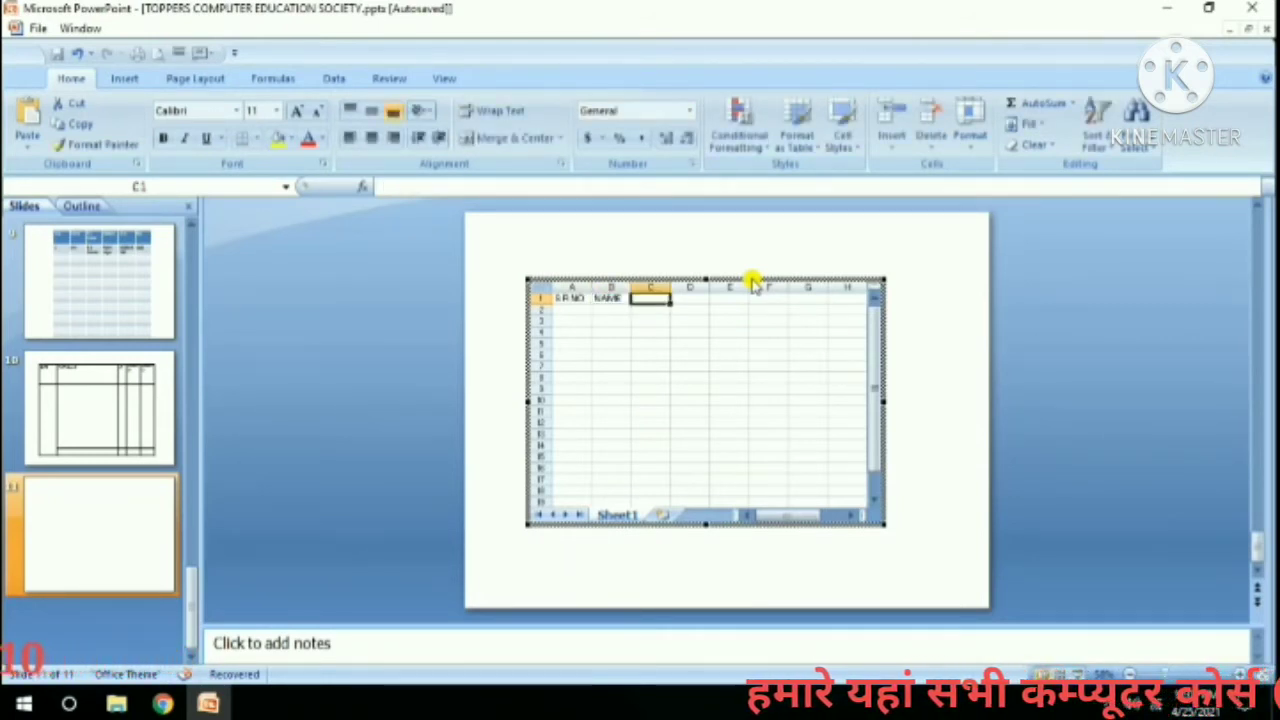
pyautogui.write('RATE')
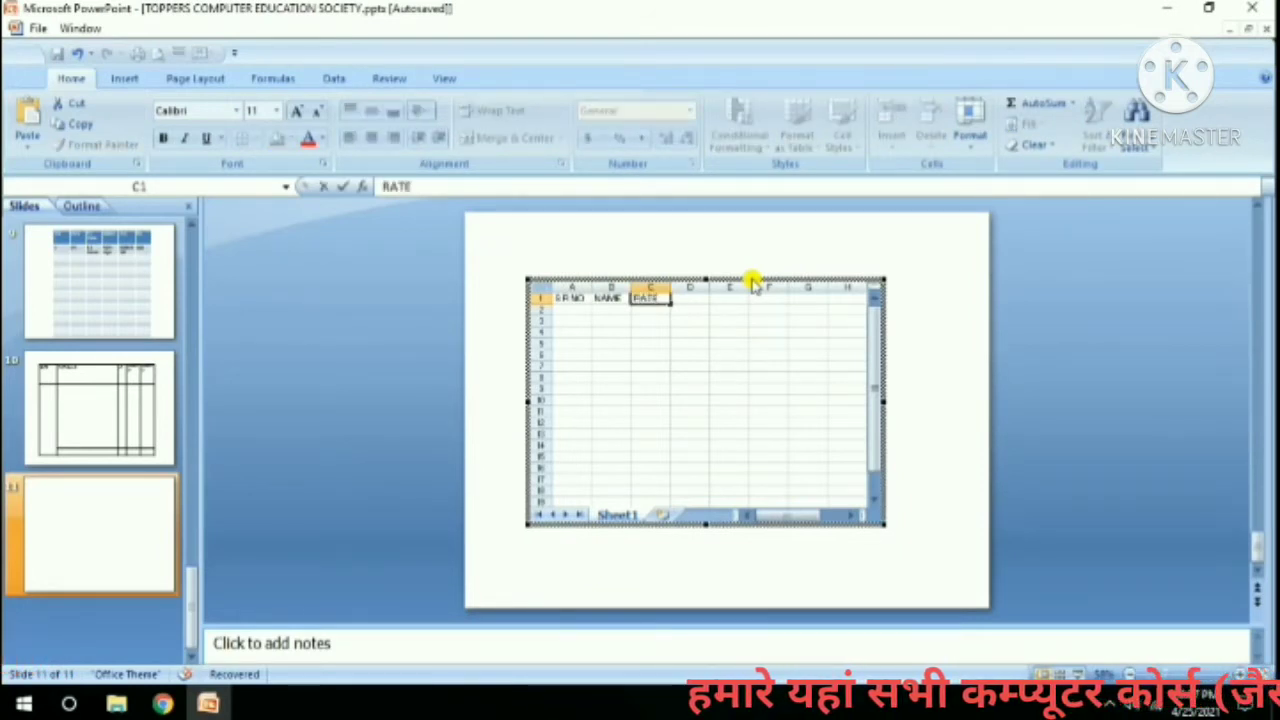
pyautogui.press('Tab')
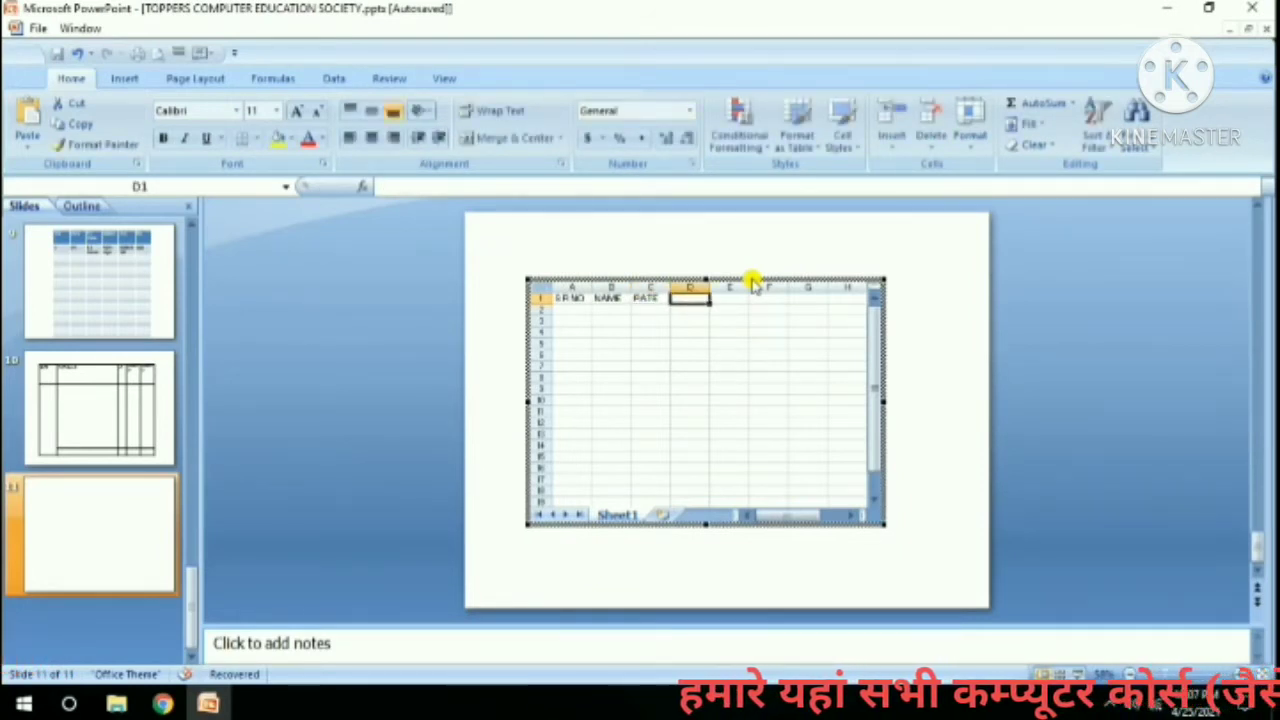
pyautogui.write('Q')
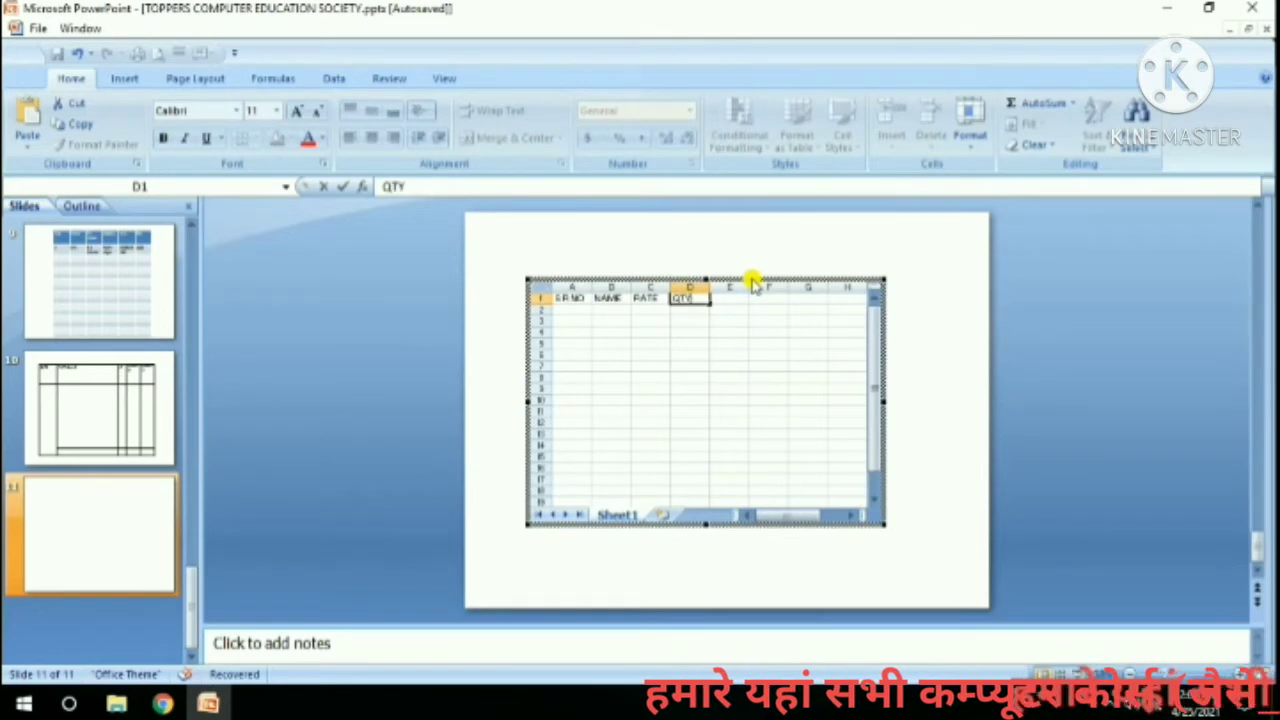
pyautogui.write('TY')
pyautogui.press('Tab')
pyautogui.write('AMOUN')
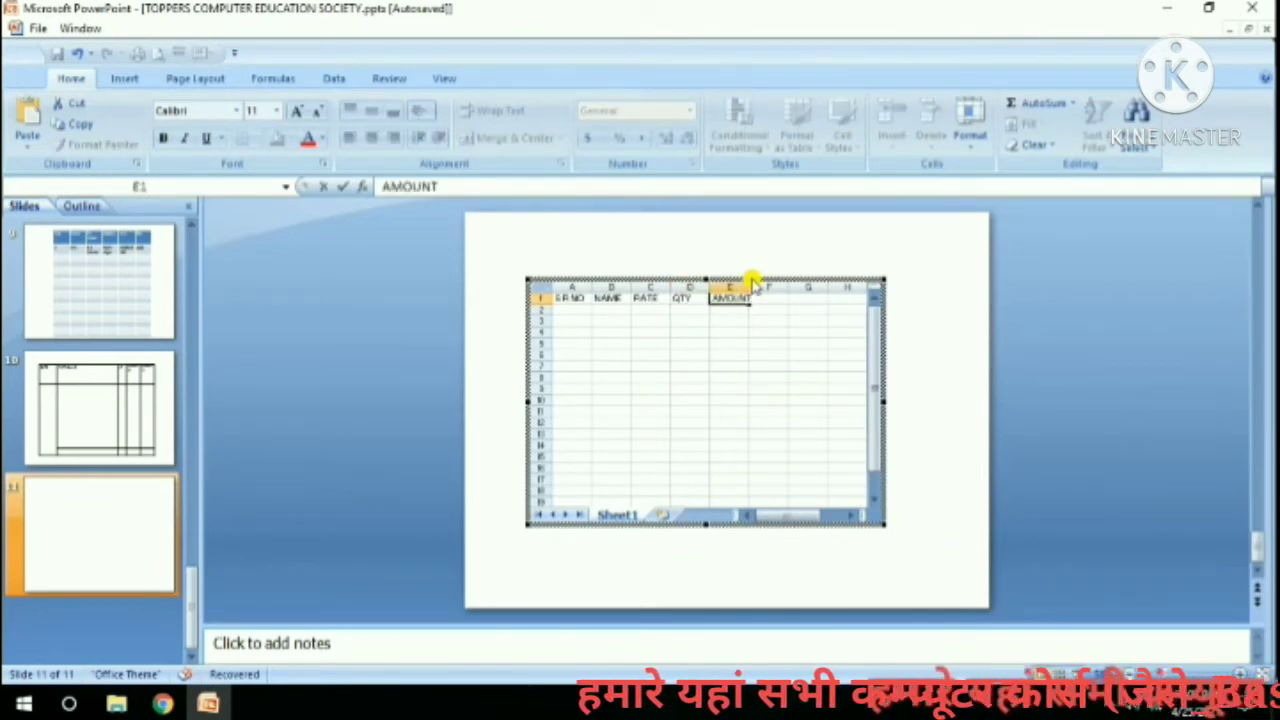
pyautogui.press('Tab')
pyautogui.write('G')
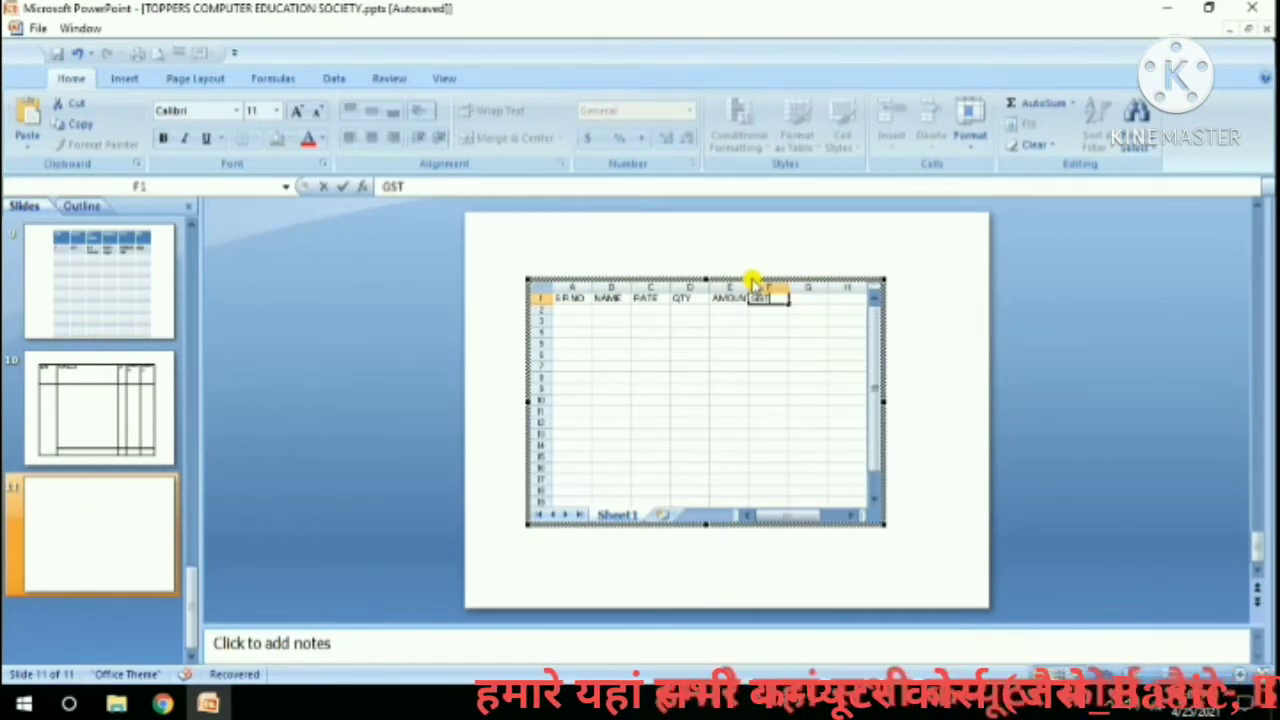
pyautogui.press('Tab')
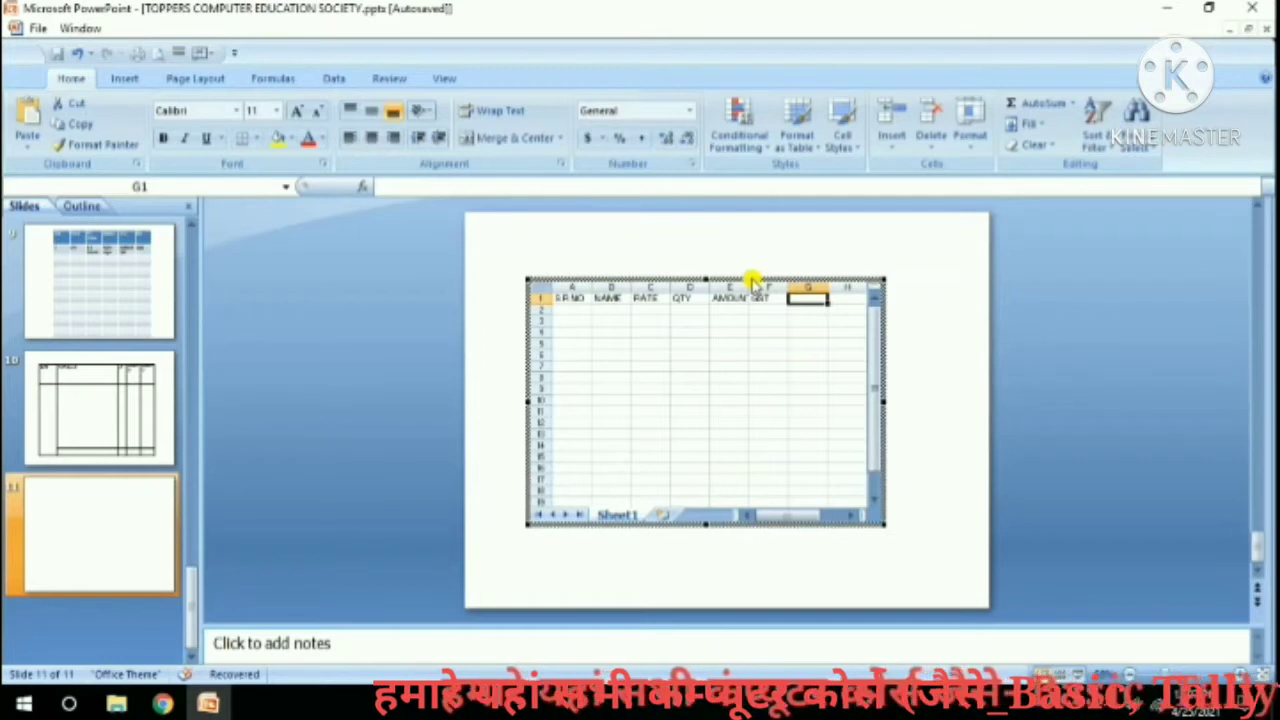
pyautogui.write('TOTAL')
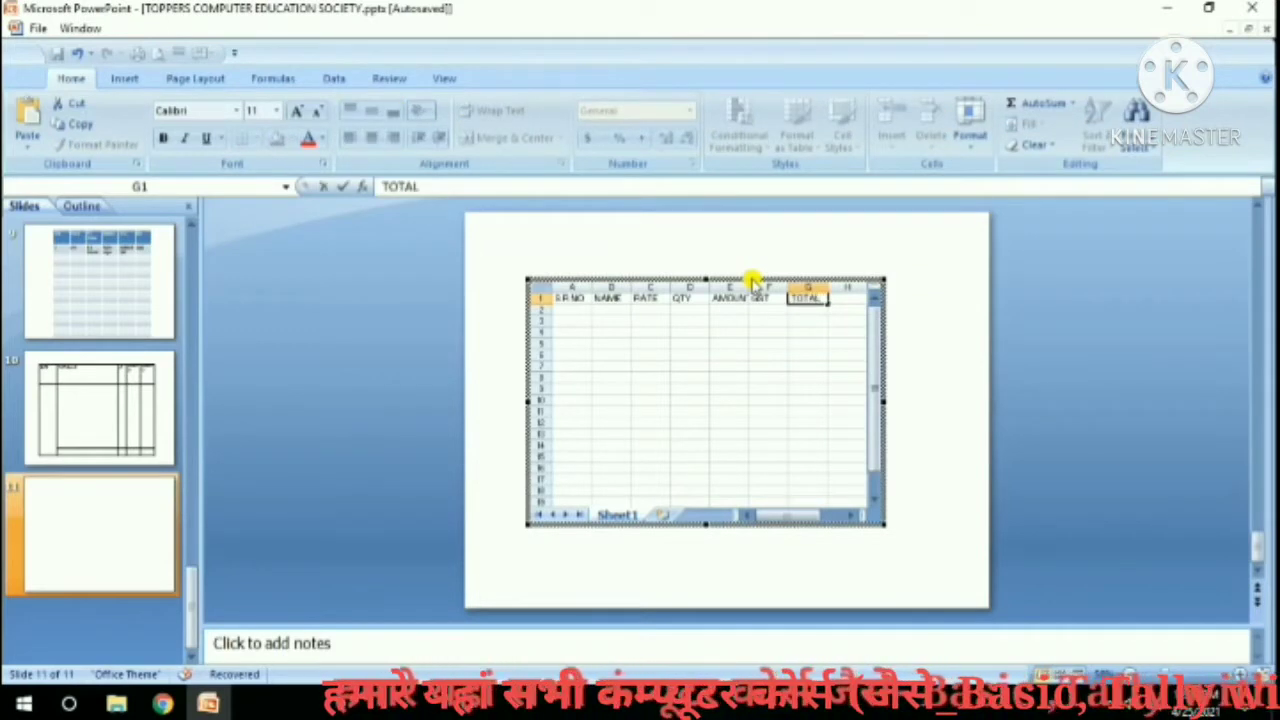
pyautogui.click(576, 308)
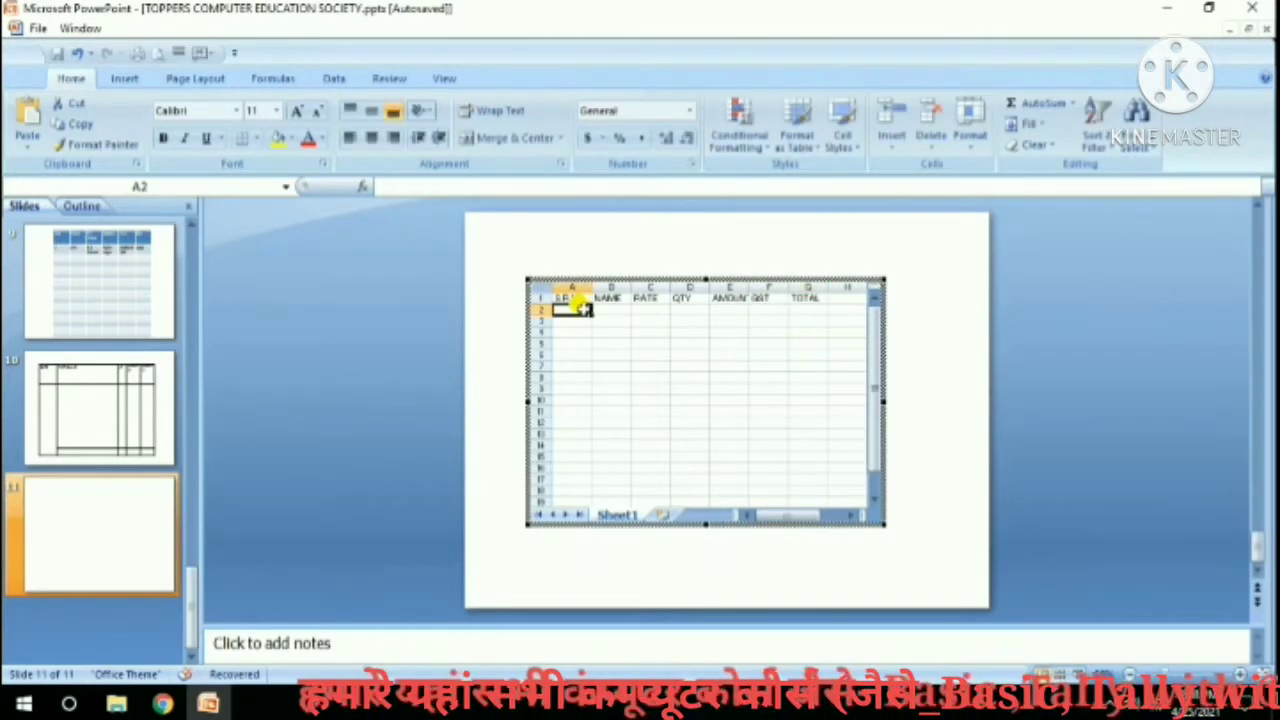
# Fill row 2 with serial 1, item RICE, rate 50 and quantity 46.
pyautogui.write('1')
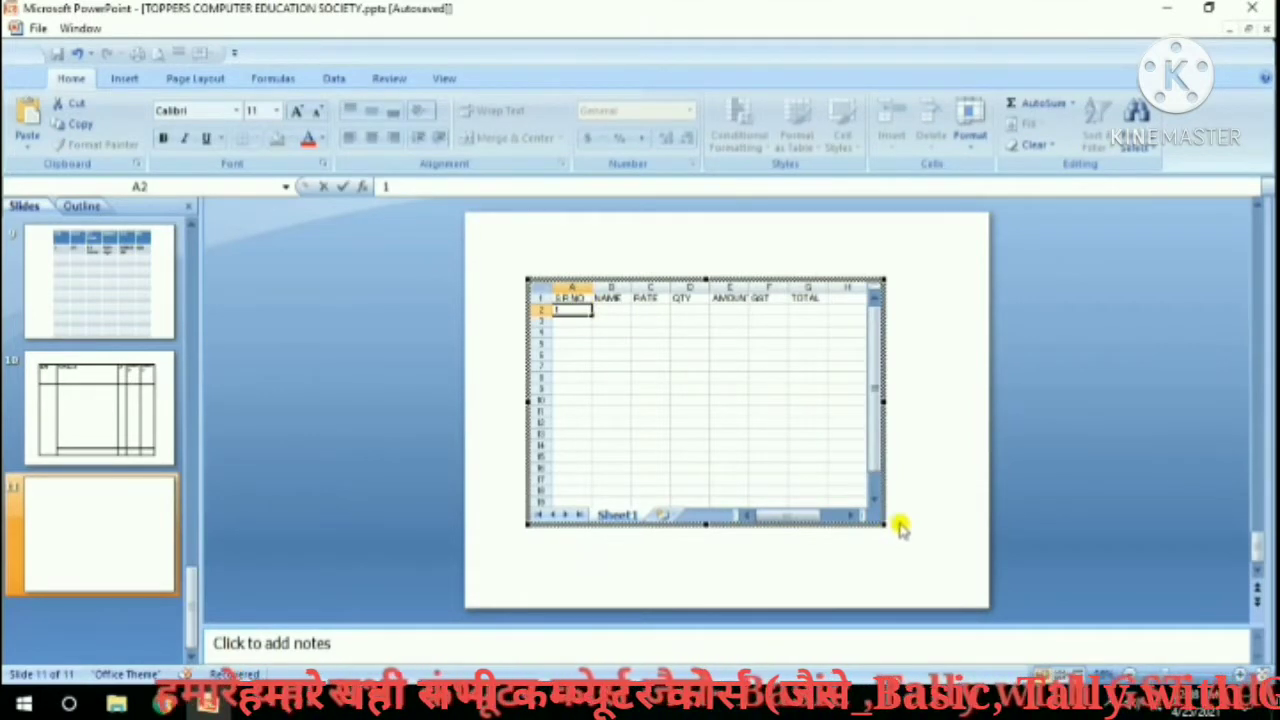
pyautogui.click(1240, 676)
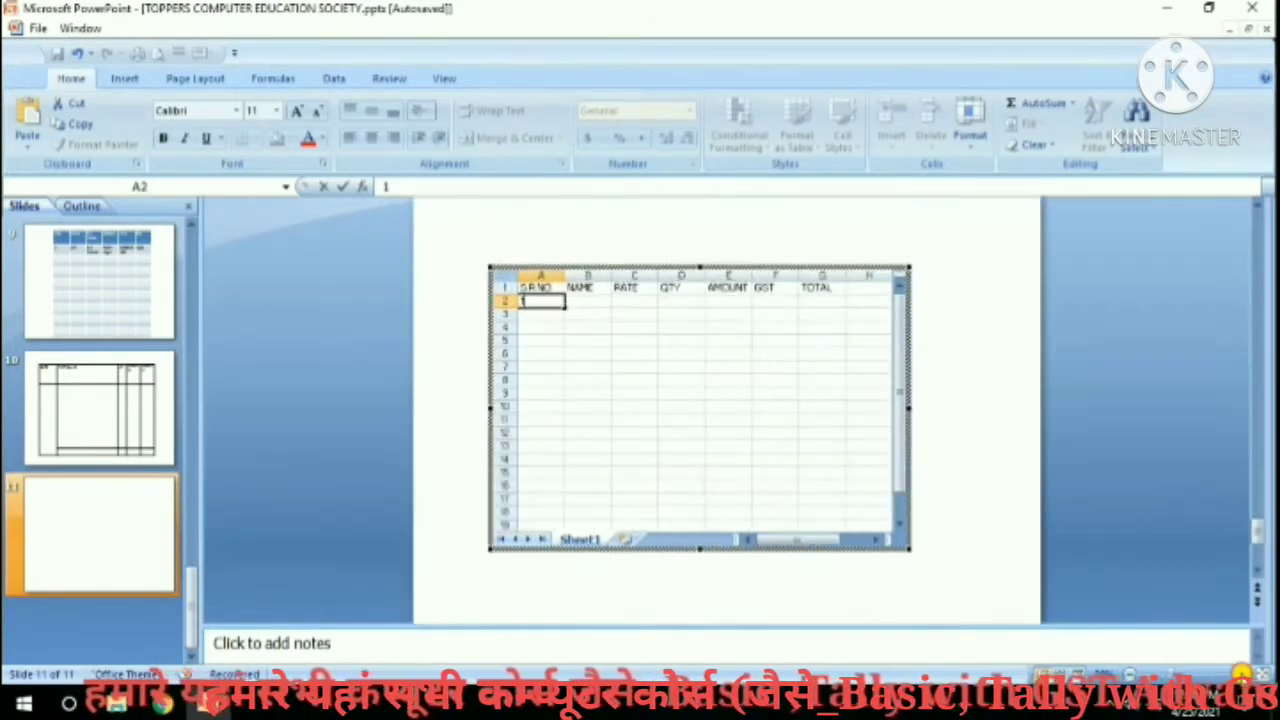
pyautogui.click(1240, 676)
pyautogui.click(1240, 676)
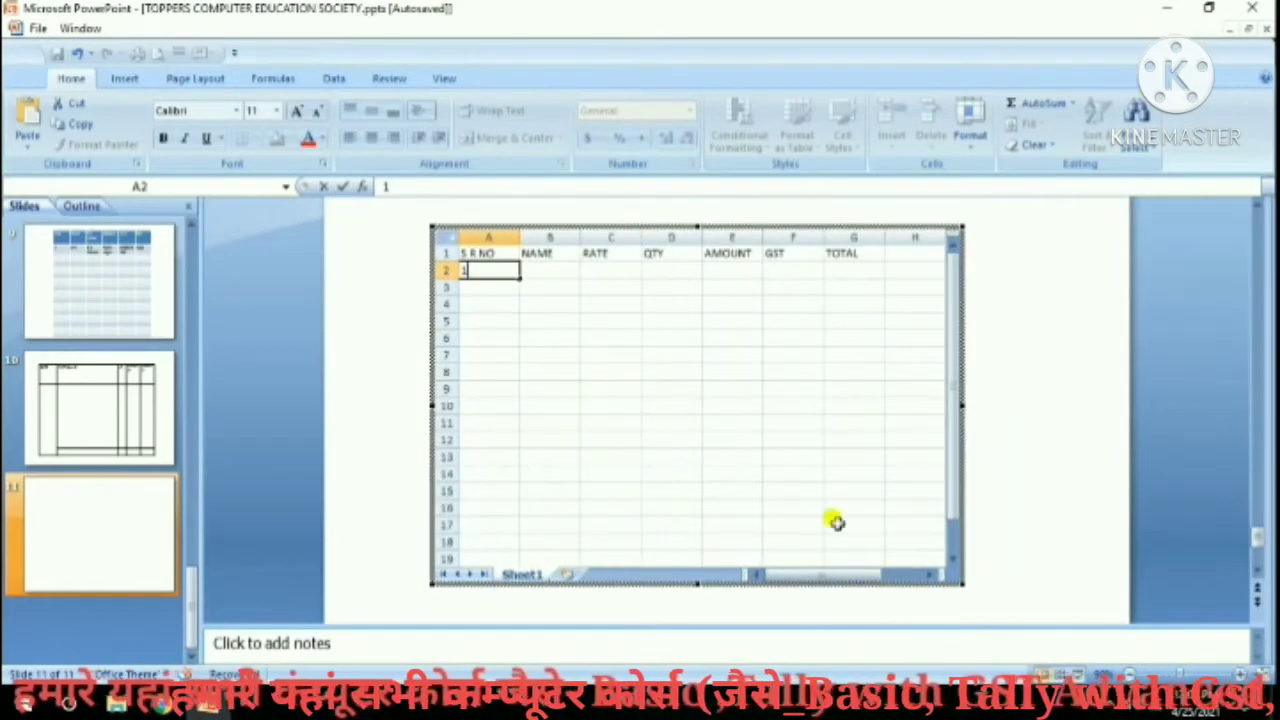
pyautogui.click(536, 268)
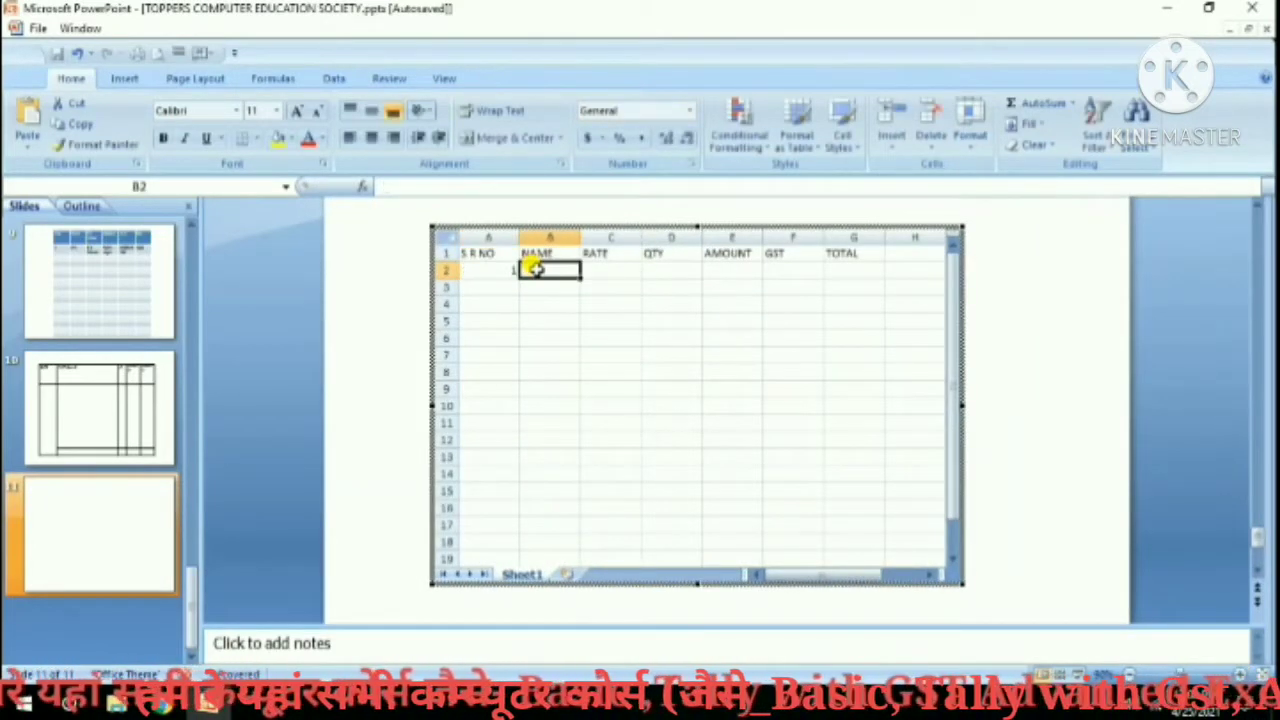
pyautogui.write('R')
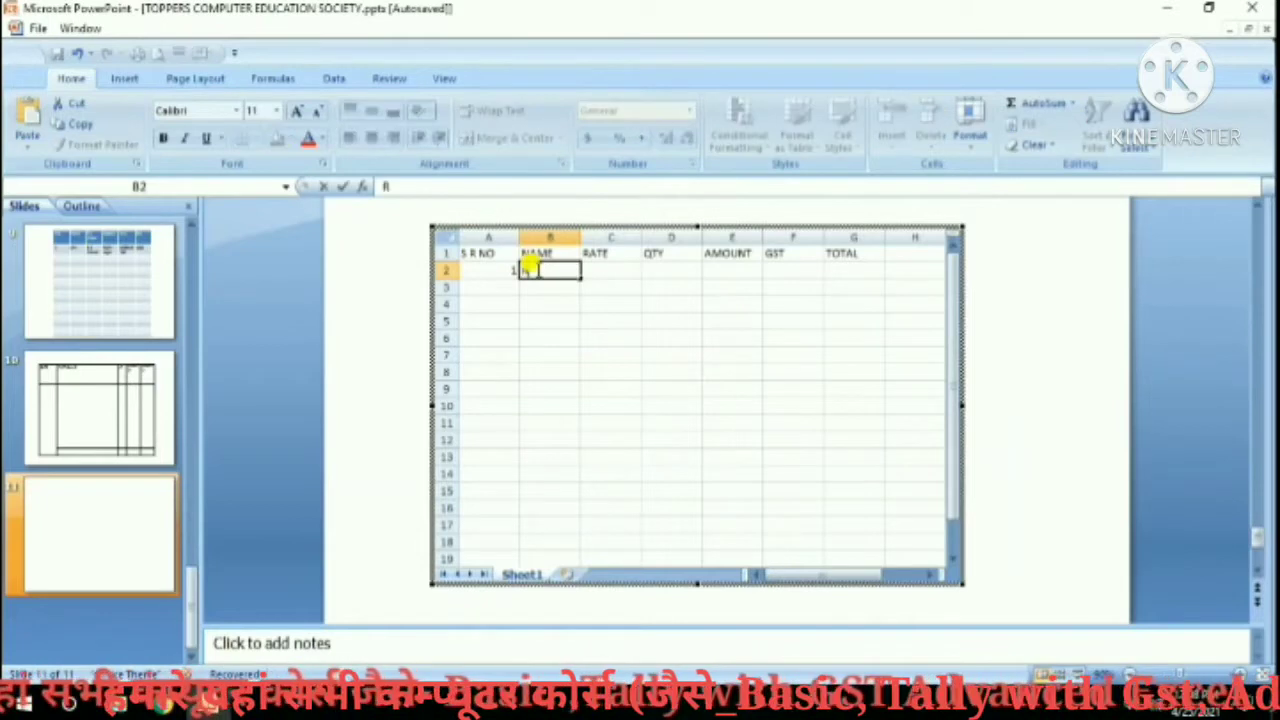
pyautogui.write('ICE')
pyautogui.press('Tab')
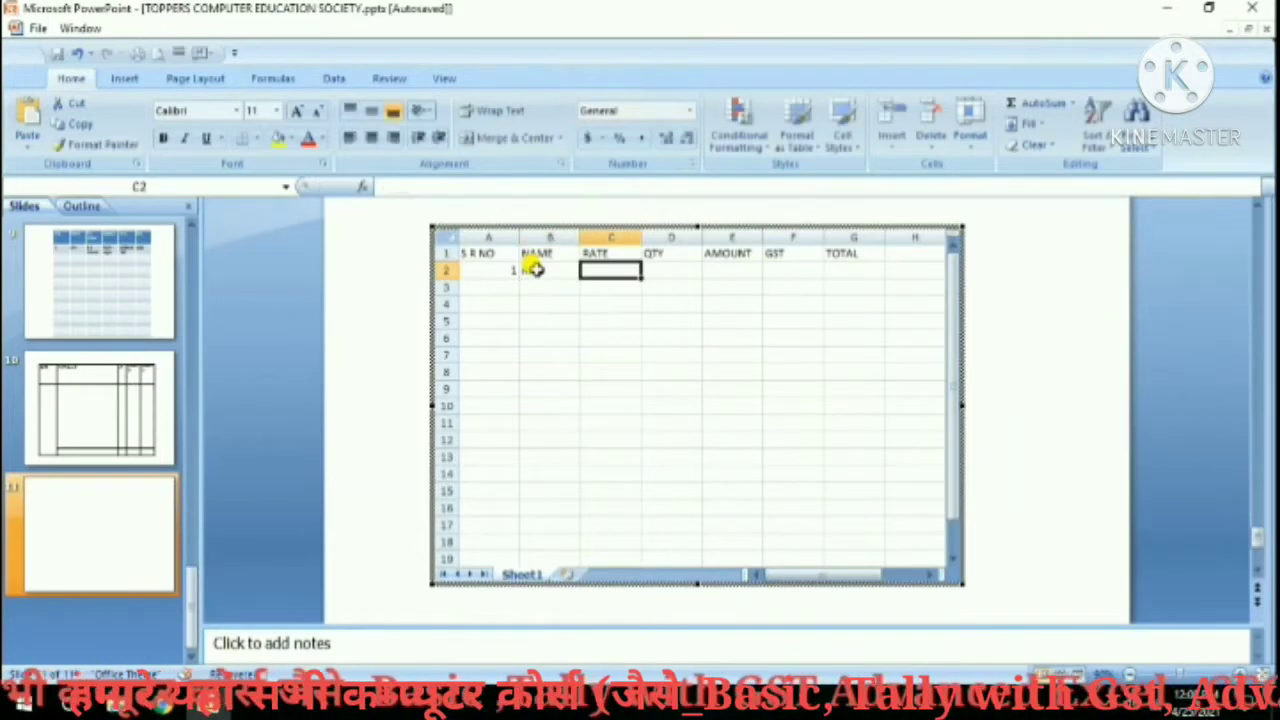
pyautogui.write('50')
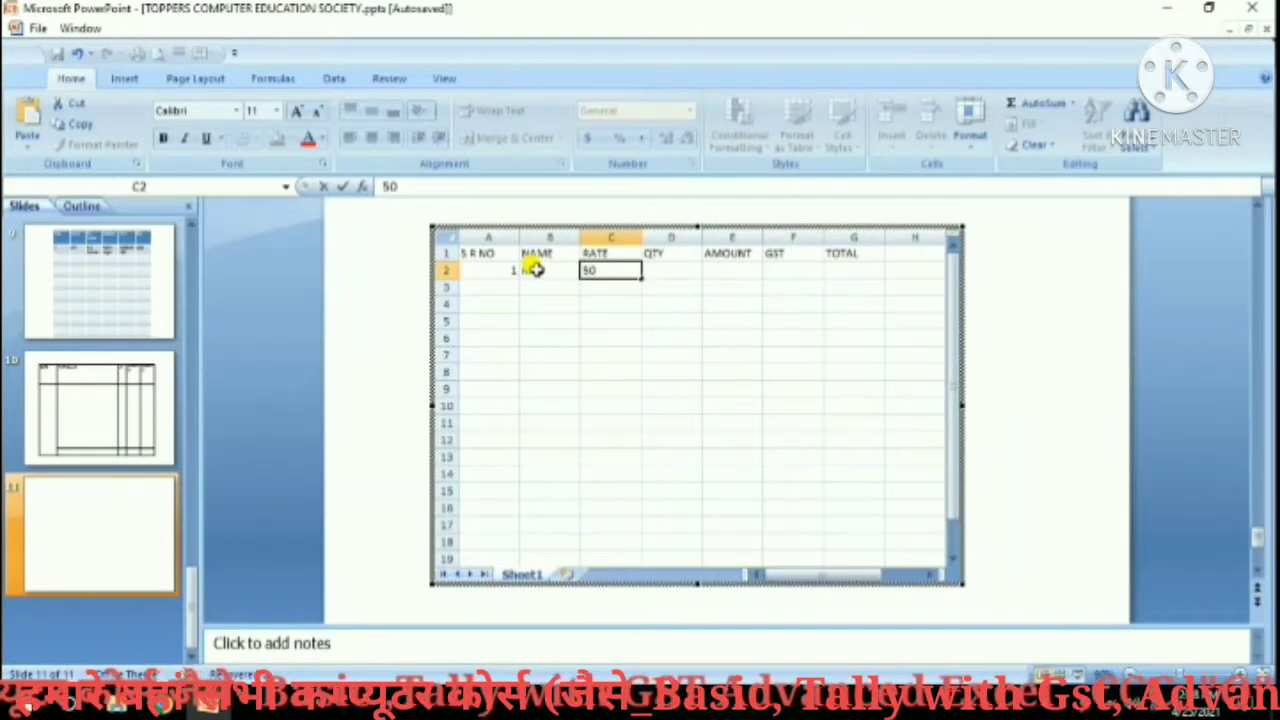
pyautogui.press('Tab')
pyautogui.write('46')
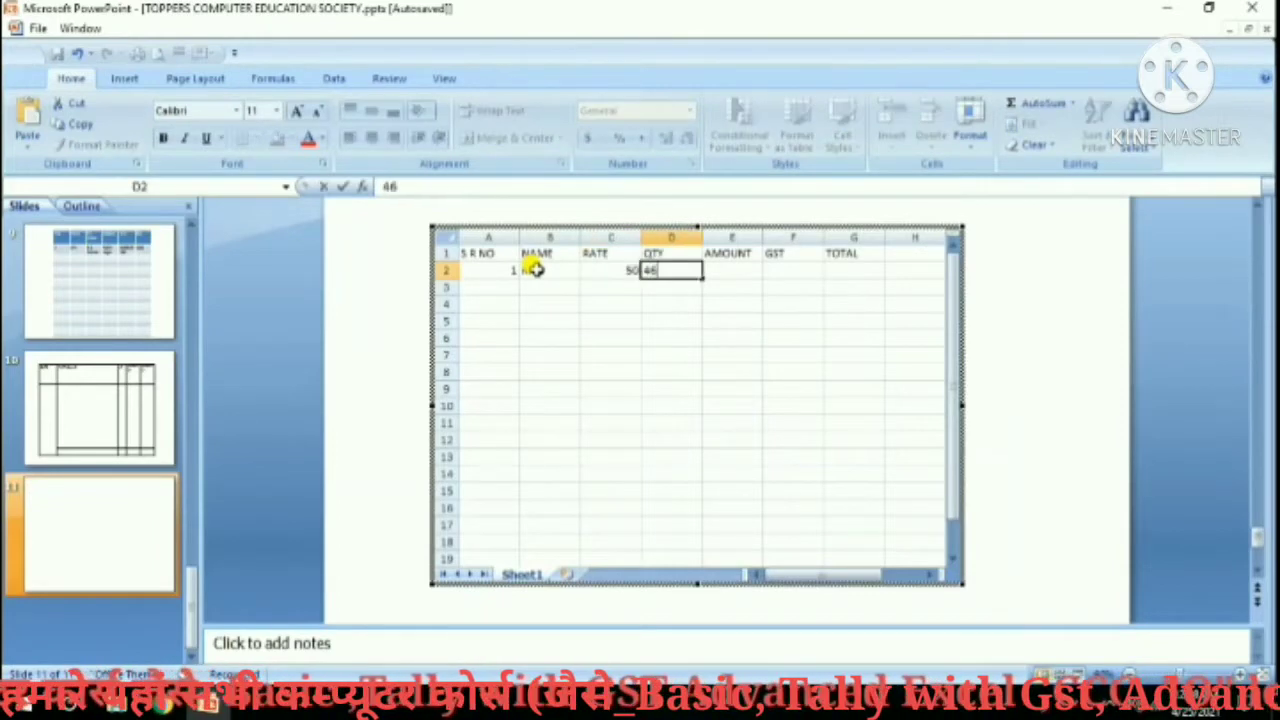
pyautogui.press('Tab')
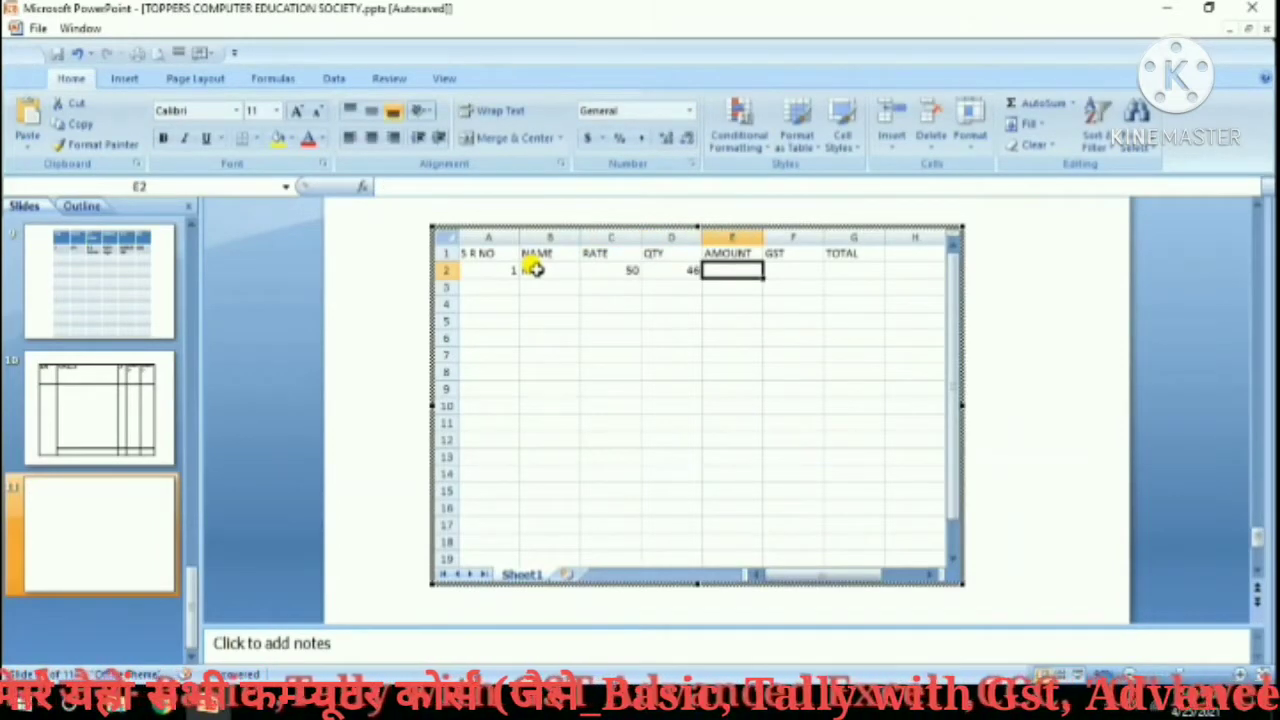
# Enter =C2*D2 in E2 to get the RICE amount.
pyautogui.write('=')
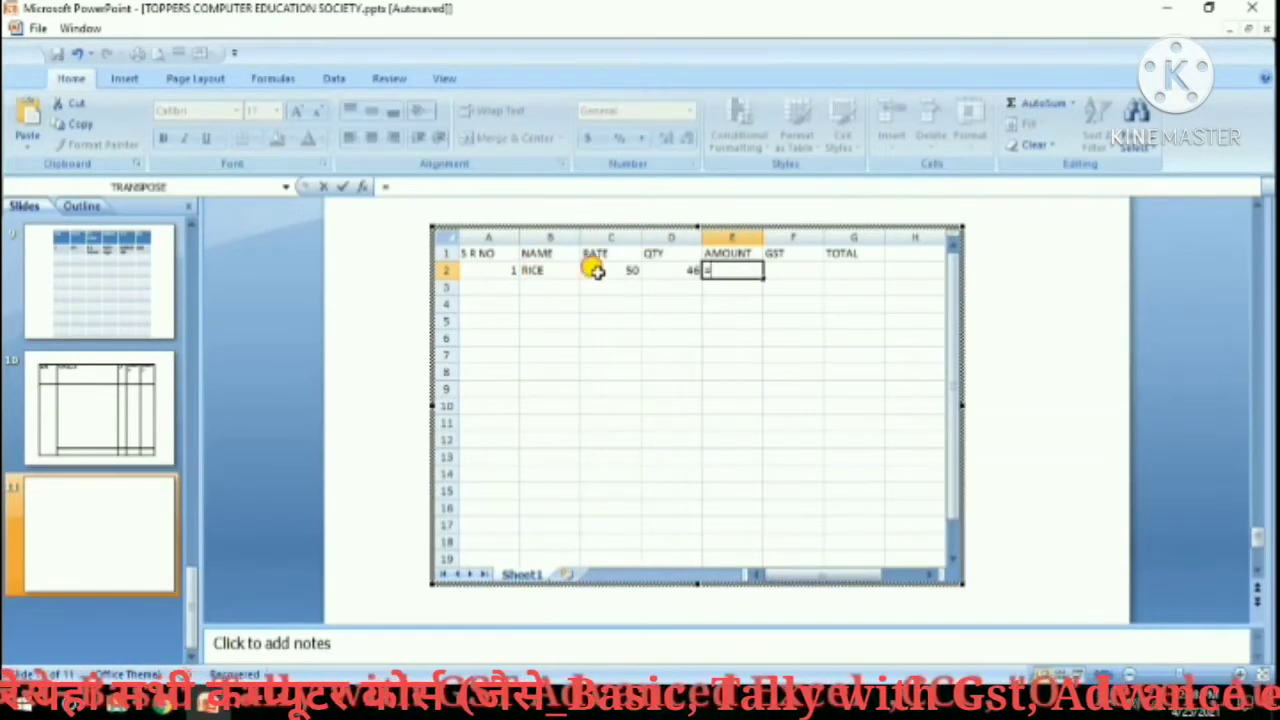
pyautogui.click(595, 271)
pyautogui.write('*')
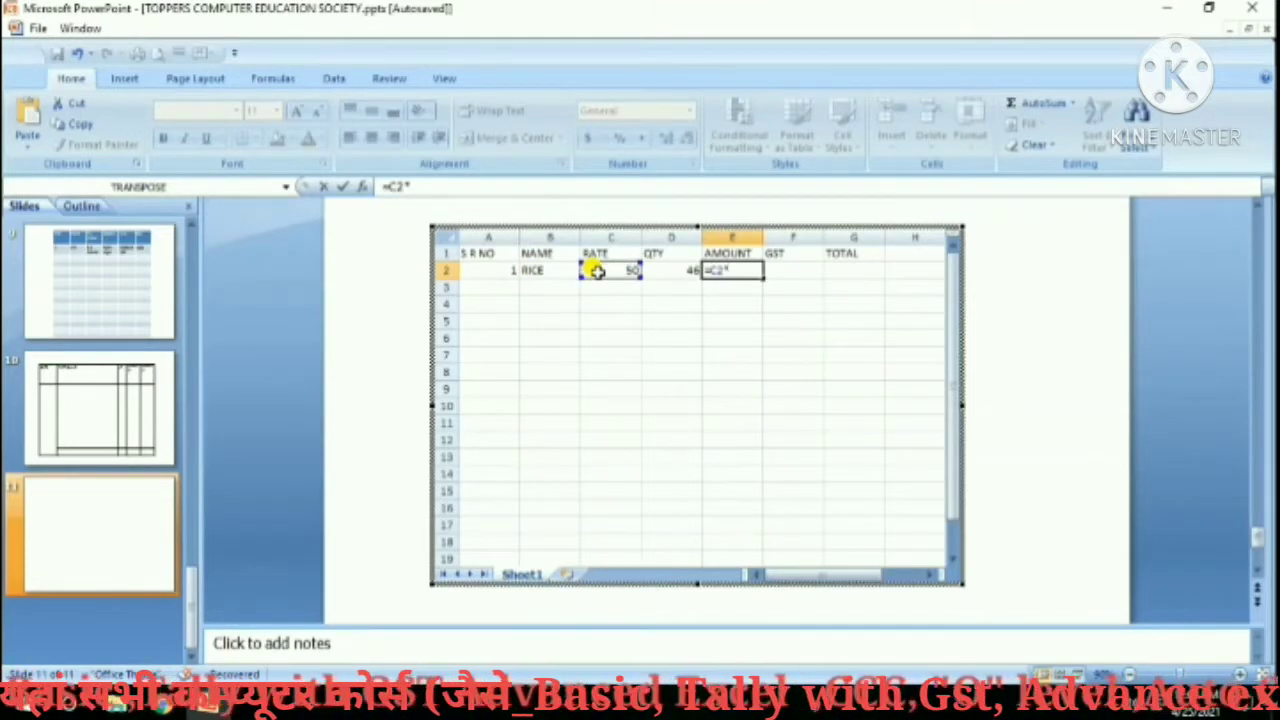
pyautogui.click(669, 266)
pyautogui.press('Return')
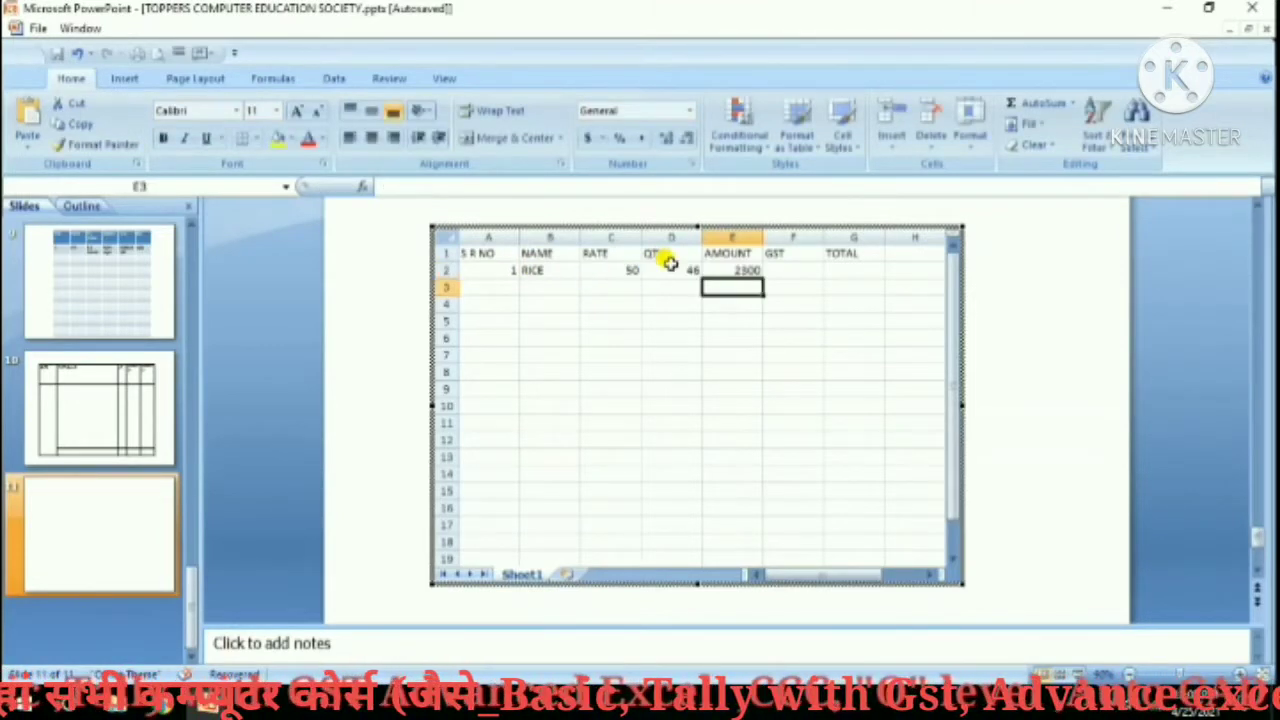
# Rename F1 to 'GST 5%' and enter =E2*5% in F2.
pyautogui.doubleClick(803, 253)
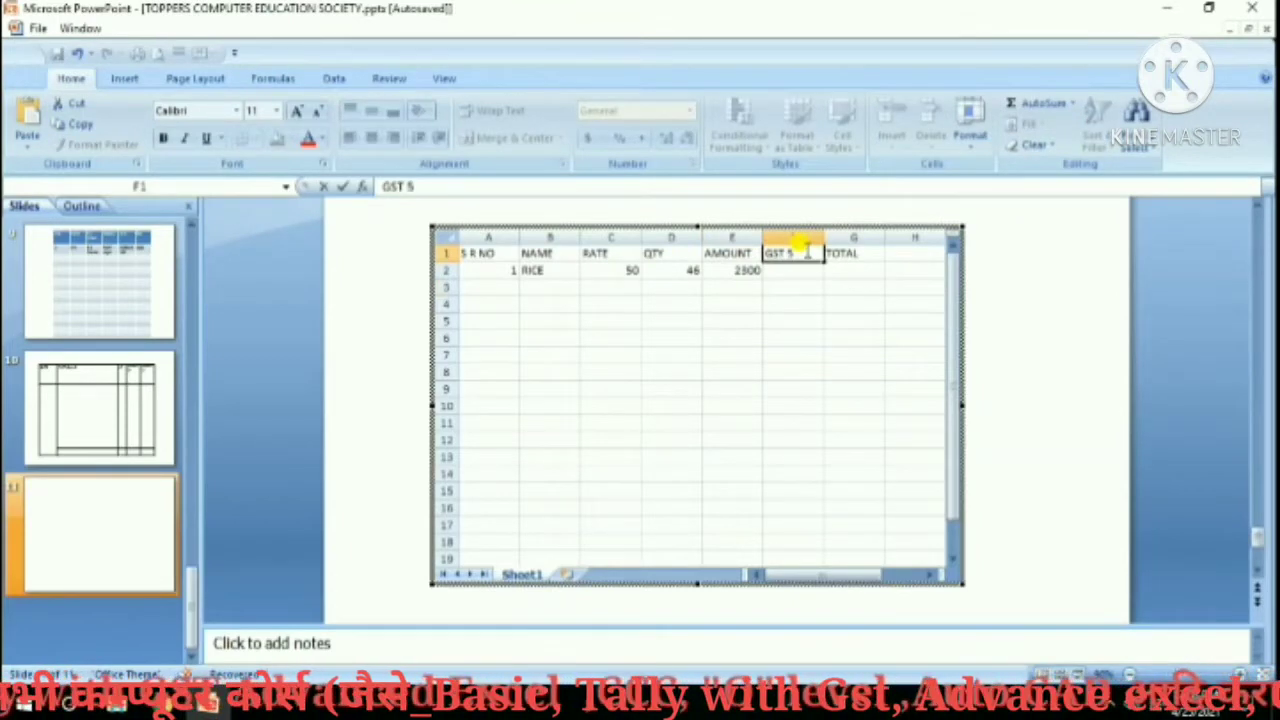
pyautogui.write('5%')
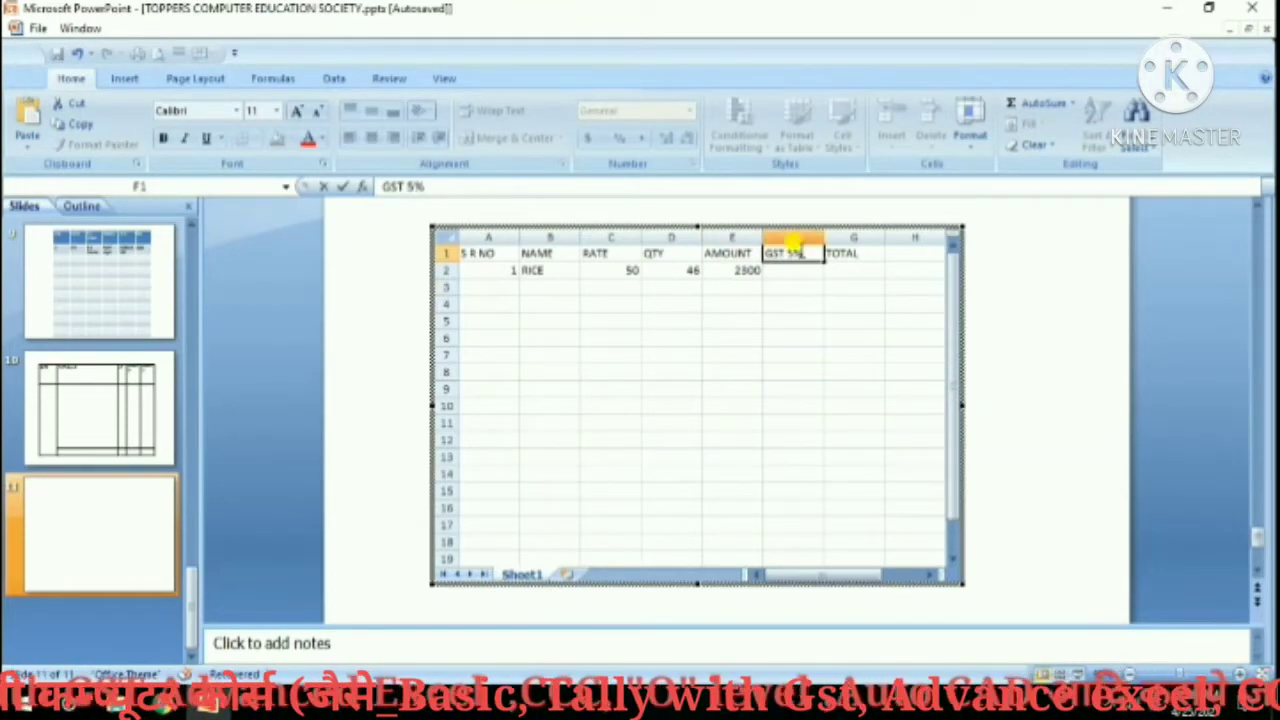
pyautogui.press('Return')
pyautogui.write('=')
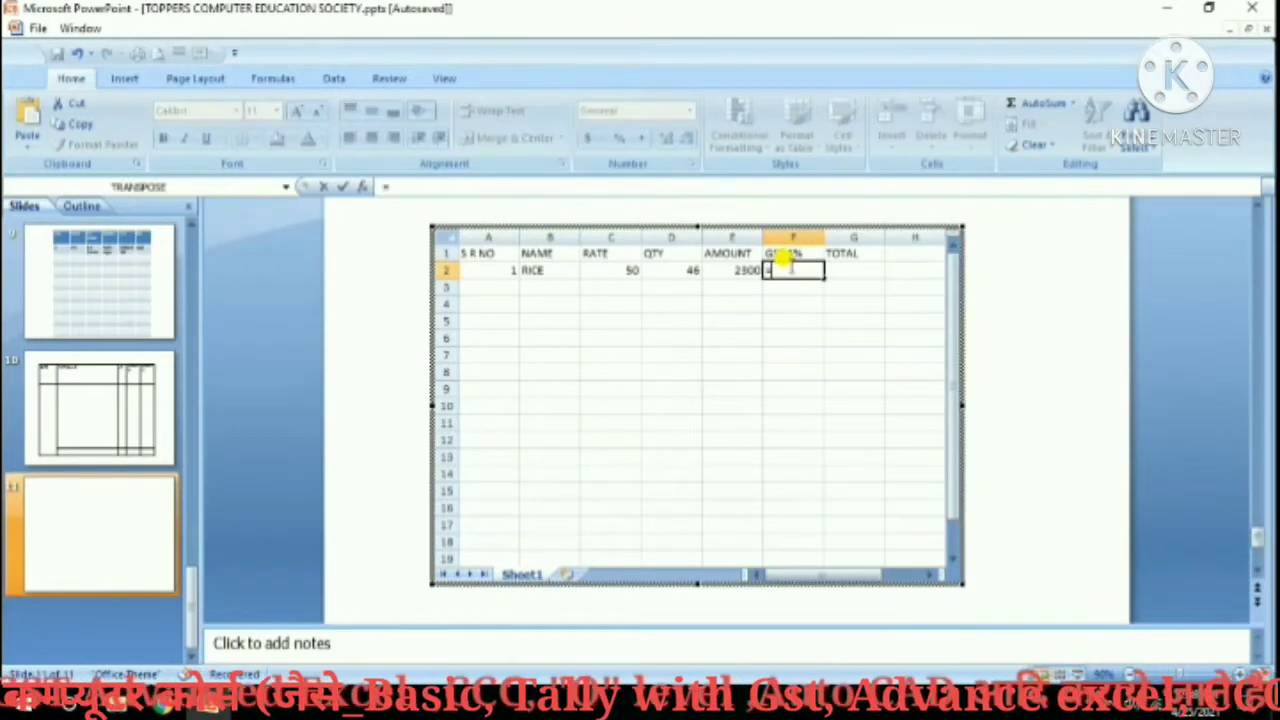
pyautogui.click(747, 265)
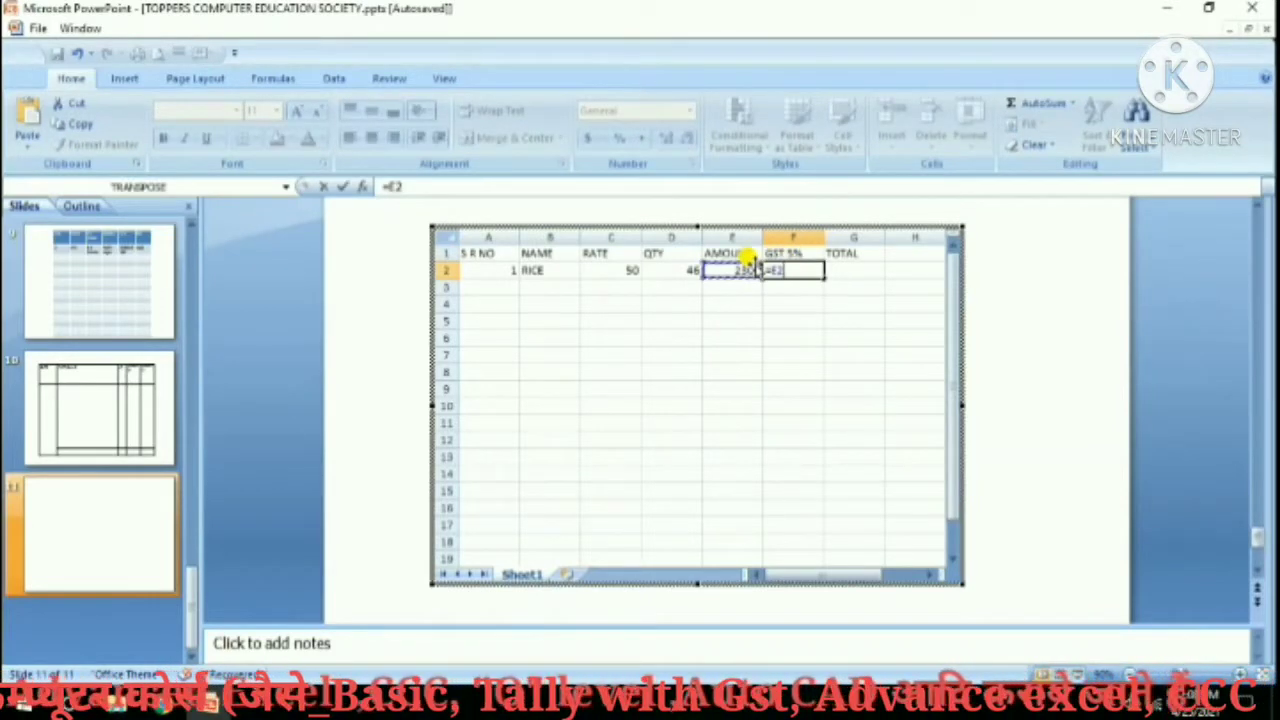
pyautogui.write('*5%')
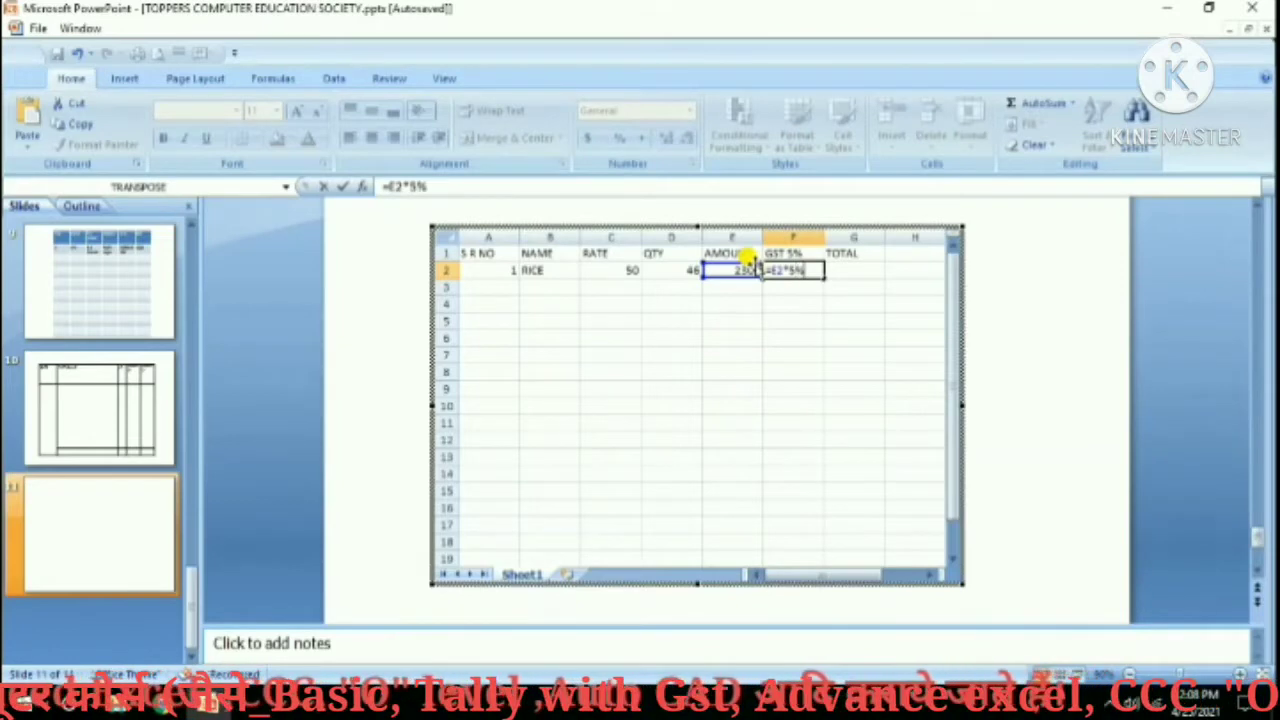
pyautogui.press('Return')
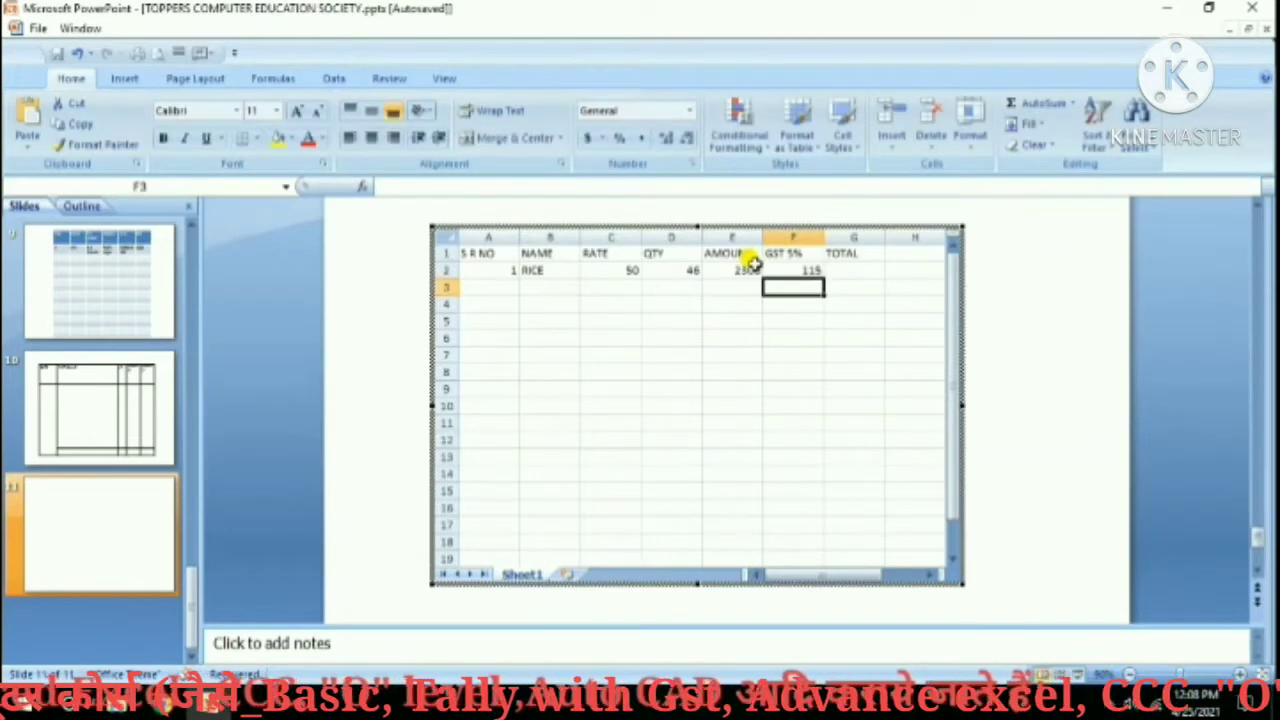
# Enter =E2+F2 in G2 for the RICE total of 2415.
pyautogui.click(856, 267)
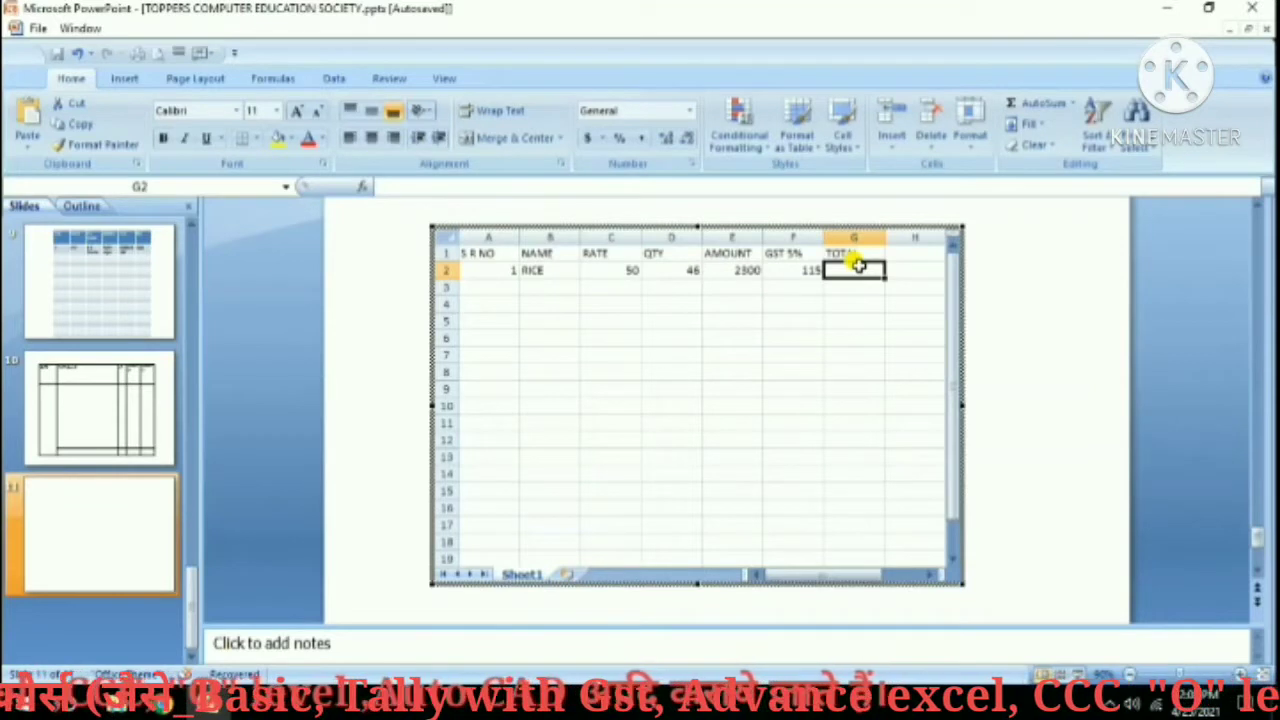
pyautogui.write('=')
pyautogui.click(746, 270)
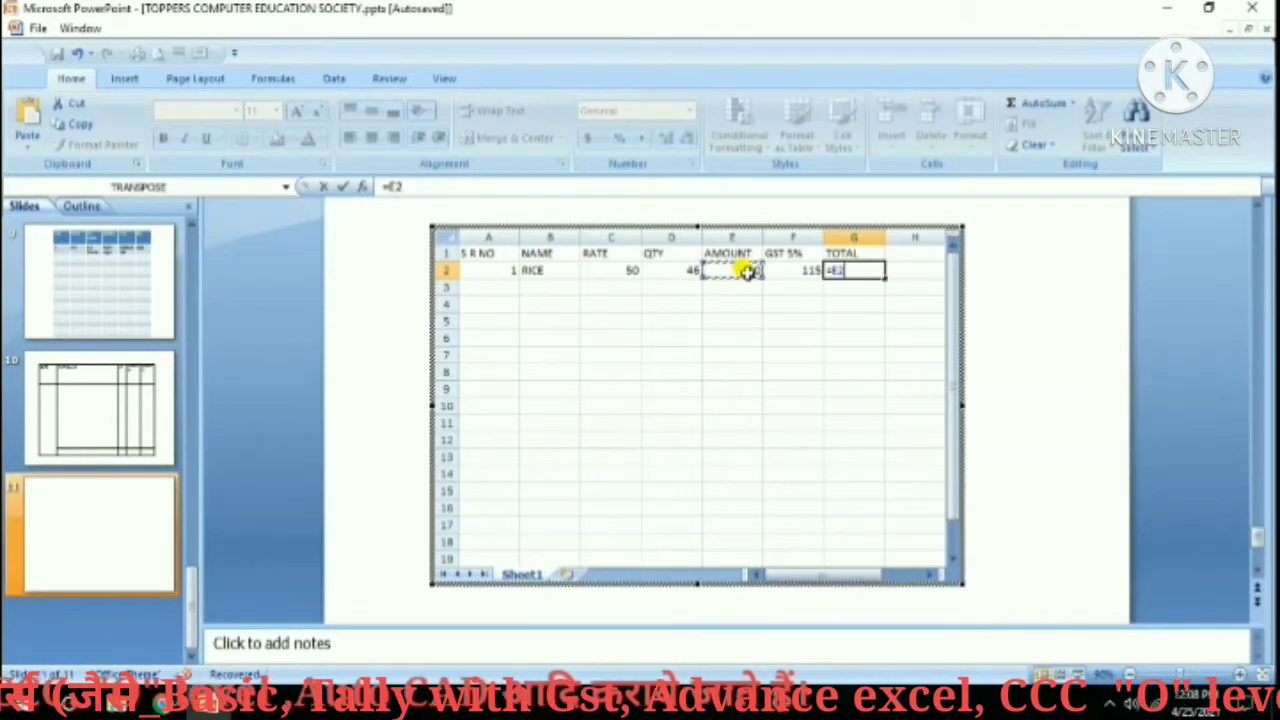
pyautogui.write('+')
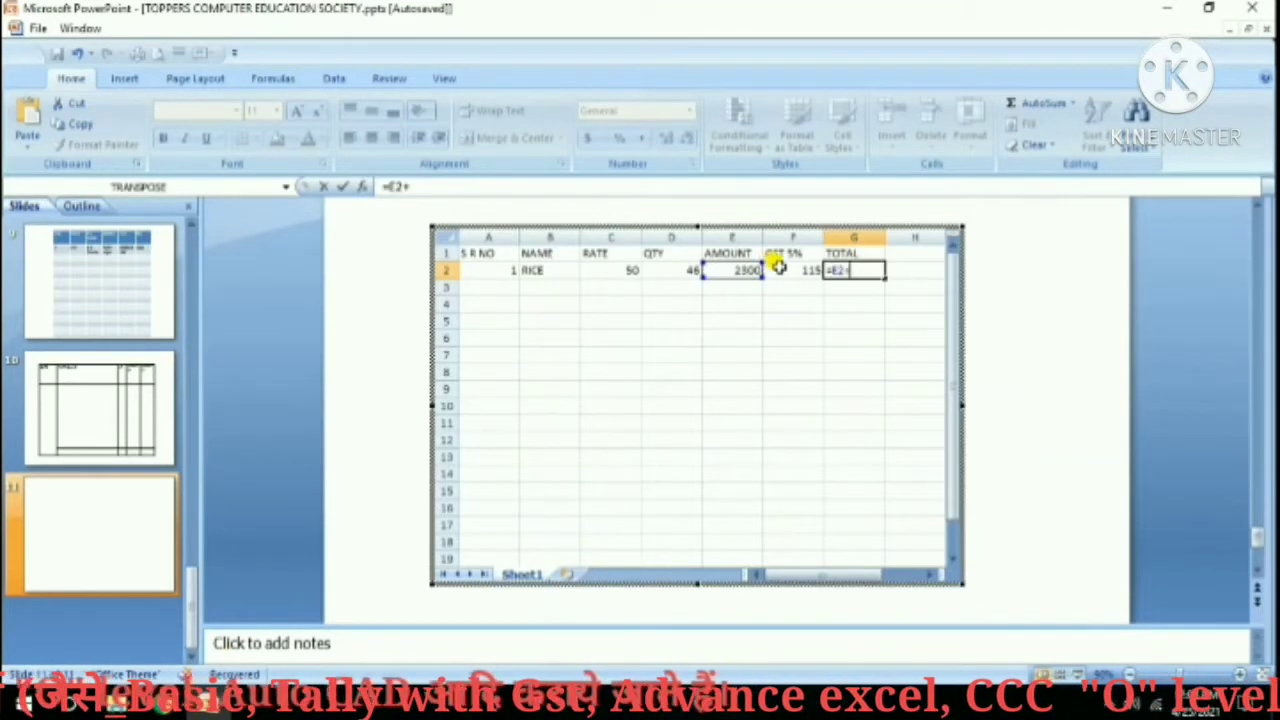
pyautogui.click(780, 269)
pyautogui.press('Return')
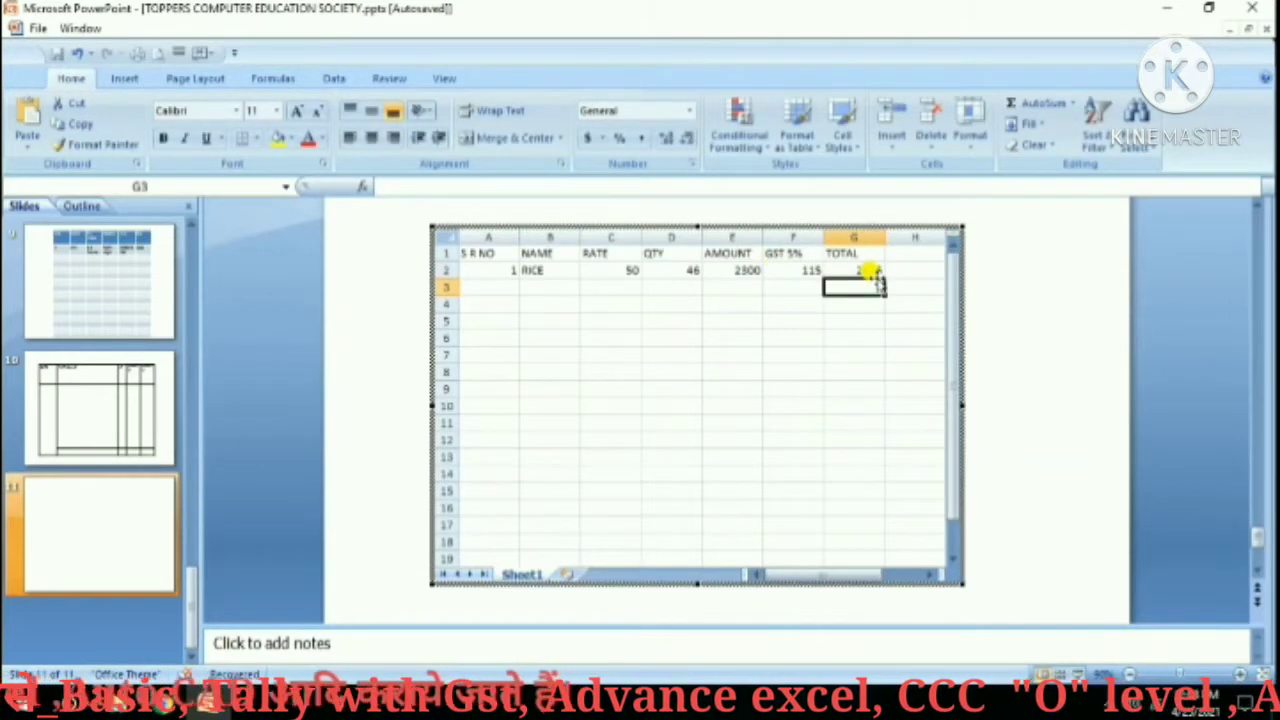
# Enter SUGER with rate 75 and quantity 42 in row 3.
pyautogui.click(506, 283)
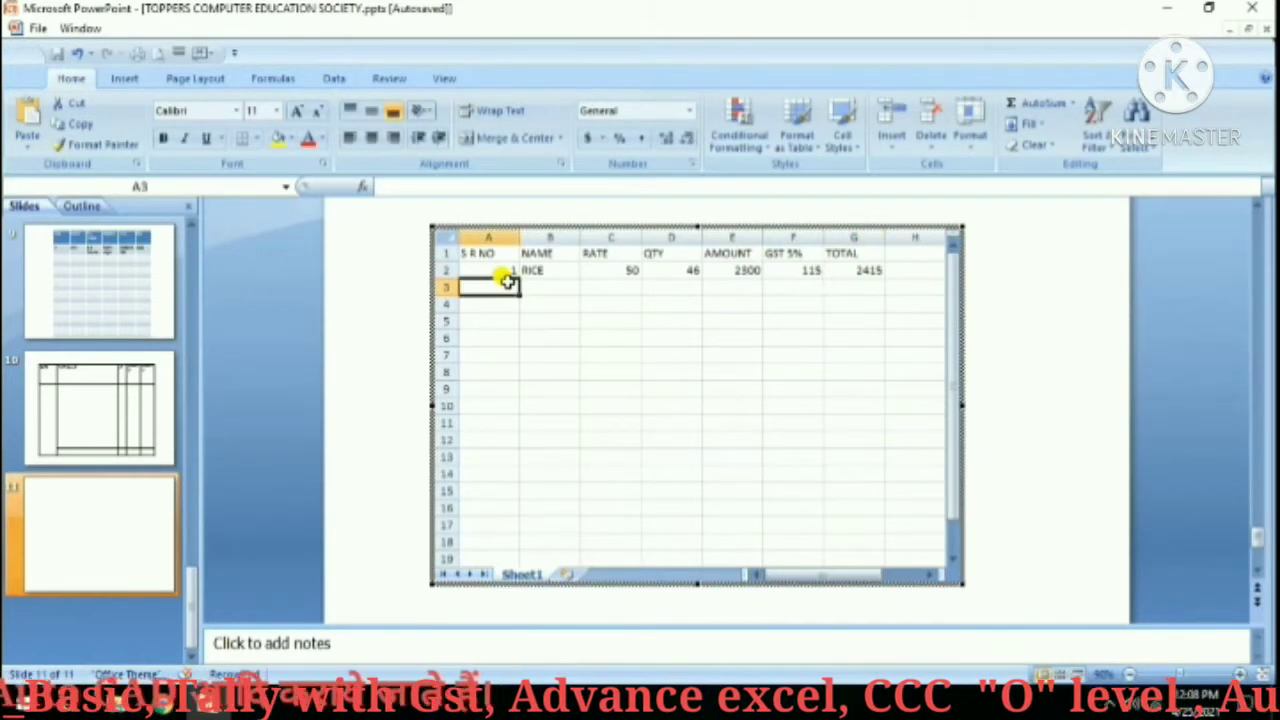
pyautogui.press('Tab')
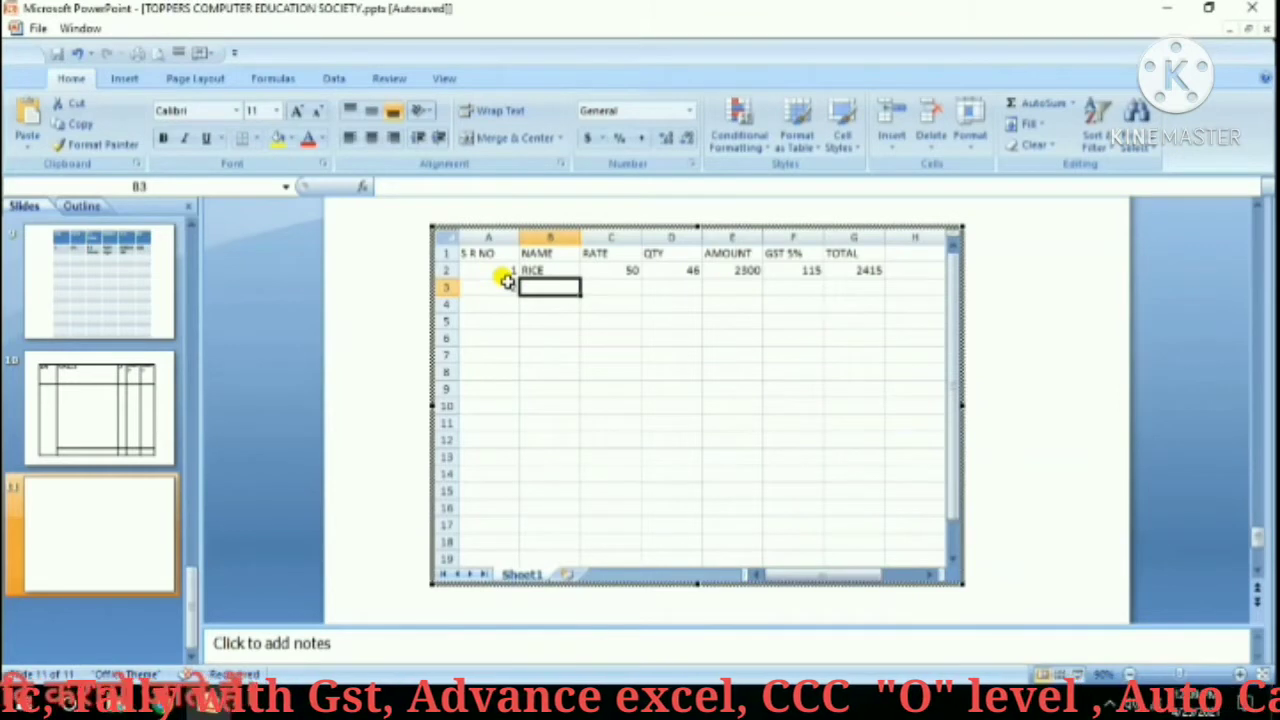
pyautogui.write('SUGER')
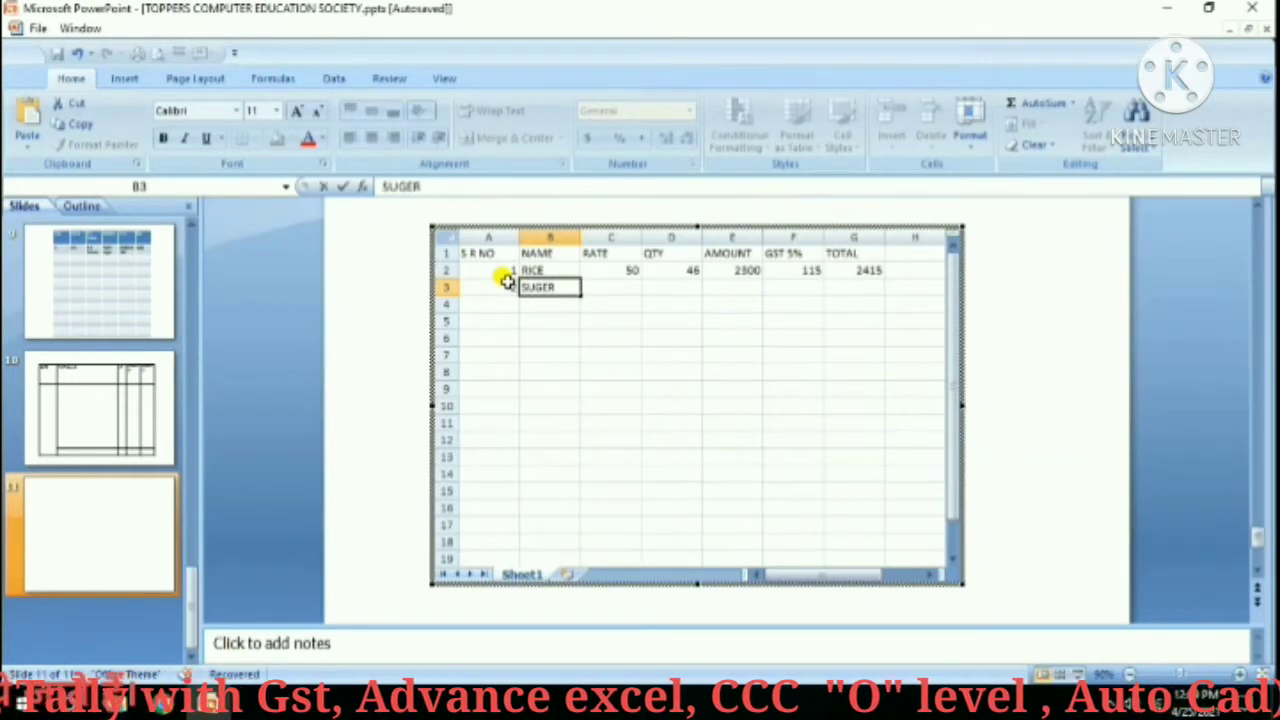
pyautogui.press('Tab')
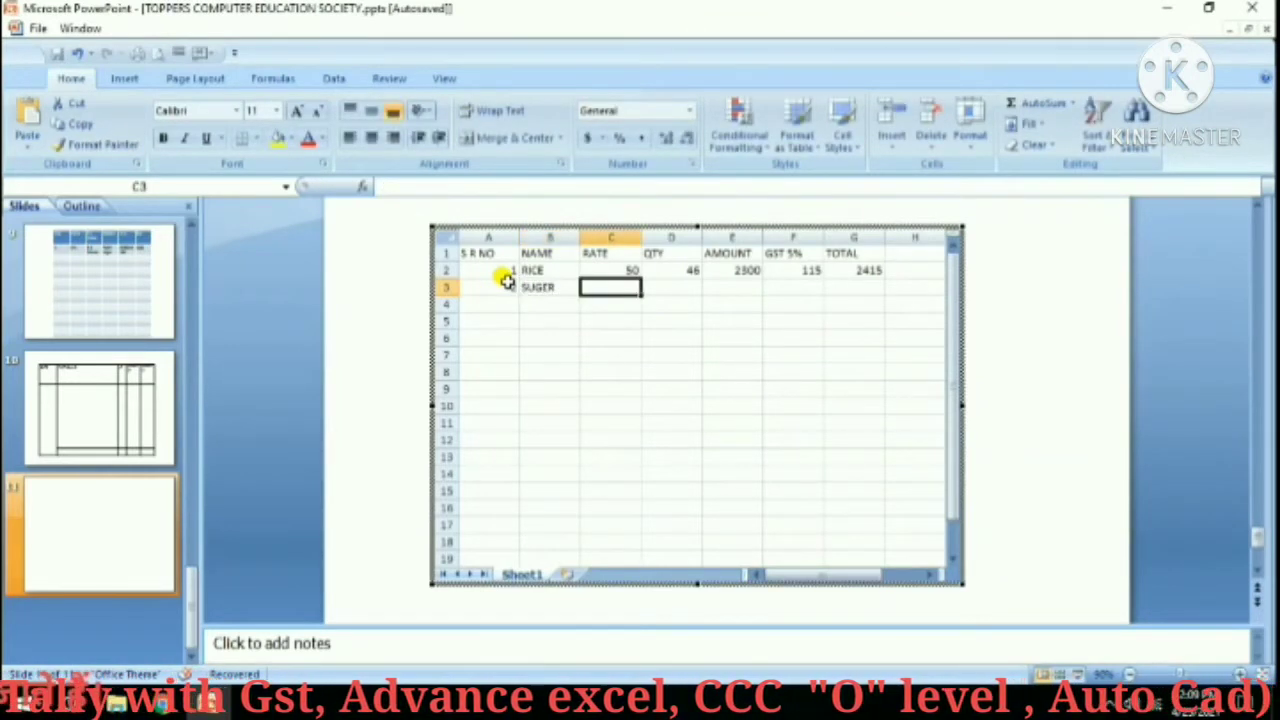
pyautogui.write('75')
pyautogui.press('Tab')
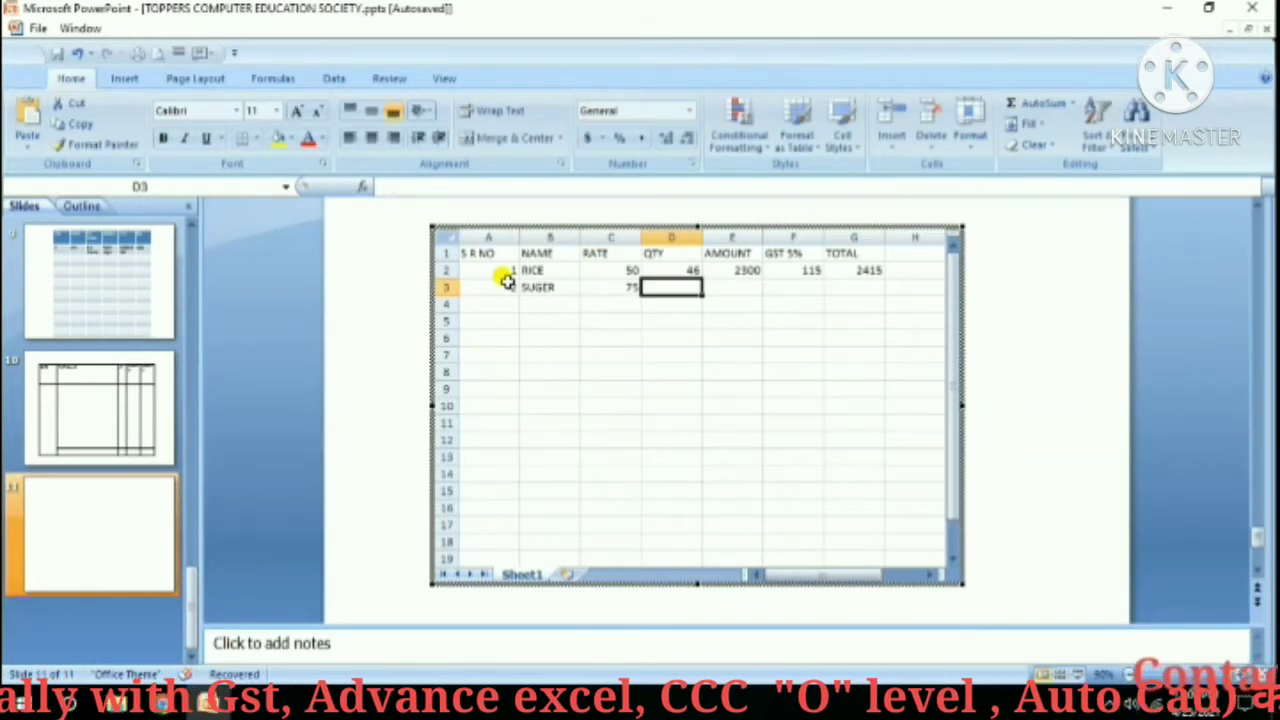
pyautogui.write('42')
pyautogui.press('Tab')
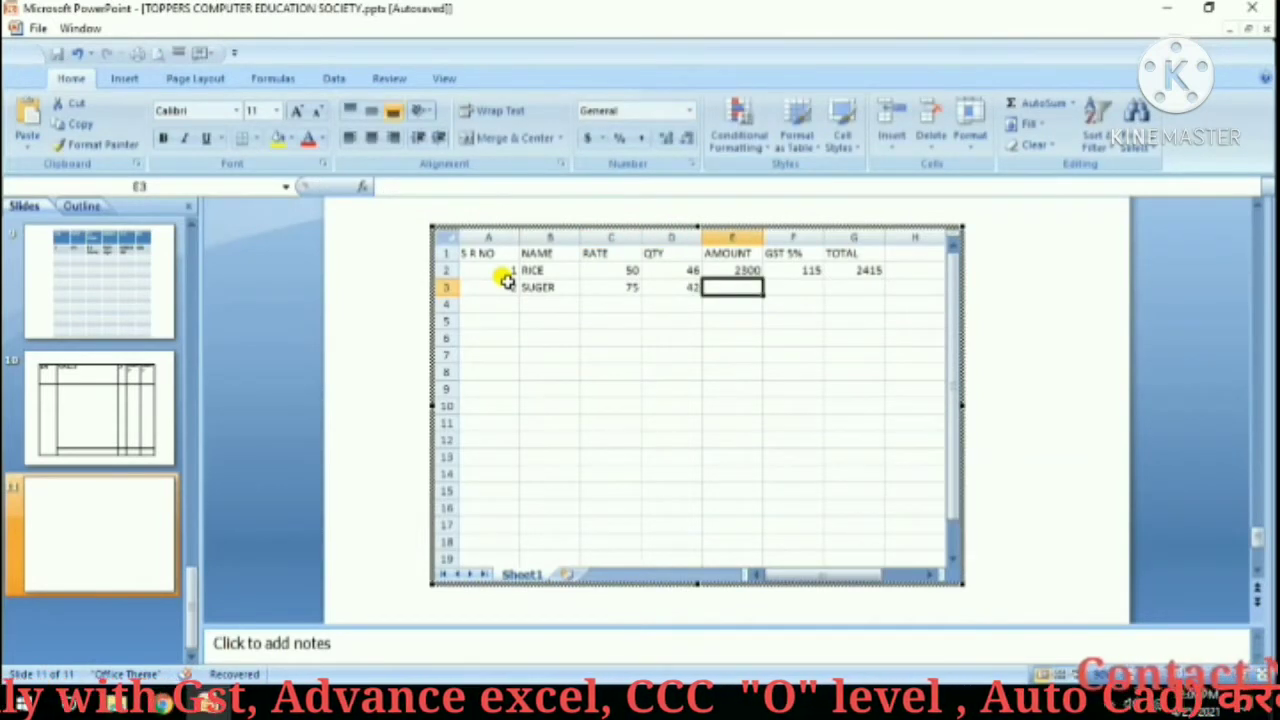
# Fill the E2:G2 formulas down, AutoSum the TOTAL column in G4, and exit the sheet.
pyautogui.moveTo(735, 268); pyautogui.dragTo(882, 295)
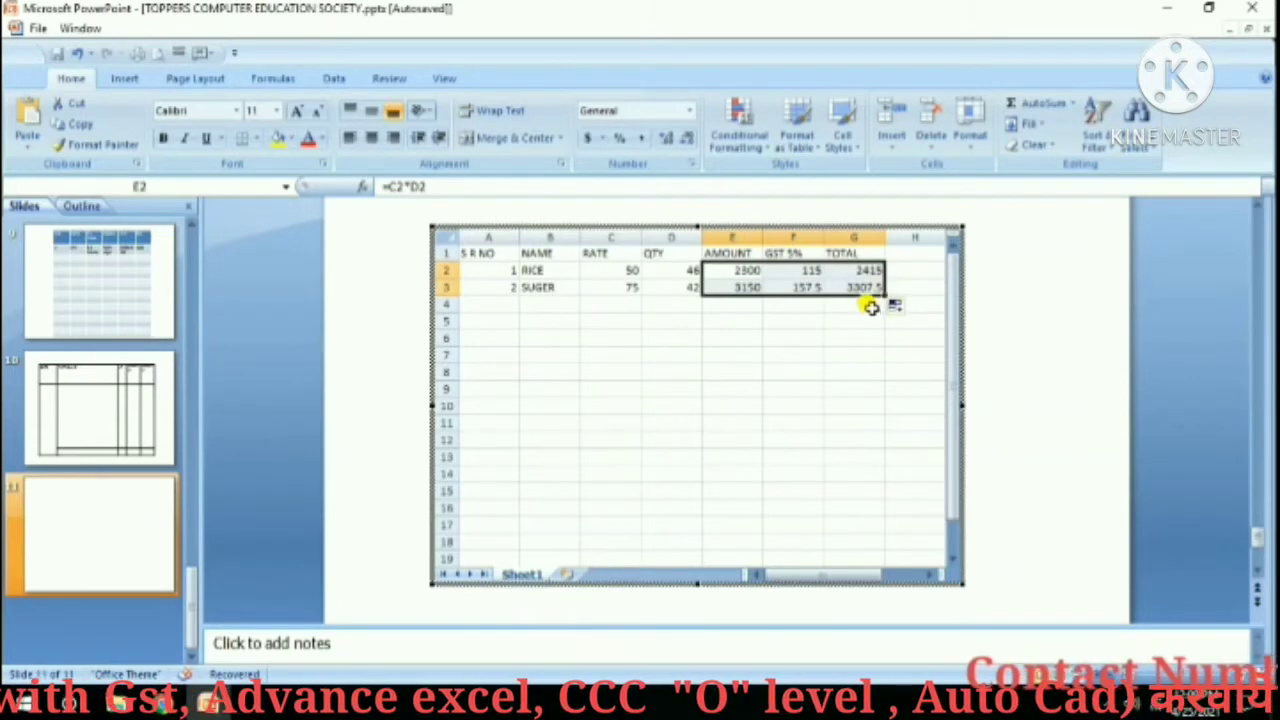
pyautogui.click(871, 307)
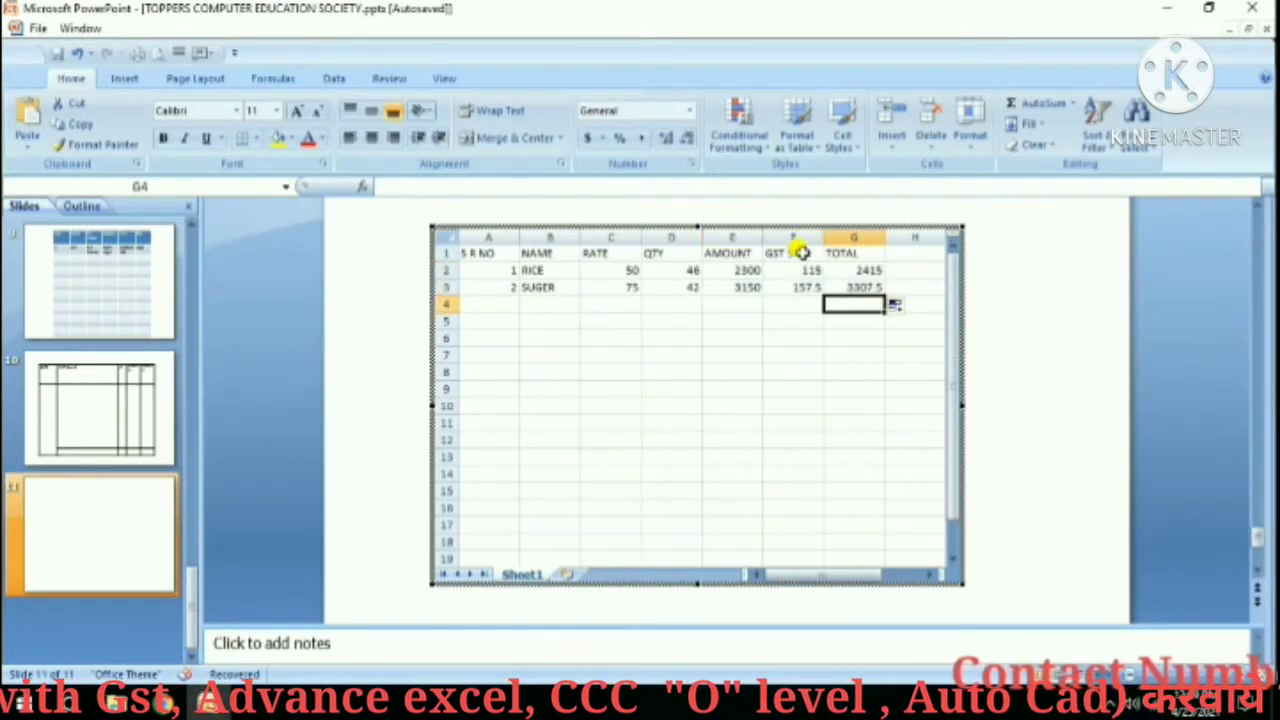
pyautogui.click(1073, 104)
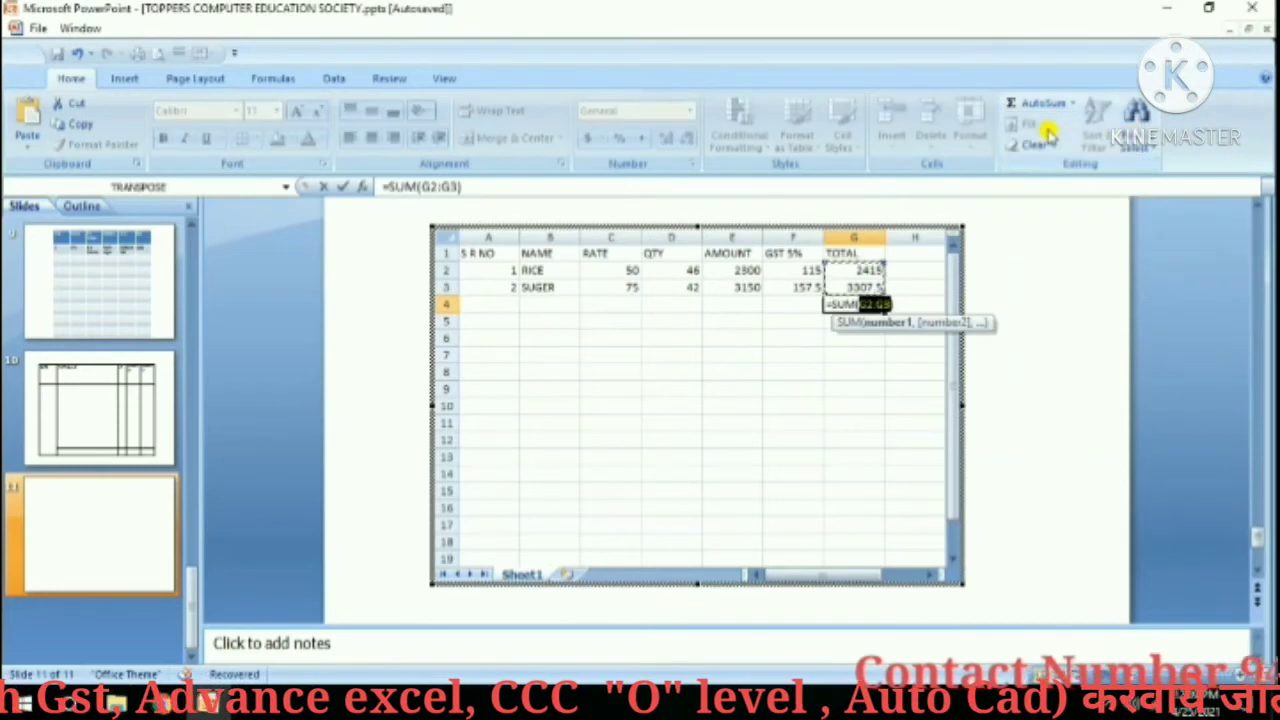
pyautogui.press('Return')
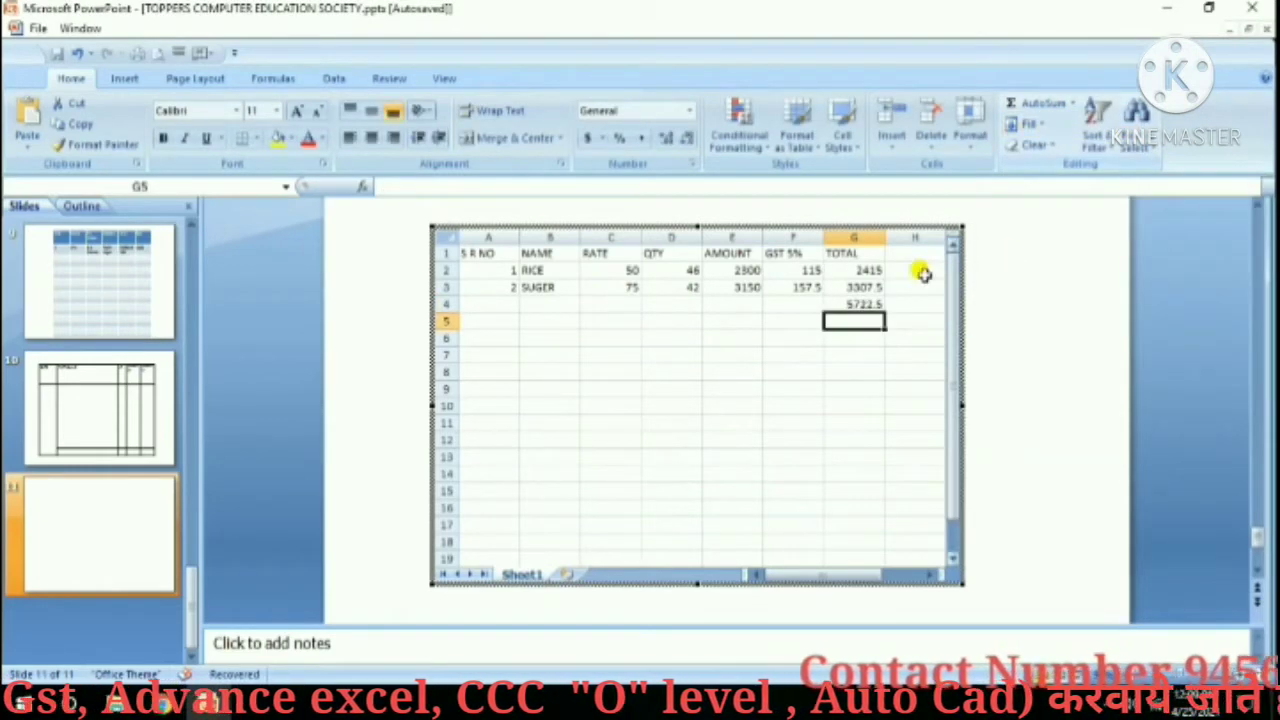
pyautogui.click(1003, 316)
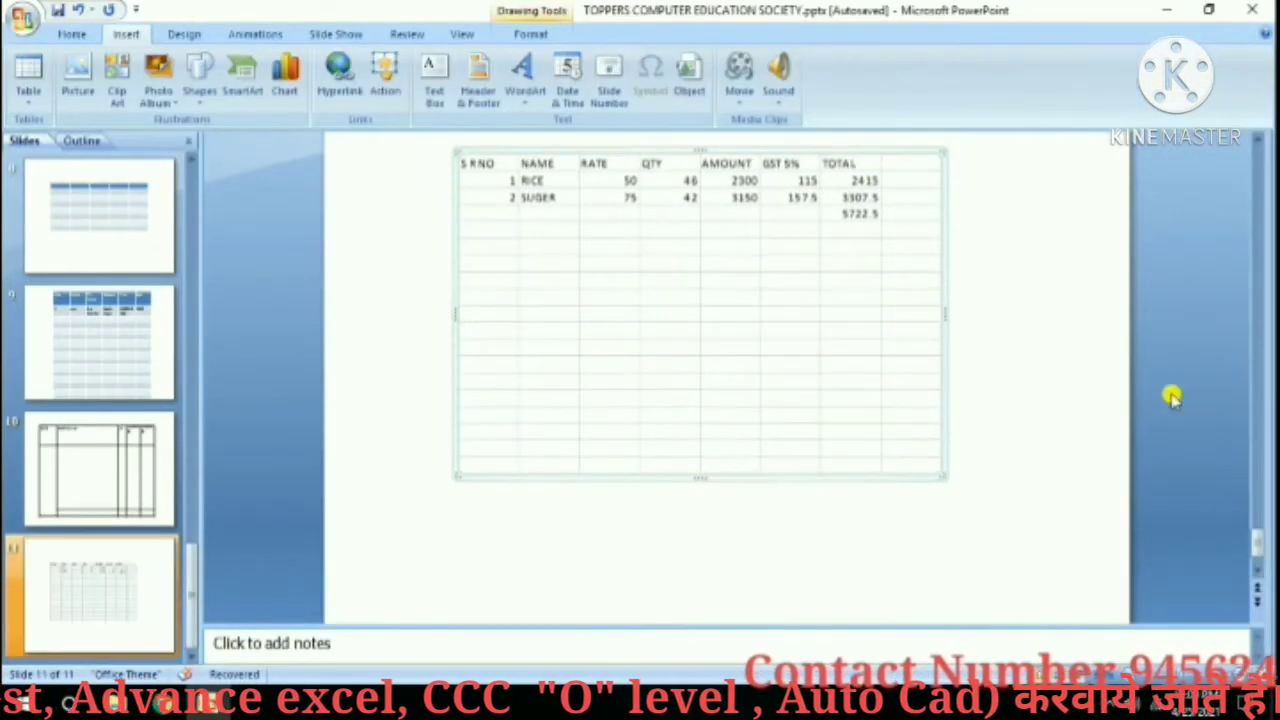
pyautogui.moveTo(1258, 538); pyautogui.dragTo(1258, 478)
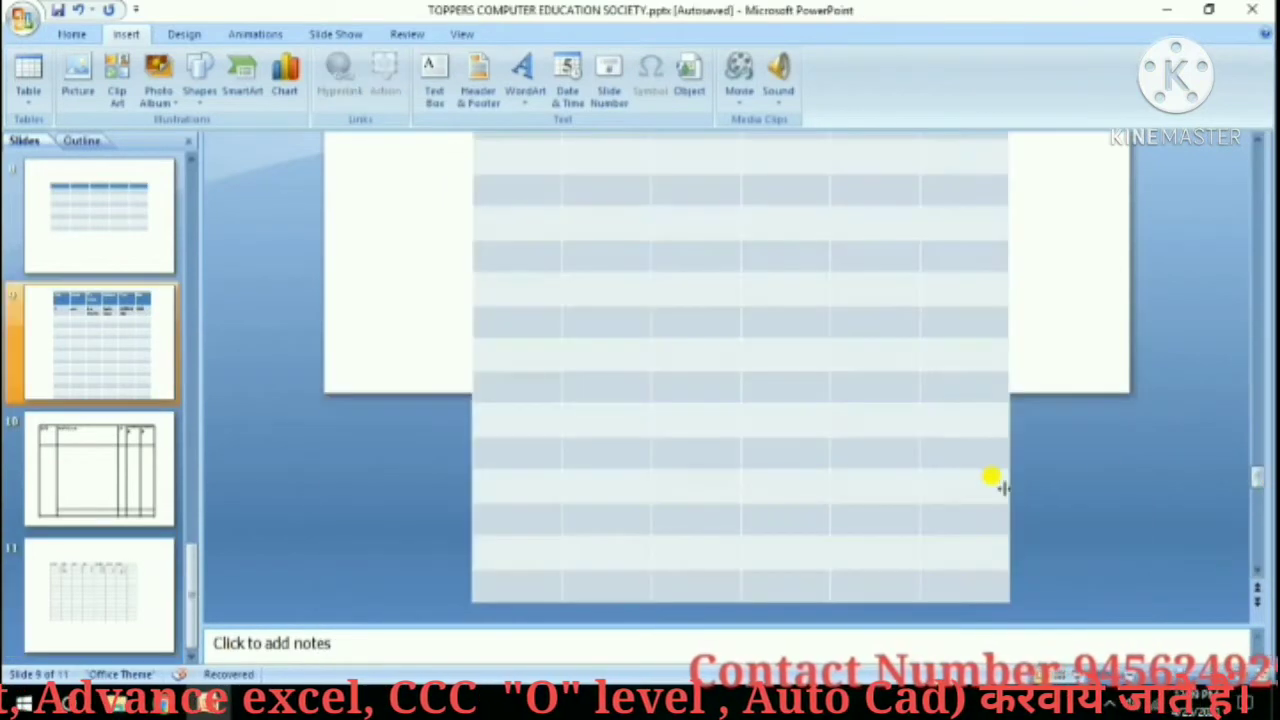
pyautogui.click(72, 565)
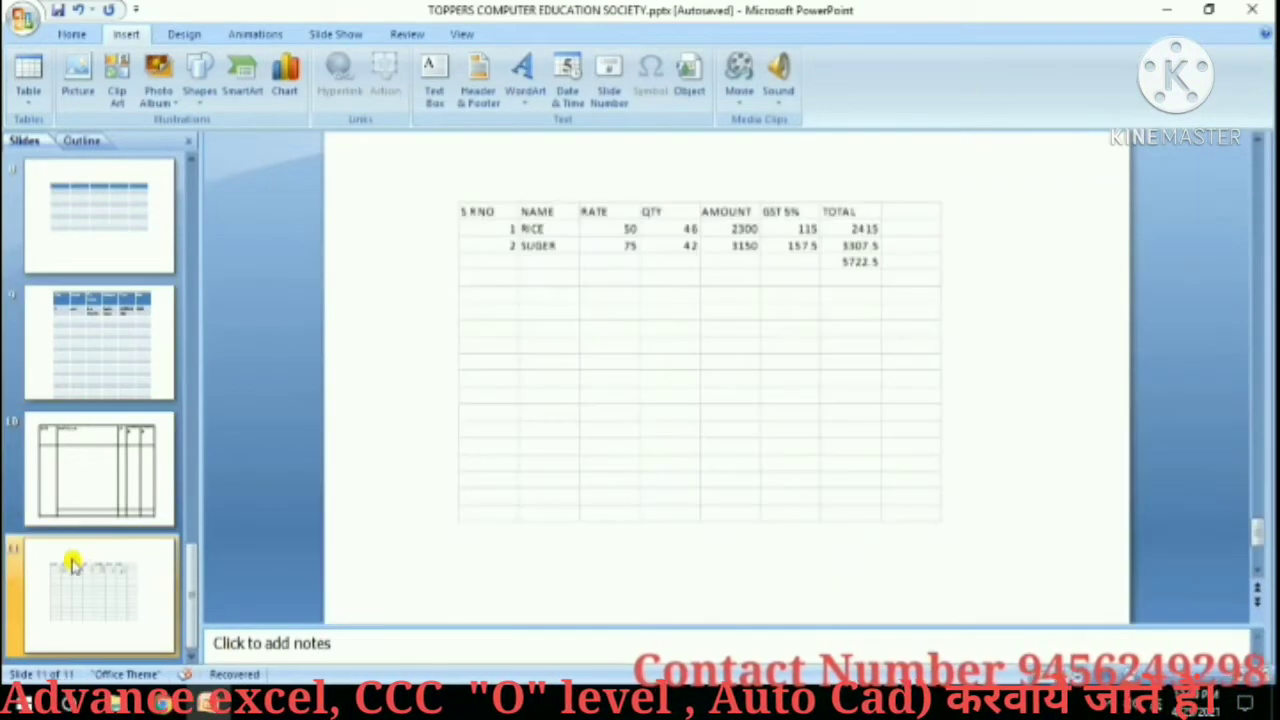
pyautogui.click(29, 98)
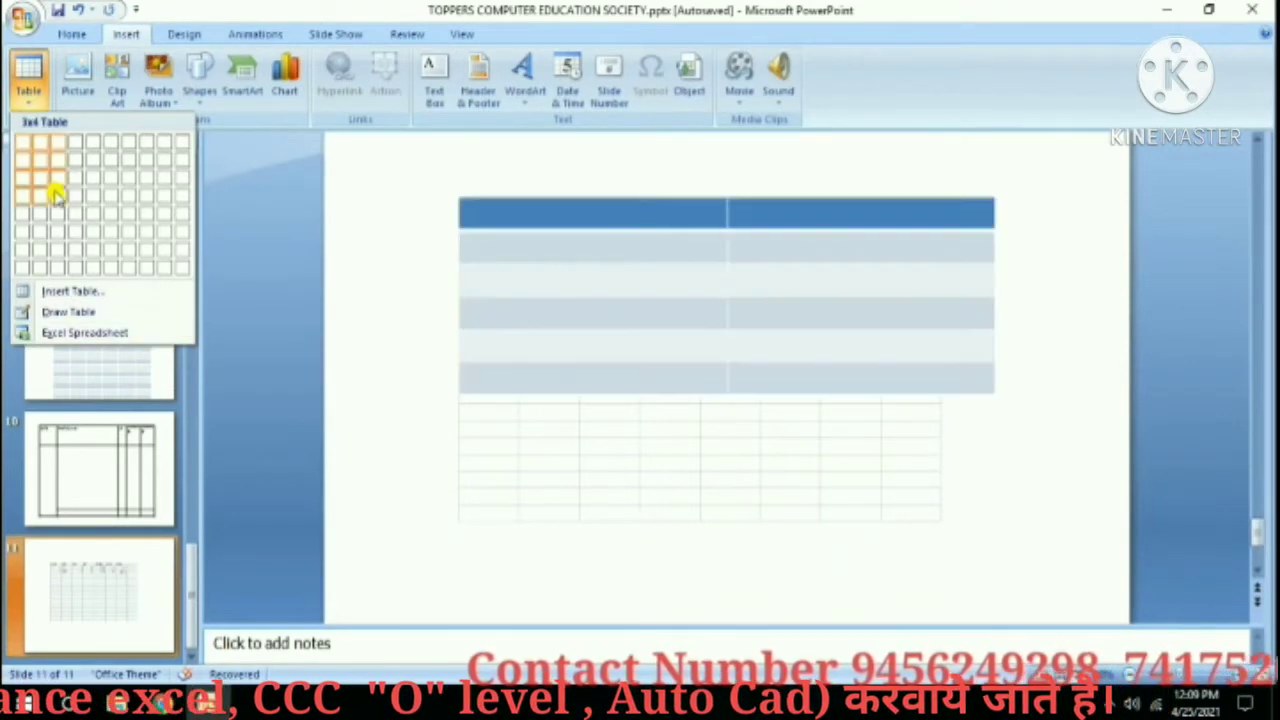
pyautogui.click(385, 305)
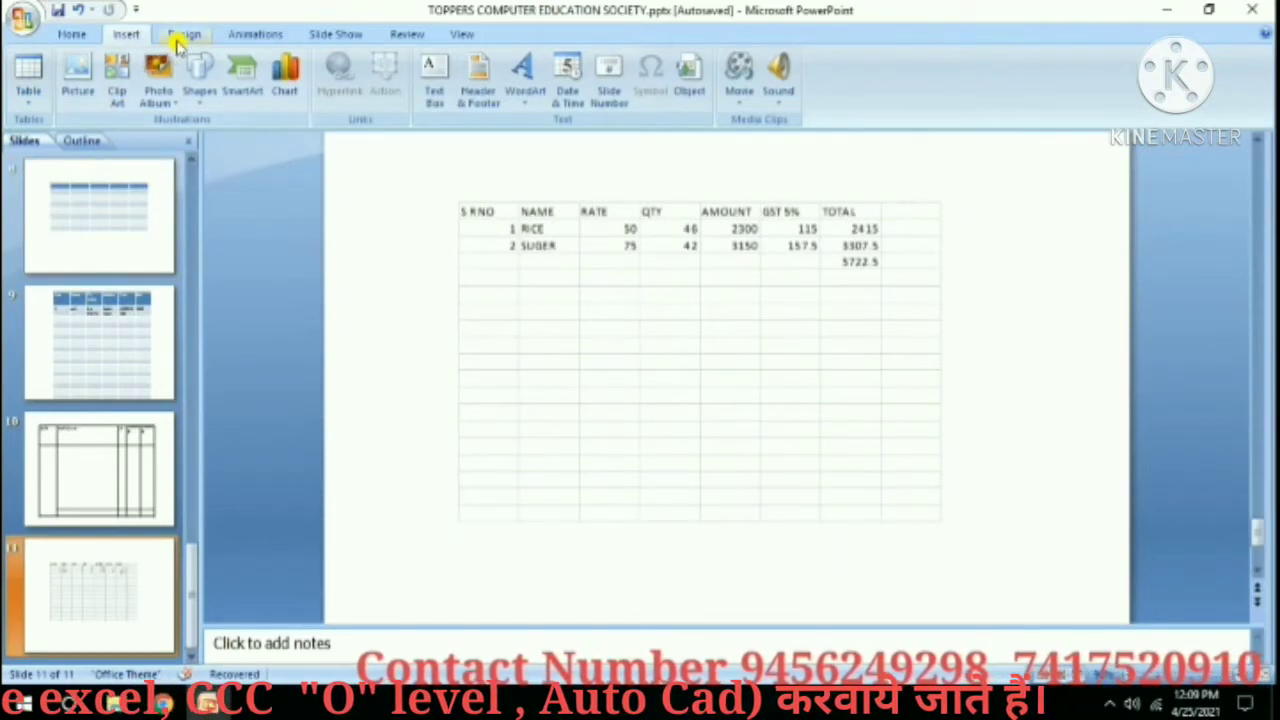
pyautogui.click(83, 37)
# Add a new blank slide 12.
pyautogui.click(172, 100)
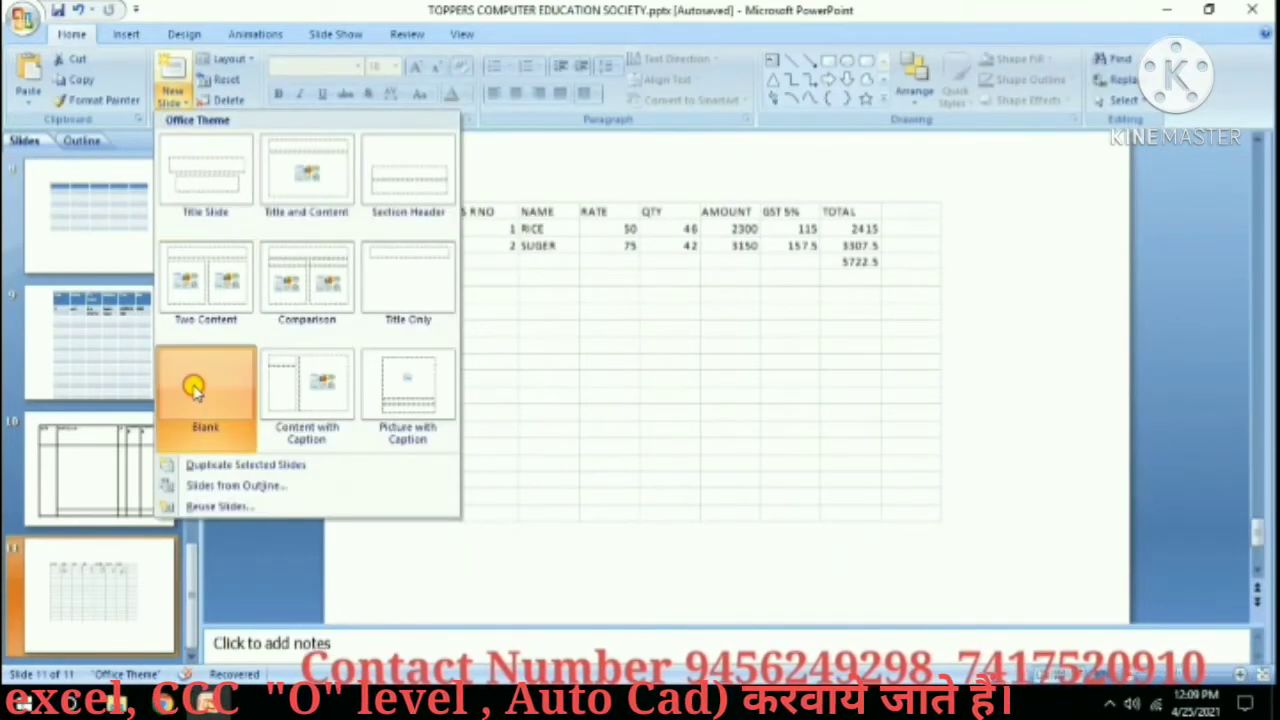
pyautogui.click(191, 386)
pyautogui.click(519, 429)
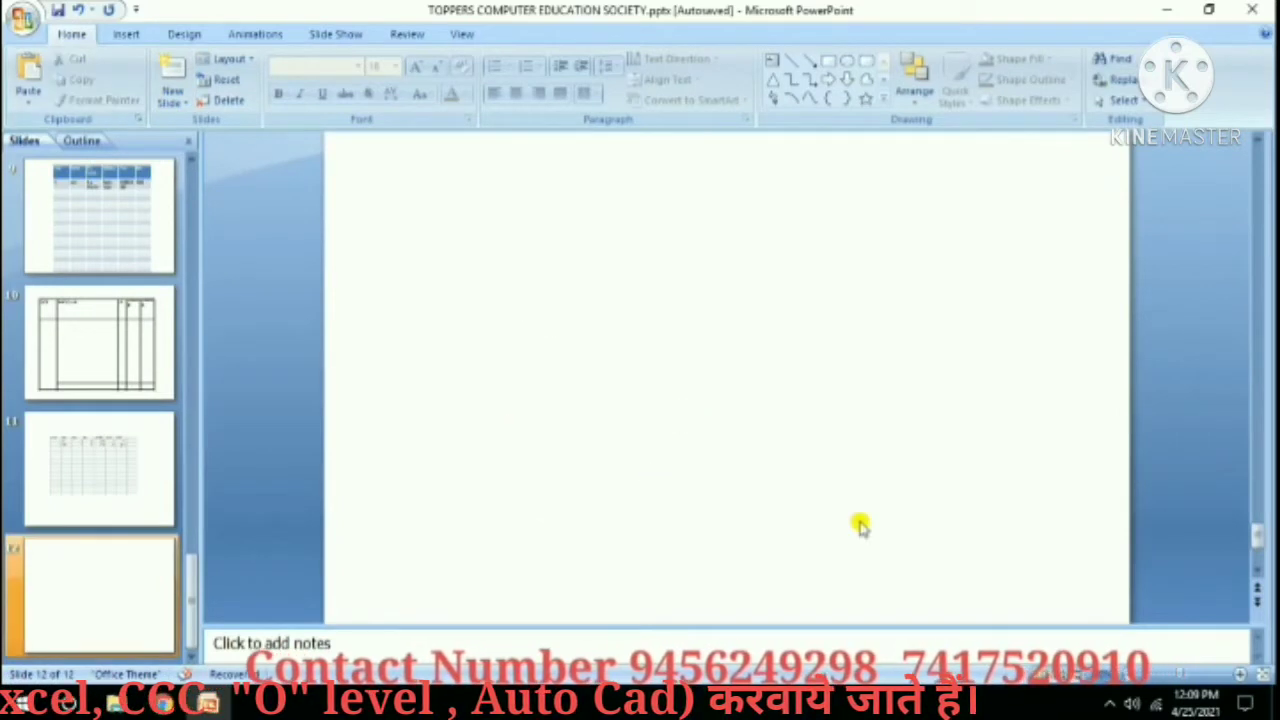
pyautogui.keyDown('ctrl'); pyautogui.scroll(-3, 617, 391); pyautogui.keyUp('ctrl')
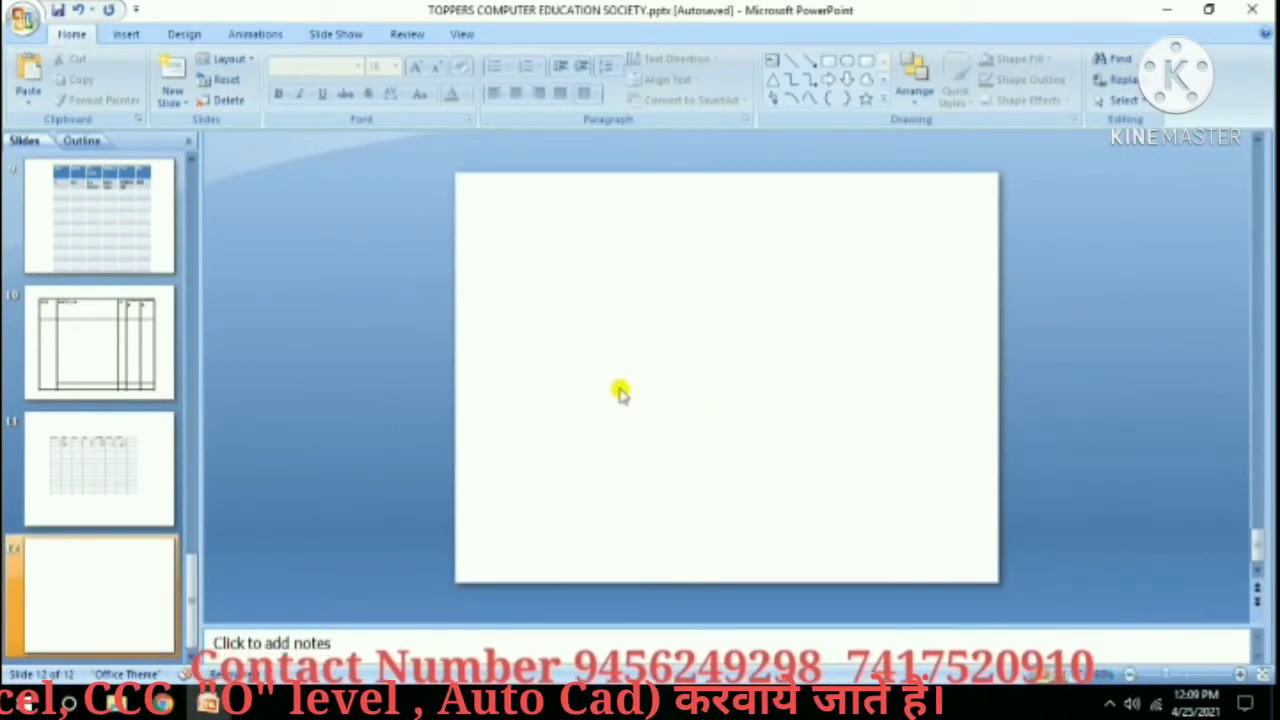
# Insert the hb-dad cake picture, shrink it and centre it on the slide.
pyautogui.click(124, 35)
pyautogui.click(77, 80)
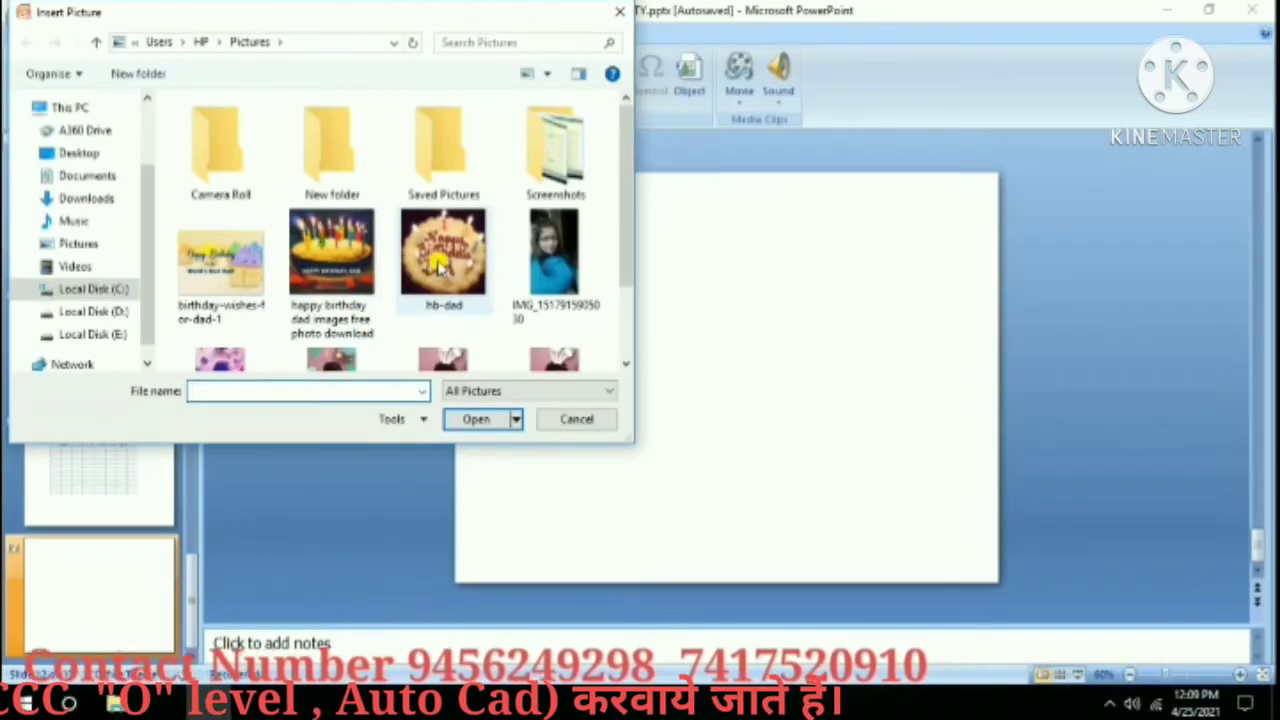
pyautogui.doubleClick(445, 255)
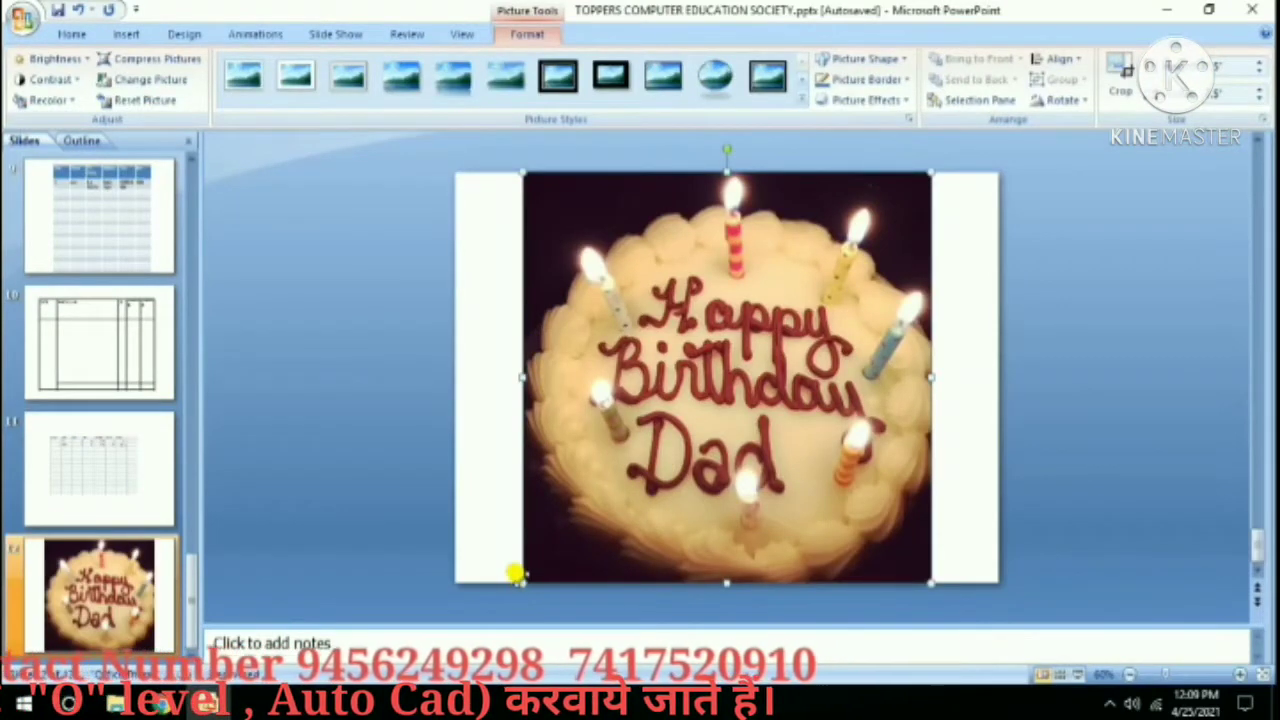
pyautogui.moveTo(521, 580); pyautogui.dragTo(578, 518)
pyautogui.moveTo(742, 362); pyautogui.dragTo(696, 380)
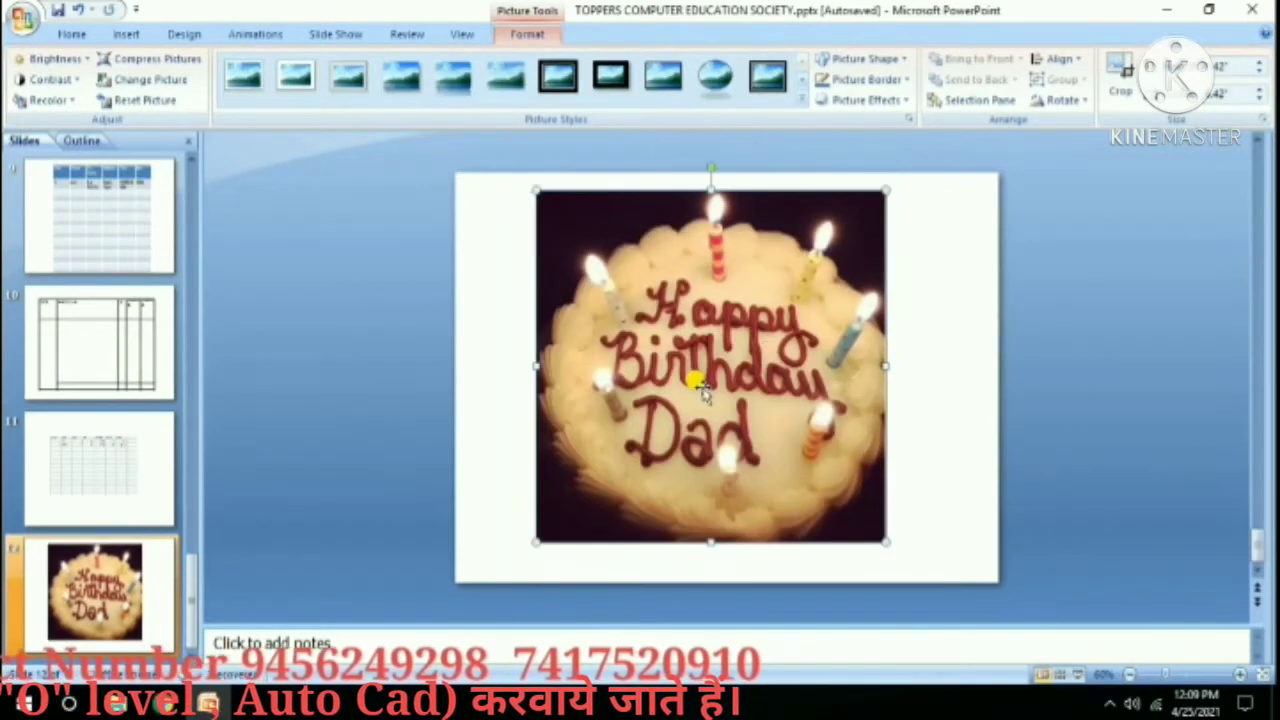
pyautogui.click(120, 32)
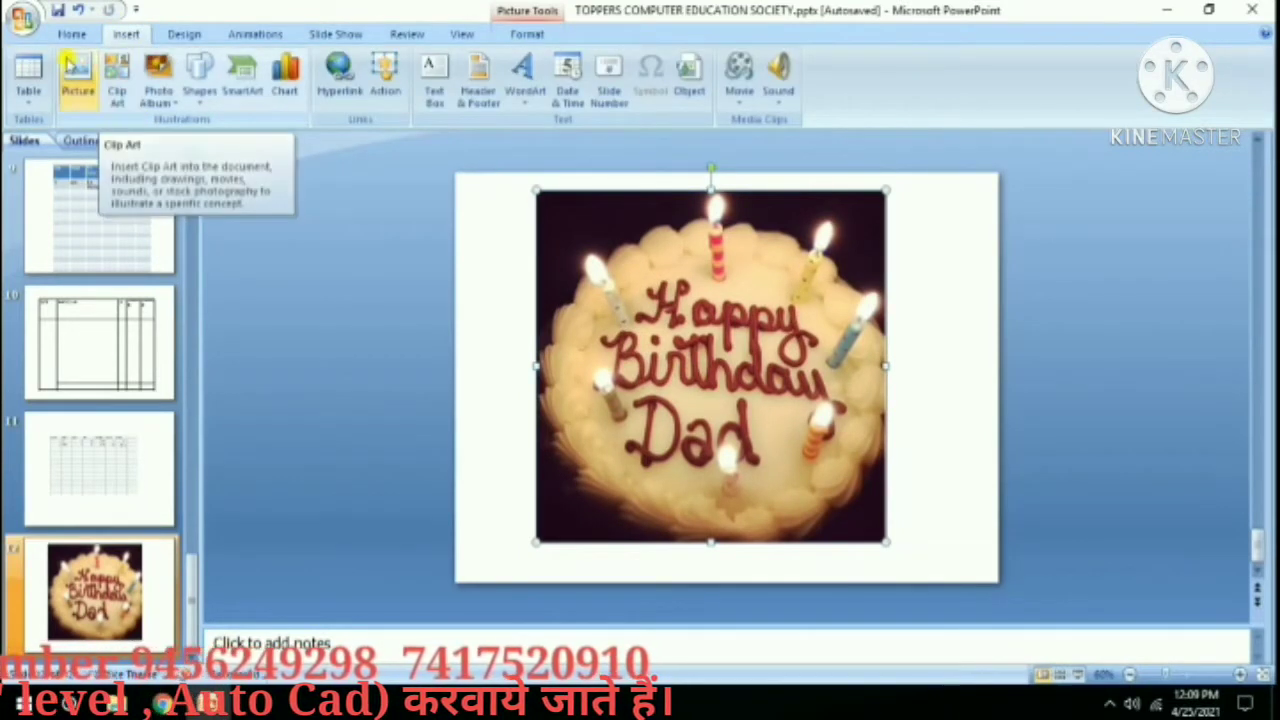
pyautogui.click(72, 34)
# Add blank slide 13 and insert the race car, green car and tow-truck clips from a 'car' clip art search.
pyautogui.click(170, 100)
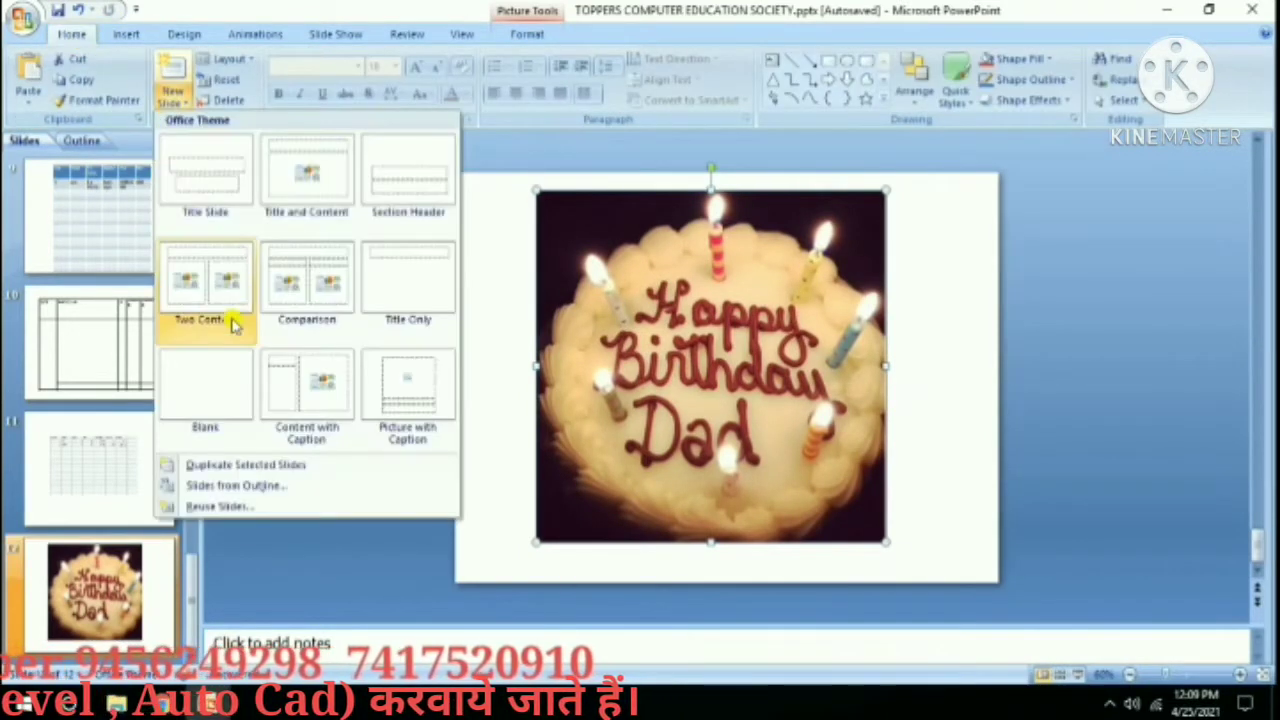
pyautogui.click(250, 392)
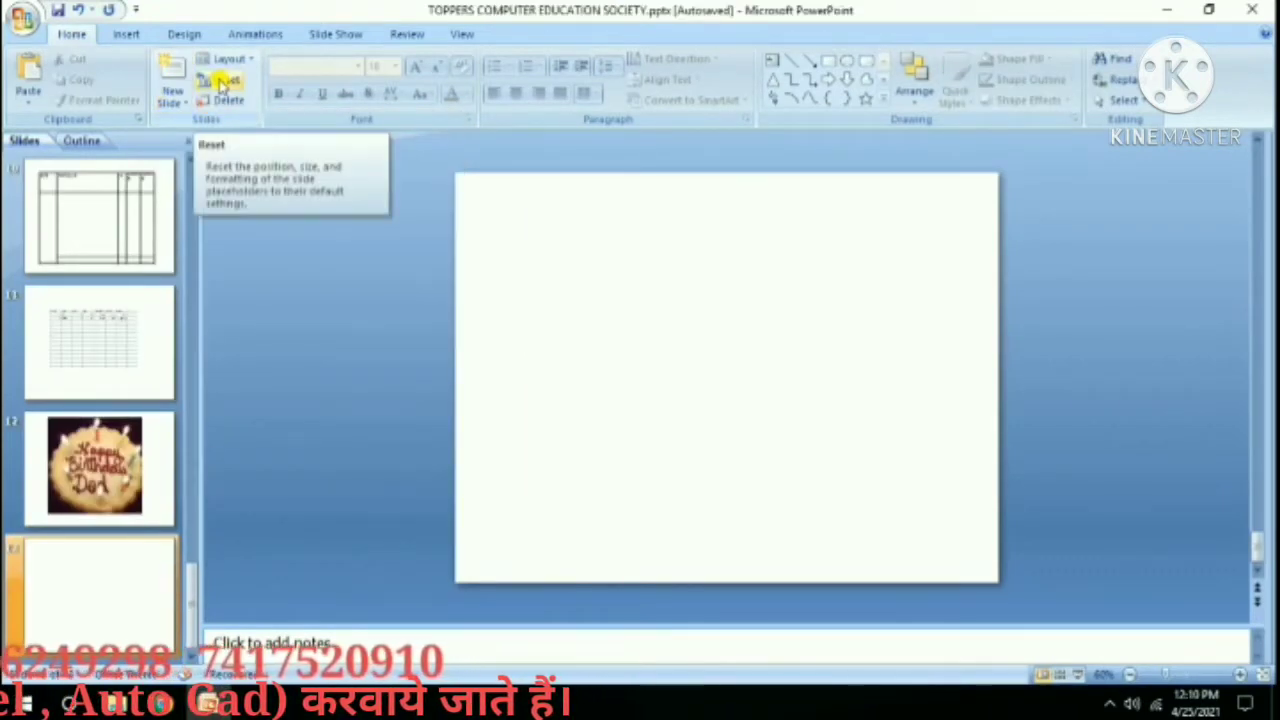
pyautogui.click(124, 34)
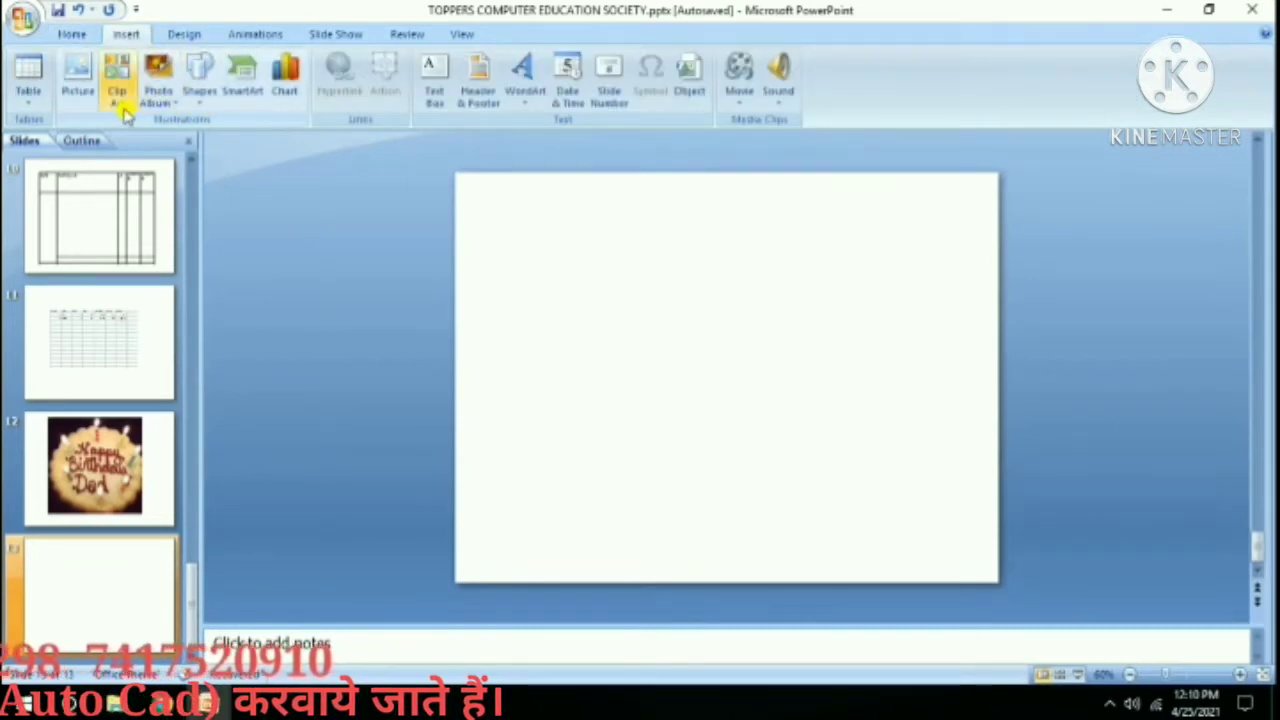
pyautogui.click(118, 88)
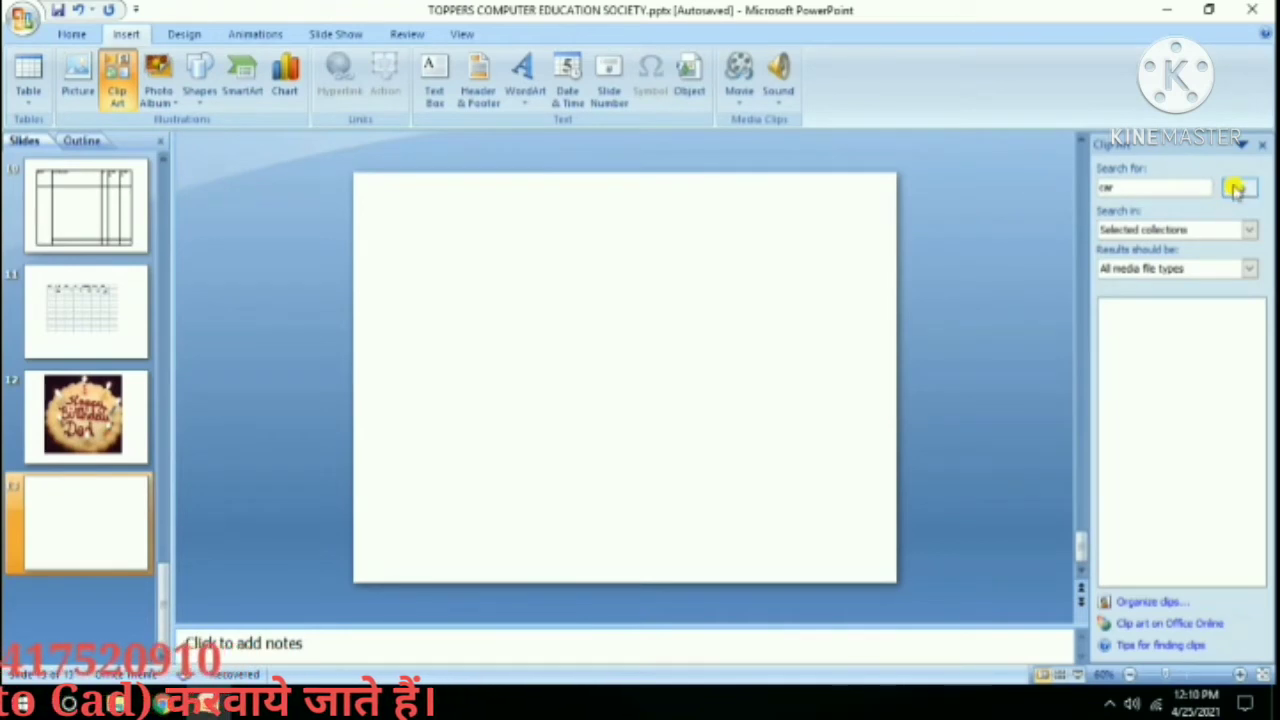
pyautogui.click(1238, 189)
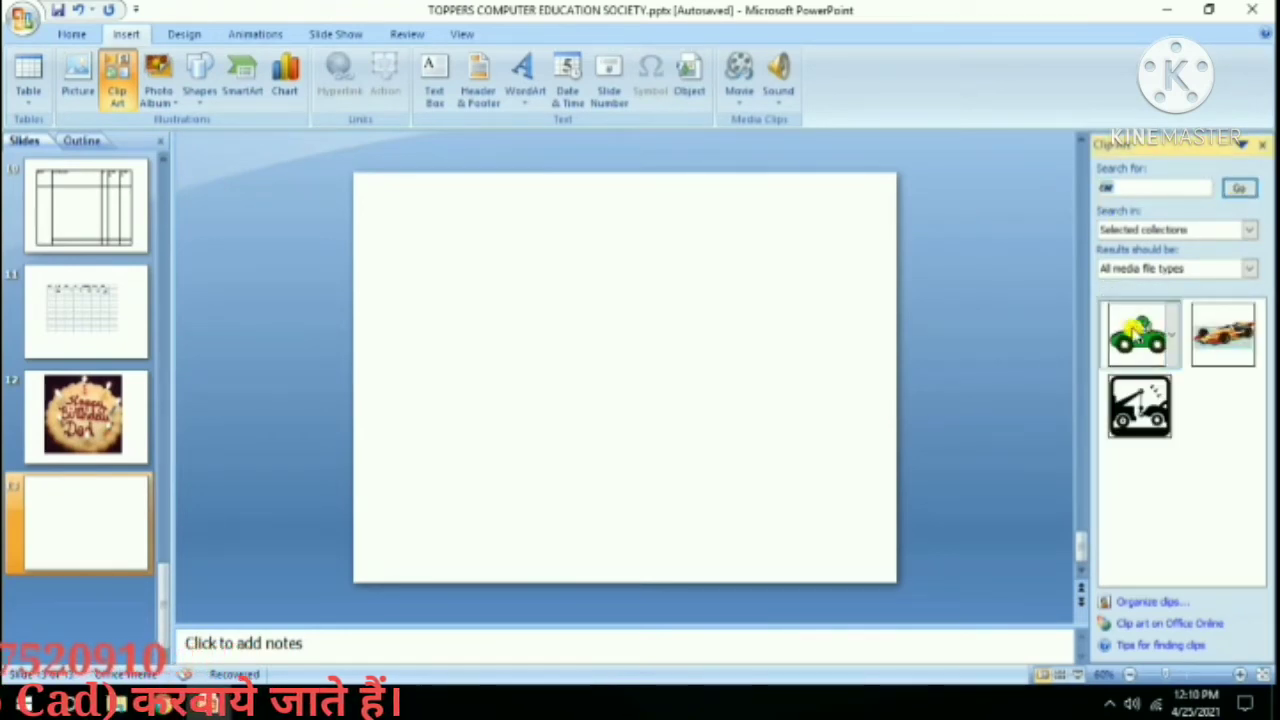
pyautogui.click(1215, 322)
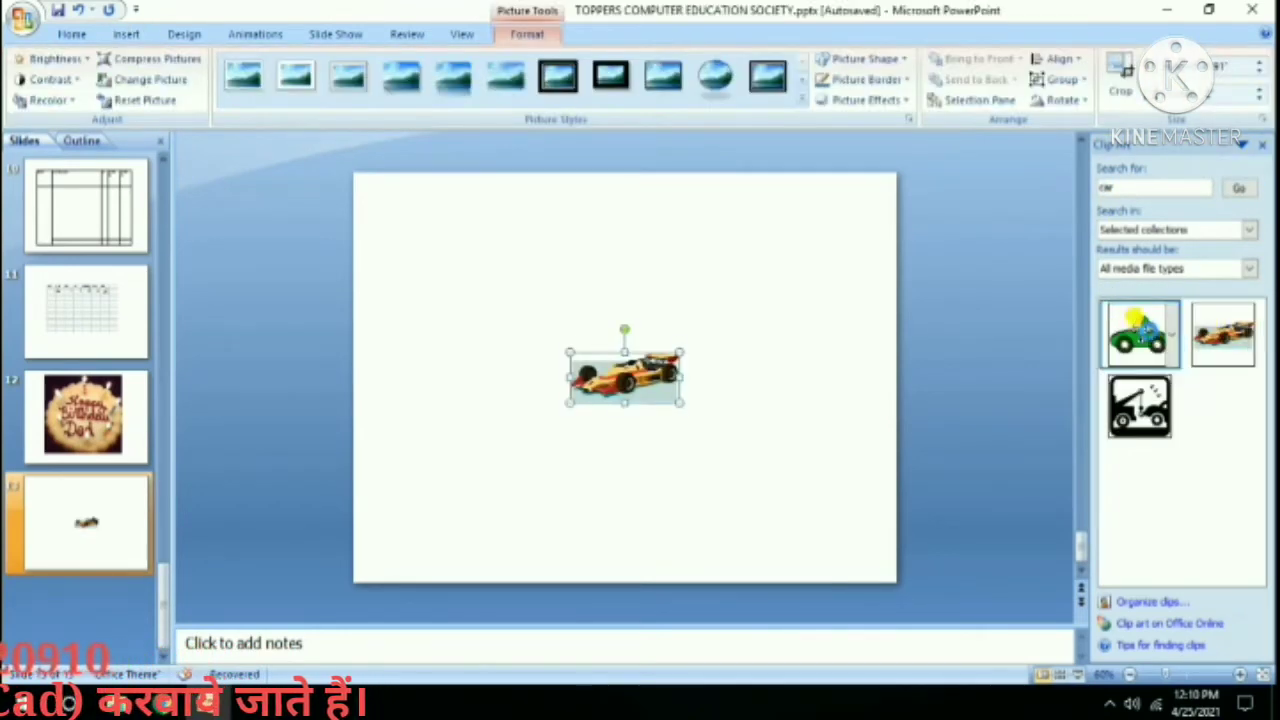
pyautogui.click(1140, 329)
pyautogui.click(1140, 405)
# Rearrange and enlarge the green car and race car, then delete the tow truck.
pyautogui.moveTo(678, 415); pyautogui.dragTo(803, 317)
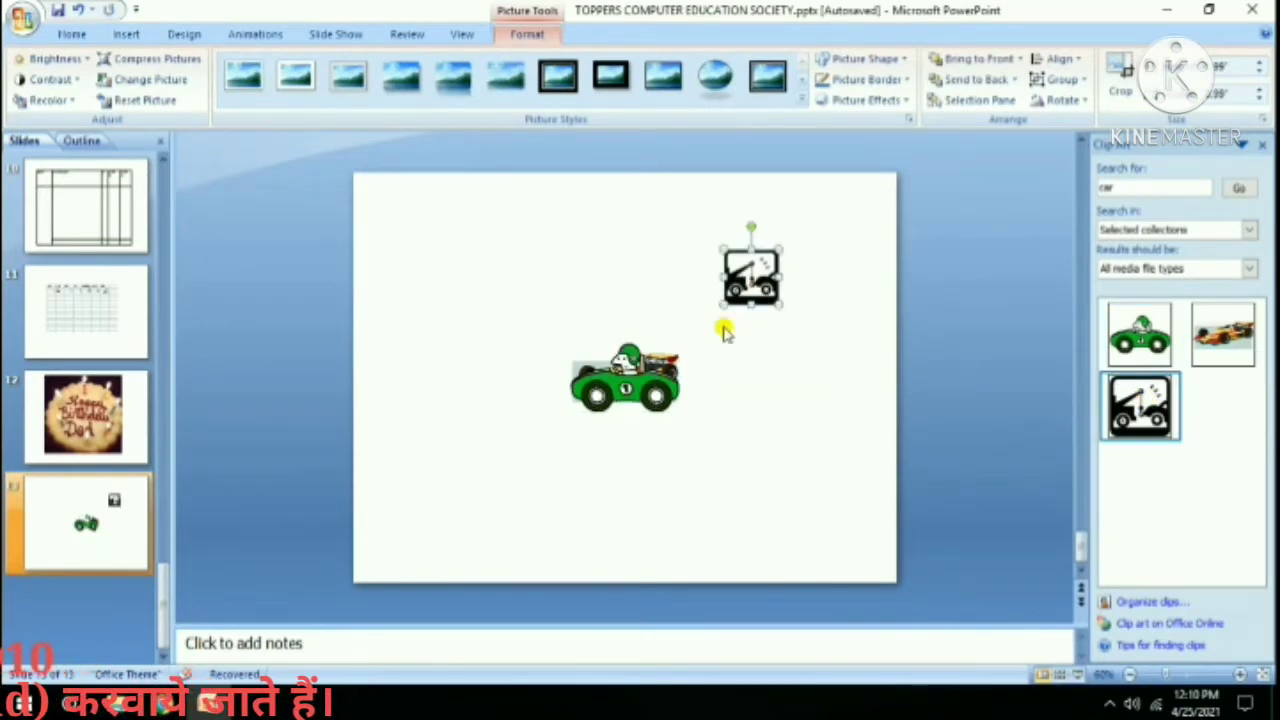
pyautogui.moveTo(623, 352); pyautogui.dragTo(608, 393)
pyautogui.moveTo(692, 432); pyautogui.dragTo(790, 482)
pyautogui.click(540, 318)
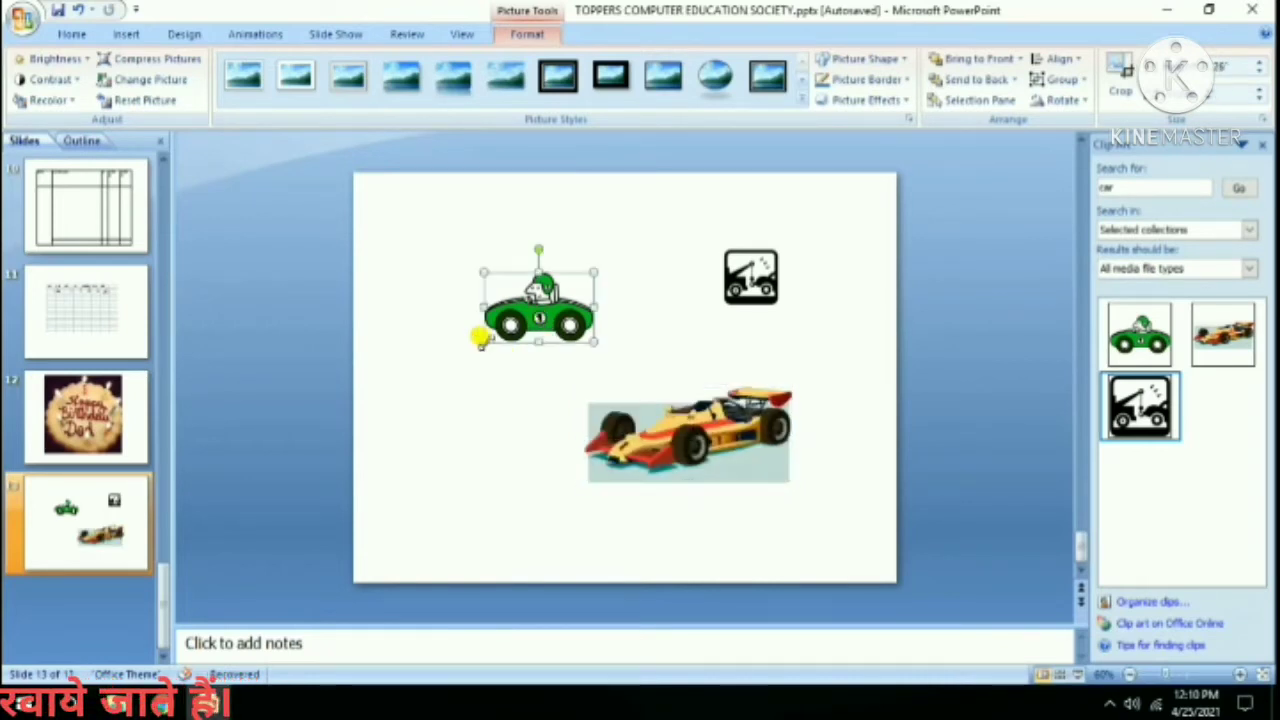
pyautogui.moveTo(483, 342); pyautogui.dragTo(440, 370)
pyautogui.click(726, 266)
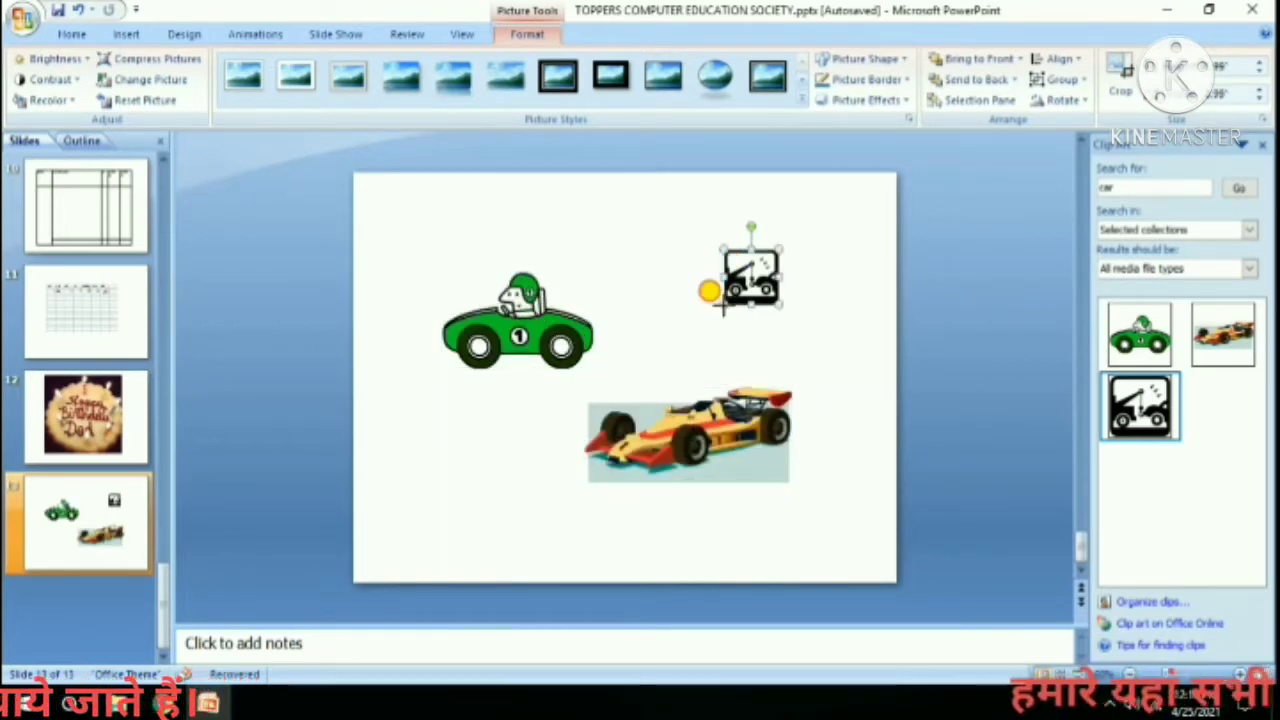
pyautogui.moveTo(722, 304); pyautogui.dragTo(655, 370)
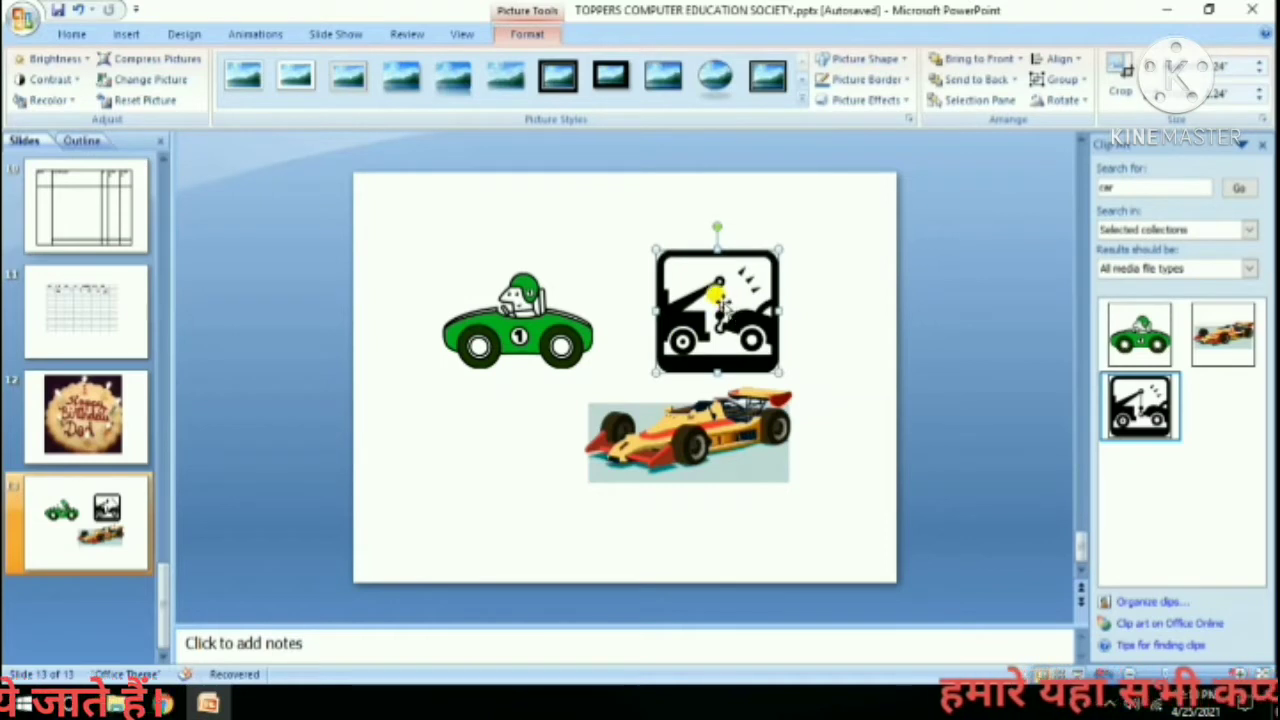
pyautogui.press('Delete')
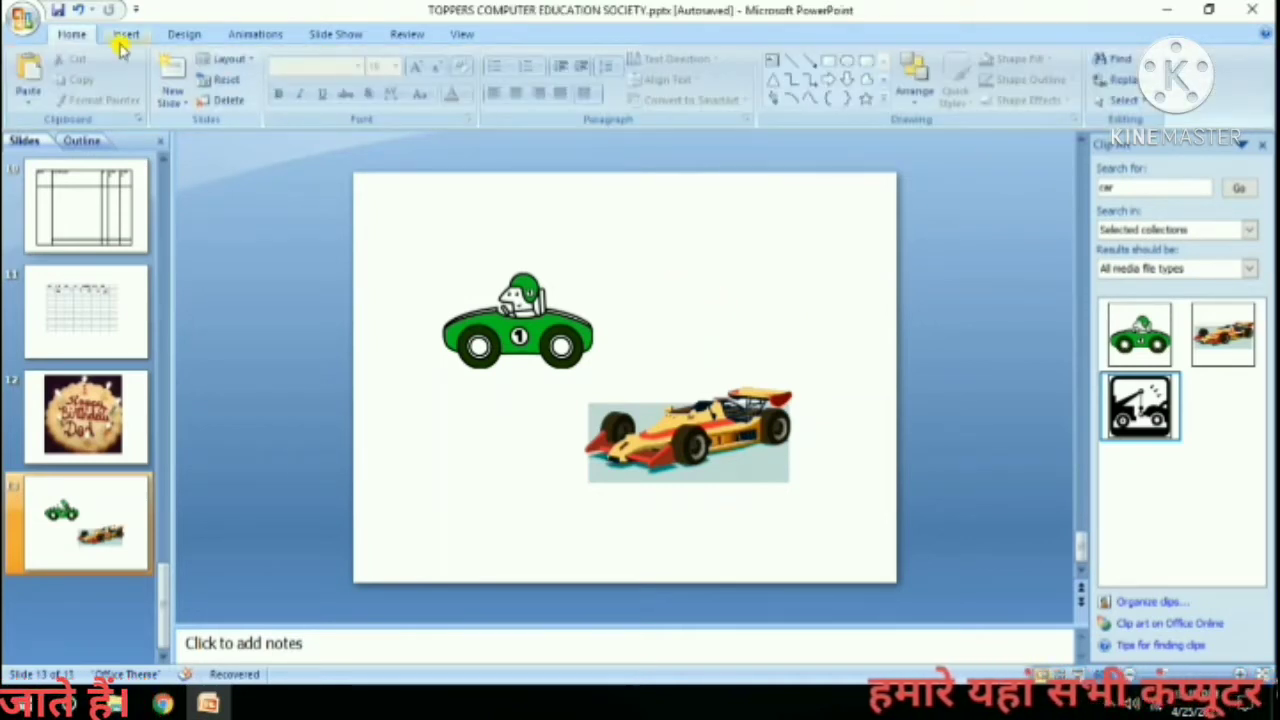
pyautogui.click(125, 34)
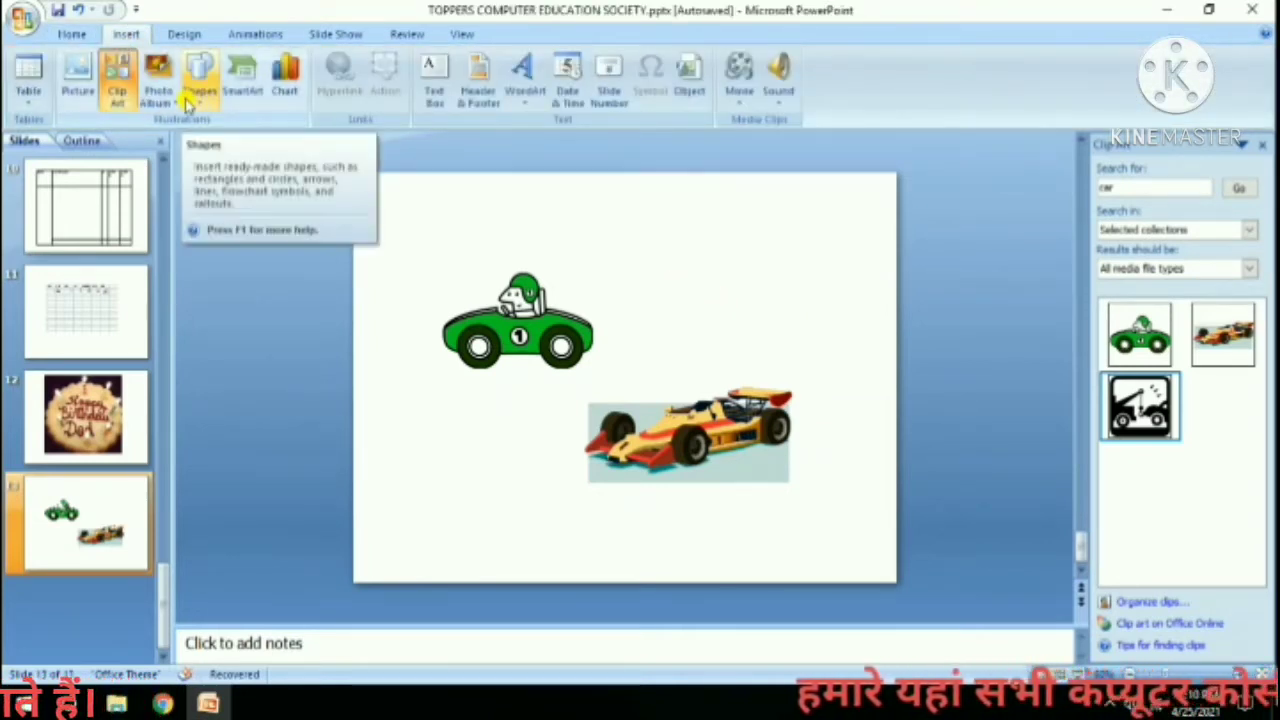
# Draw a curved arrow connector from the green cartoon car down to the orange race car.
pyautogui.click(199, 98)
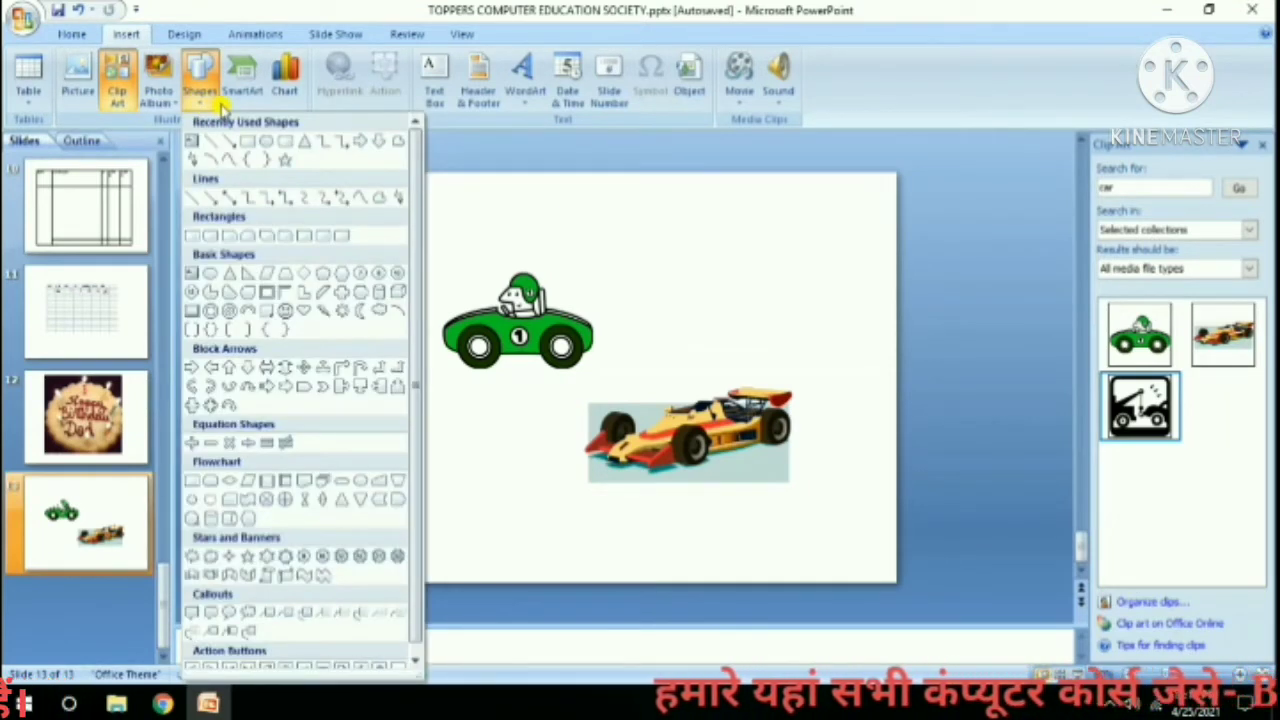
pyautogui.click(316, 199)
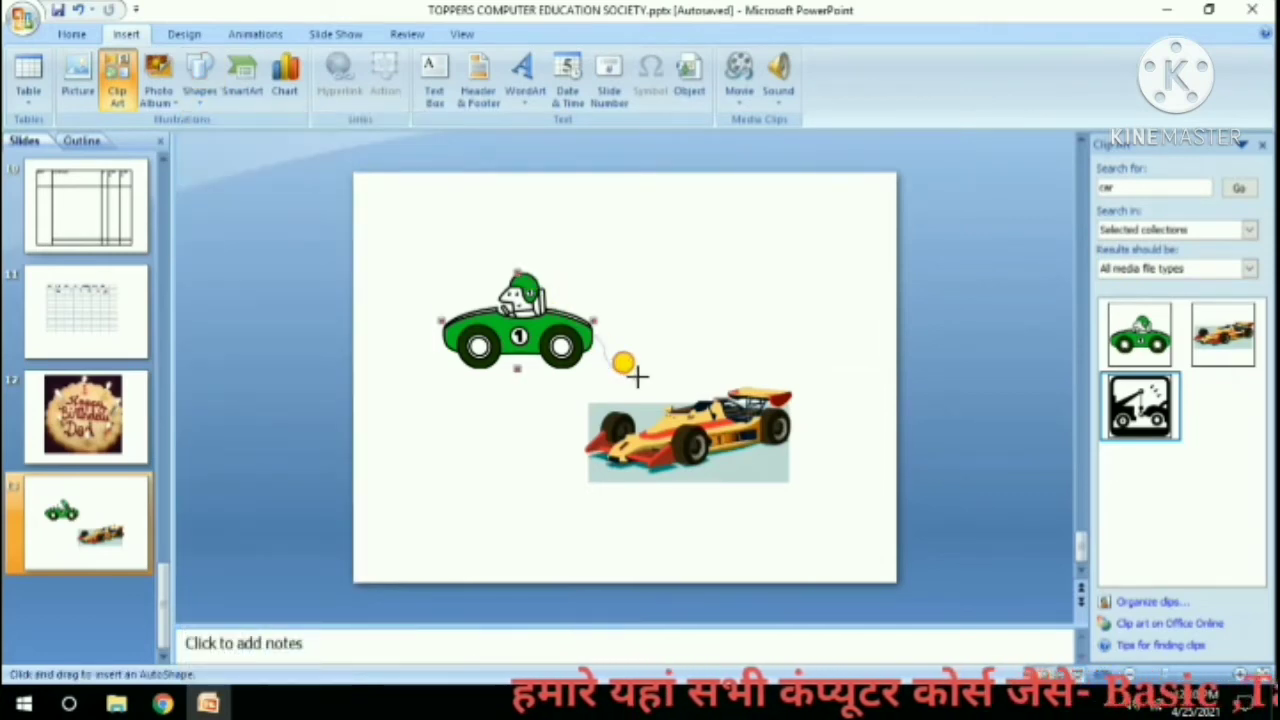
pyautogui.moveTo(638, 376); pyautogui.dragTo(641, 381)
pyautogui.click(671, 277)
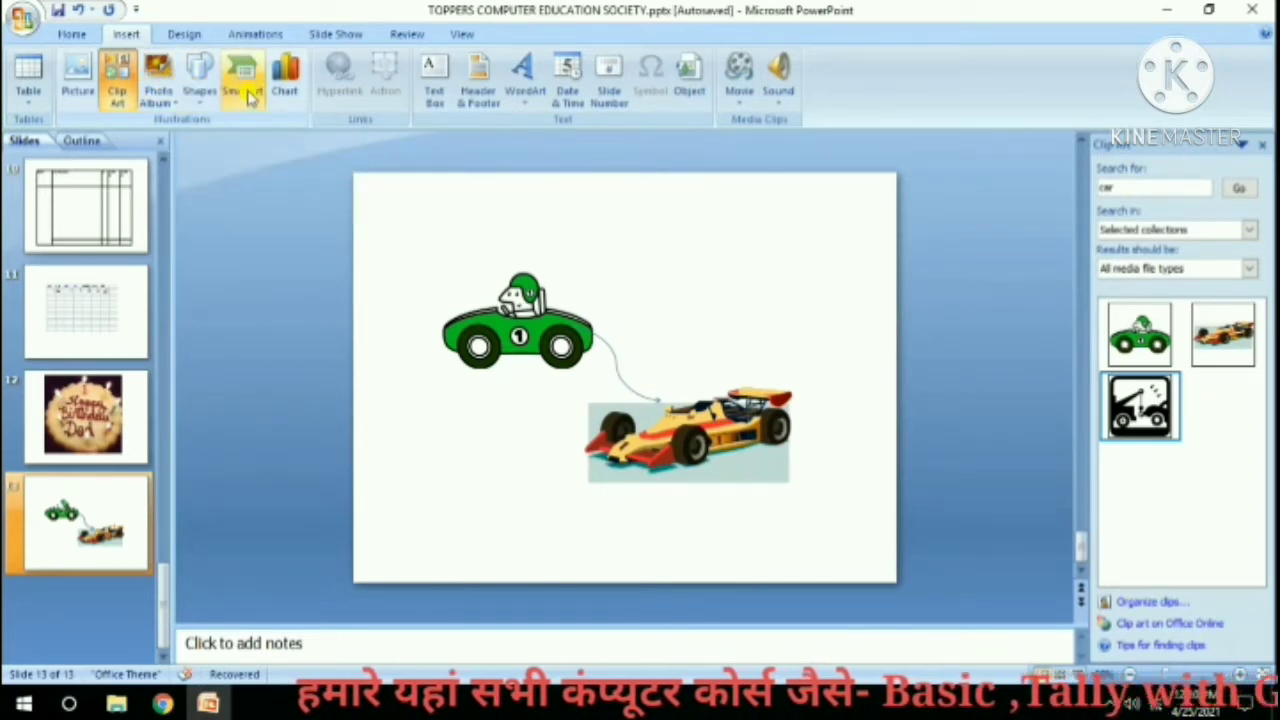
# Add a new blank slide 14.
pyautogui.click(78, 35)
pyautogui.click(160, 100)
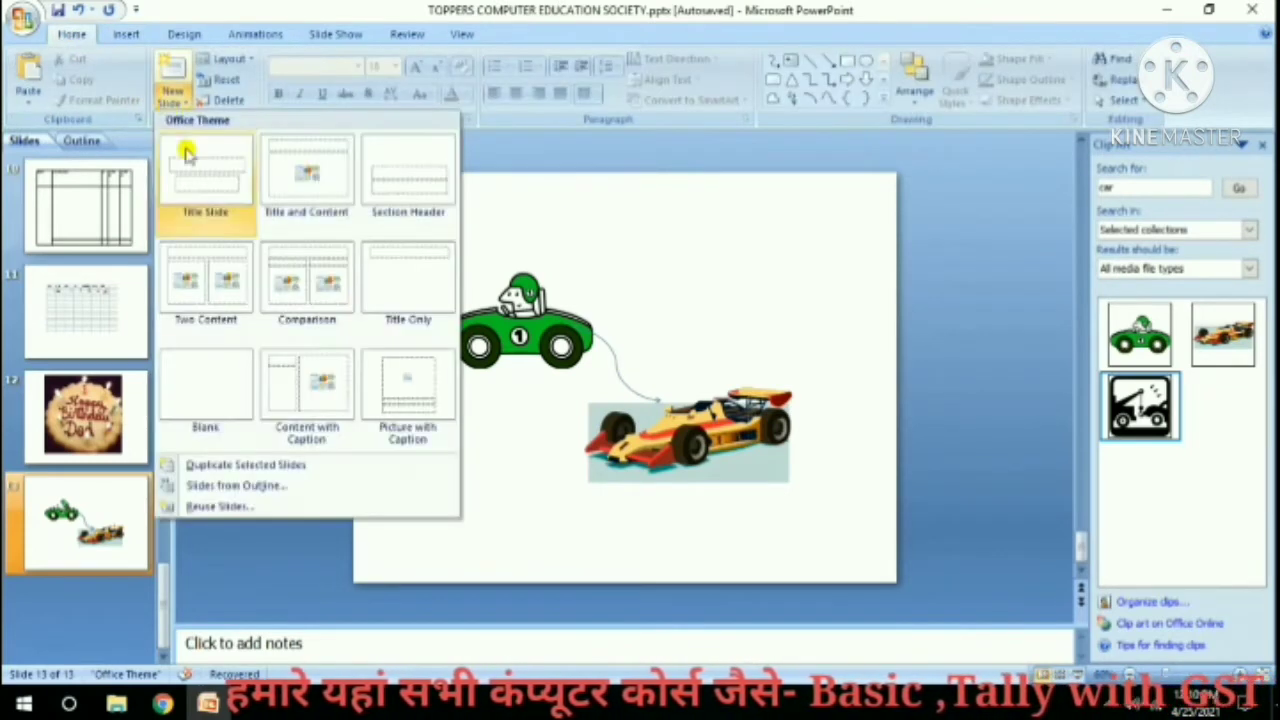
pyautogui.click(205, 405)
# Insert an Upward Arrow SmartArt graphic from the Process category.
pyautogui.click(125, 34)
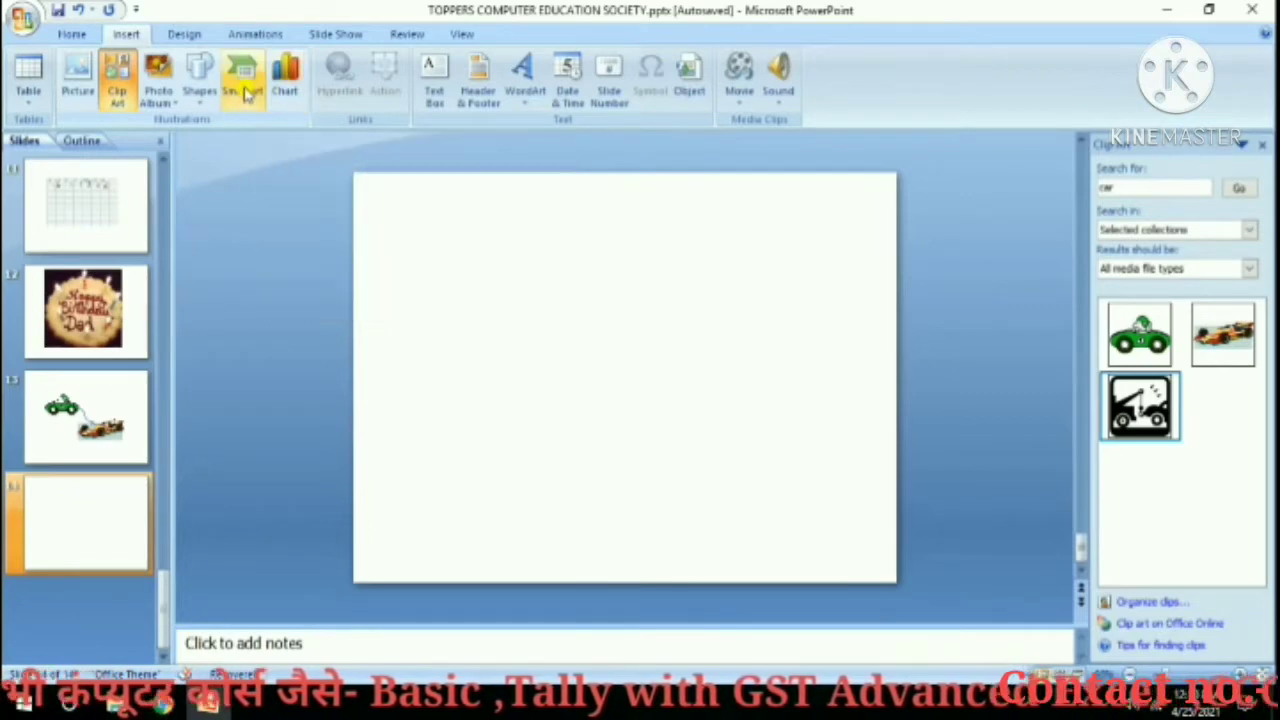
pyautogui.click(243, 86)
pyautogui.moveTo(741, 226); pyautogui.dragTo(744, 312)
pyautogui.click(634, 292)
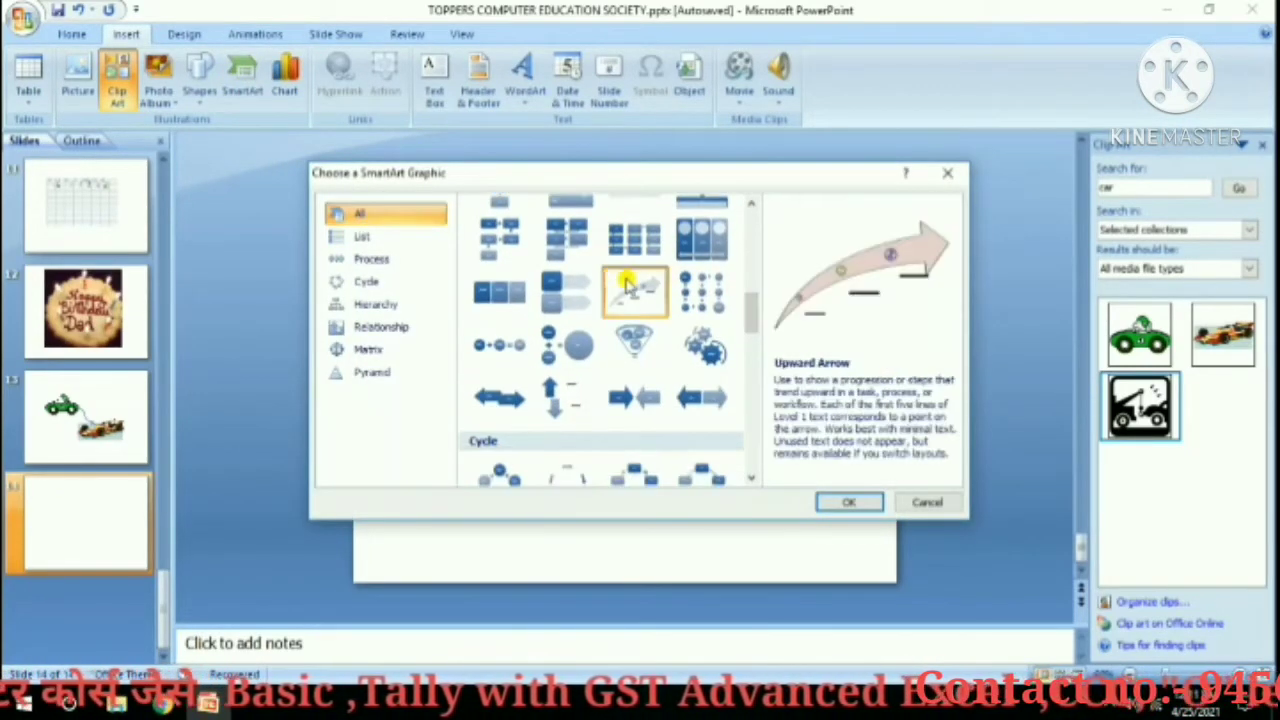
pyautogui.click(843, 506)
# Type 50000, 100000 and 150000 into the Upward Arrow's bottom, middle and top points.
pyautogui.click(540, 446)
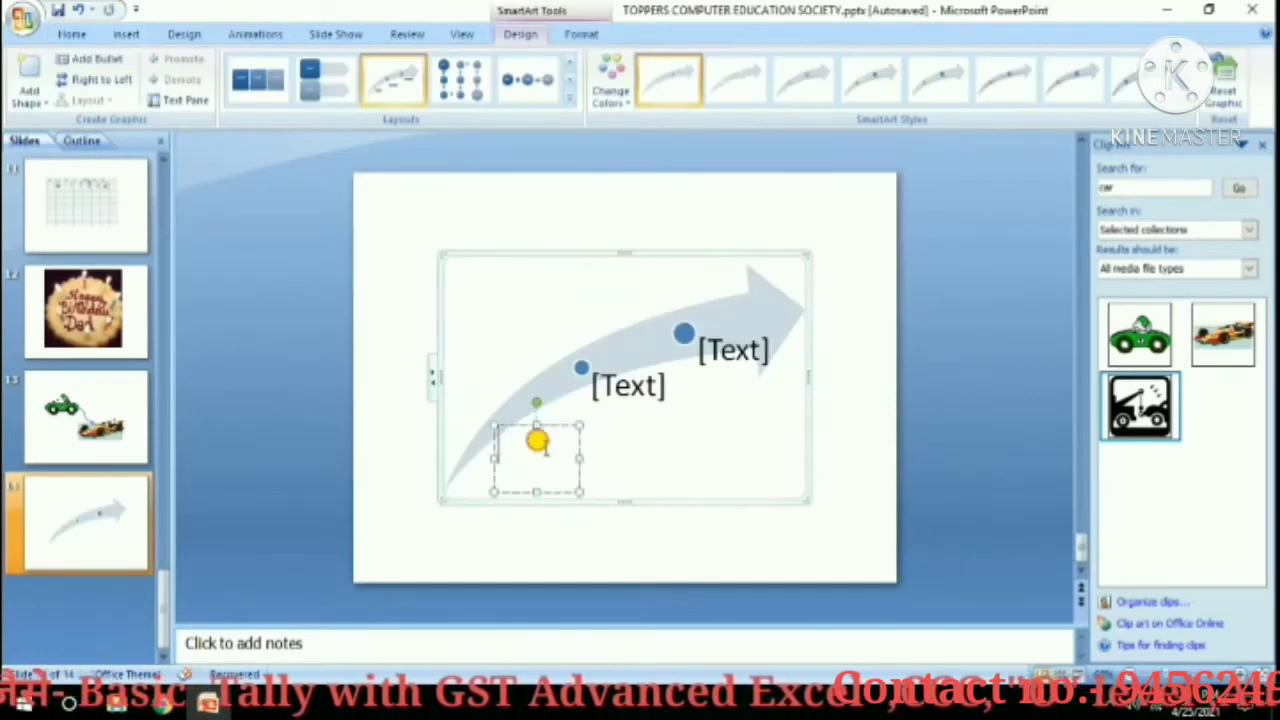
pyautogui.write('50000')
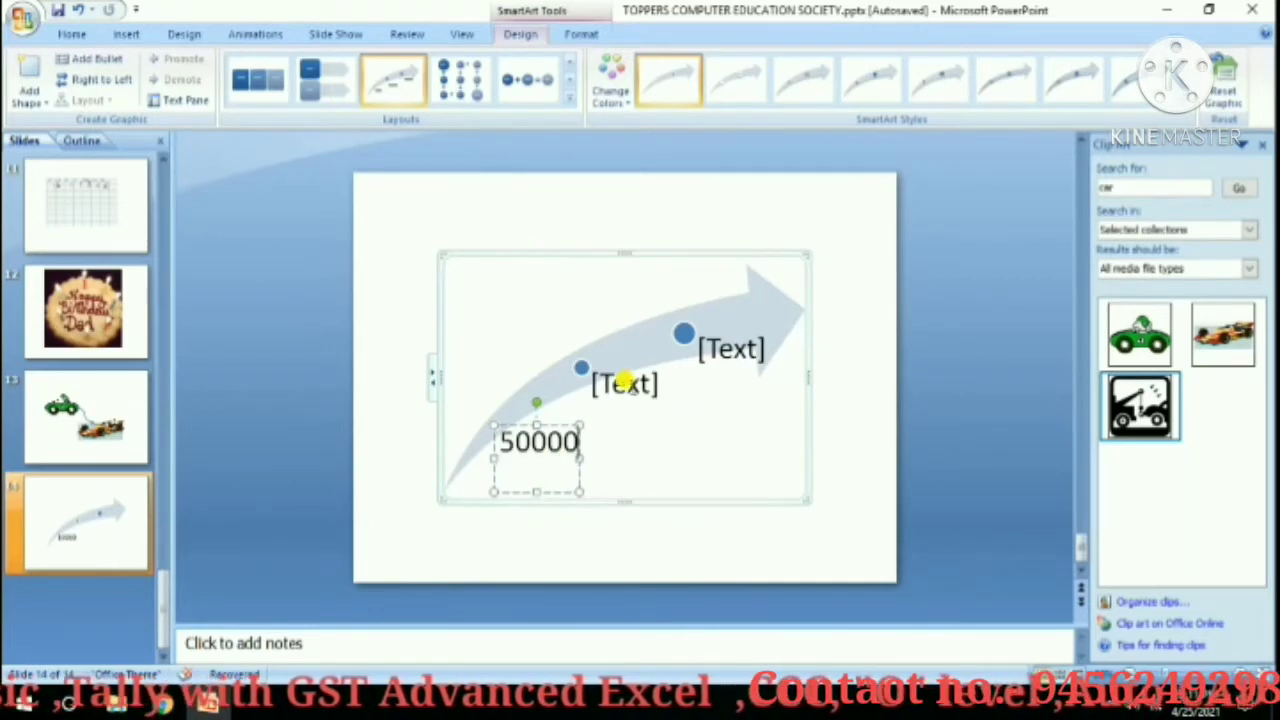
pyautogui.click(630, 389)
pyautogui.write('100')
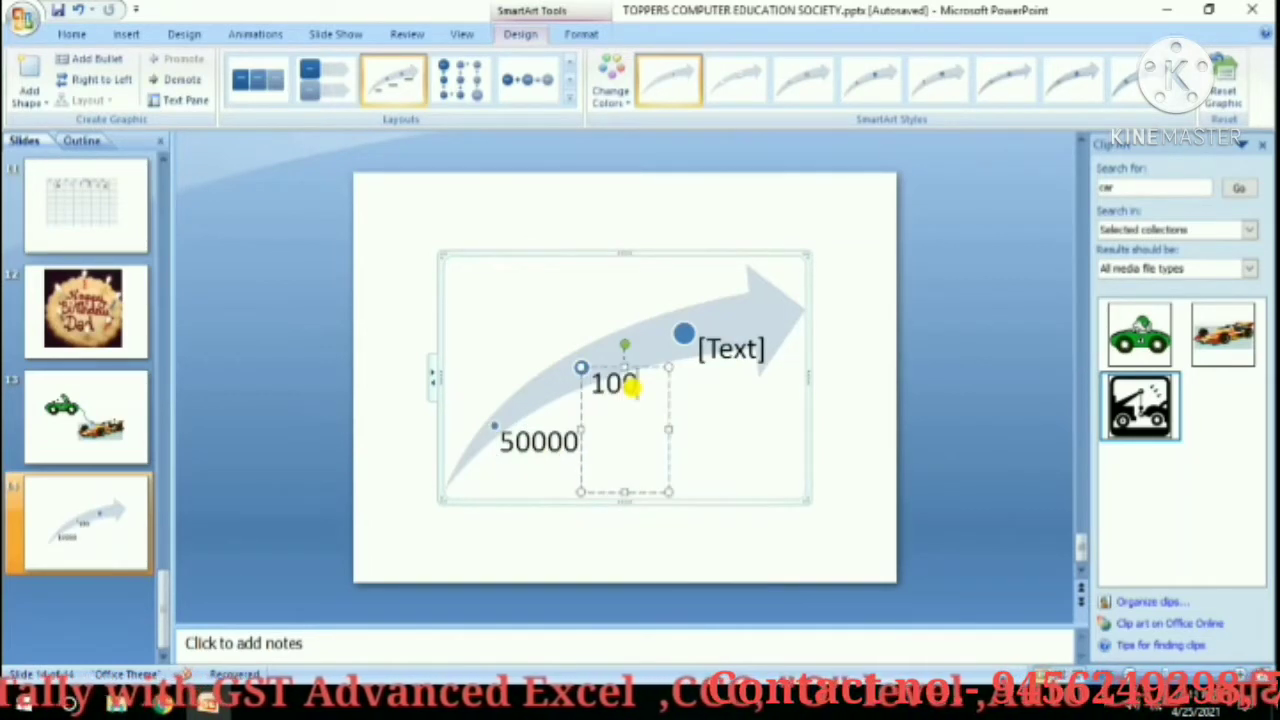
pyautogui.write('000')
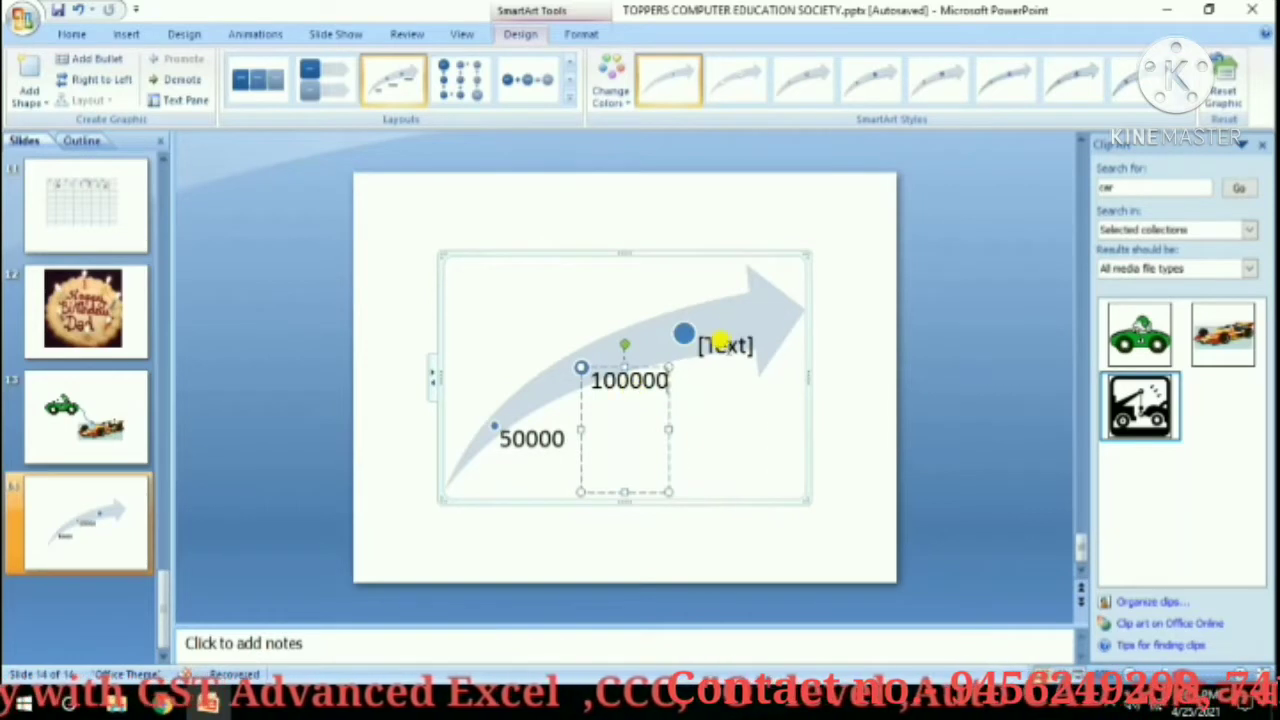
pyautogui.click(724, 346)
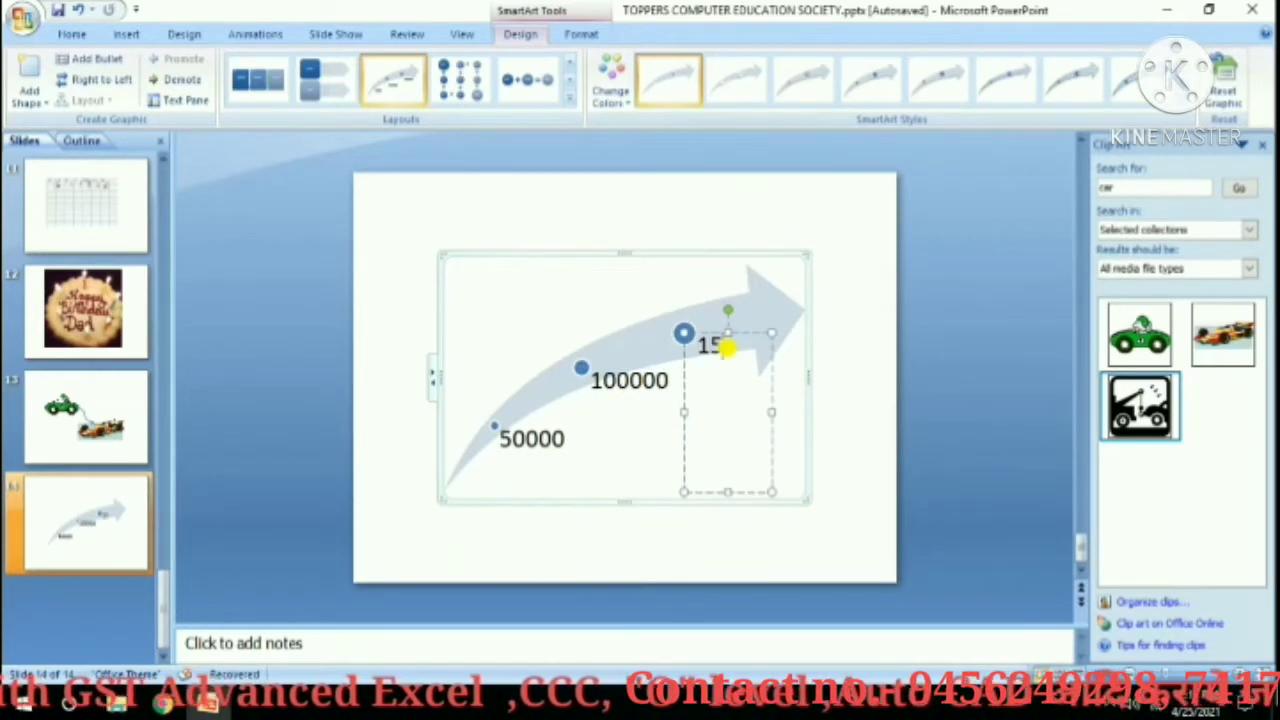
pyautogui.write('150000')
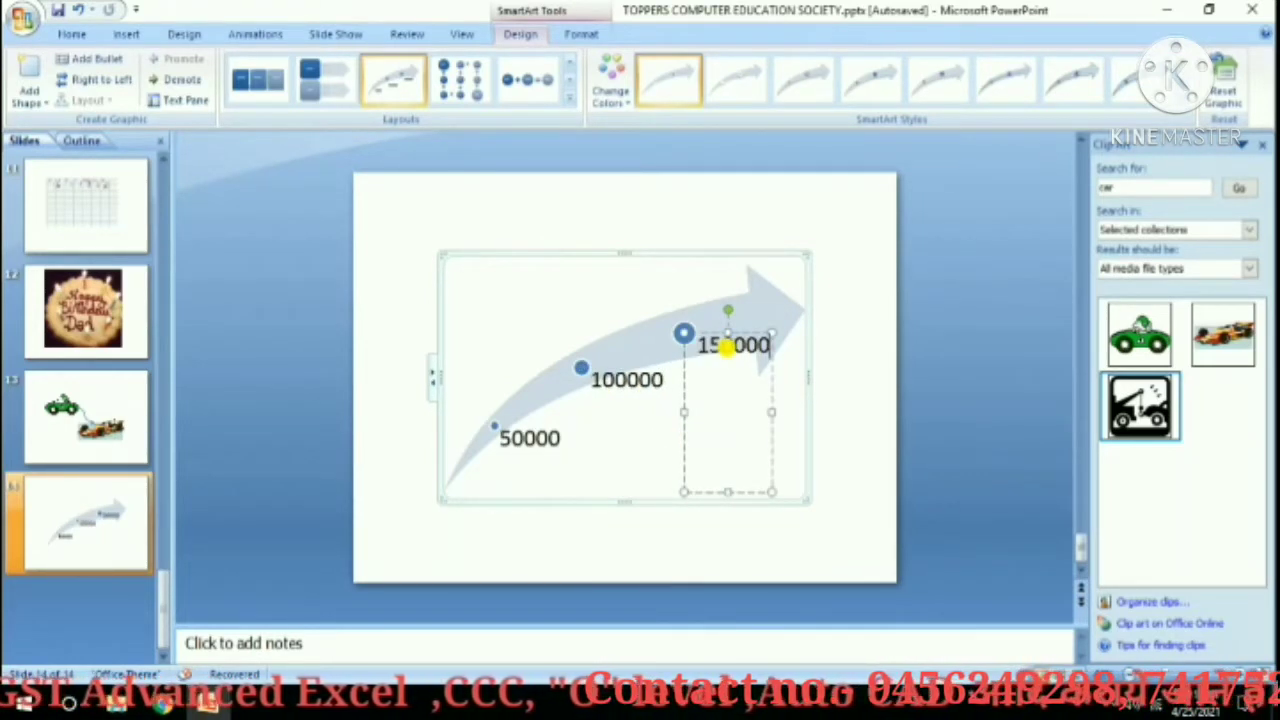
pyautogui.click(828, 298)
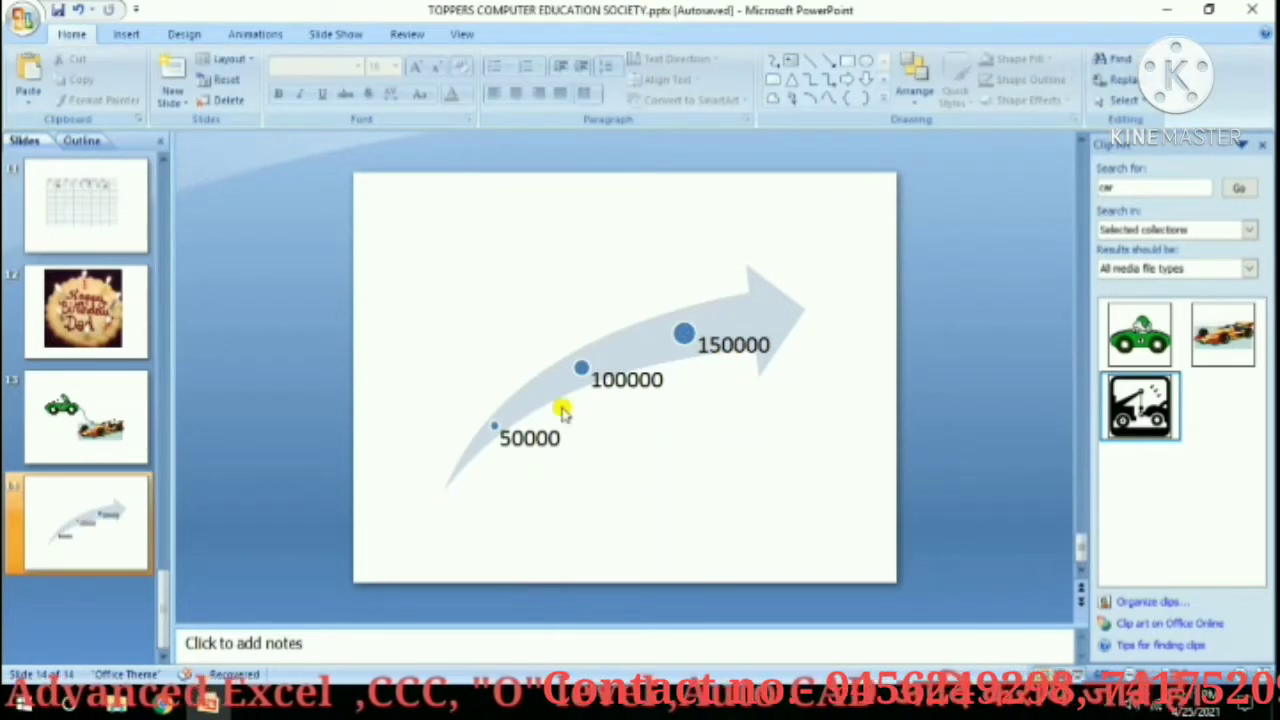
pyautogui.click(126, 34)
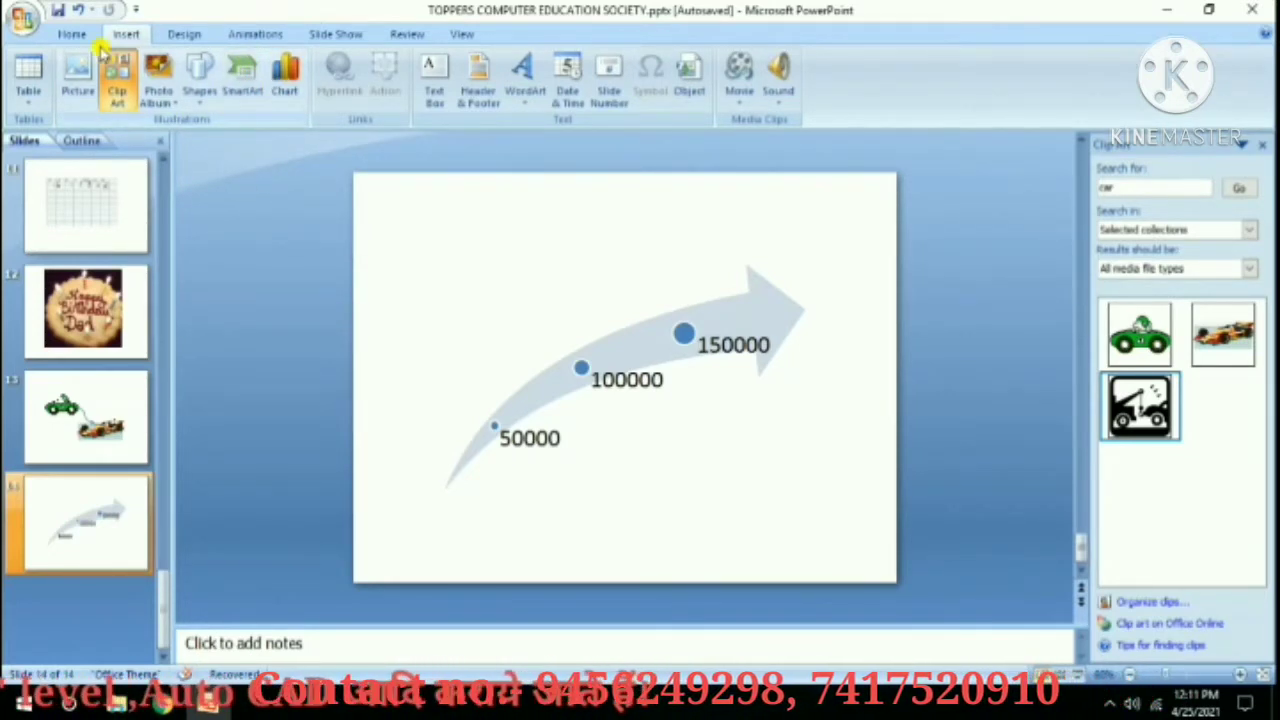
# Add blank slide 15 and insert a Clustered Column chart with sample data.
pyautogui.click(71, 34)
pyautogui.click(174, 98)
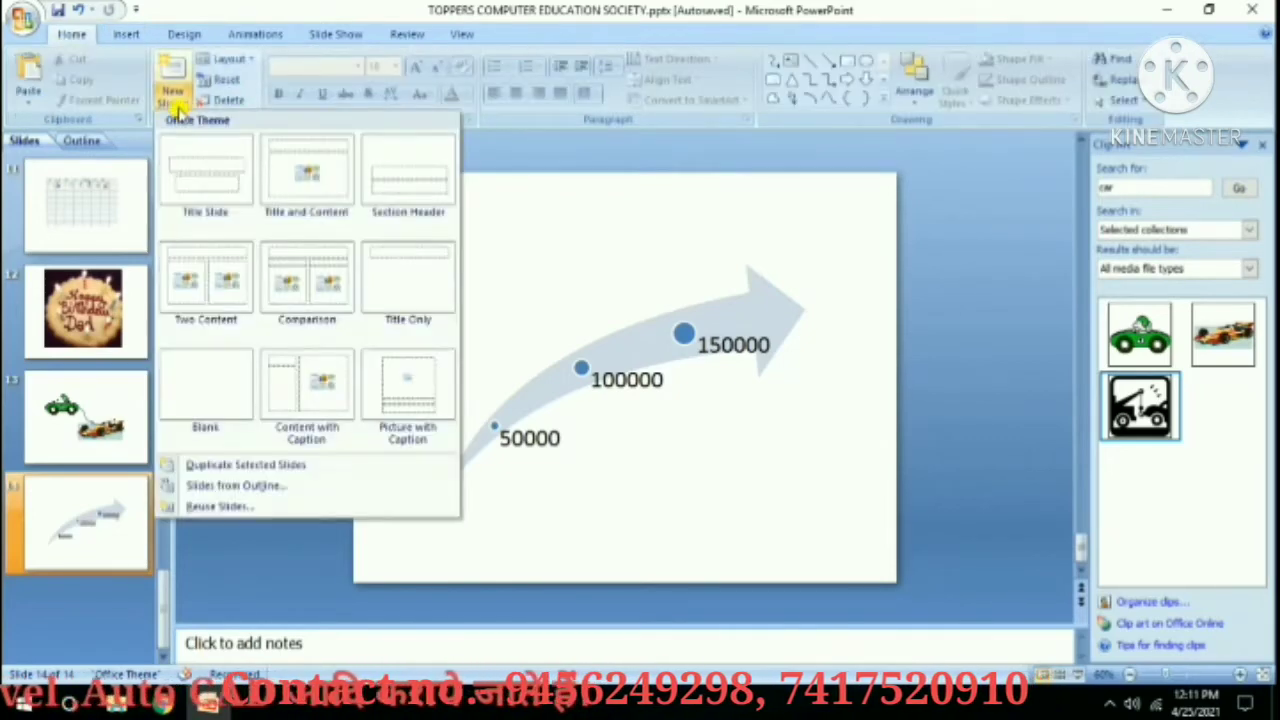
pyautogui.click(226, 368)
pyautogui.click(124, 34)
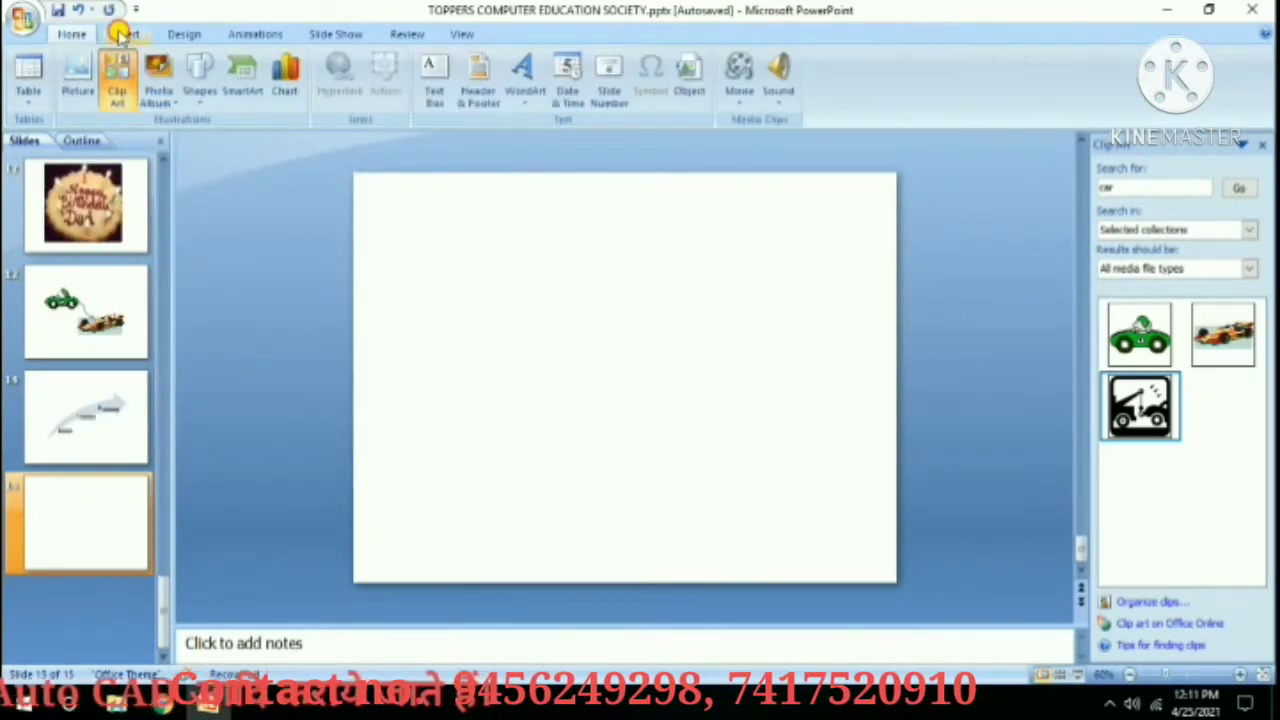
pyautogui.click(285, 72)
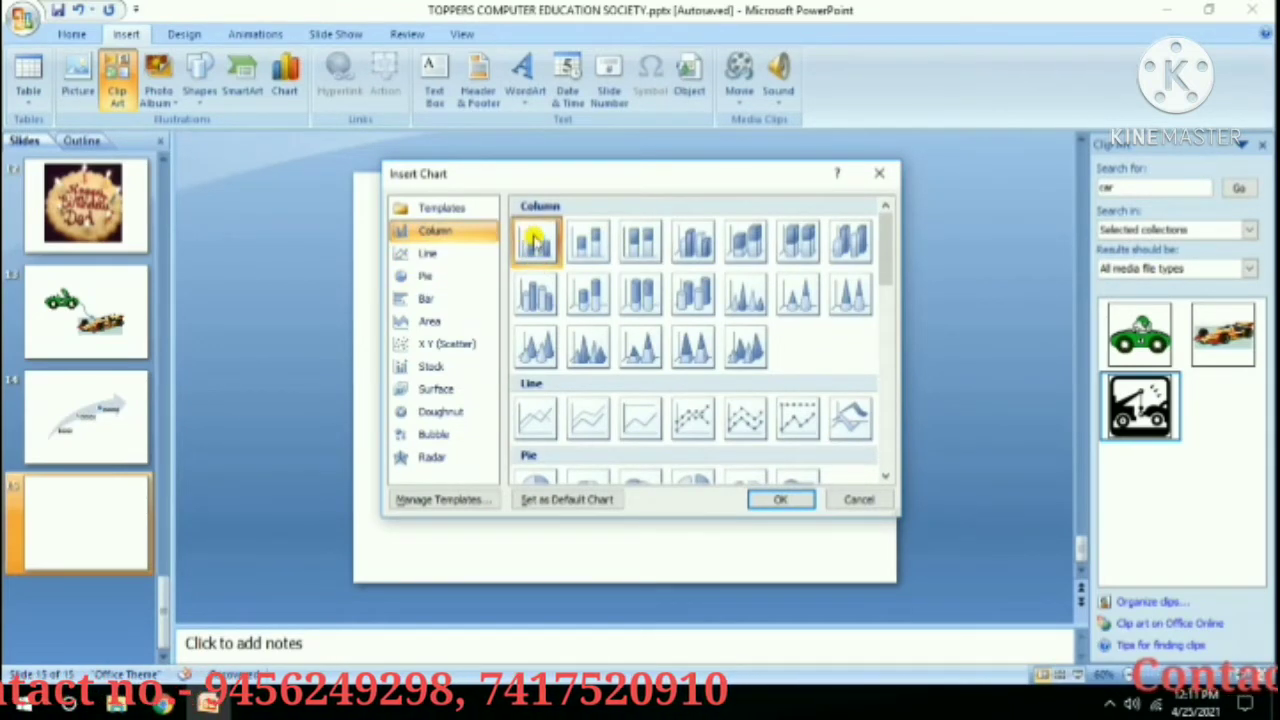
pyautogui.click(795, 499)
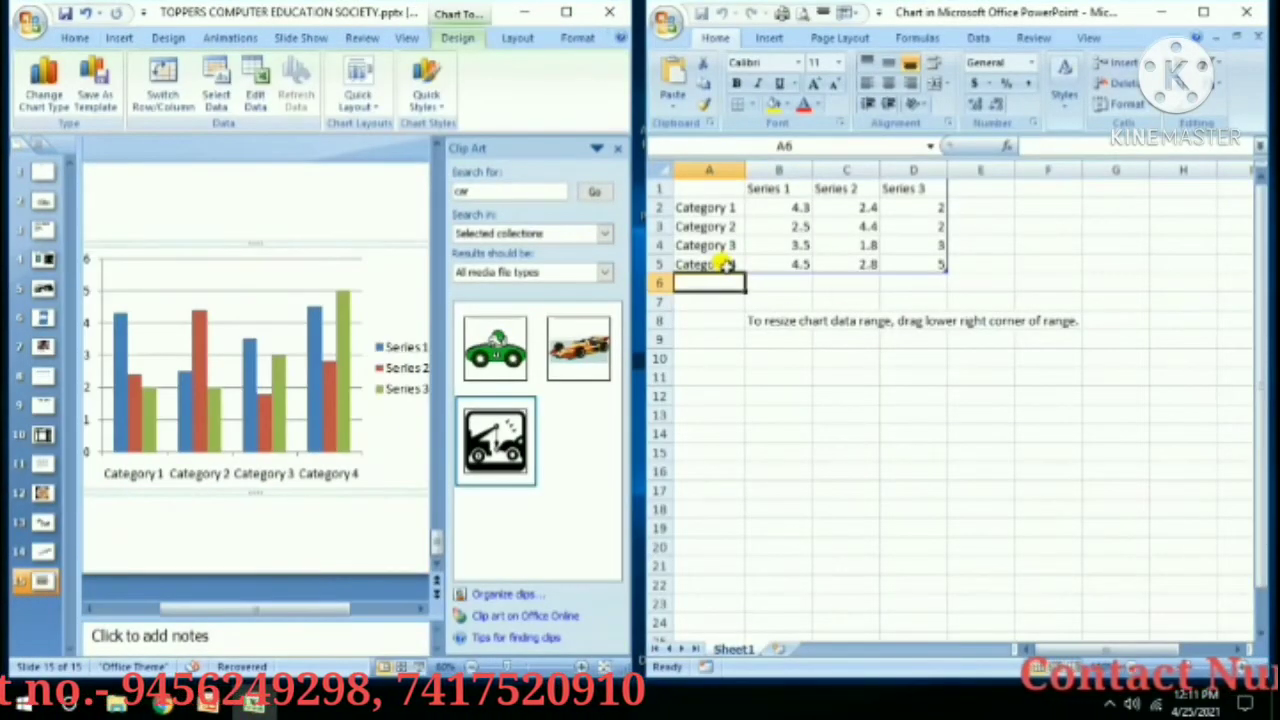
# Rename the chart categories to A, B, C and D in cells A2:A5.
pyautogui.click(706, 207)
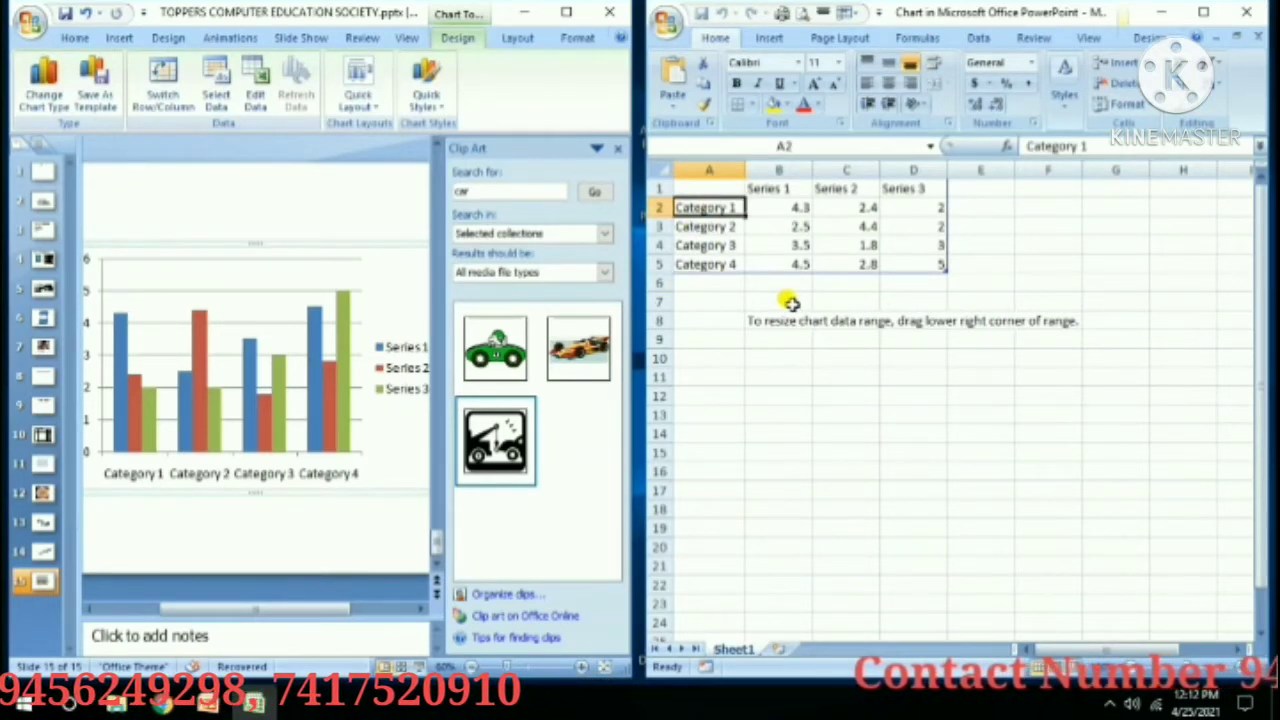
pyautogui.write('A')
pyautogui.press('Return')
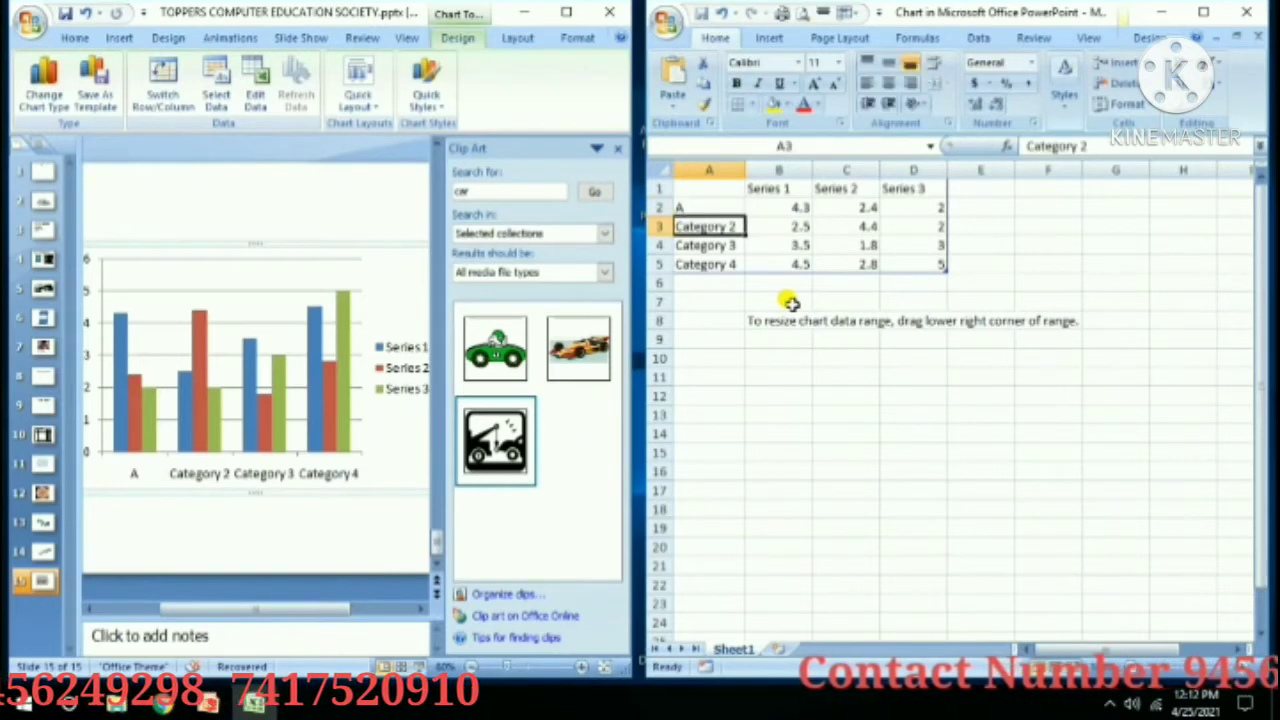
pyautogui.write('B')
pyautogui.press('Return')
pyautogui.write('V')
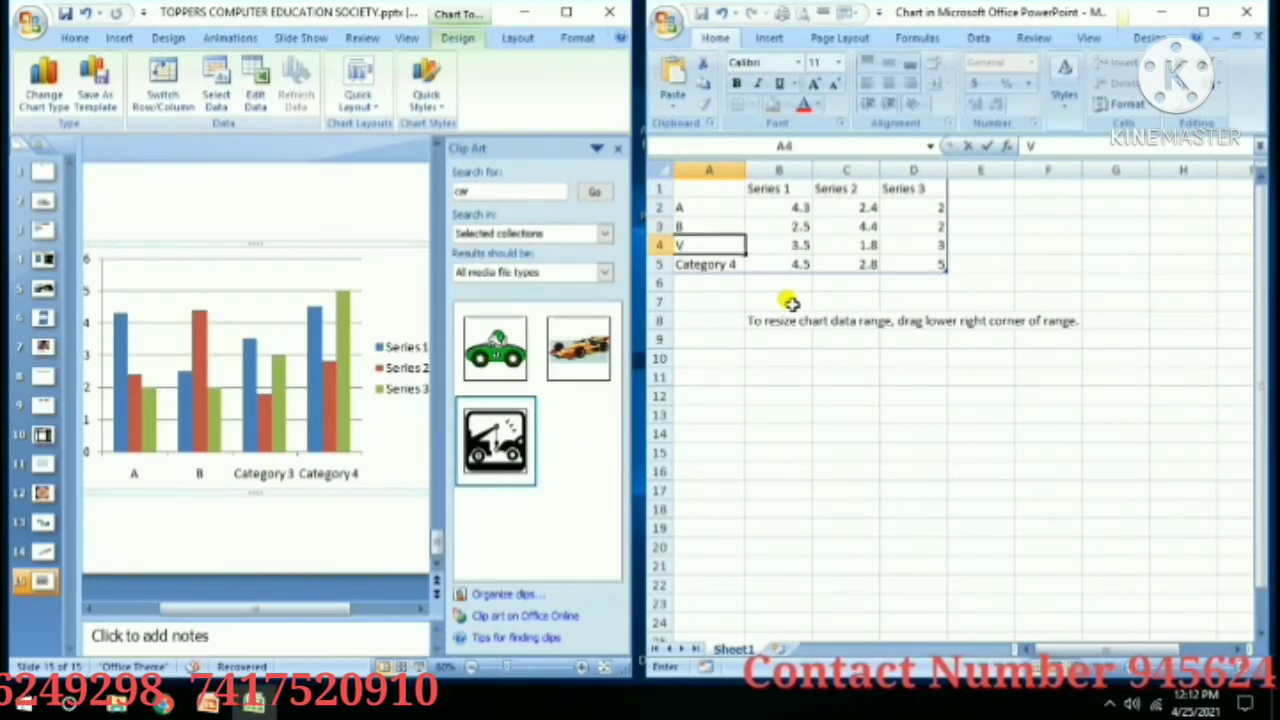
pyautogui.write('Category 4')
pyautogui.press('Return')
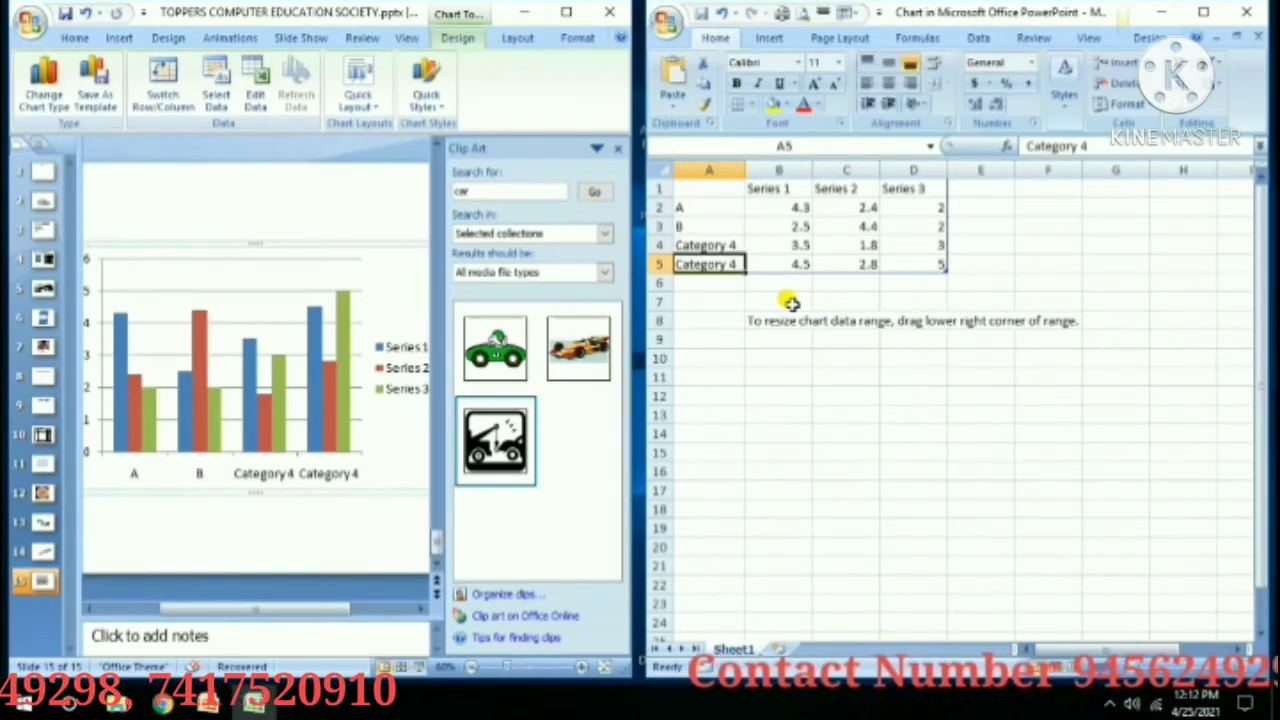
pyautogui.press('Up')
pyautogui.press('Delete')
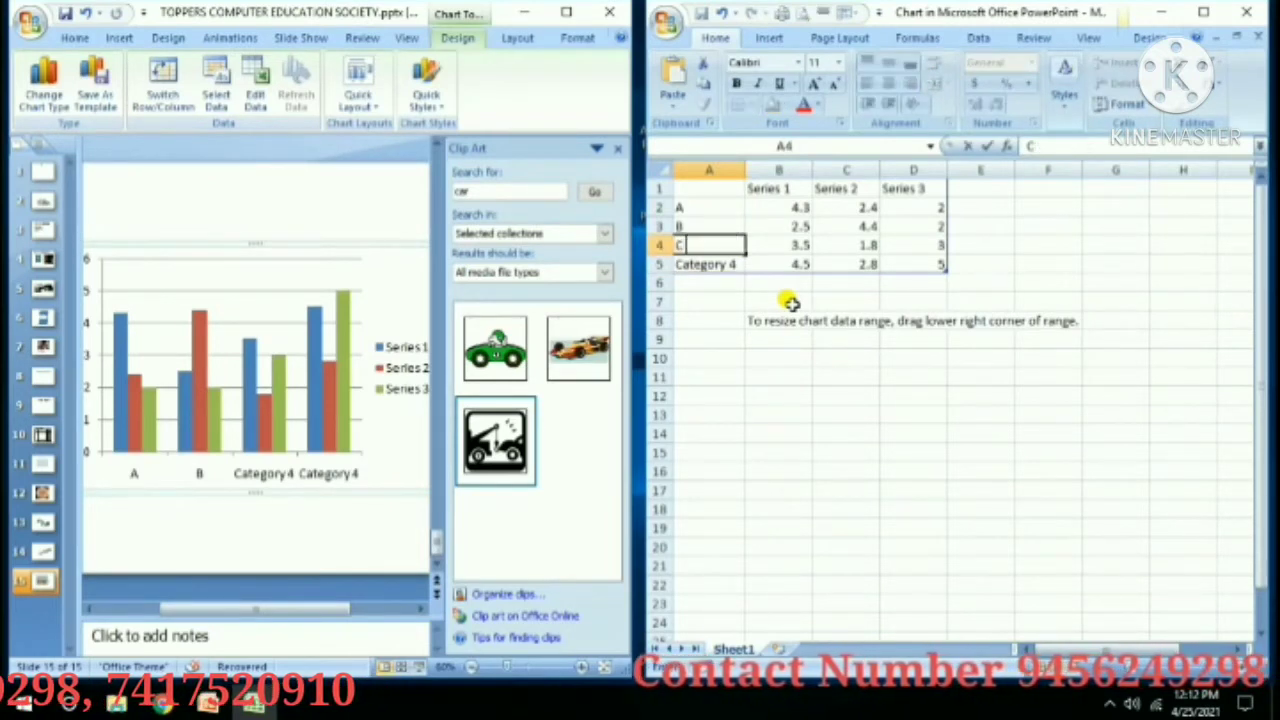
pyautogui.write('C')
pyautogui.press('Return')
pyautogui.press('Delete')
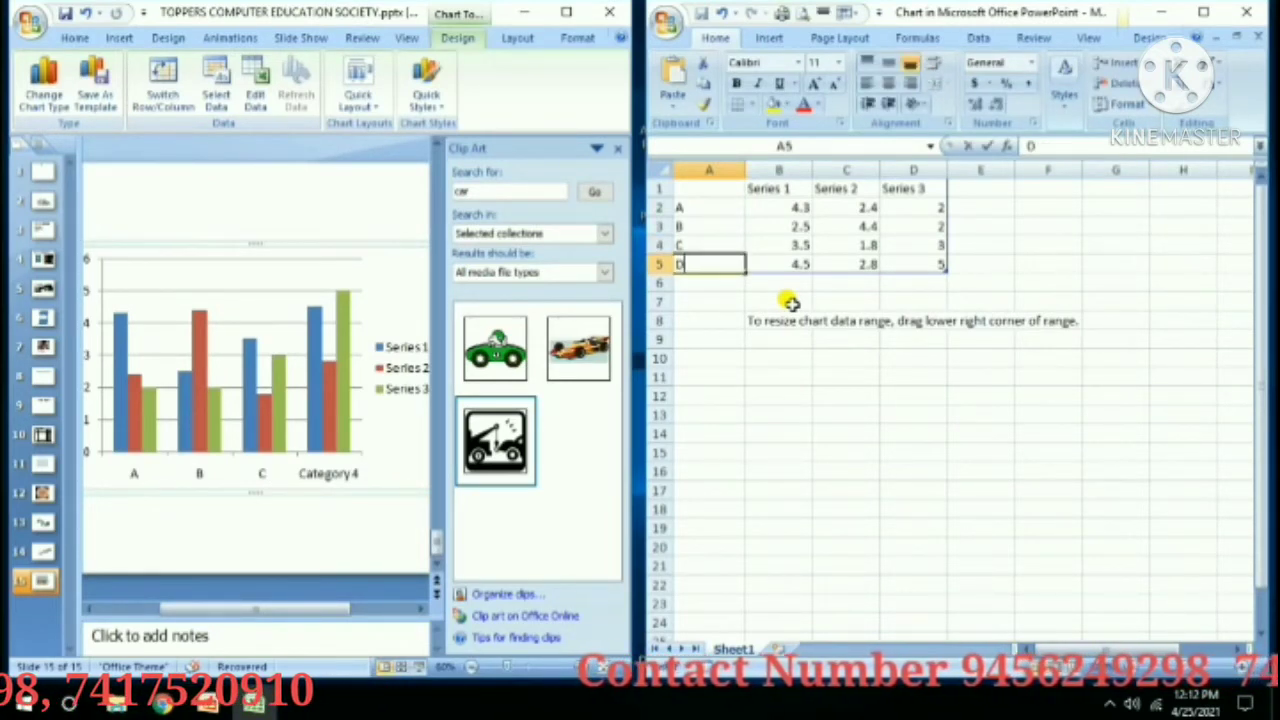
pyautogui.write('D')
pyautogui.press('Return')
pyautogui.press('Up')
pyautogui.press('Up')
pyautogui.press('Up')
pyautogui.press('Up')
pyautogui.press('Up')
# Name the series OVER 1, OVER 2, OVER 3 and set B2 to 6.
pyautogui.press('Right')
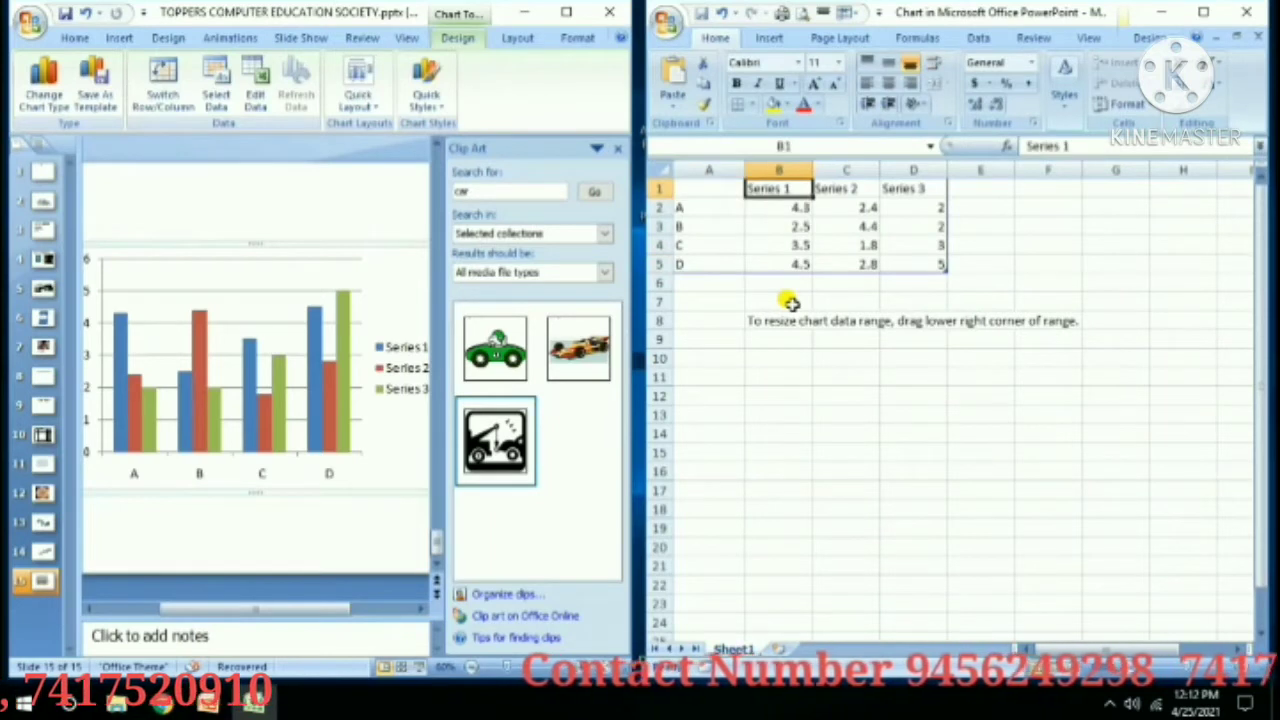
pyautogui.write('OVER')
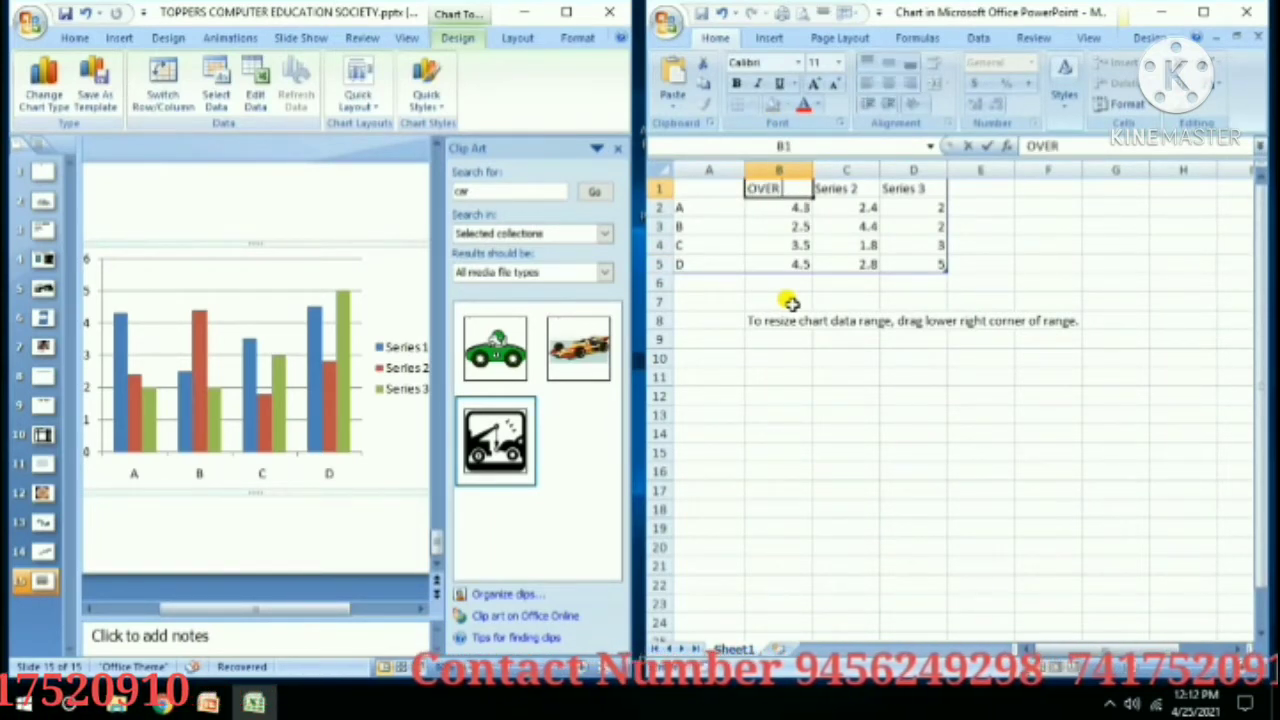
pyautogui.press('Right')
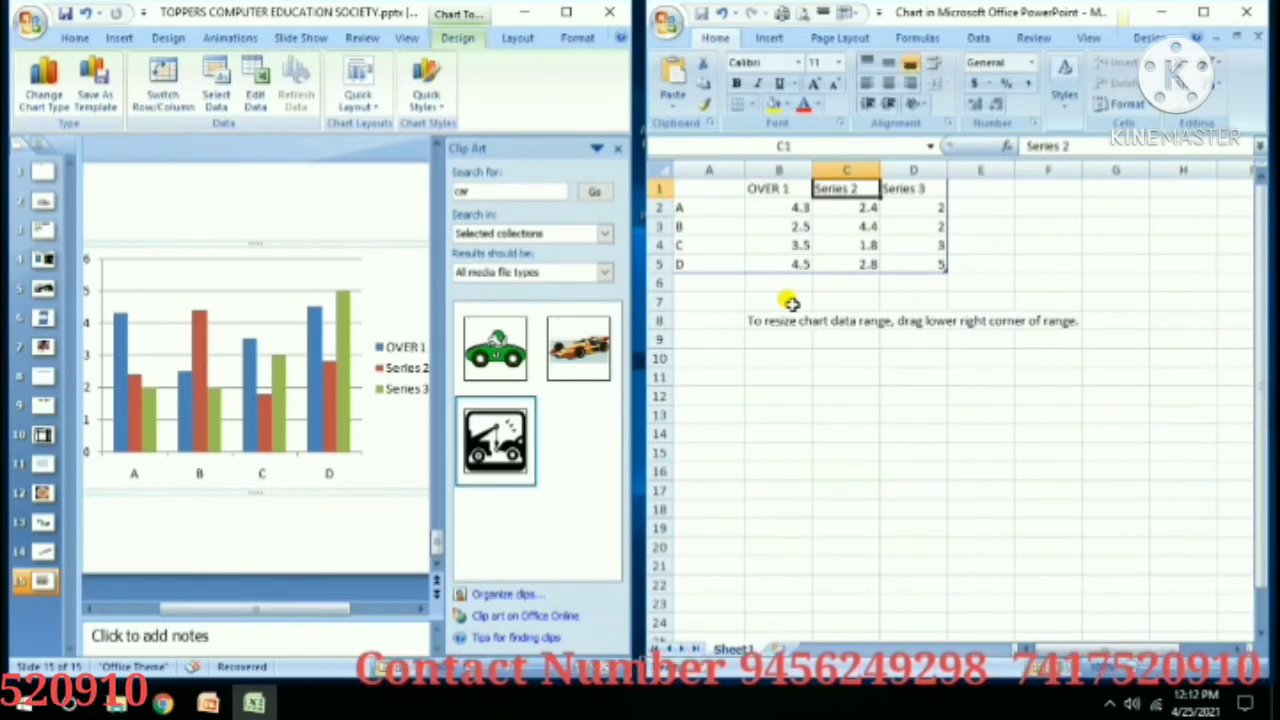
pyautogui.write('OVER')
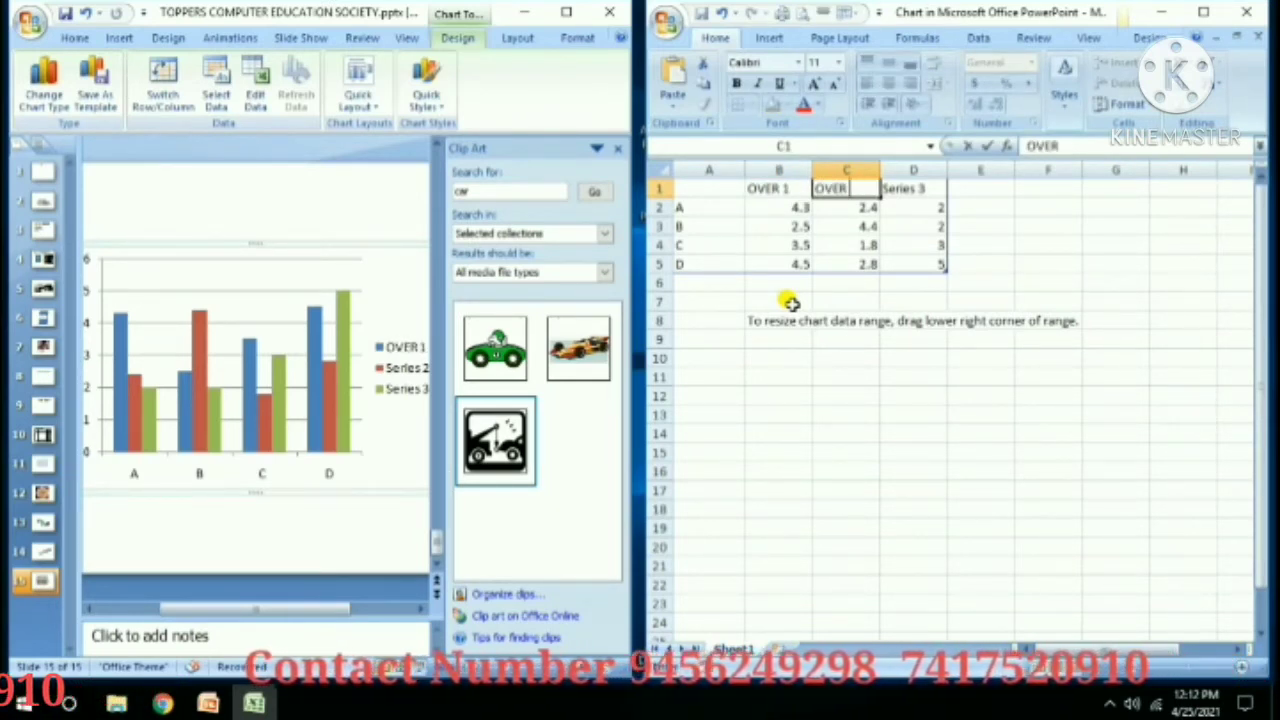
pyautogui.press('Right')
pyautogui.write('O')
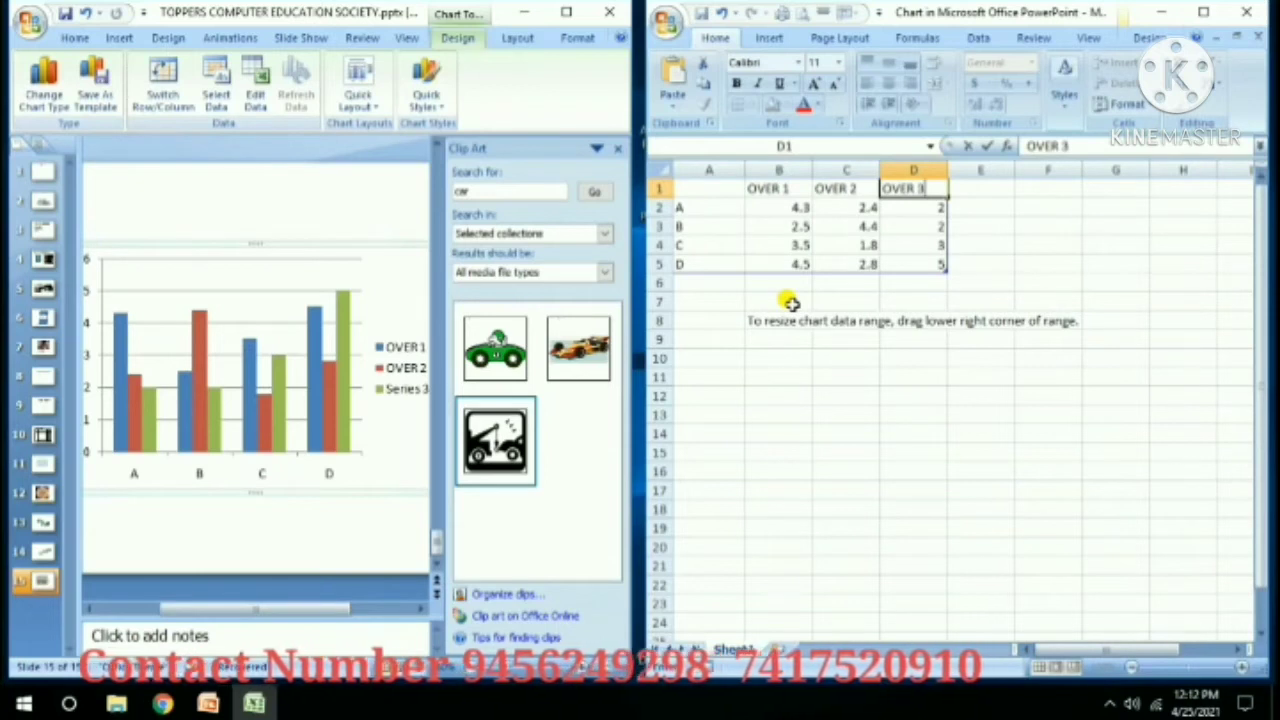
pyautogui.write('VER 3')
pyautogui.press('Return')
pyautogui.press('Left')
pyautogui.press('Left')
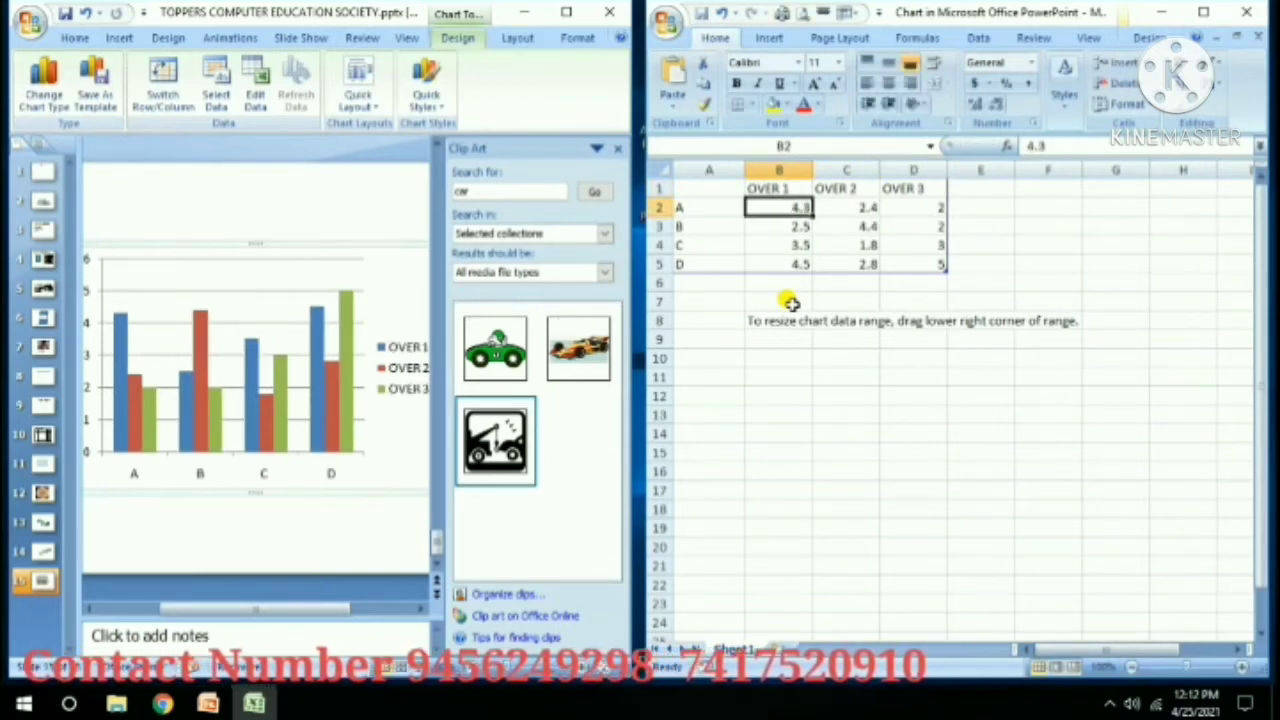
pyautogui.write('6')
pyautogui.press('Return')
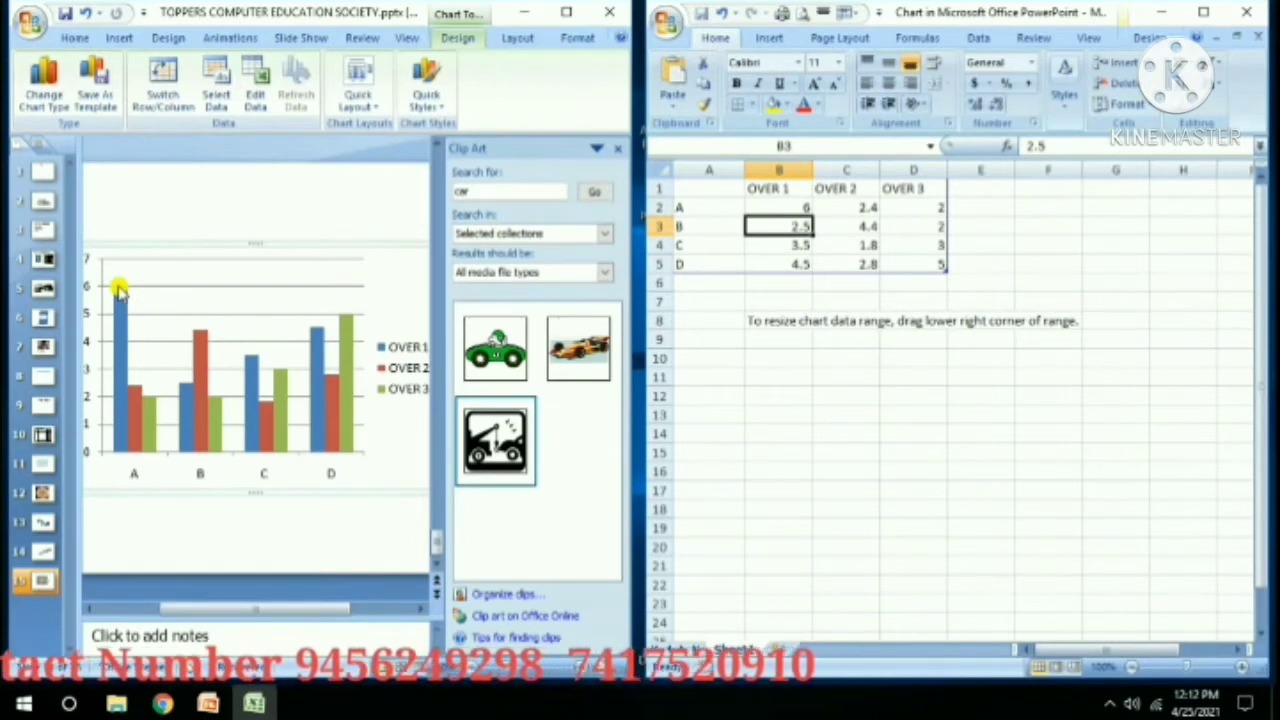
# Change cell C2 in the chart data to 12, correcting the mistyped 123.
pyautogui.click(618, 149)
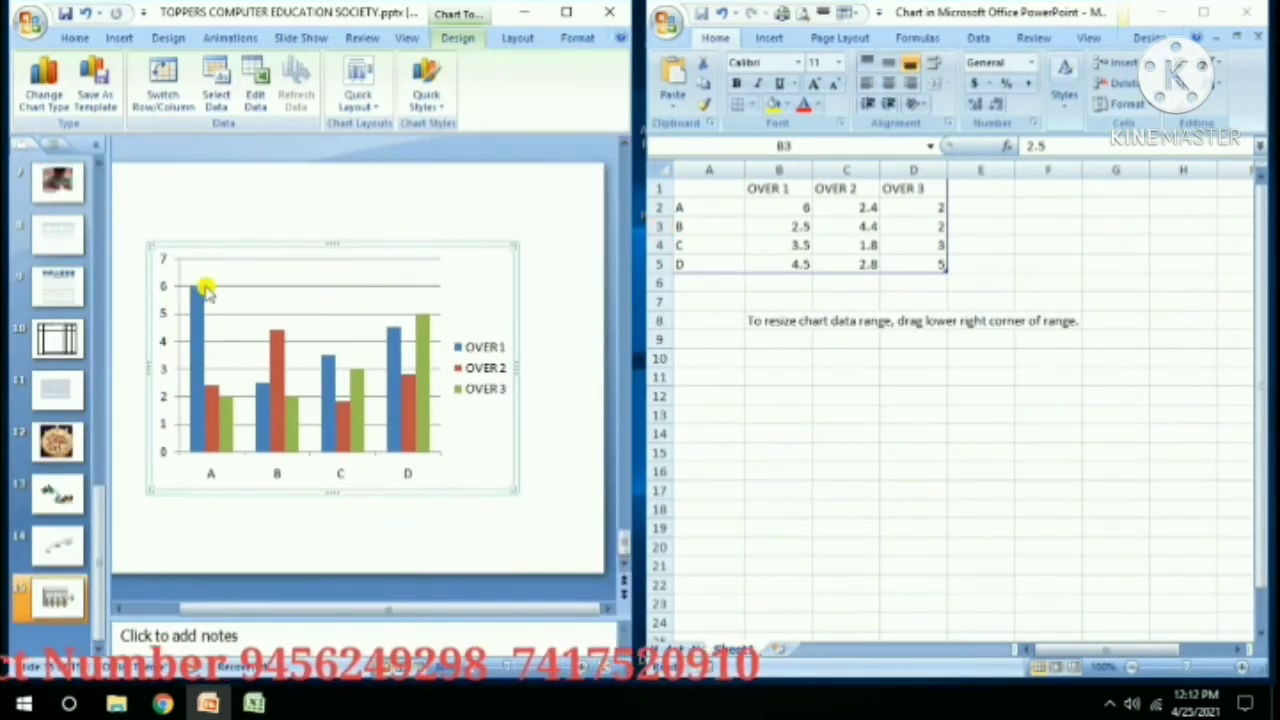
pyautogui.click(834, 205)
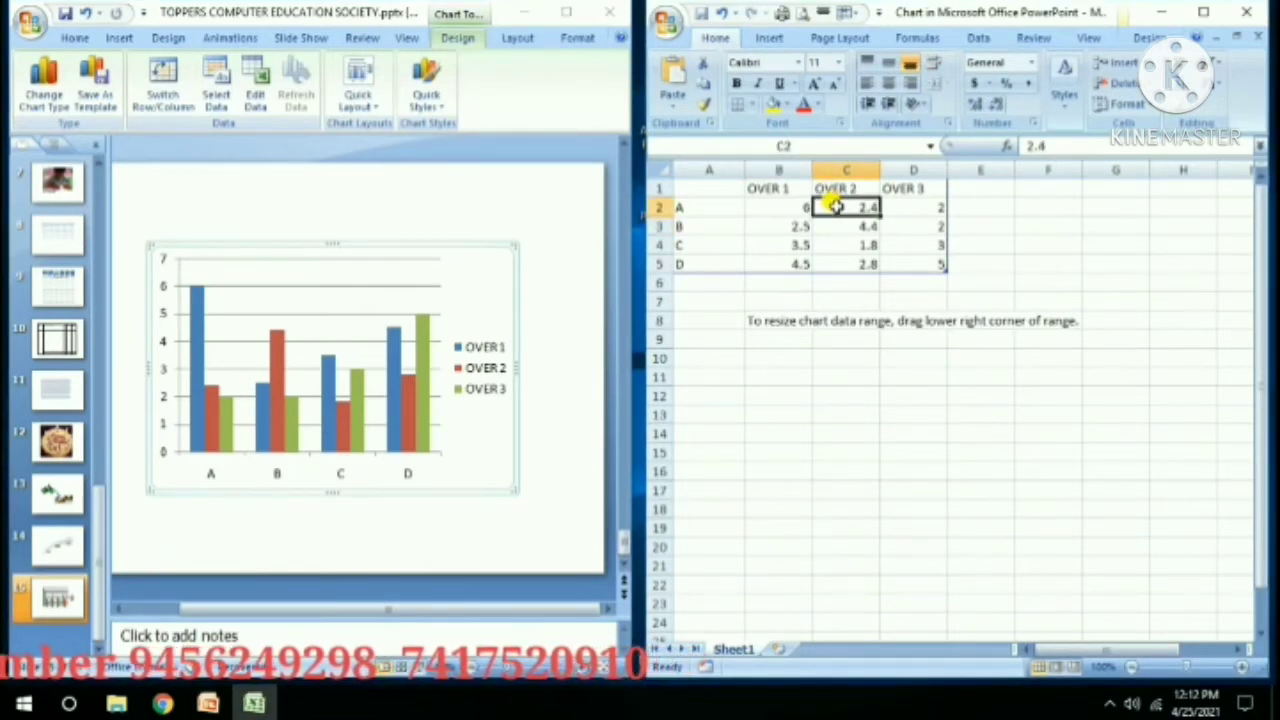
pyautogui.write('123')
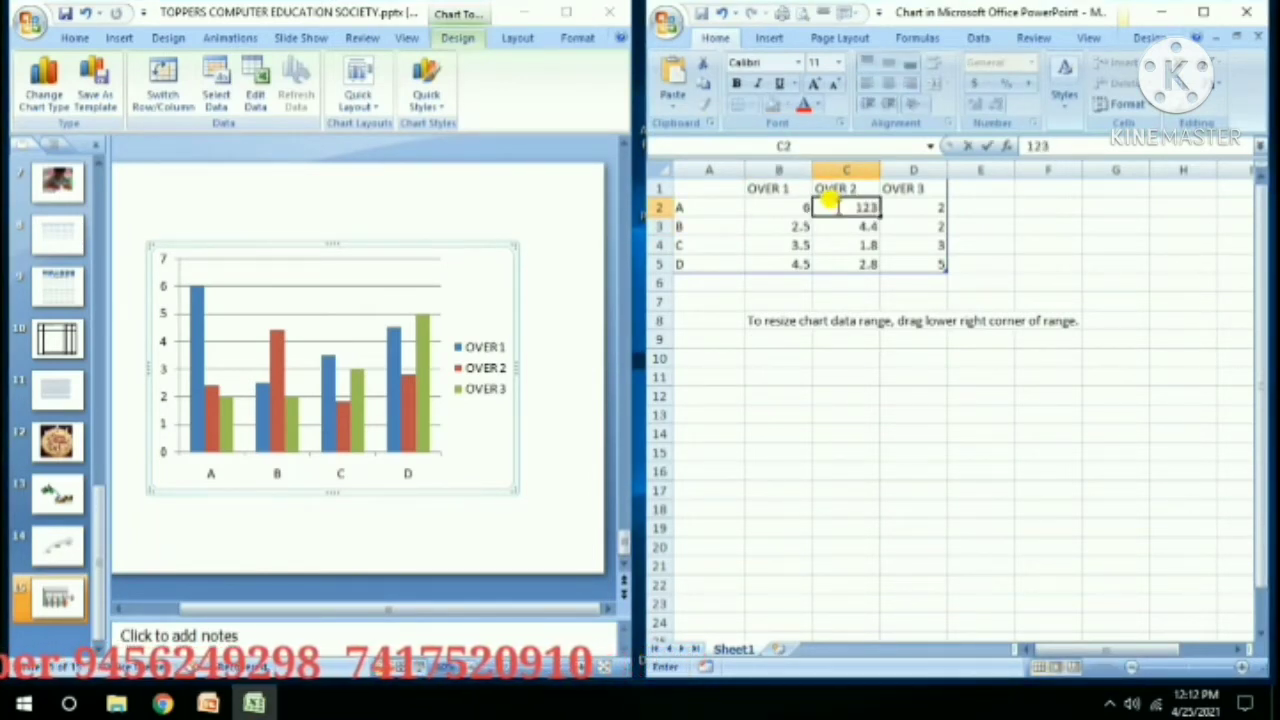
pyautogui.press('Return')
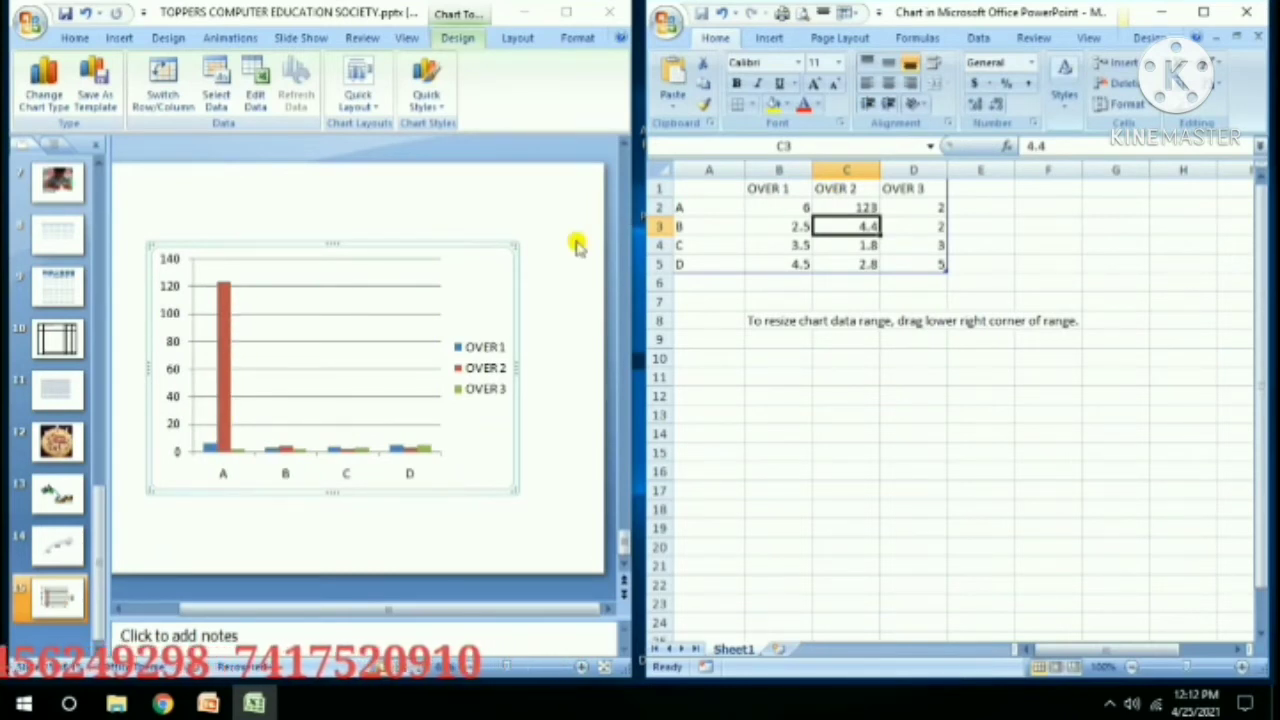
pyautogui.click(836, 206)
pyautogui.click(1060, 145)
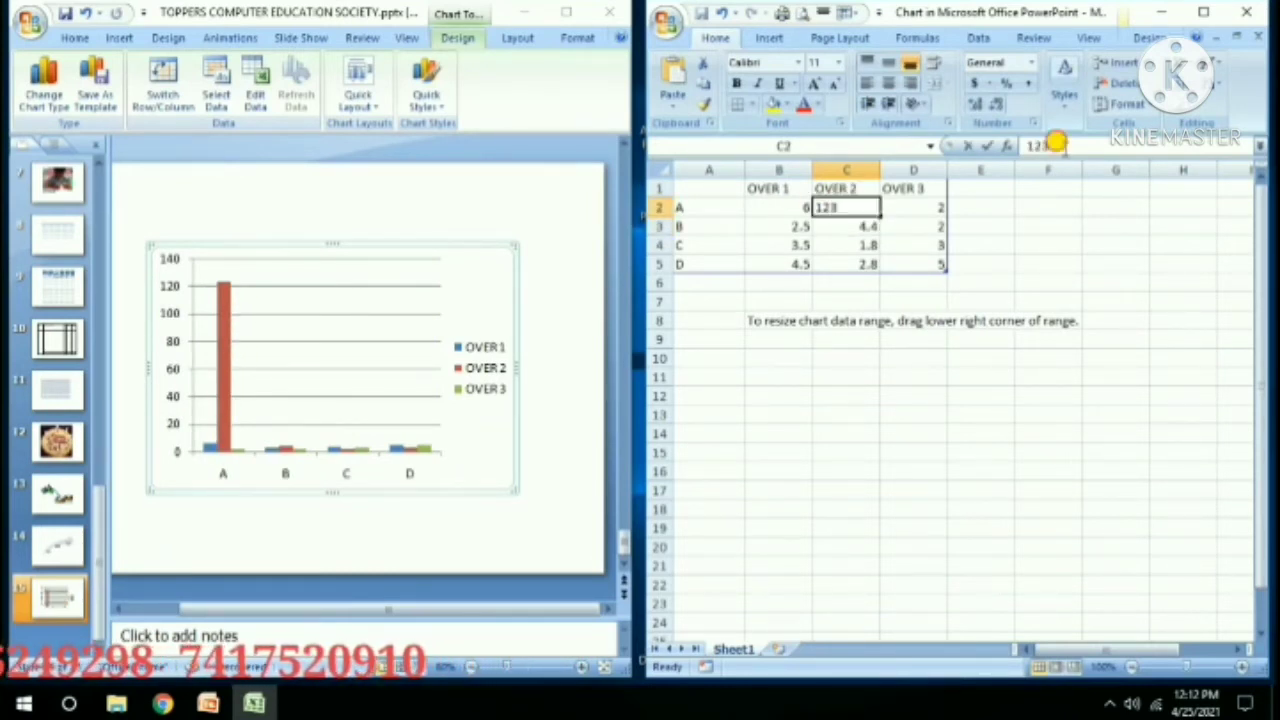
pyautogui.press('Return')
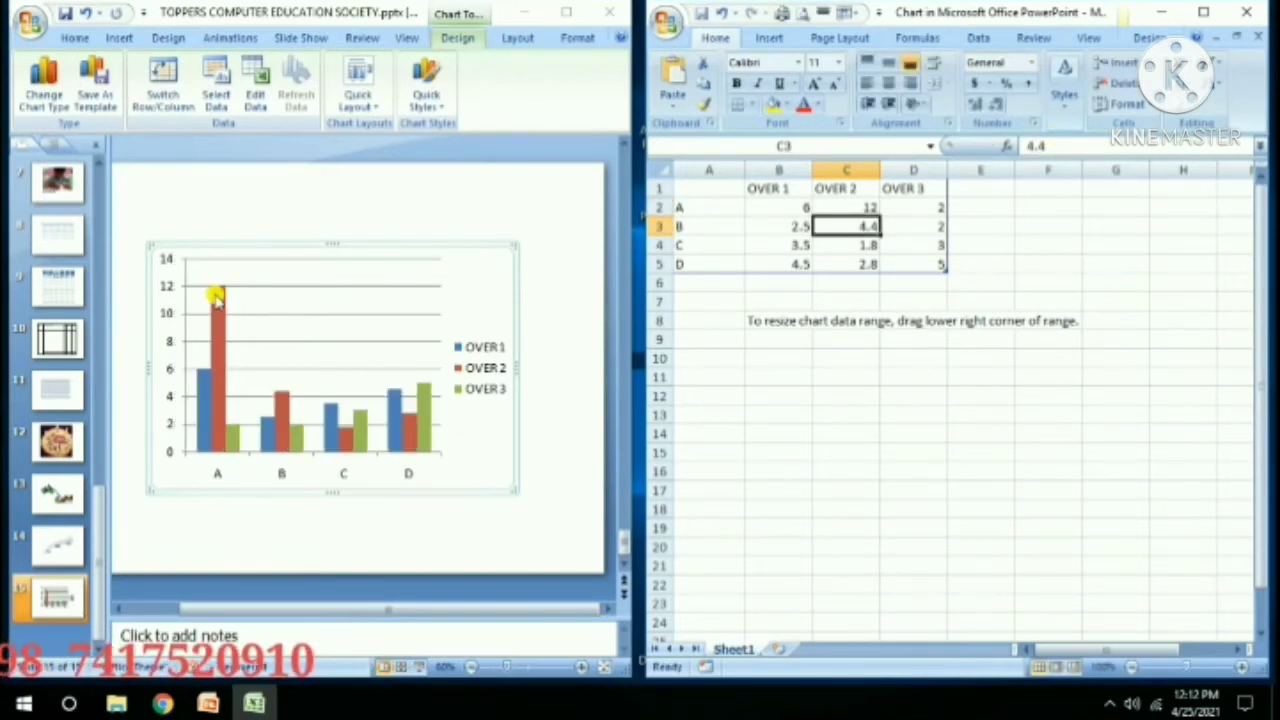
# Enter row B's values 8, 16 and 4 in cells B3 to D3.
pyautogui.click(903, 208)
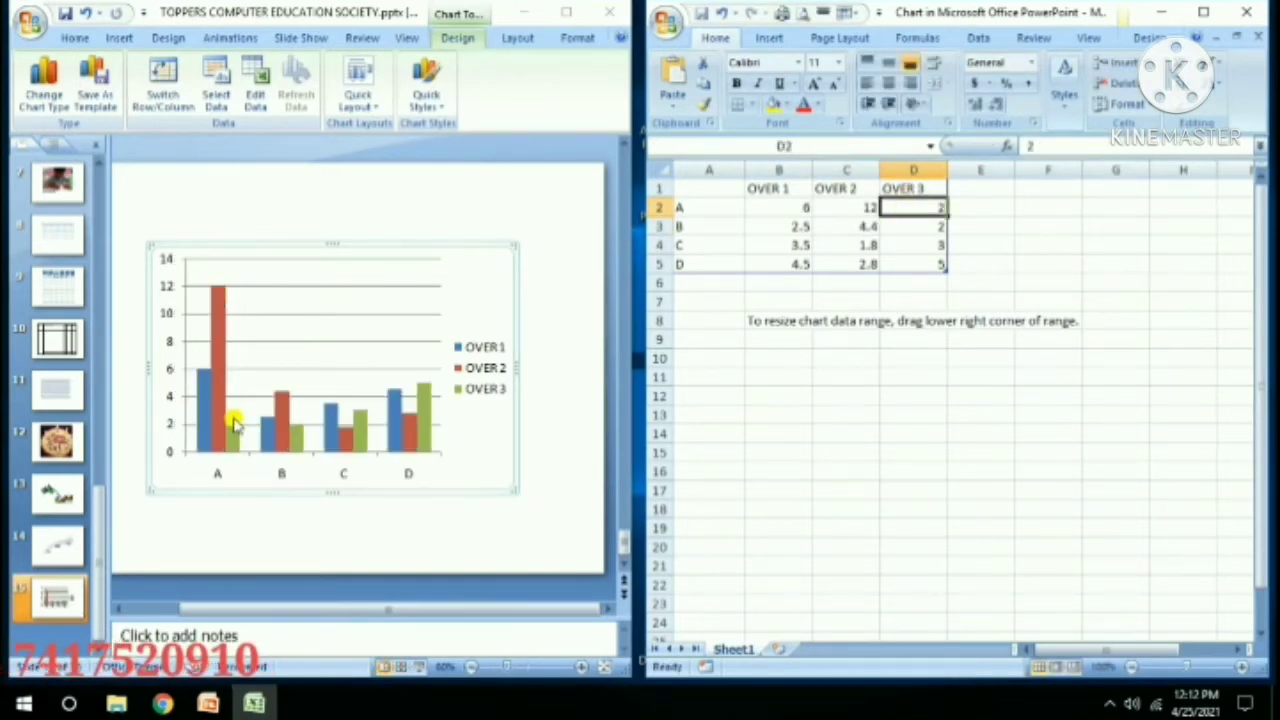
pyautogui.click(780, 222)
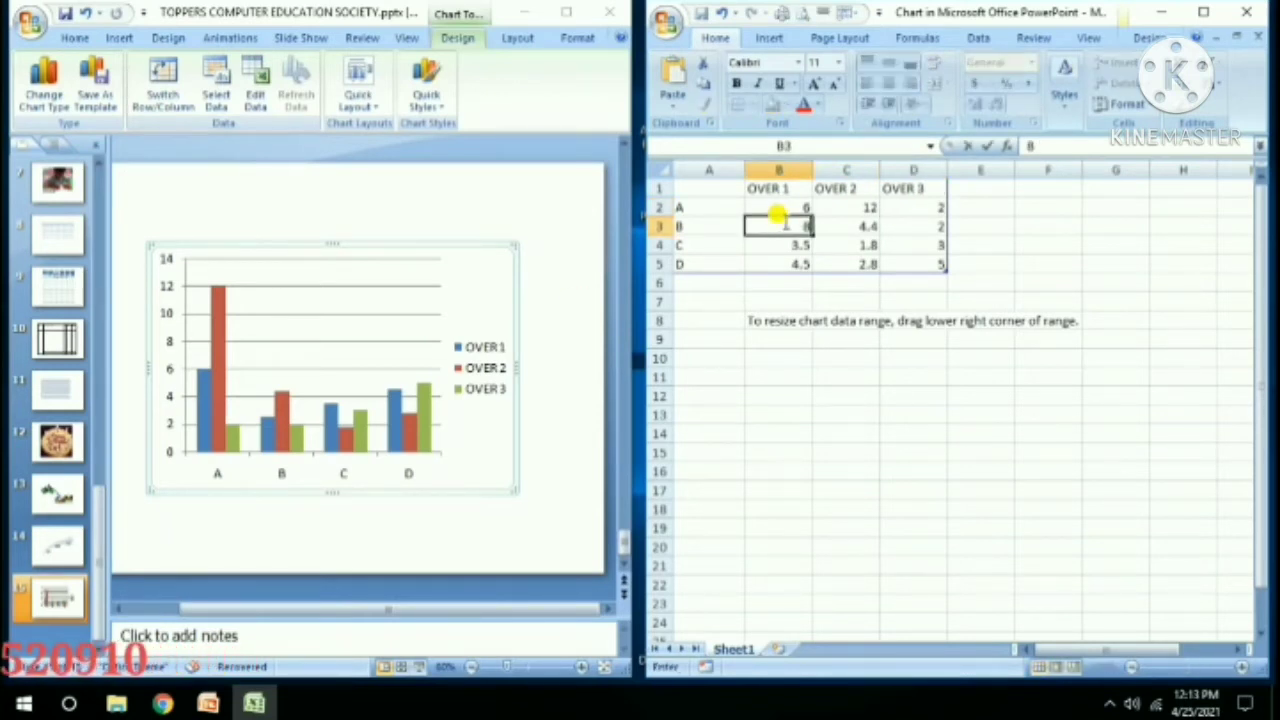
pyautogui.write('8')
pyautogui.press('Return')
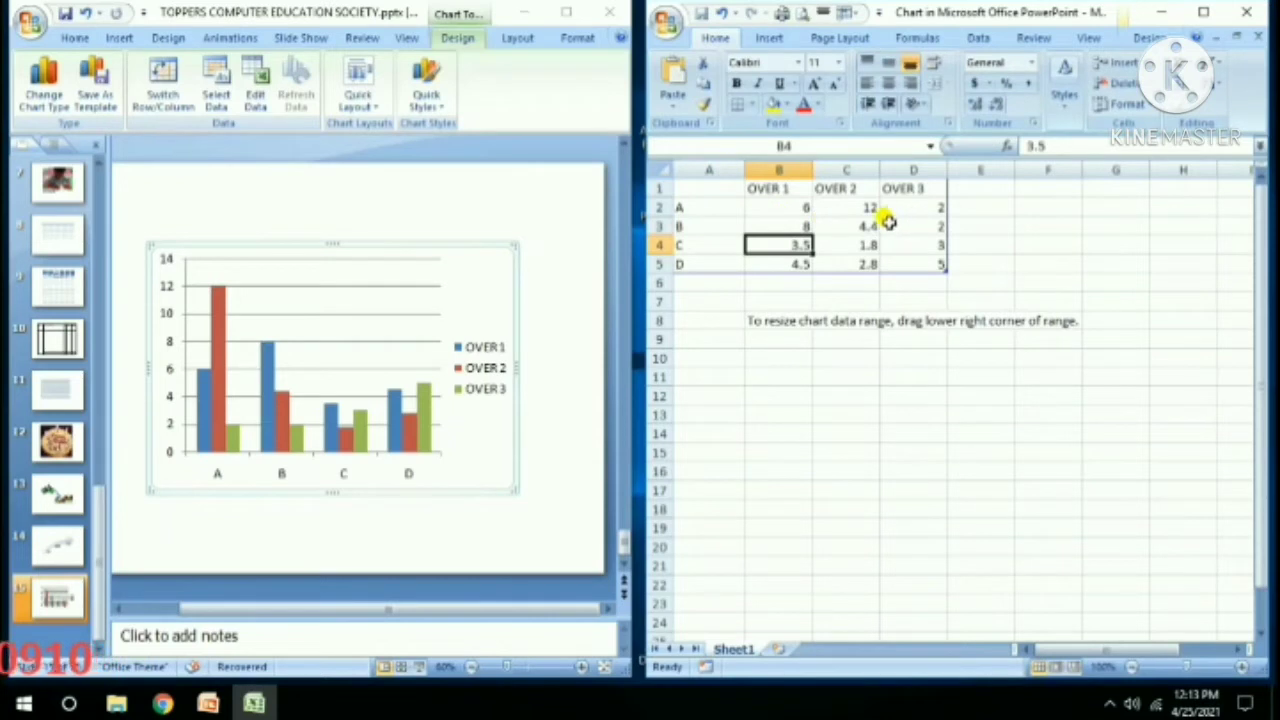
pyautogui.click(834, 222)
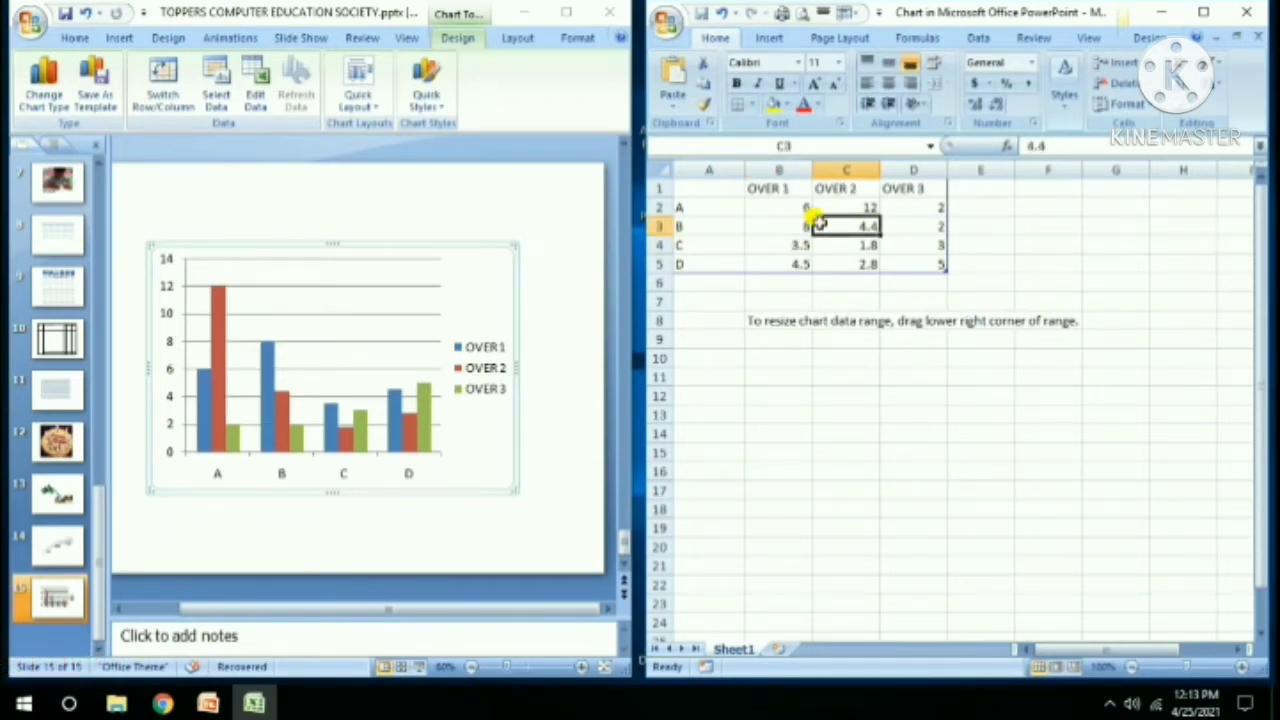
pyautogui.write('16')
pyautogui.press('Return')
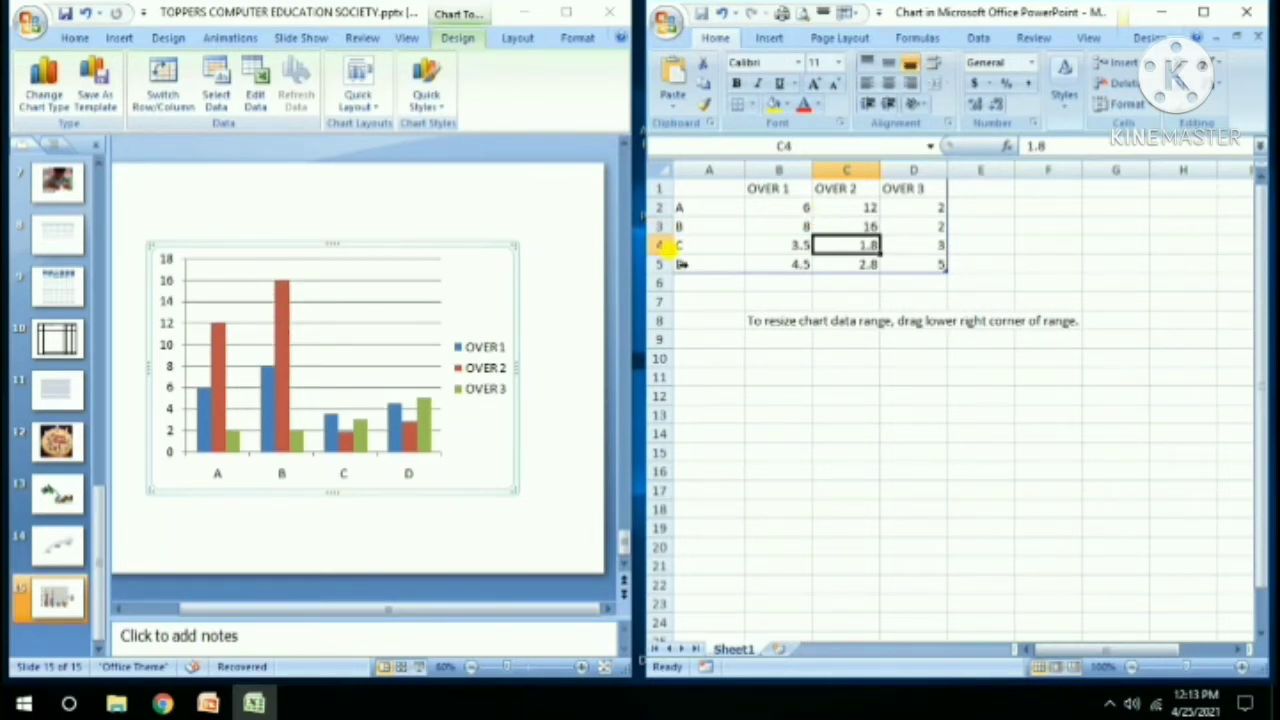
pyautogui.click(922, 222)
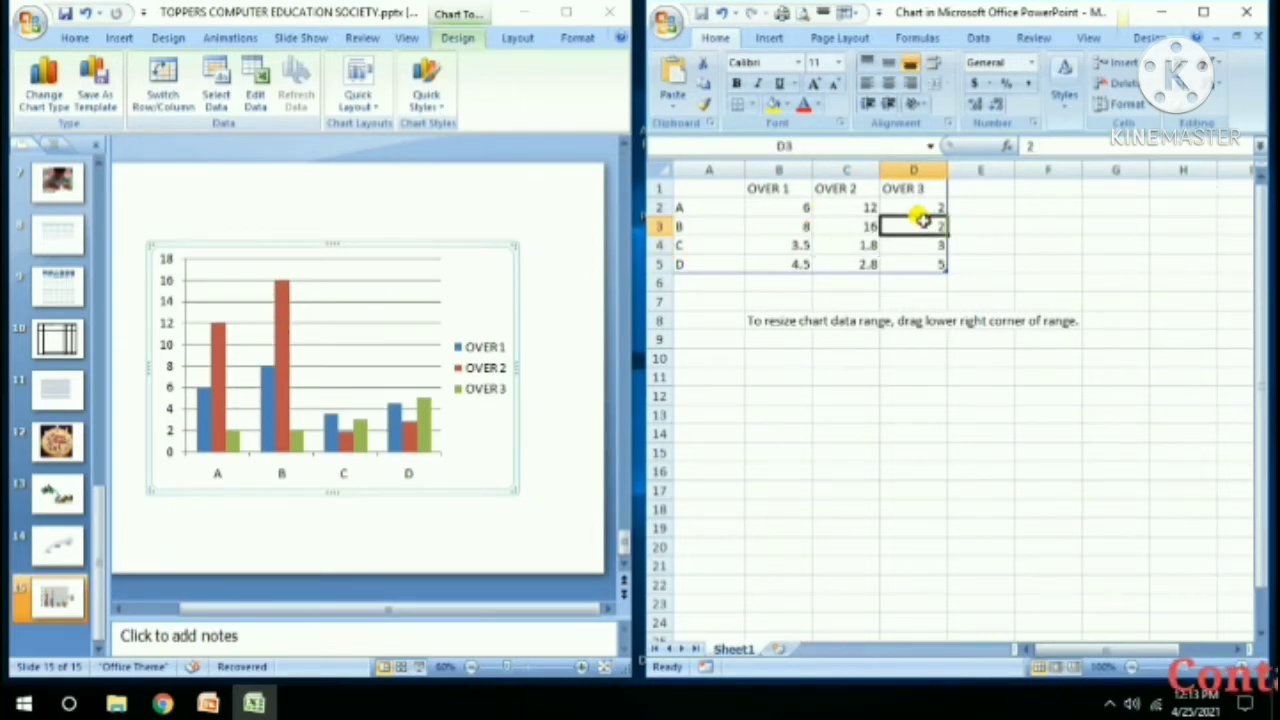
pyautogui.write('4')
pyautogui.press('Return')
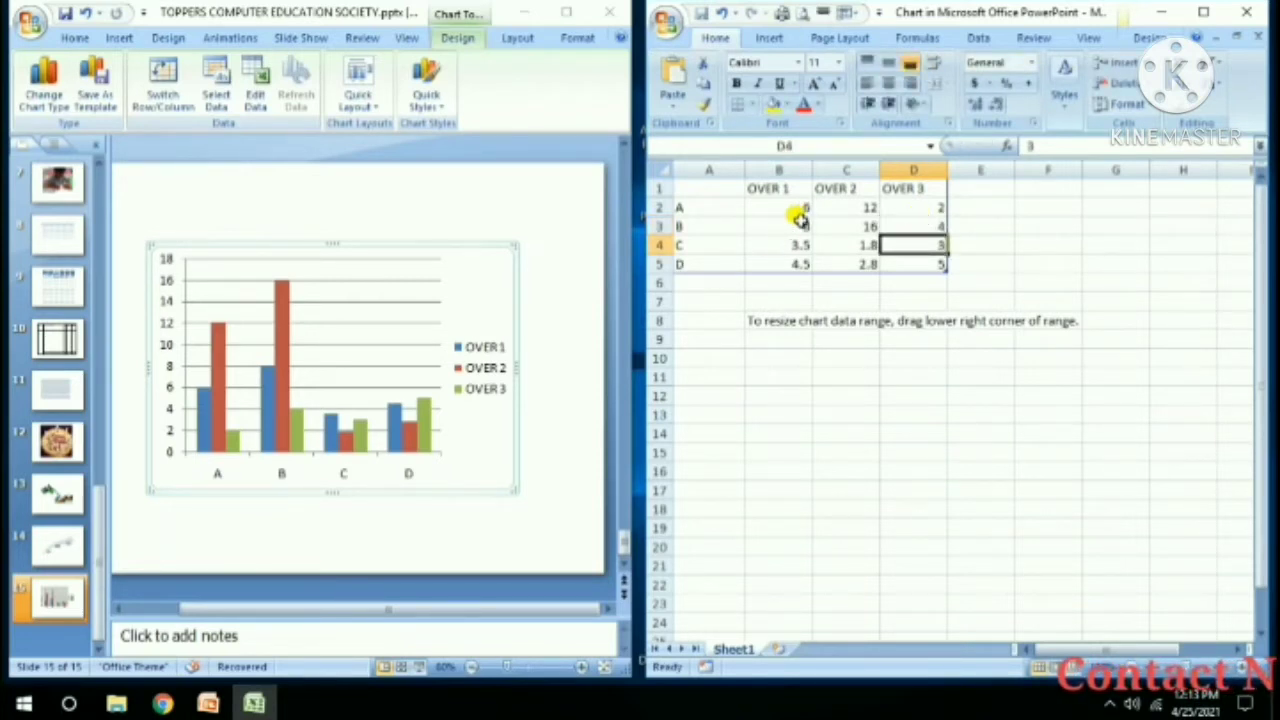
pyautogui.moveTo(800, 220); pyautogui.dragTo(922, 222)
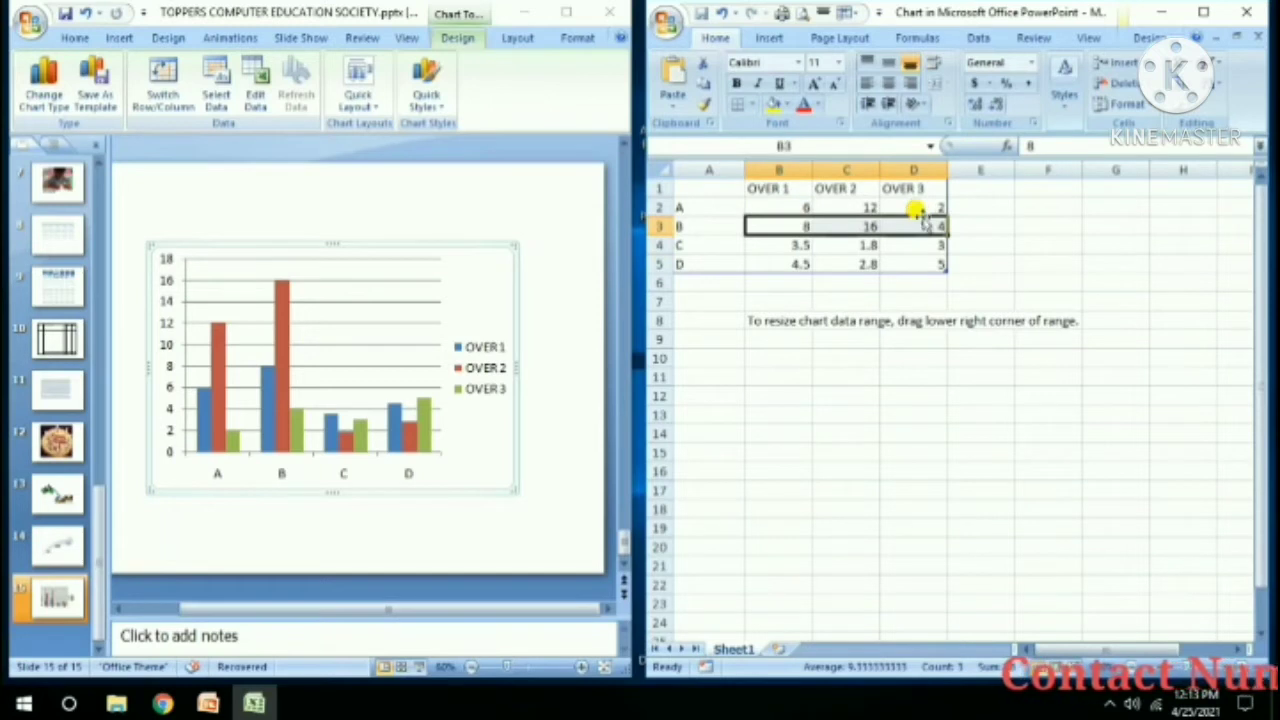
# Enter row C's values 5, 2 and 1 in cells B4 to D4.
pyautogui.click(790, 245)
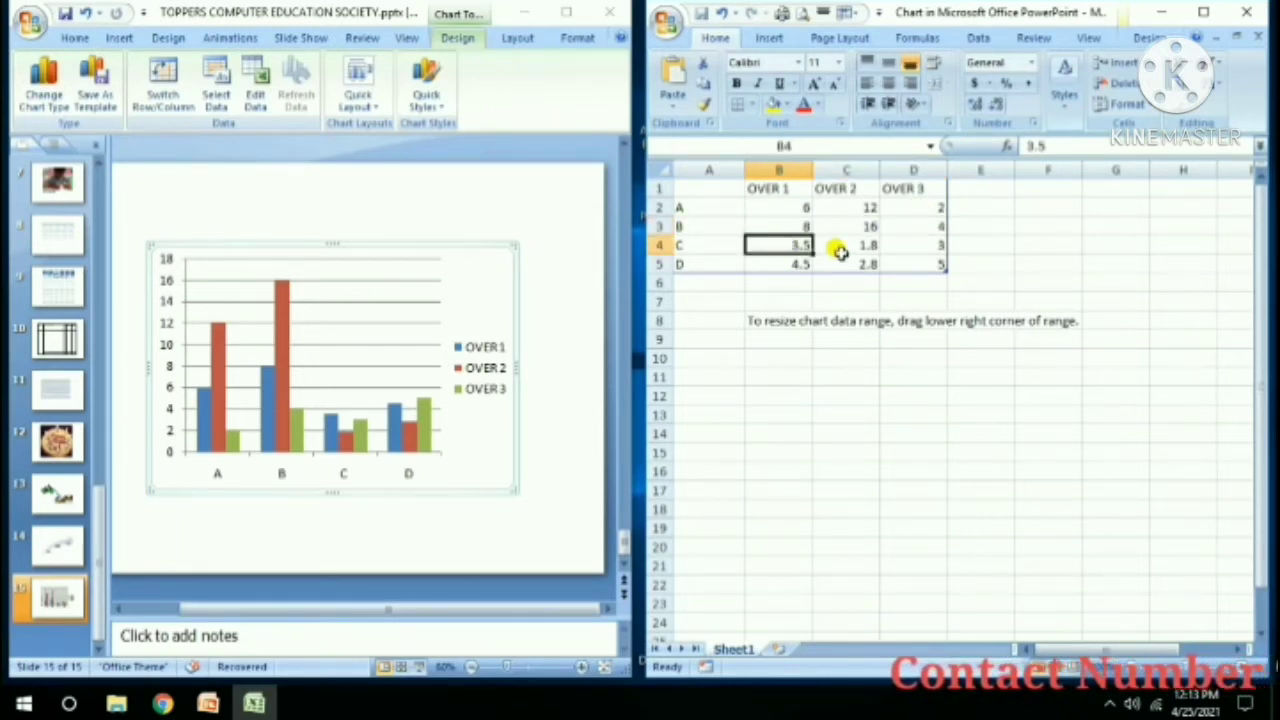
pyautogui.write('5')
pyautogui.press('Return')
pyautogui.click(838, 248)
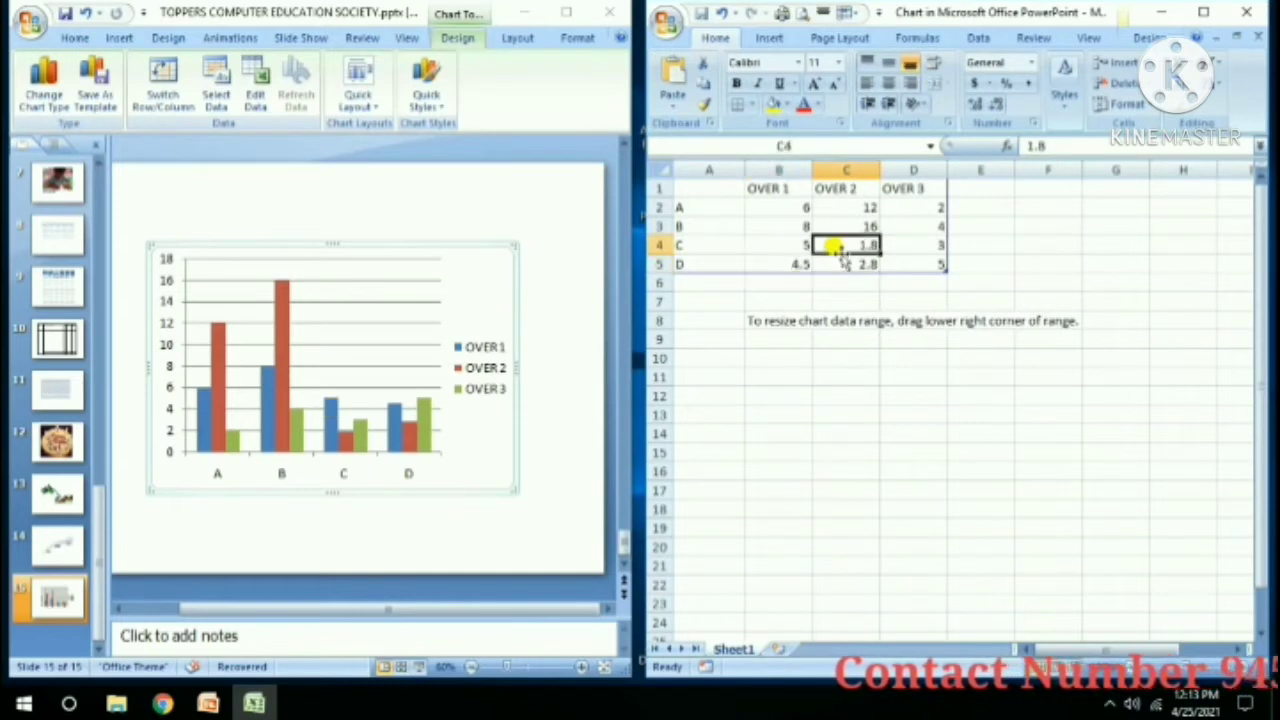
pyautogui.write('20')
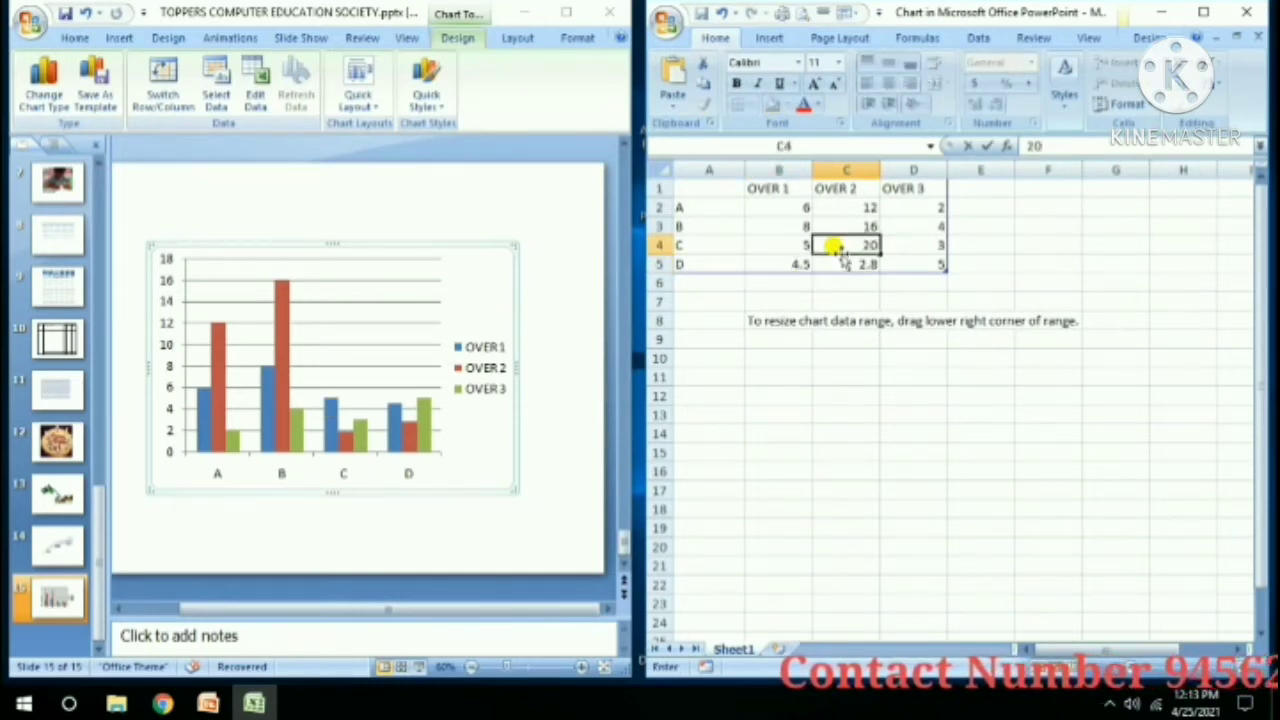
pyautogui.press('Tab')
pyautogui.write('1')
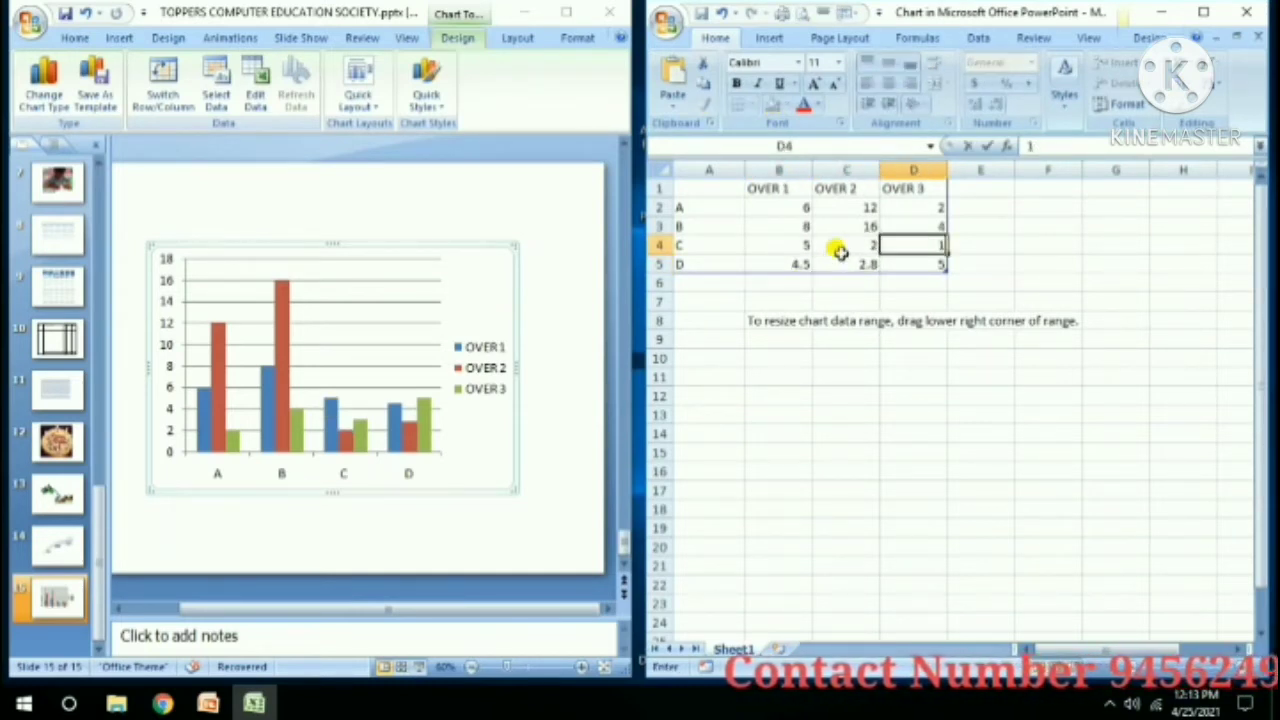
pyautogui.press('Tab')
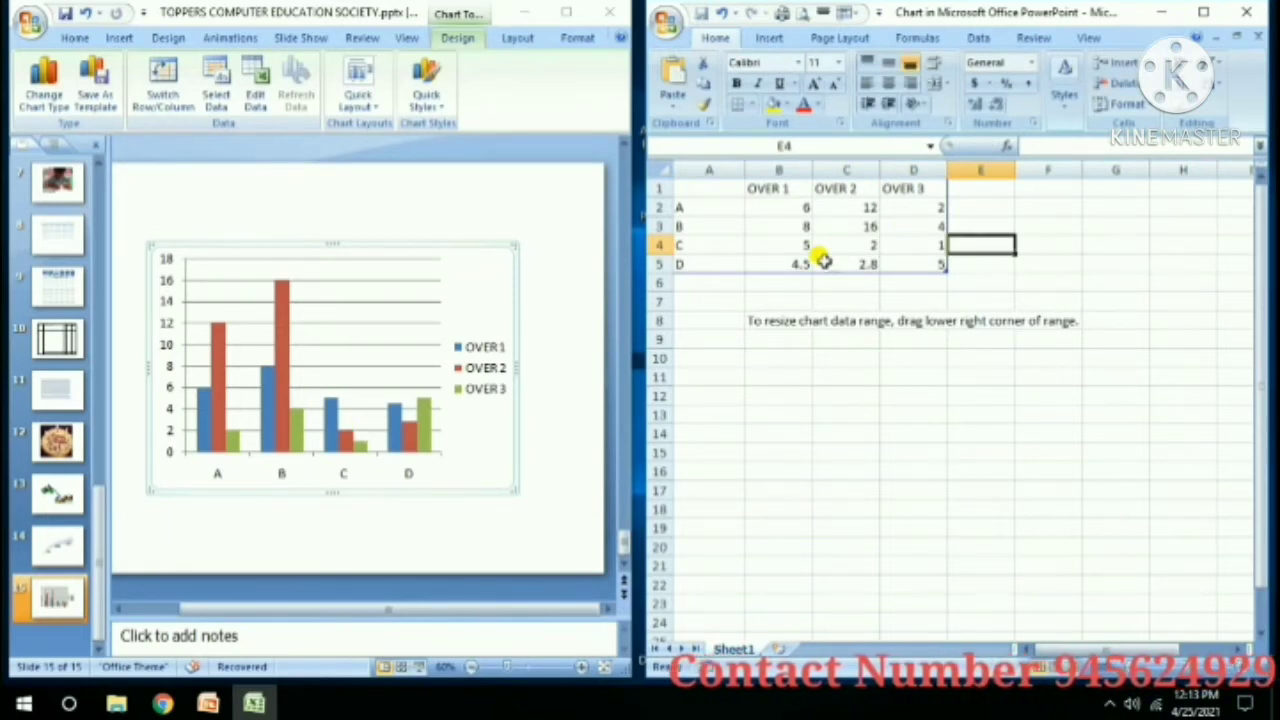
# Enter row D's values 4, 15 and 26 in cells B5 to D5.
pyautogui.click(805, 262)
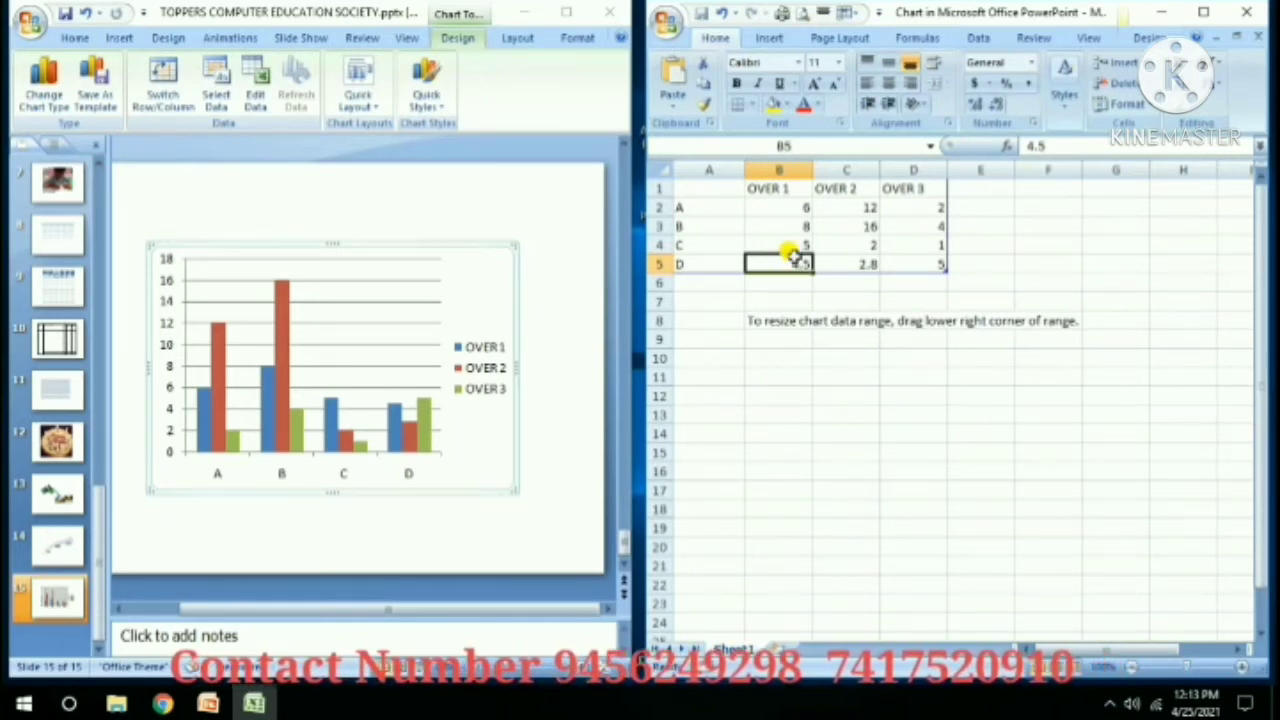
pyautogui.write('45')
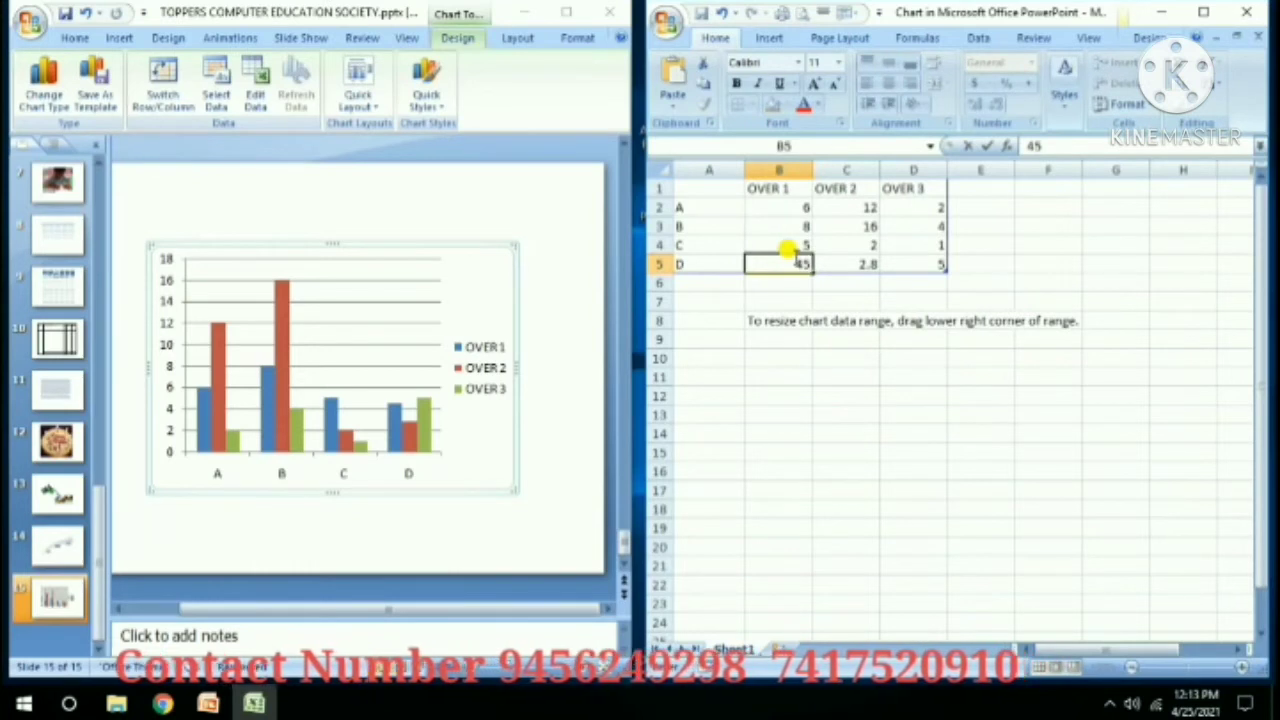
pyautogui.press('Tab')
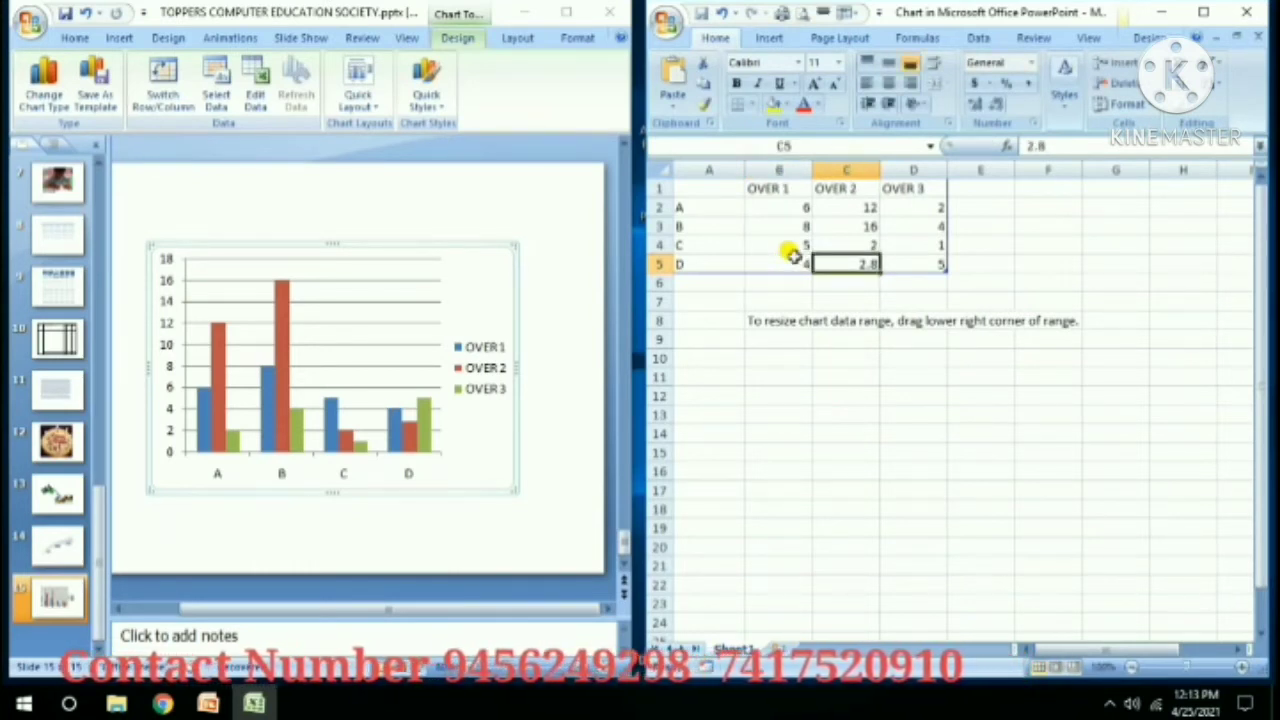
pyautogui.write('15')
pyautogui.press('Tab')
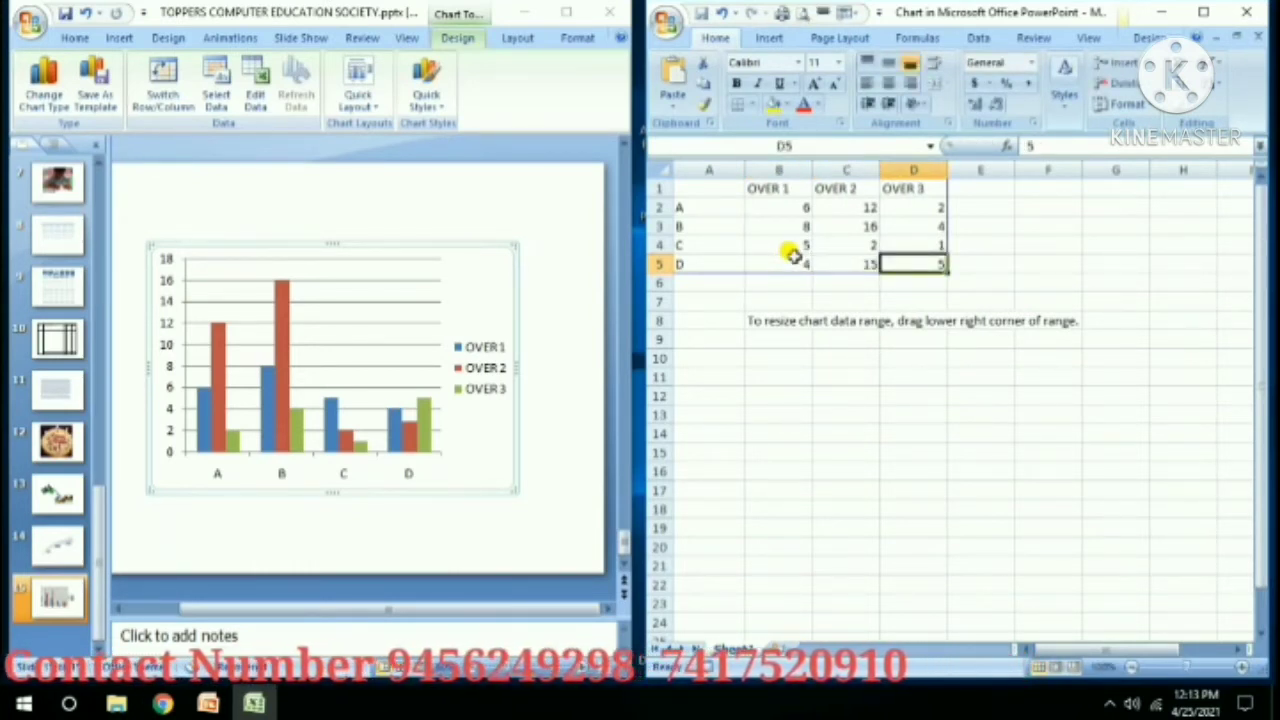
pyautogui.write('26')
pyautogui.press('Return')
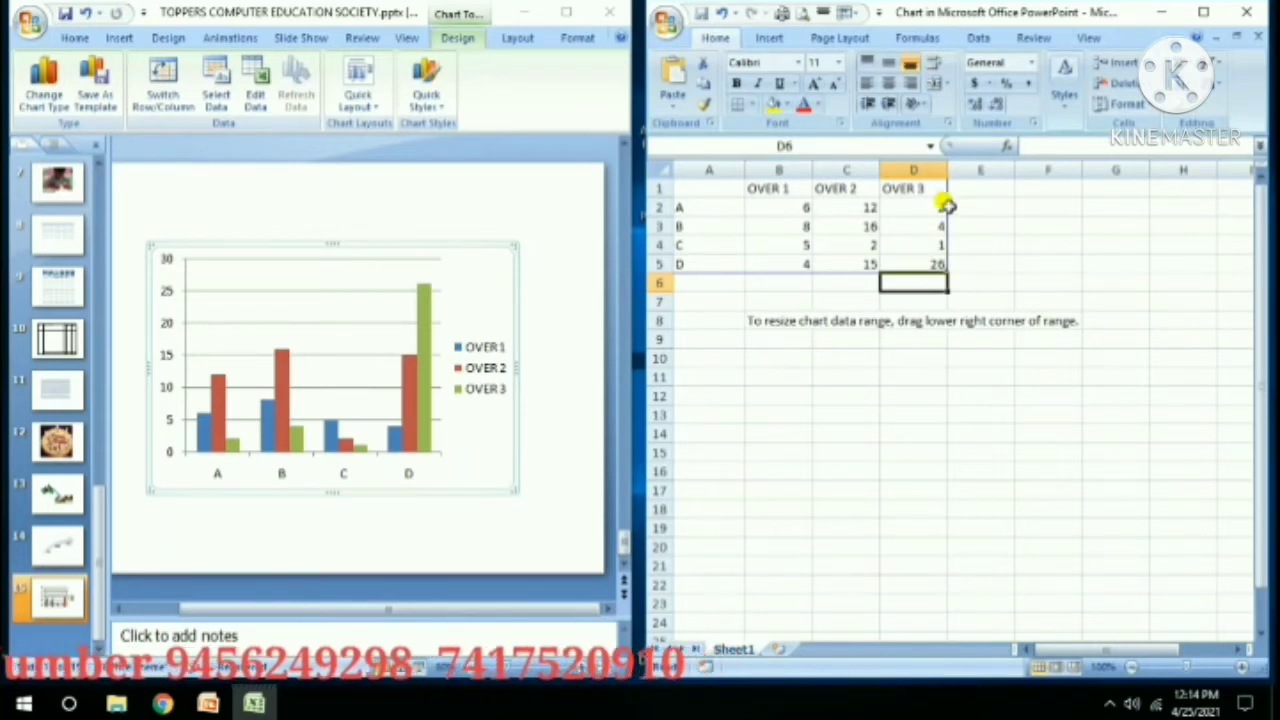
# Minimize the Excel chart data and maximize PowerPoint with the Insert ribbon showing.
pyautogui.click(1170, 10)
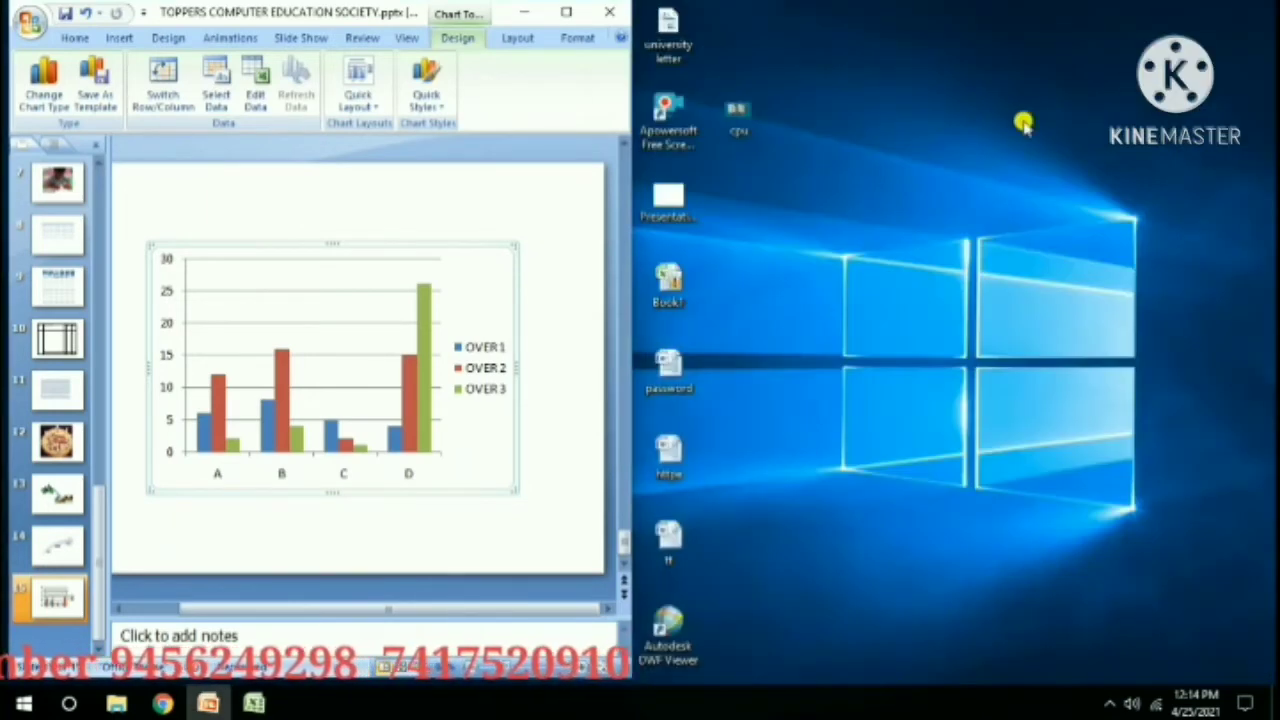
pyautogui.click(566, 12)
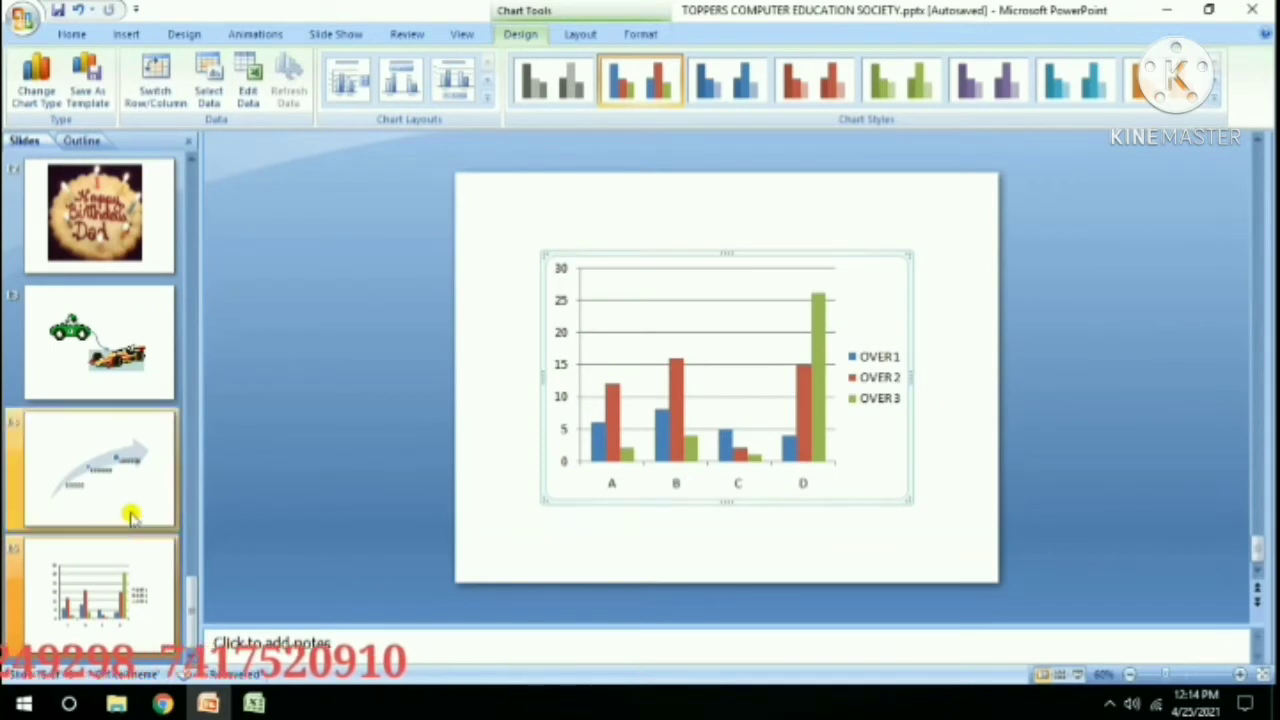
pyautogui.click(145, 34)
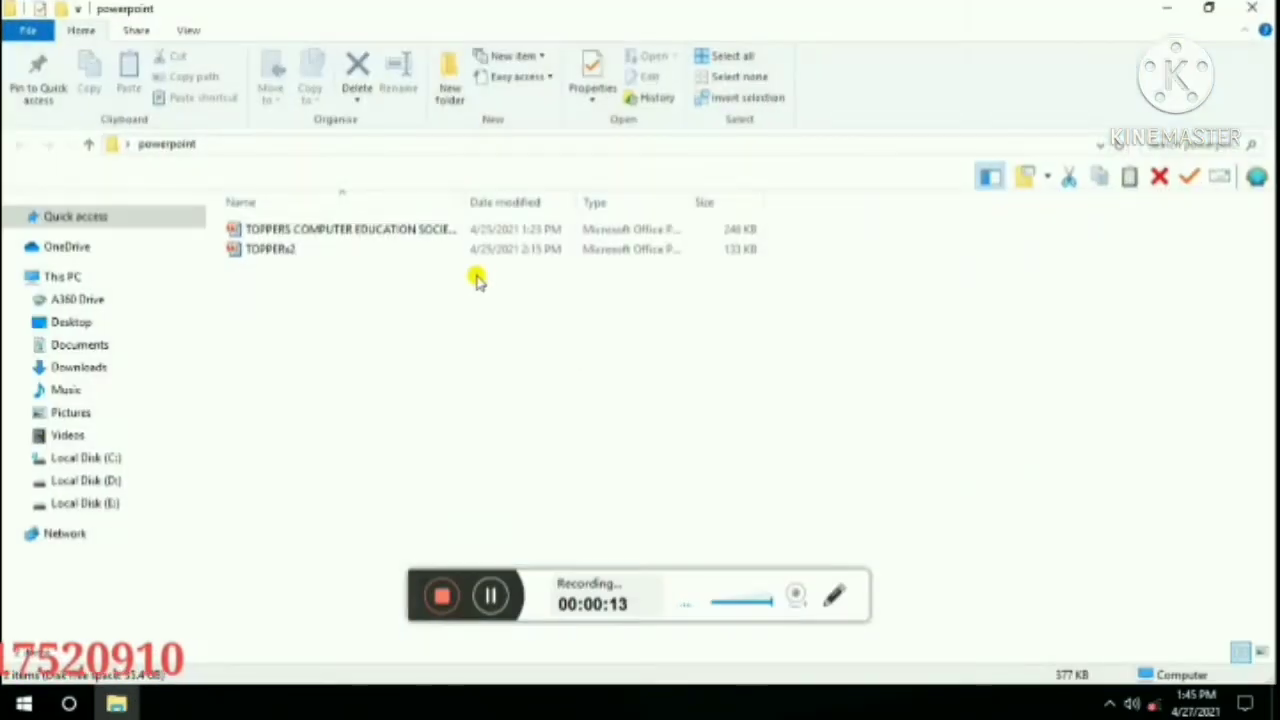
# Open TOPPERS COMPUTER EDUCATION SOCIETY.pptx from the powerpoint folder.
pyautogui.doubleClick(400, 229)
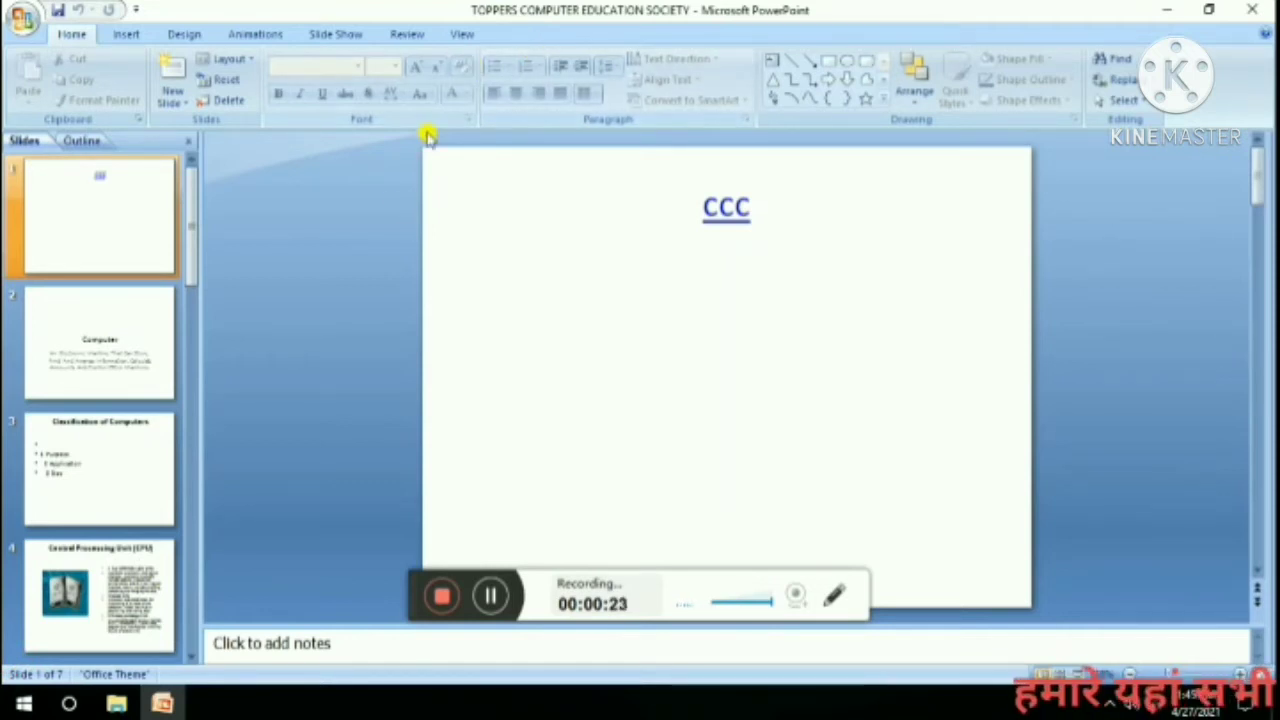
# Hyperlink the word Computer in slide 2's title to the TOPPERs2 presentation.
pyautogui.click(102, 352)
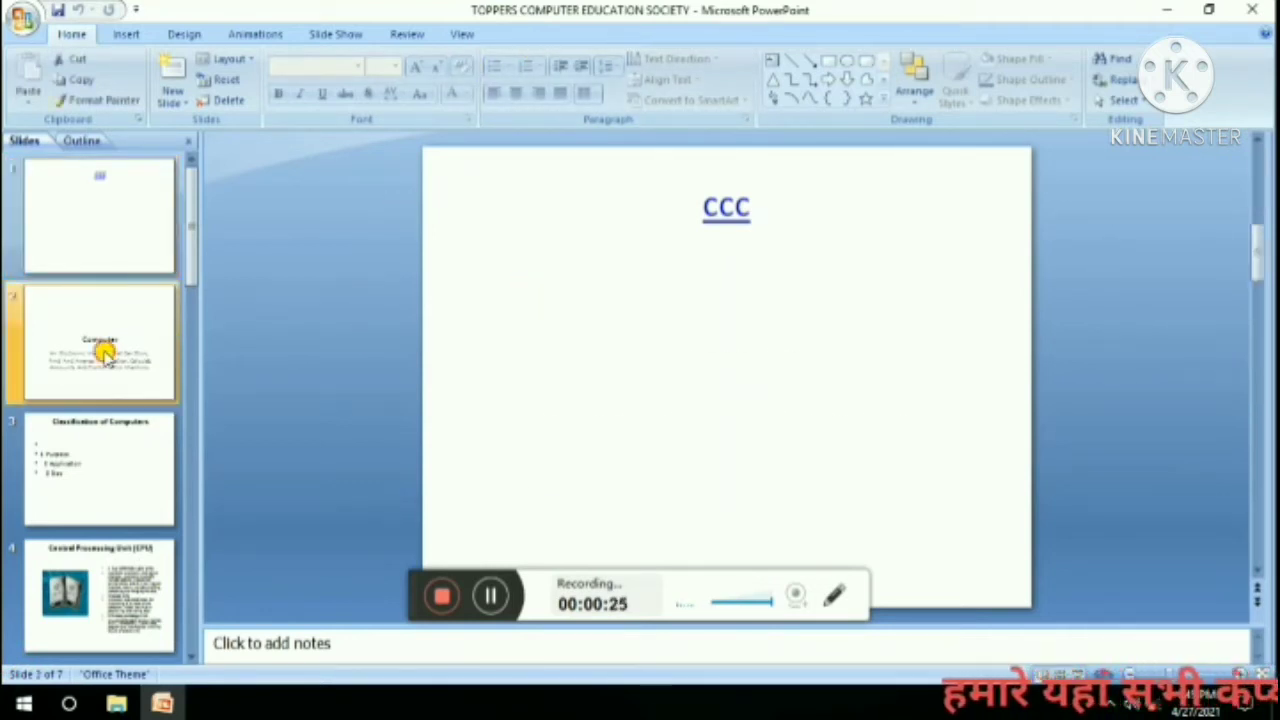
pyautogui.click(130, 36)
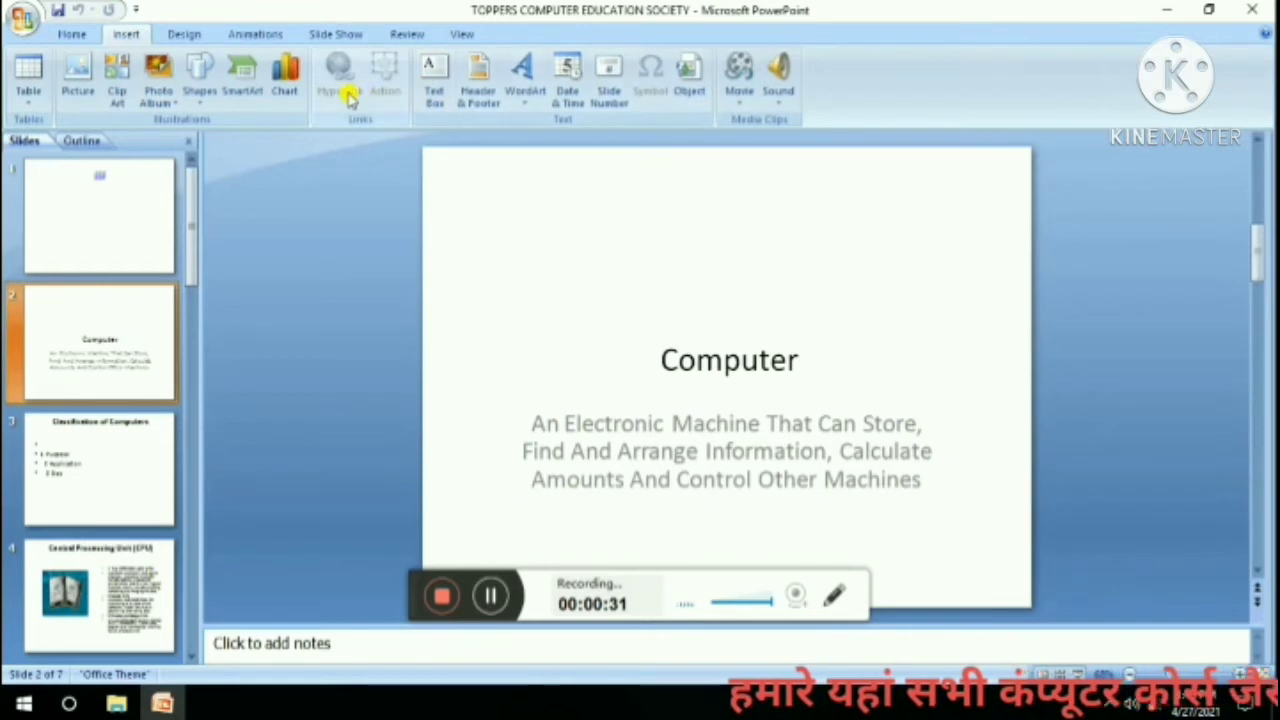
pyautogui.click(629, 423)
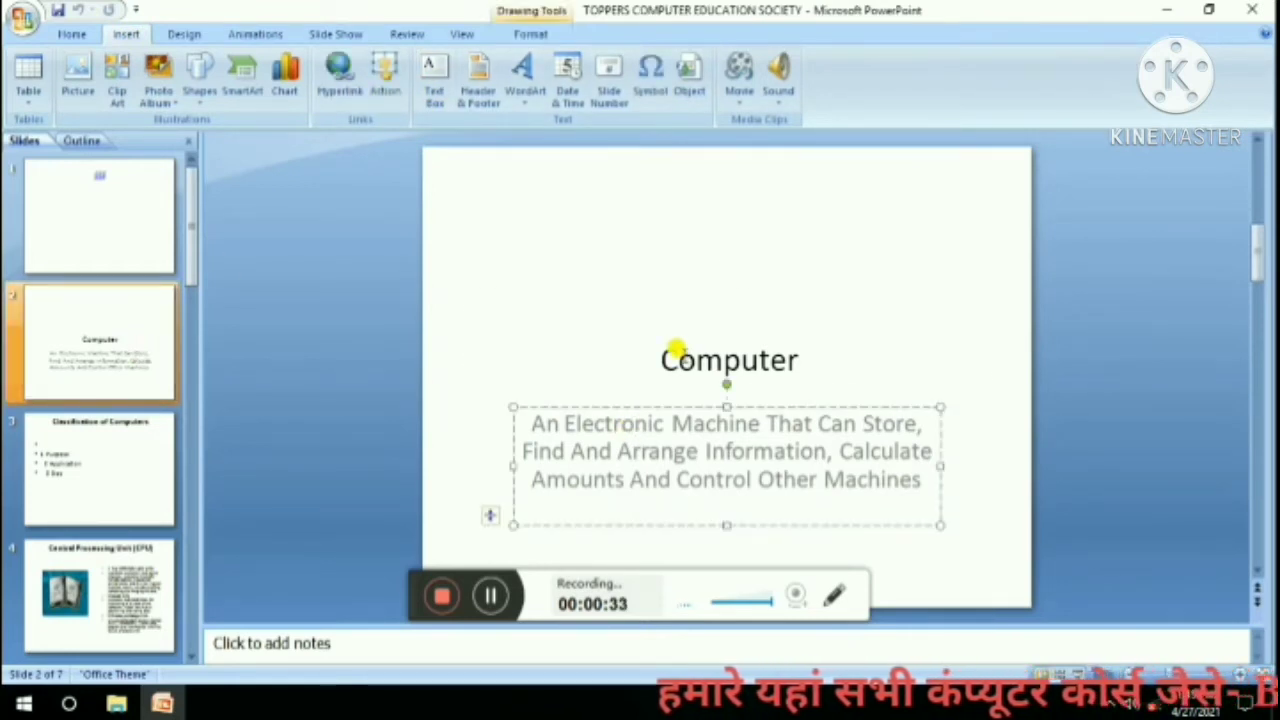
pyautogui.click(636, 352)
pyautogui.moveTo(652, 352); pyautogui.dragTo(792, 354)
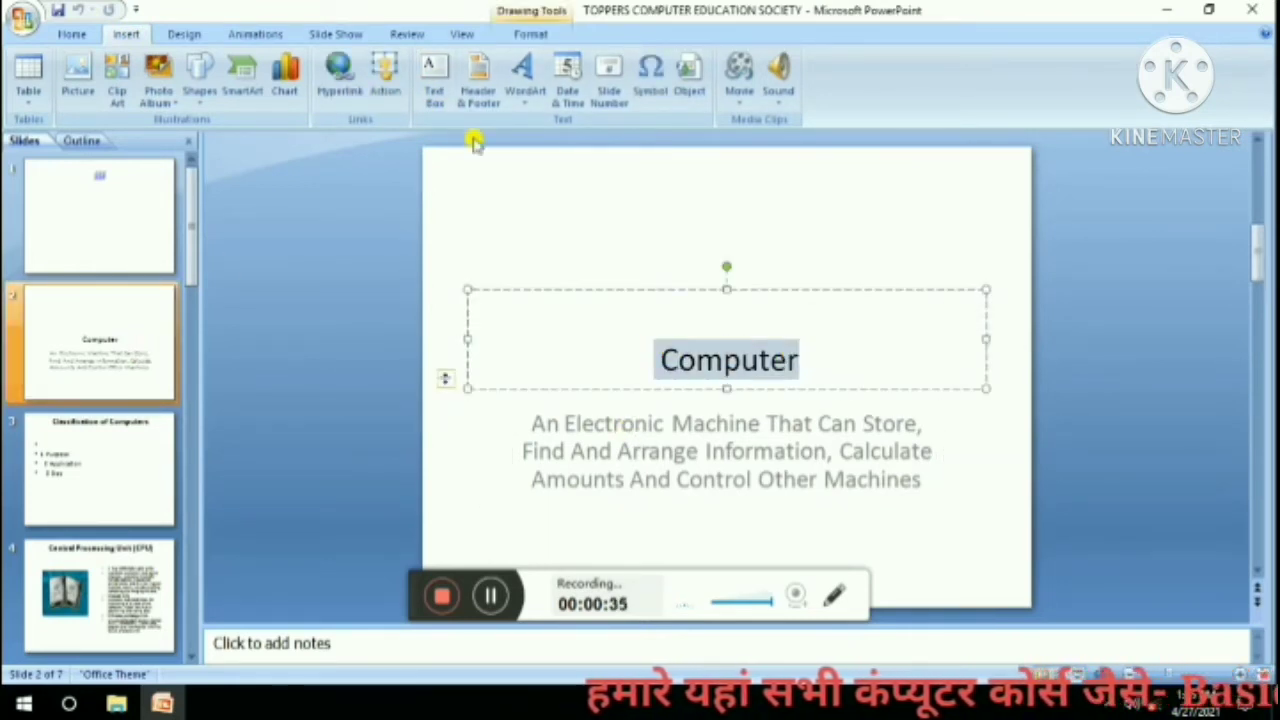
pyautogui.click(345, 85)
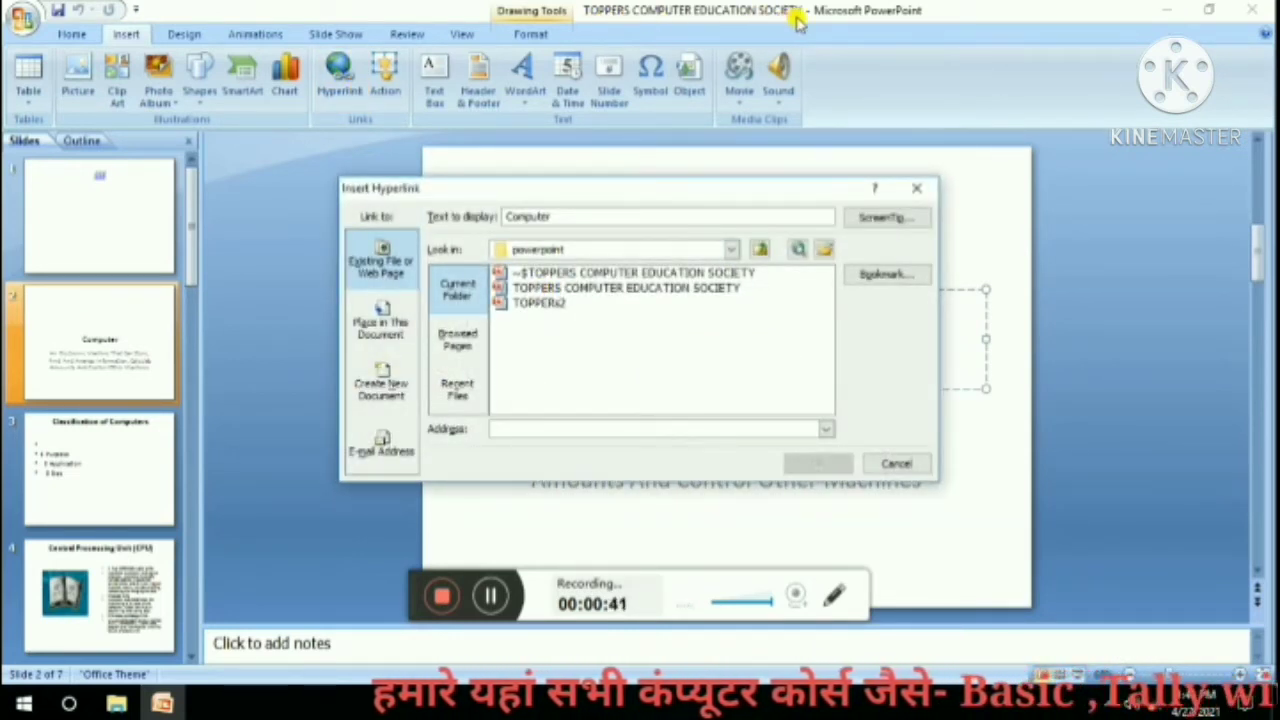
pyautogui.click(536, 304)
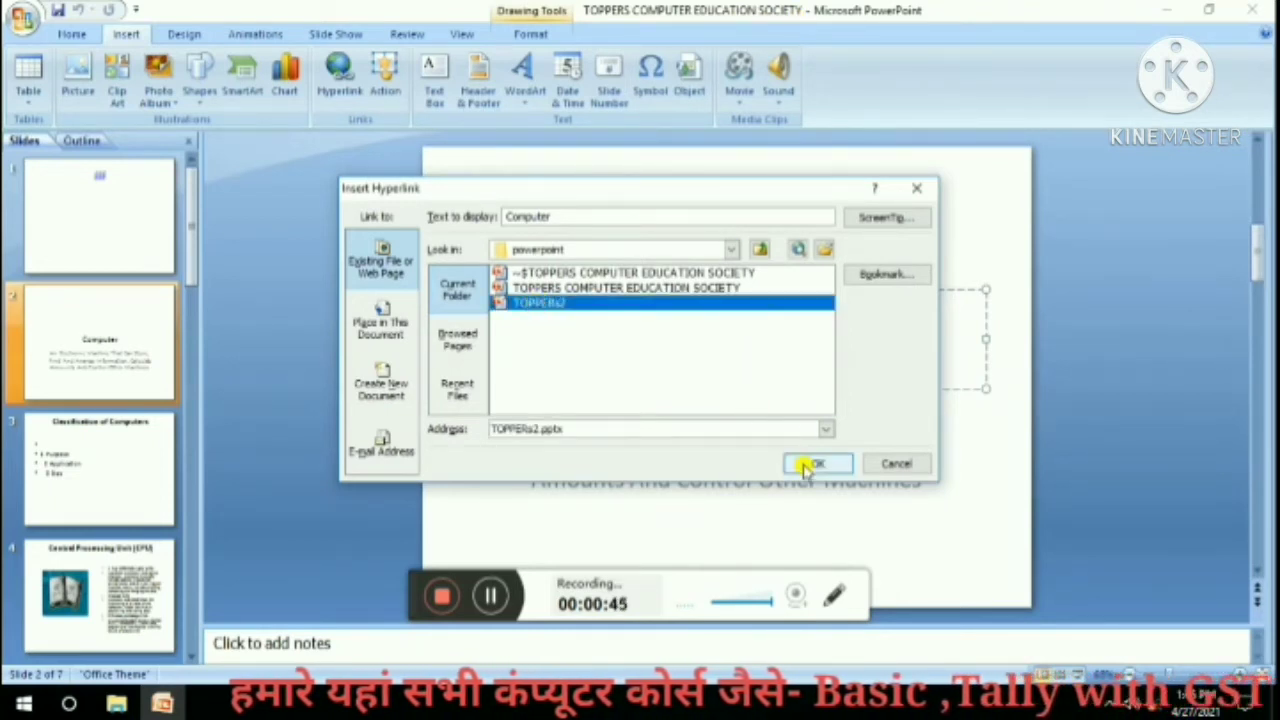
pyautogui.click(812, 464)
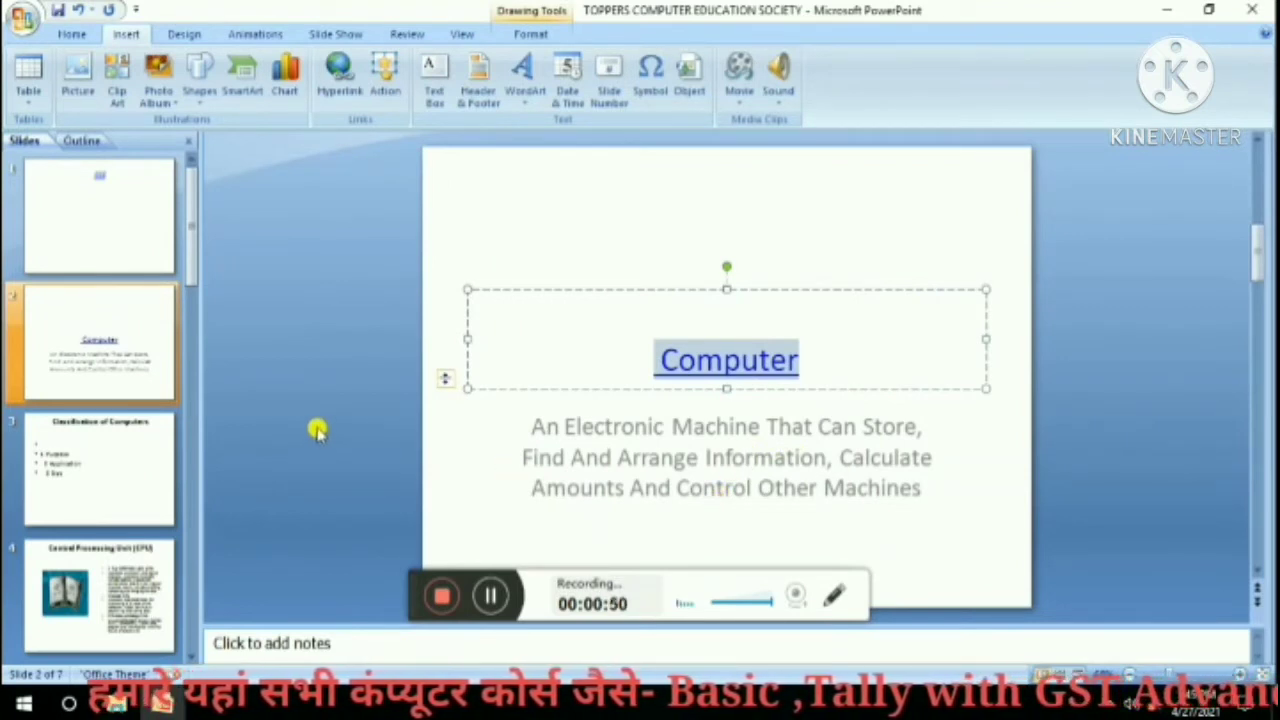
# Follow the Computer hyperlink with Open Hyperlink to open TOPPERs2.
pyautogui.click(666, 429)
pyautogui.click(706, 350)
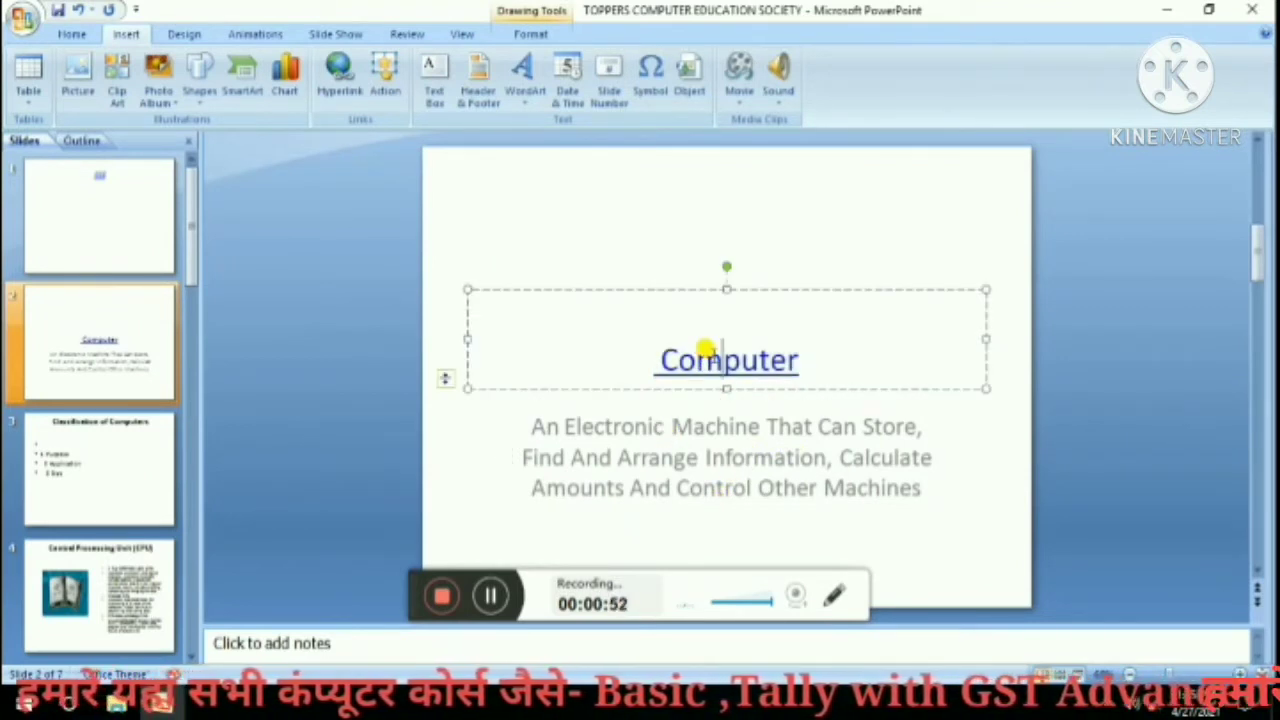
pyautogui.rightClick(706, 350)
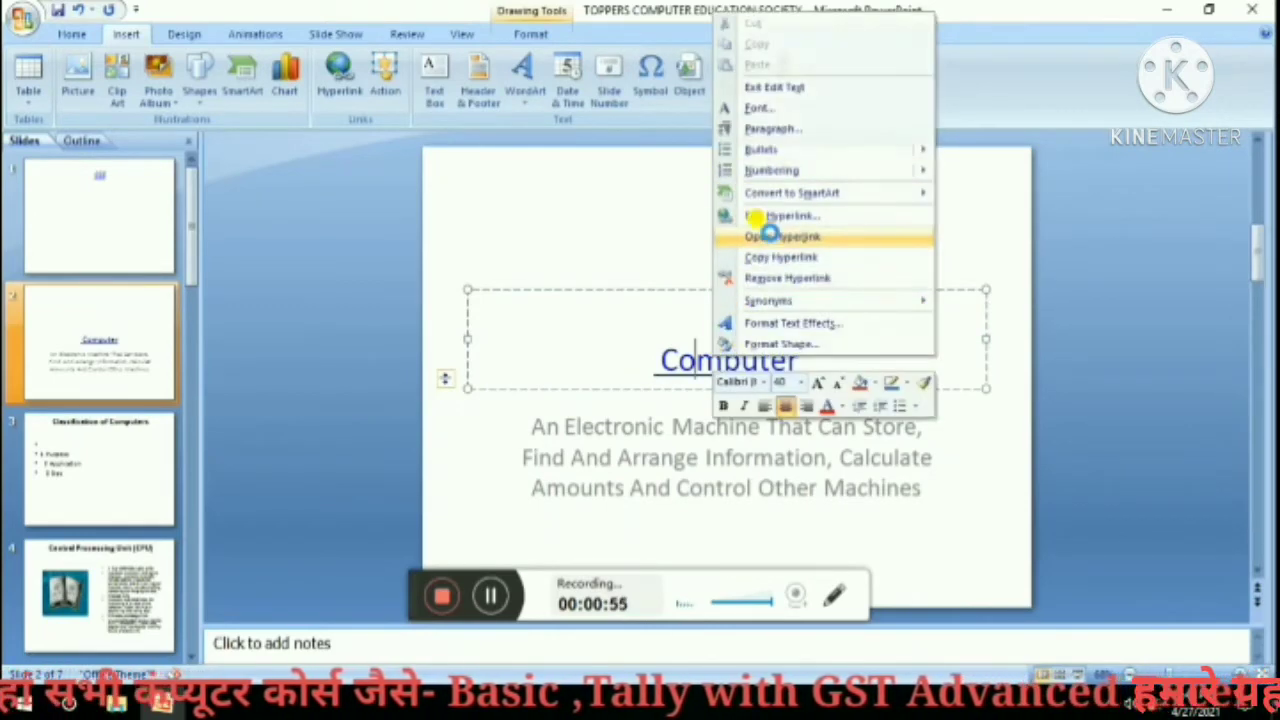
pyautogui.click(776, 237)
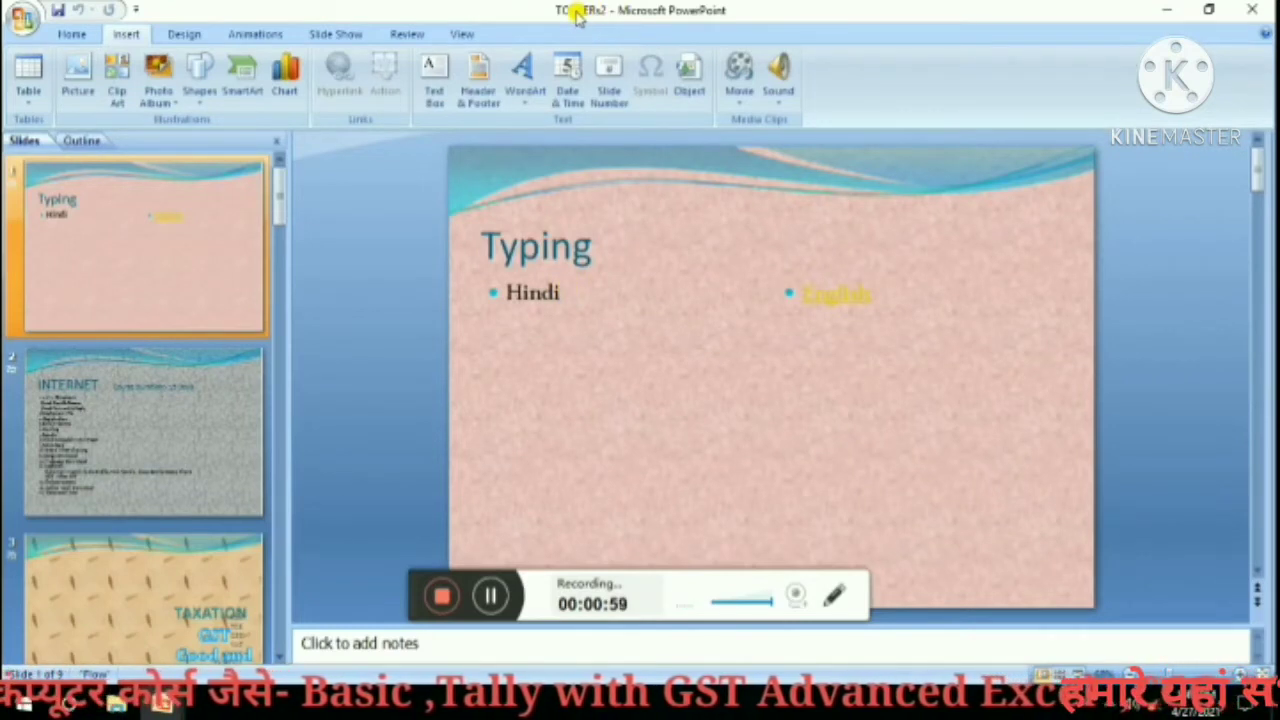
# Hyperlink the word Hindi to the TOPPERS COMPUTER EDUCATION SOCIETY presentation.
pyautogui.moveTo(560, 294); pyautogui.dragTo(486, 290)
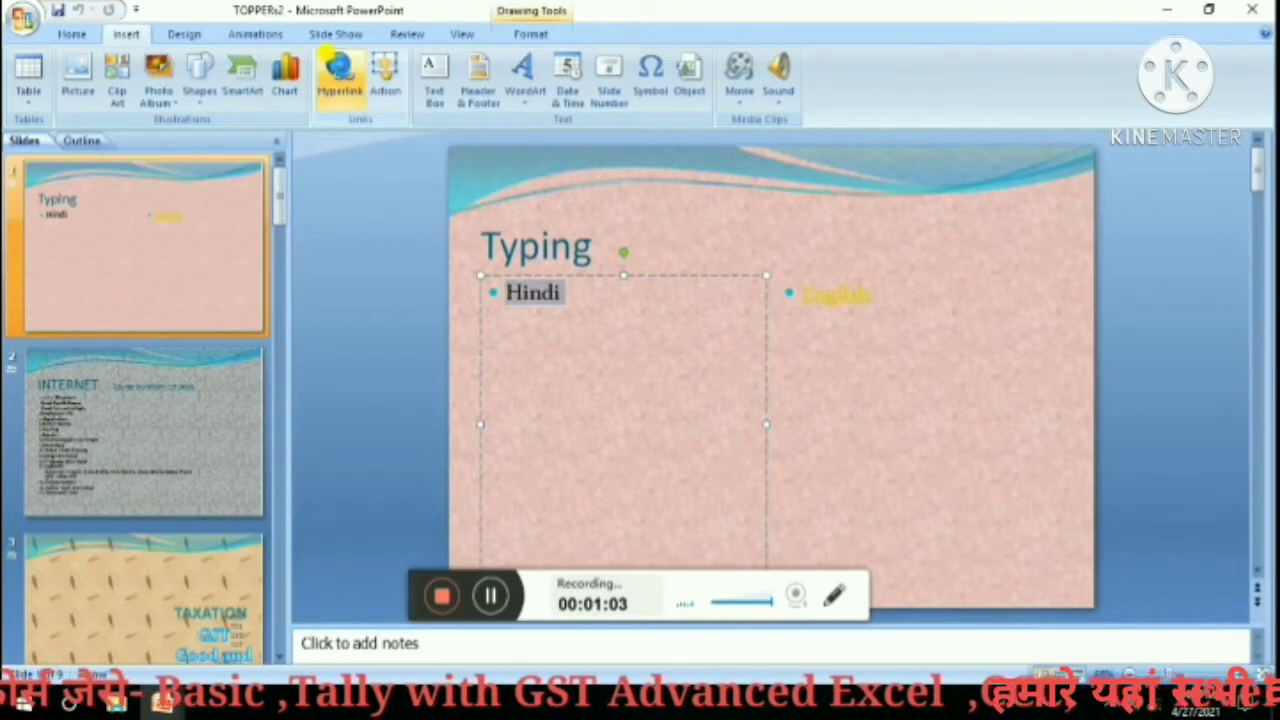
pyautogui.click(339, 70)
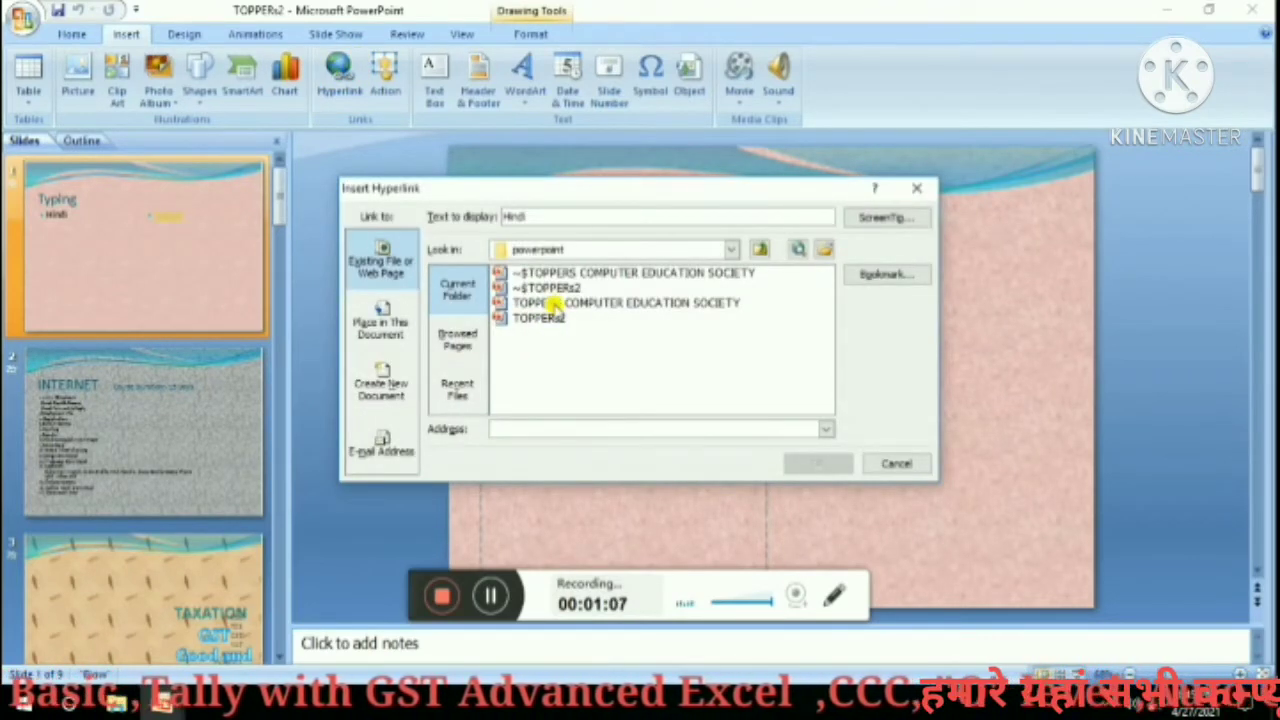
pyautogui.click(553, 303)
pyautogui.click(820, 464)
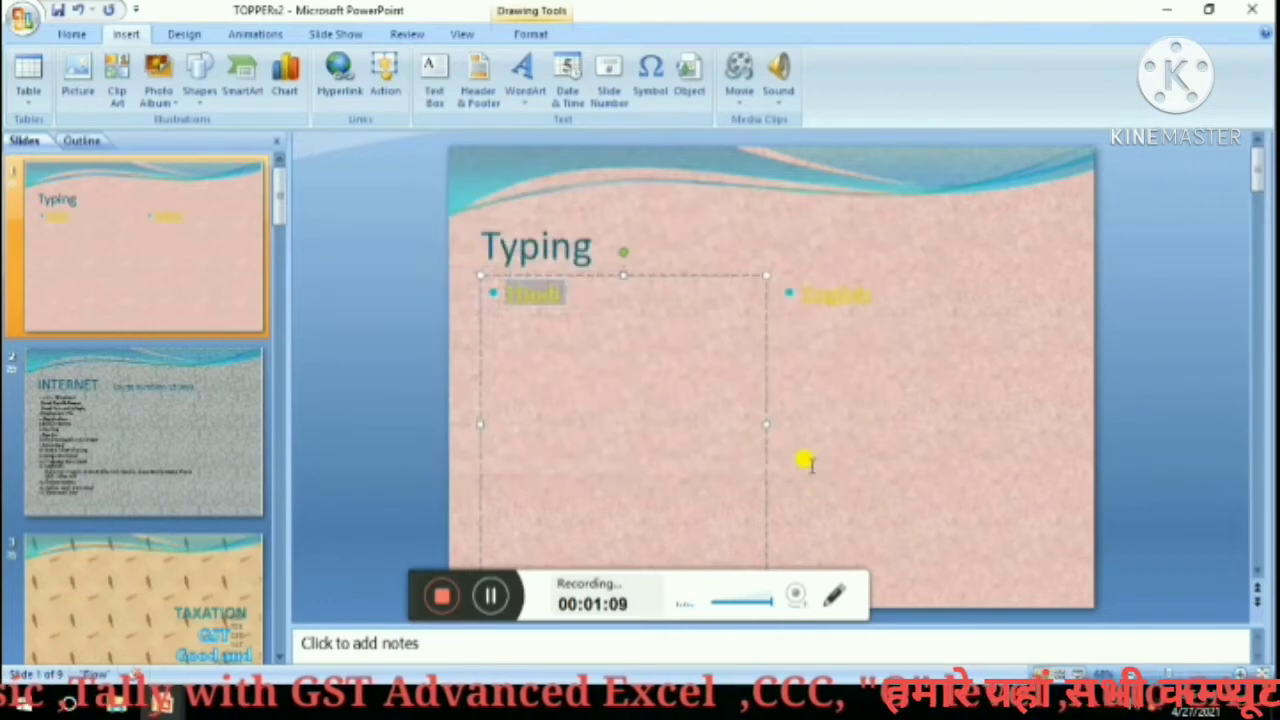
# Follow the Hindi hyperlink back to TOPPERS COMPUTER EDUCATION SOCIETY.
pyautogui.click(568, 338)
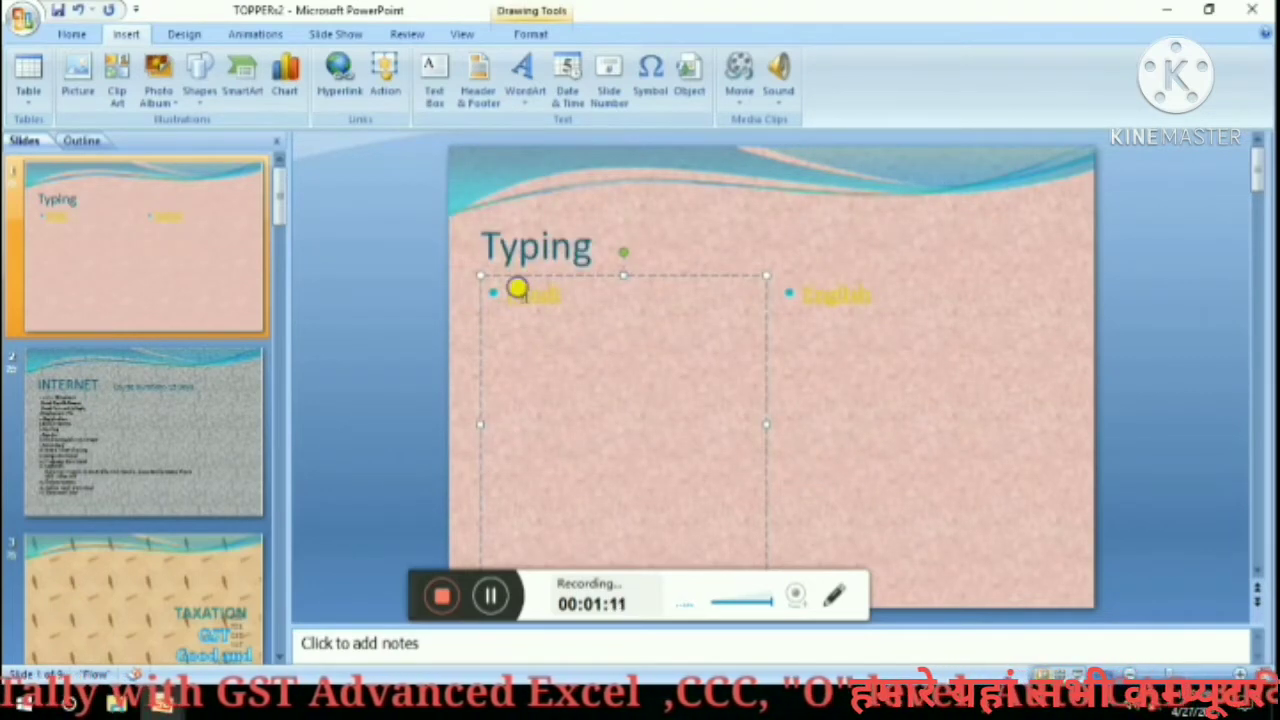
pyautogui.rightClick(517, 289)
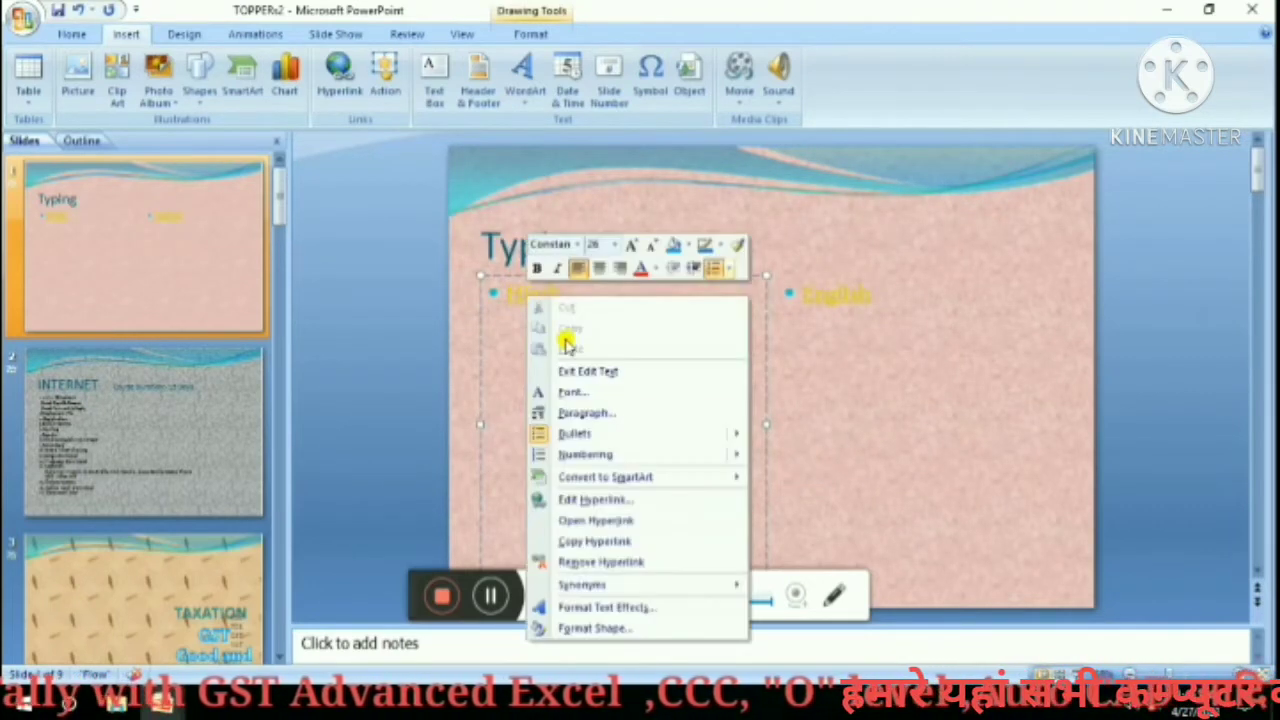
pyautogui.click(585, 521)
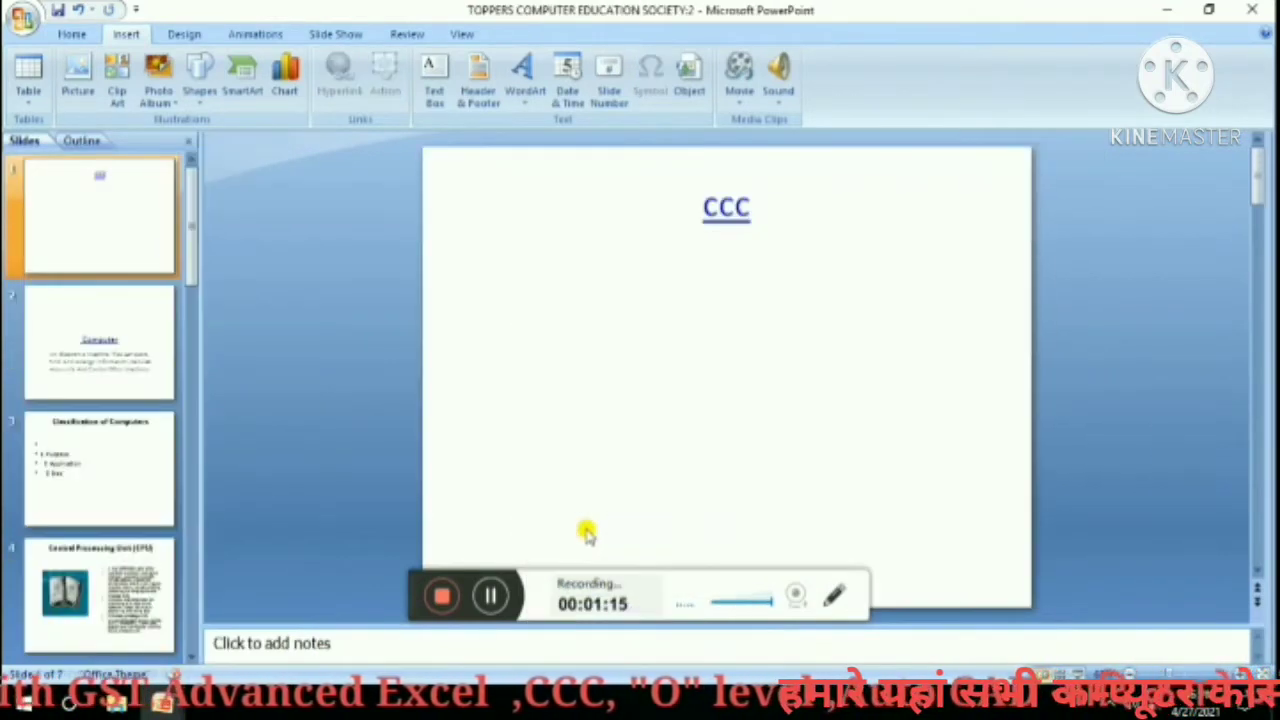
# From slide 2, open the Computer hyperlink to reach TOPPERs2's Typing slide.
pyautogui.click(138, 350)
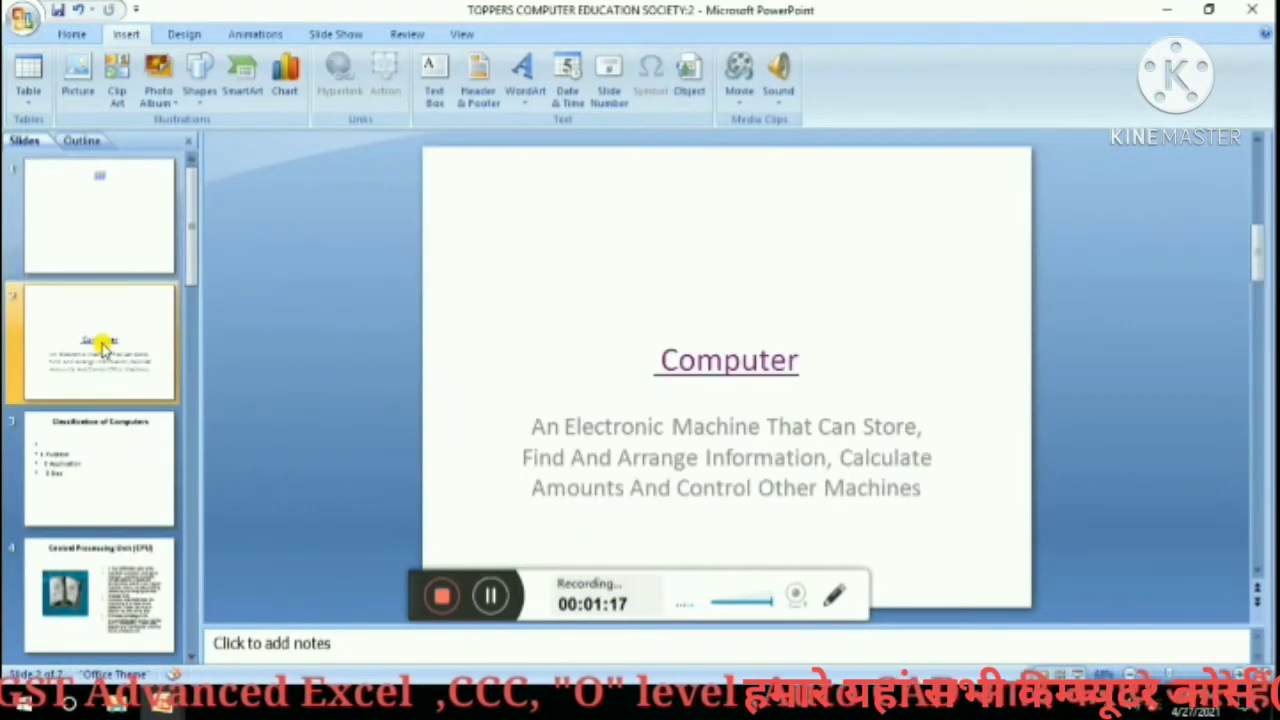
pyautogui.rightClick(705, 360)
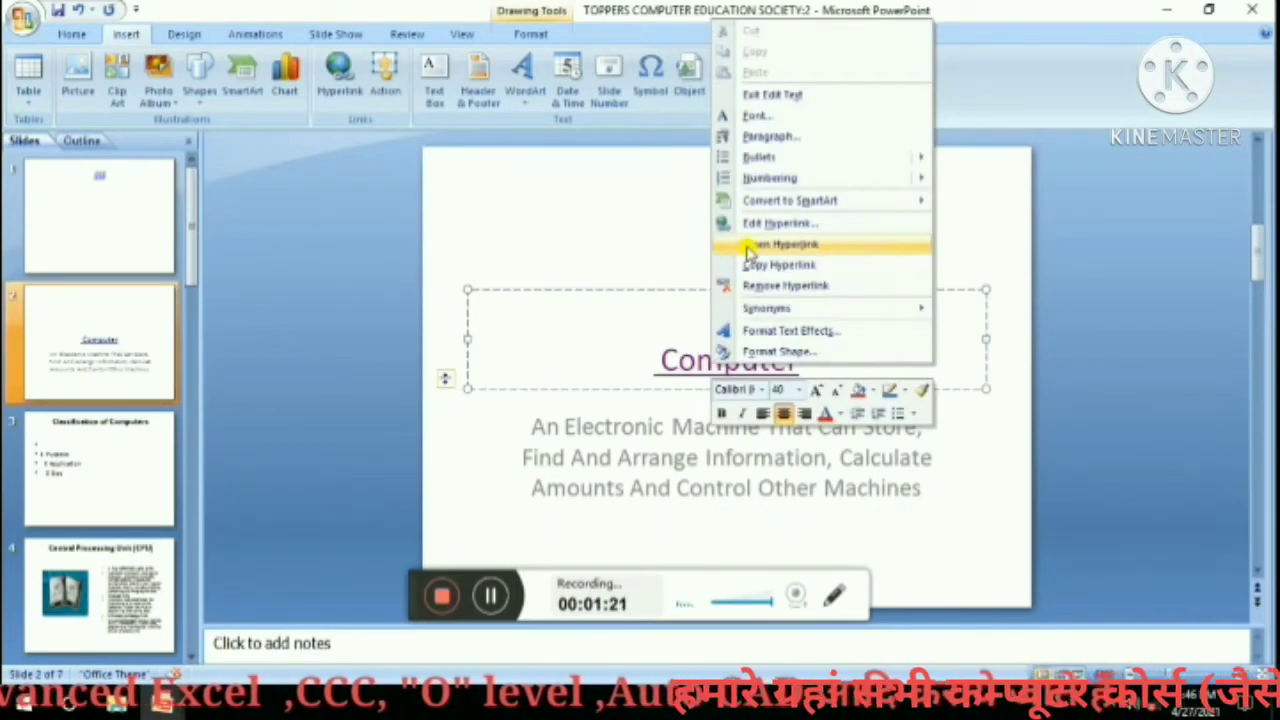
pyautogui.click(749, 246)
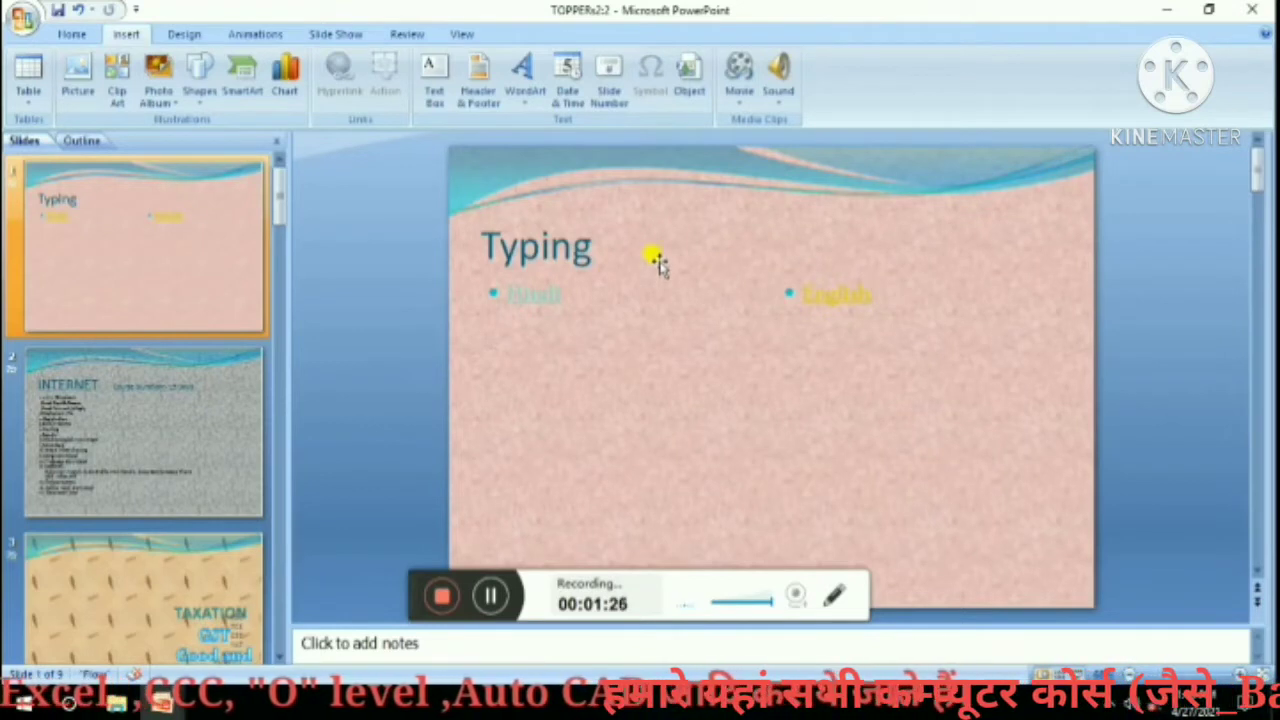
pyautogui.click(181, 35)
pyautogui.click(127, 34)
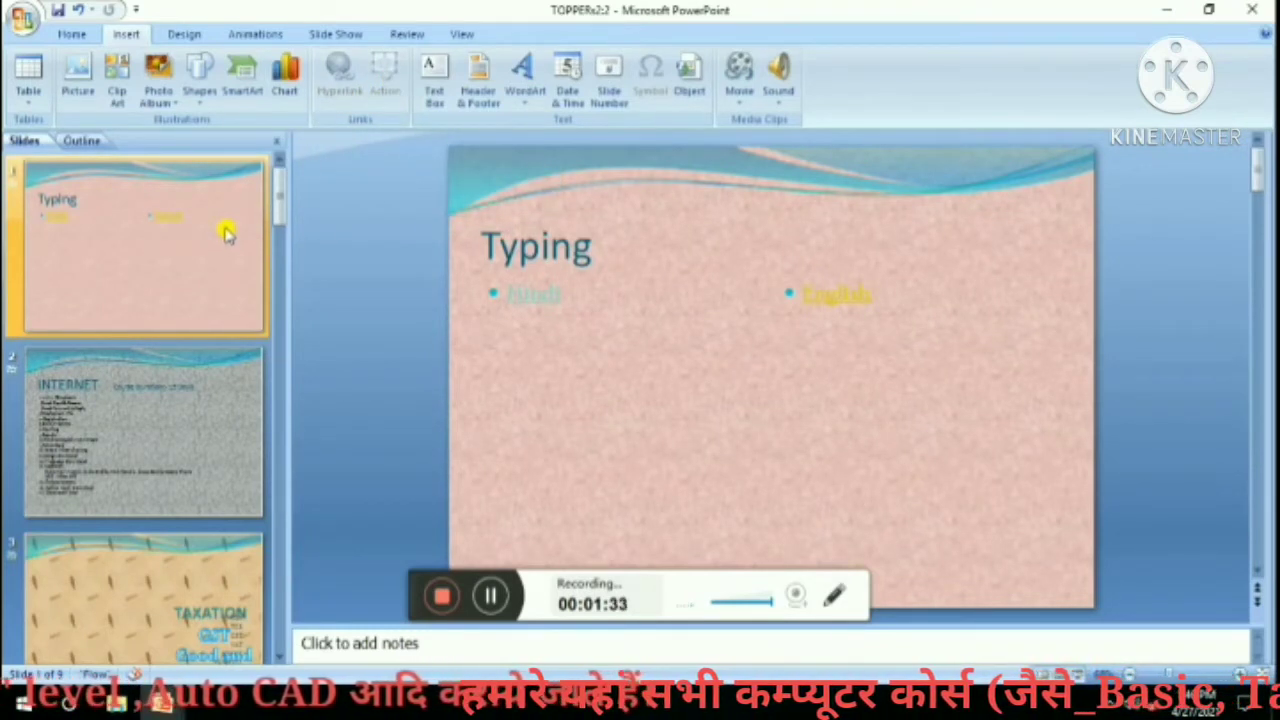
# Draw a blue rectangle at the Typing slide's top right with a Next Slide hyperlink action.
pyautogui.click(200, 68)
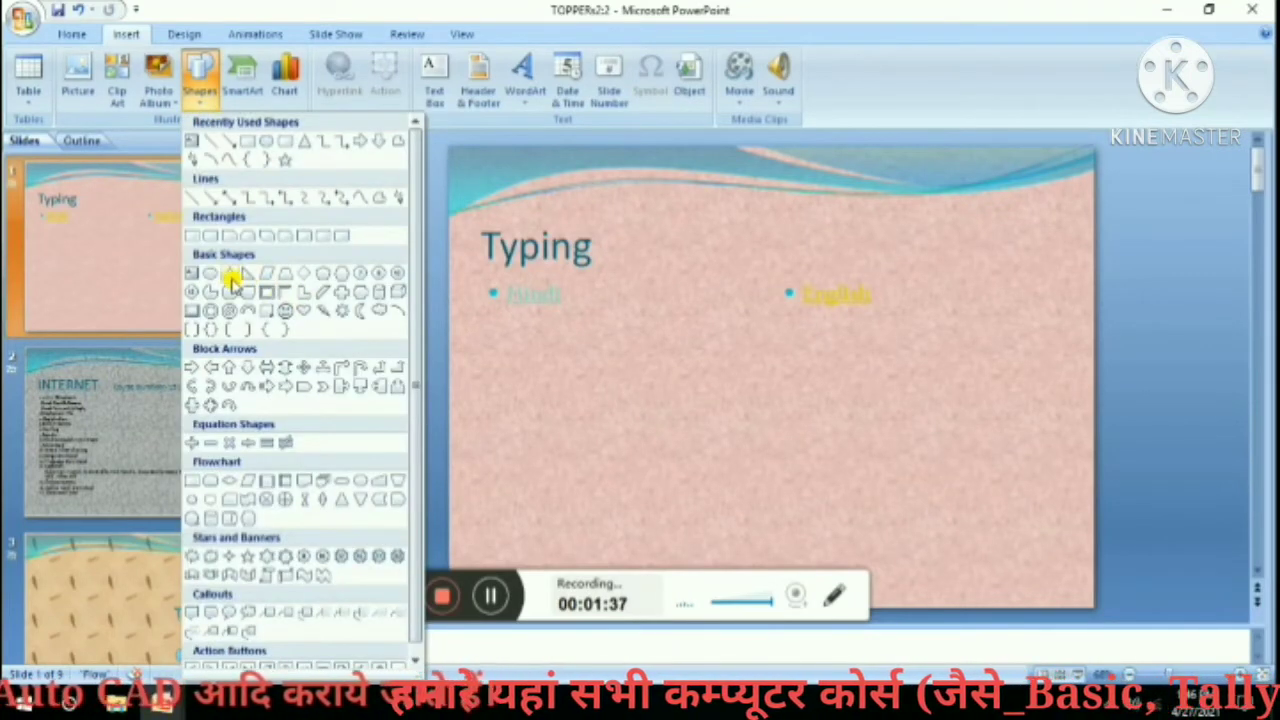
pyautogui.click(287, 236)
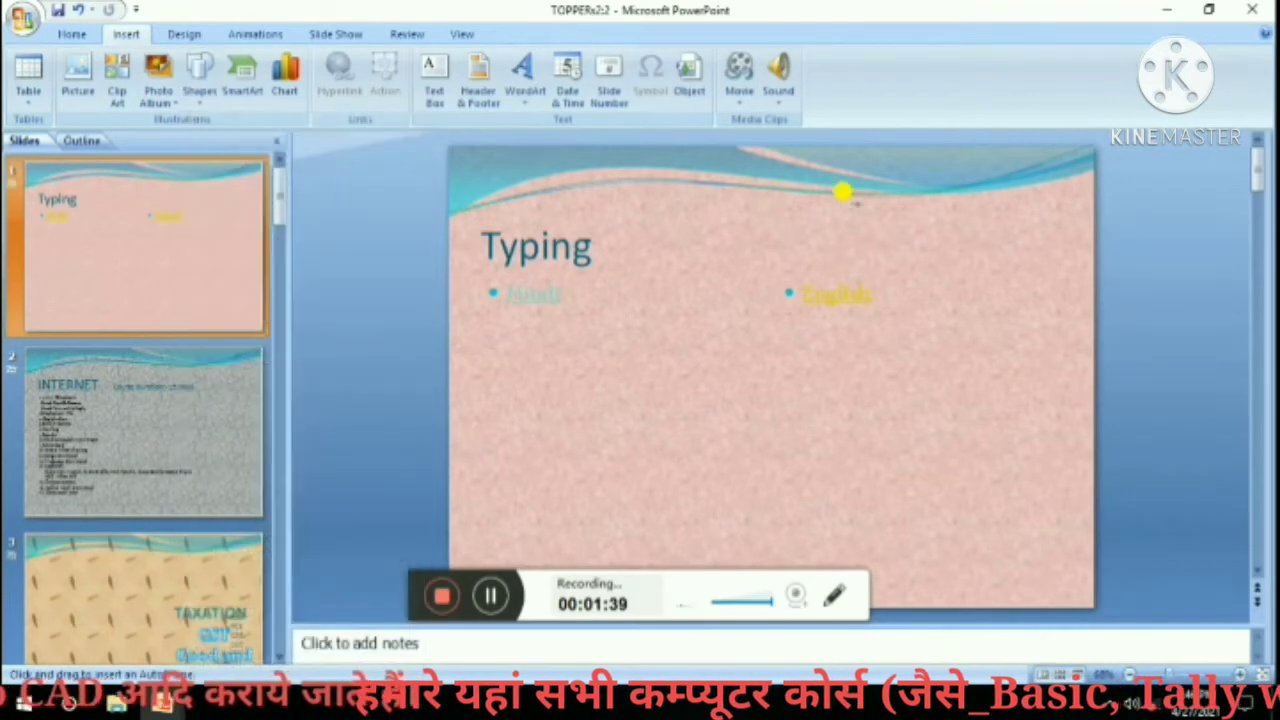
pyautogui.moveTo(938, 192); pyautogui.dragTo(1047, 250)
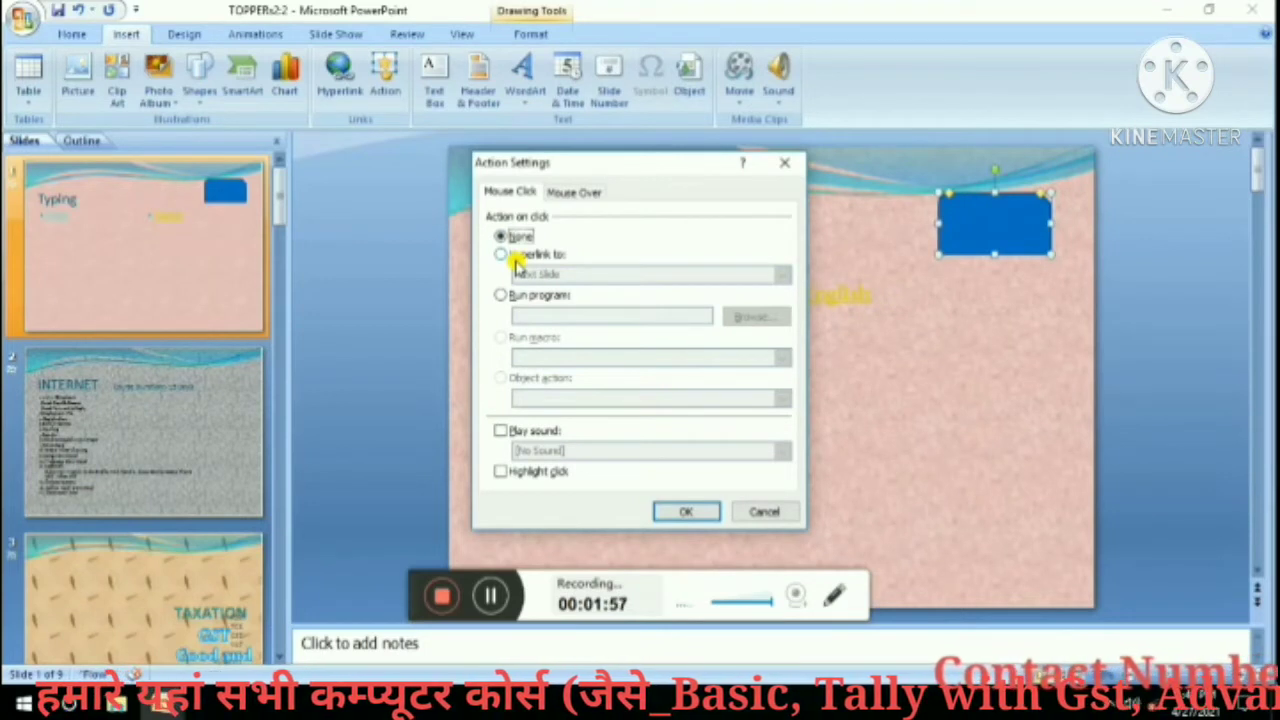
pyautogui.click(519, 256)
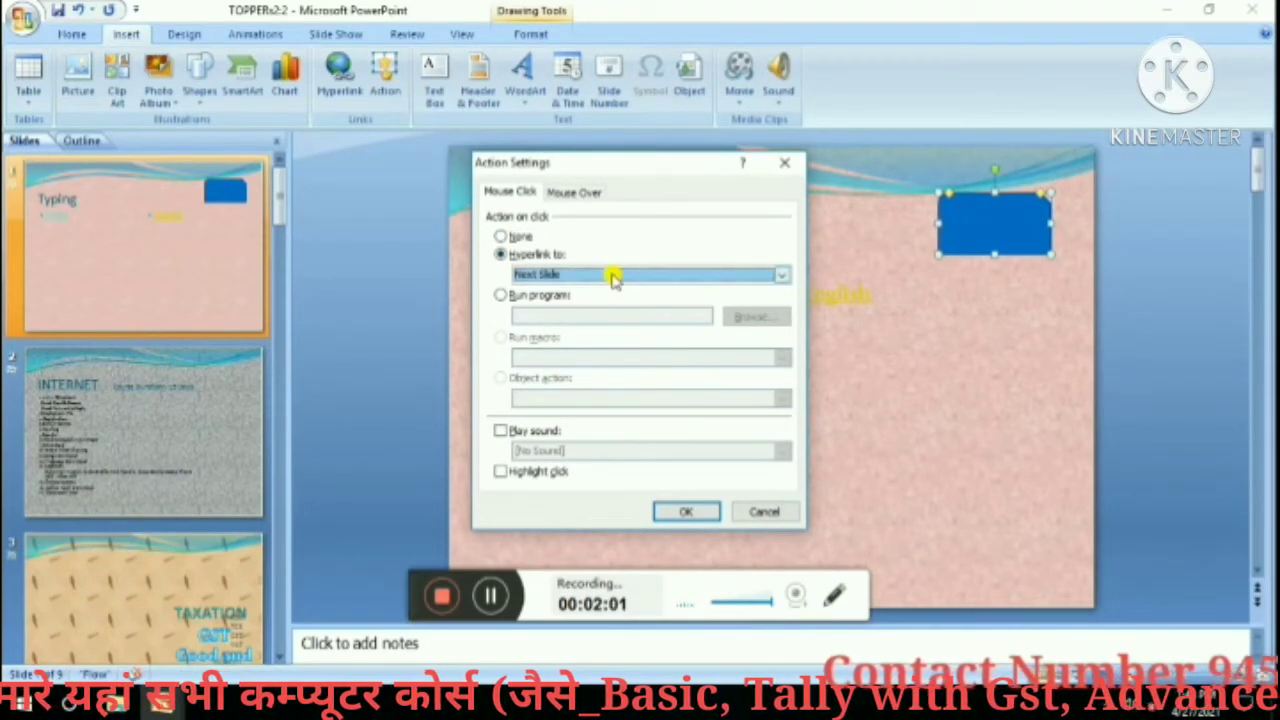
pyautogui.click(686, 512)
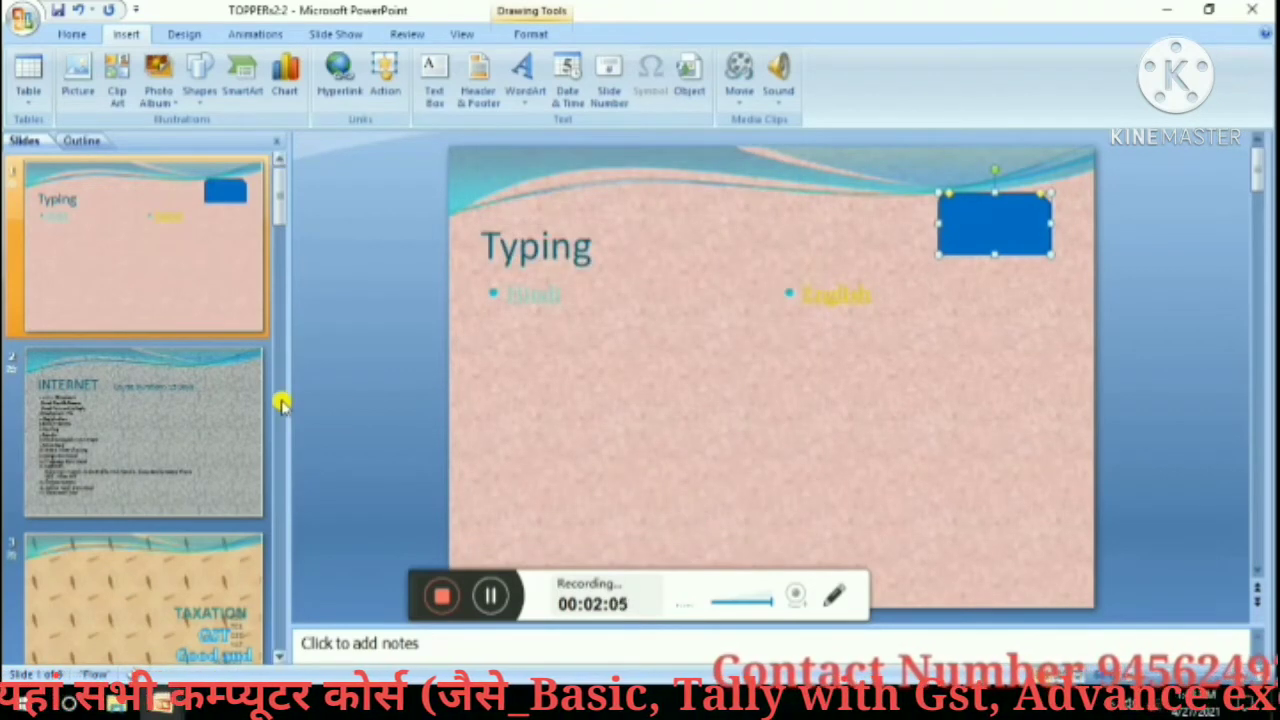
pyautogui.click(241, 398)
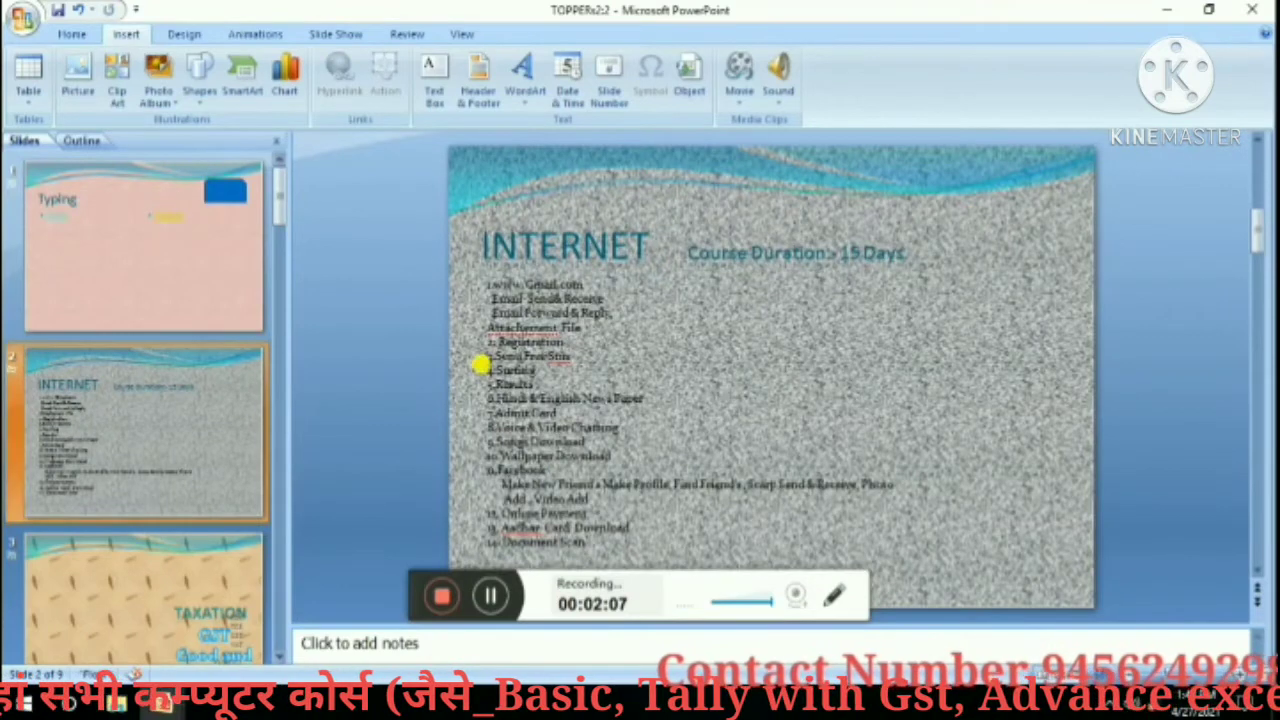
# In Header and Footer, tick Slide number and auto-updating Date and time.
pyautogui.click(72, 35)
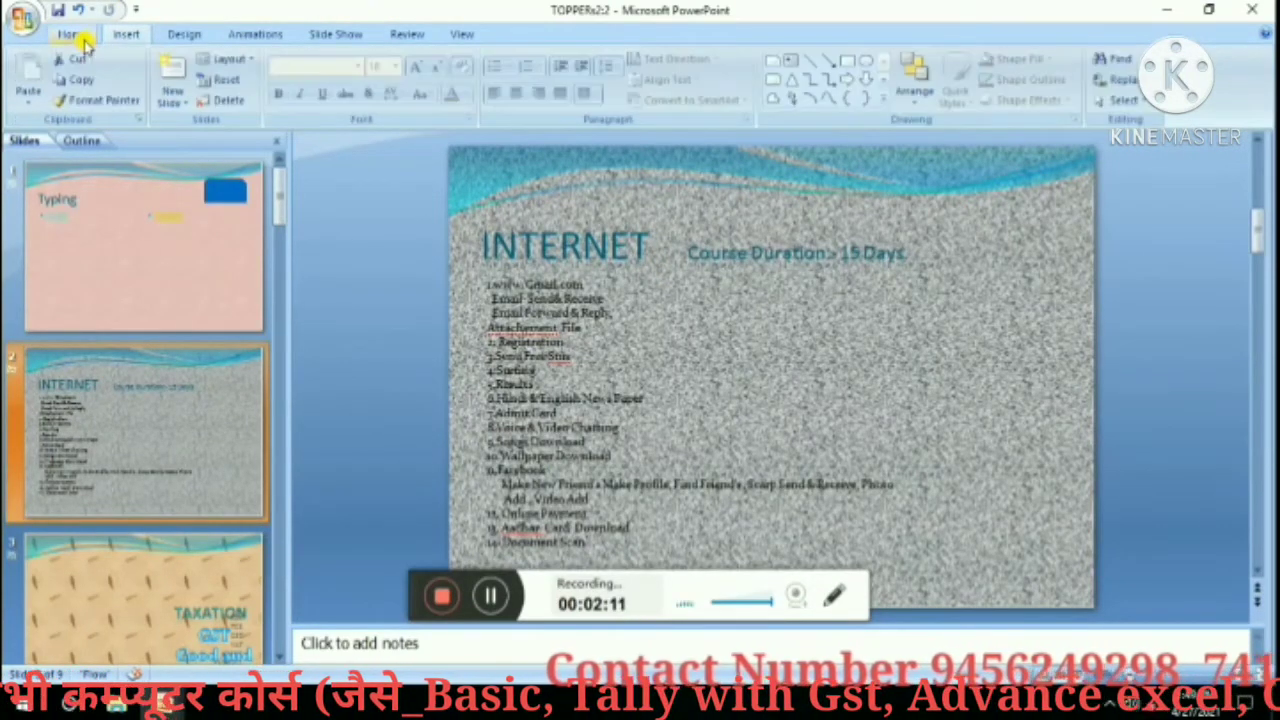
pyautogui.click(118, 35)
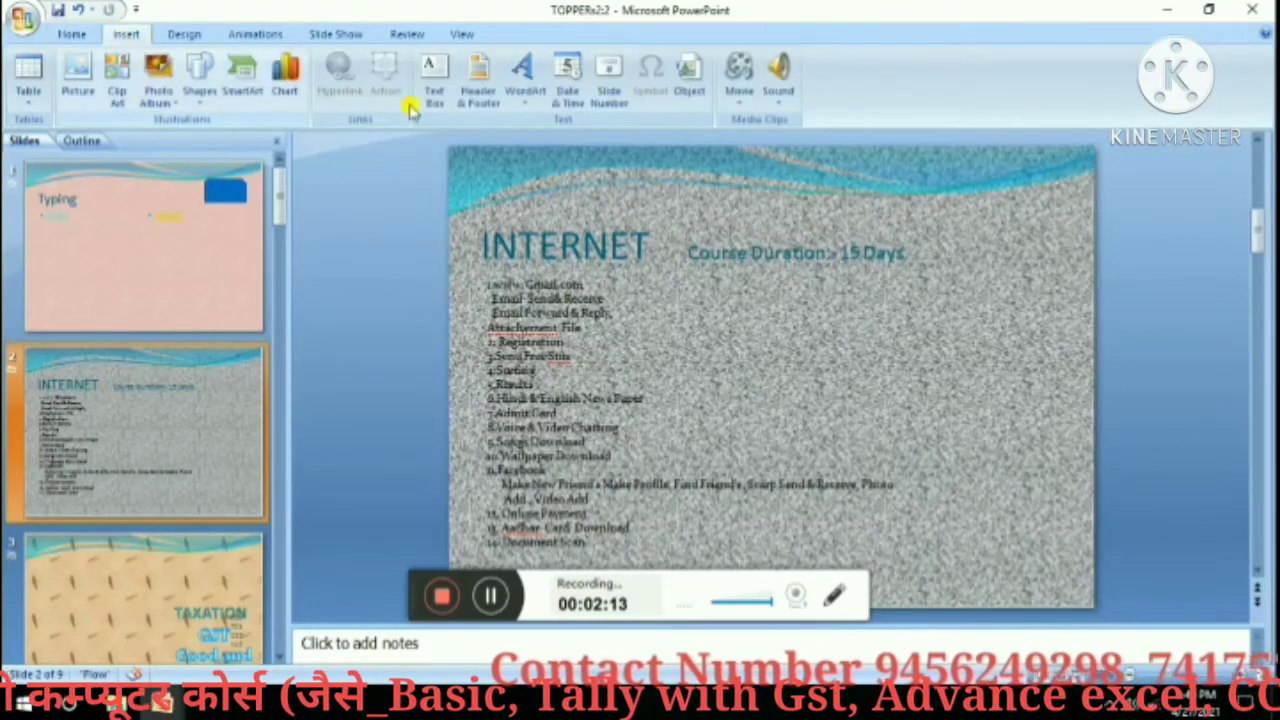
pyautogui.click(478, 86)
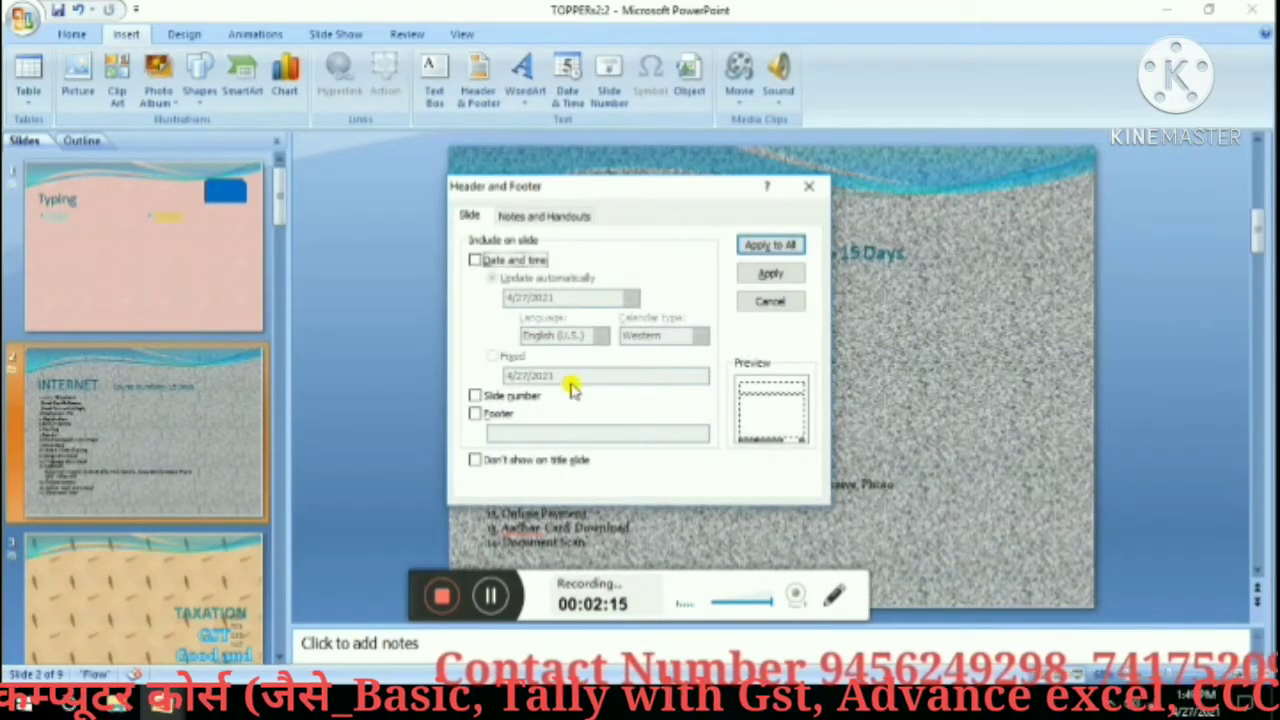
pyautogui.click(475, 395)
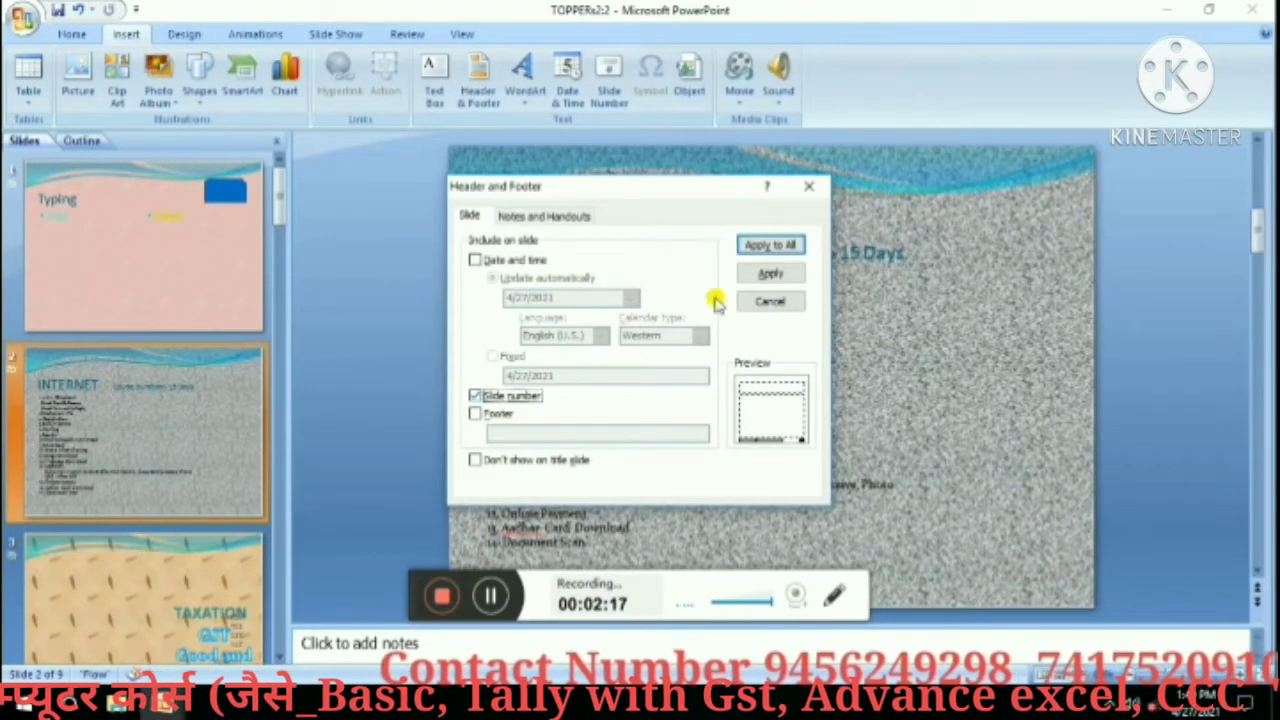
pyautogui.click(512, 259)
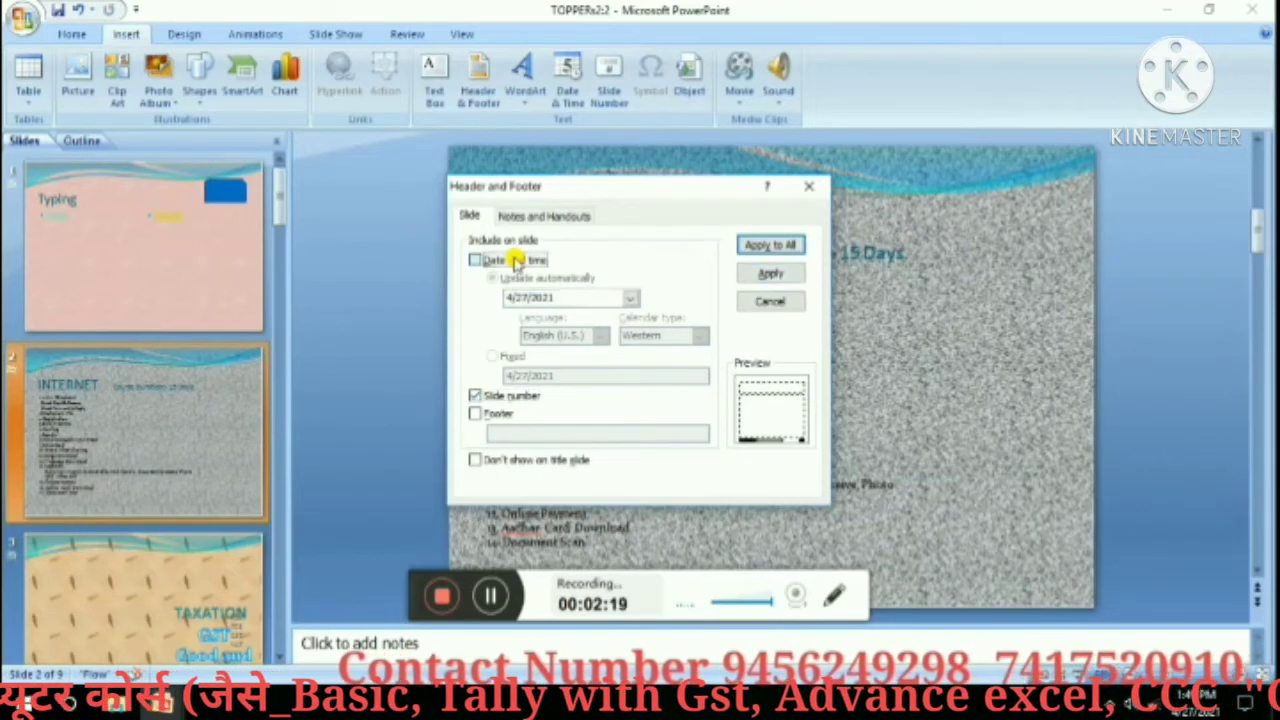
# Apply the date and slide number footers to all slides and check several slides.
pyautogui.click(764, 245)
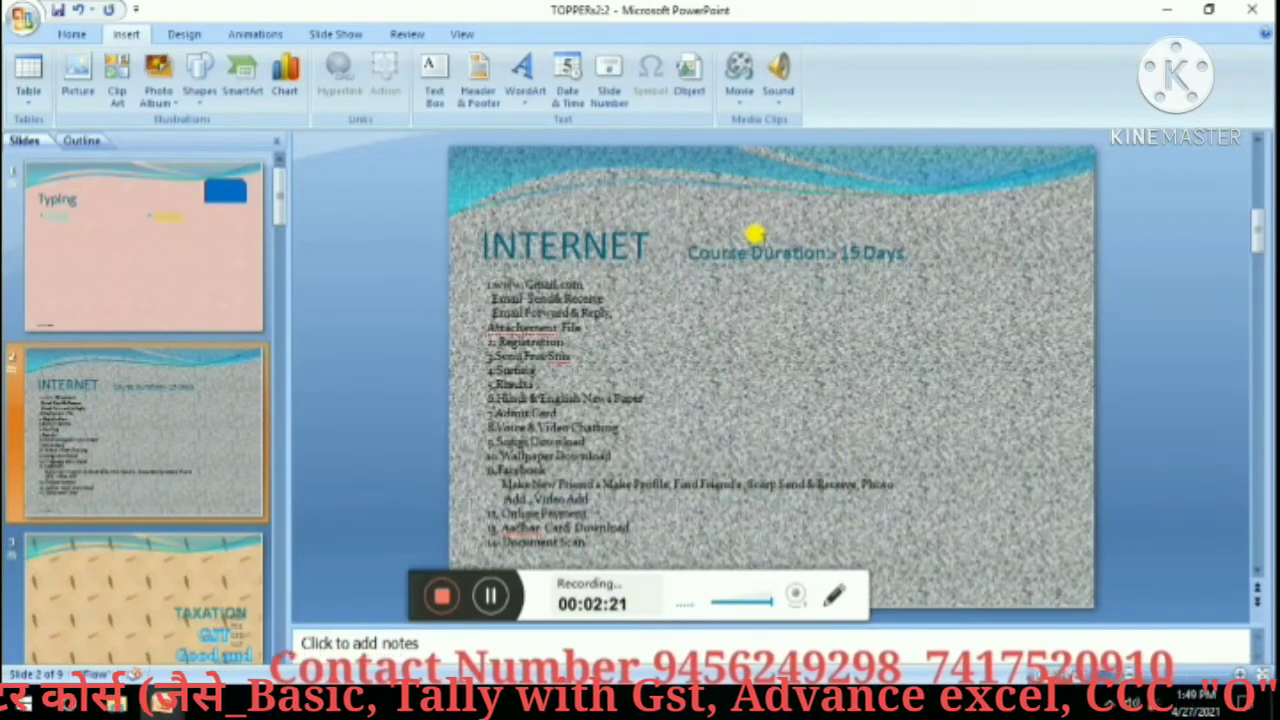
pyautogui.click(224, 310)
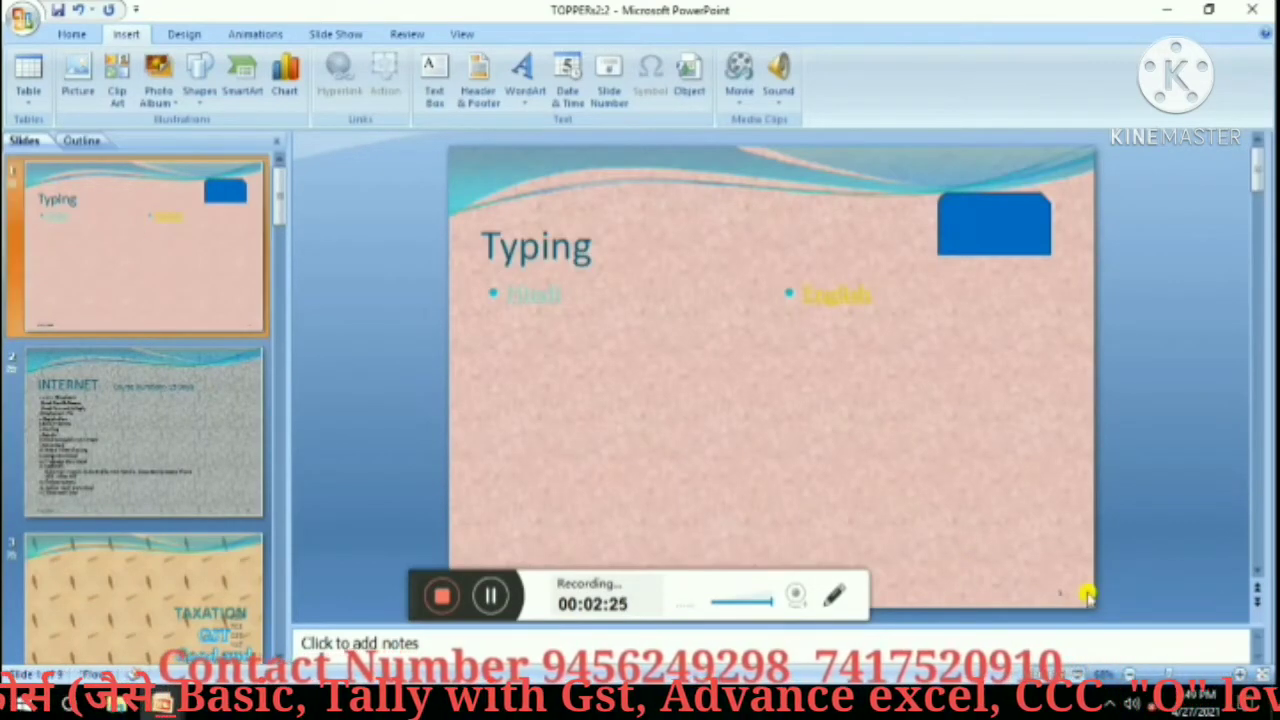
pyautogui.click(174, 460)
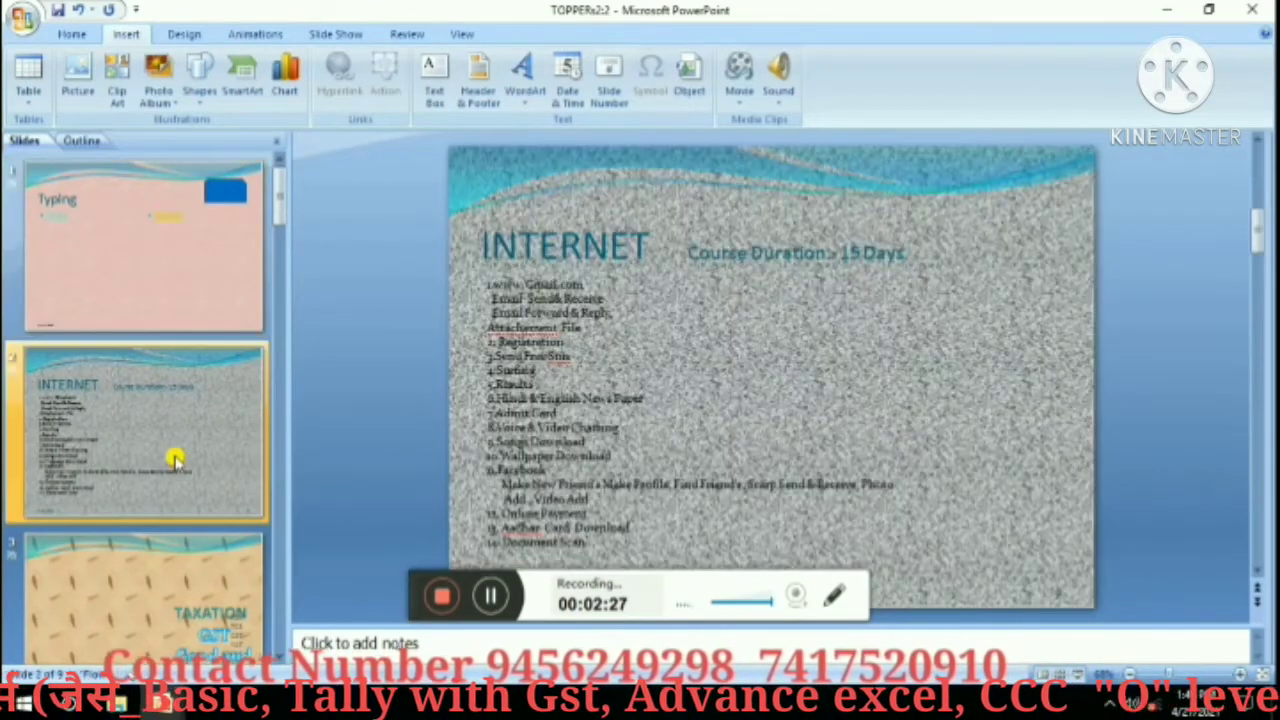
pyautogui.click(240, 604)
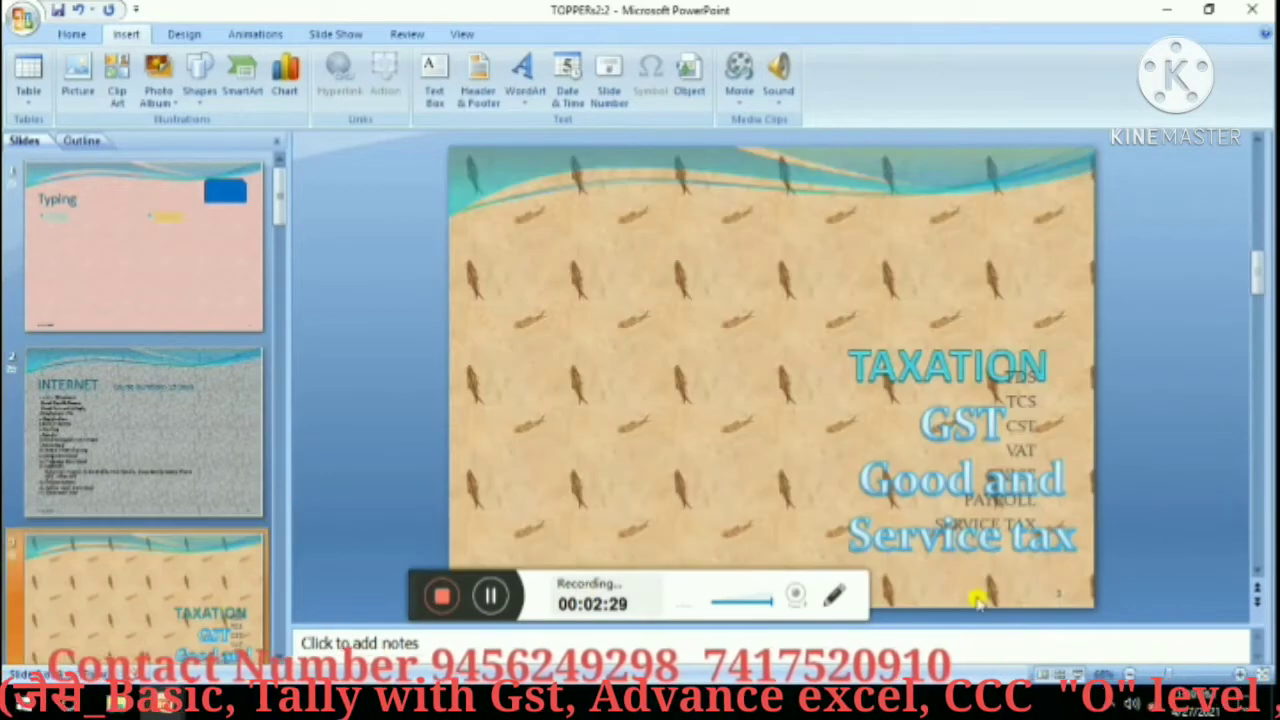
# Scroll through the remaining slides to verify footers, then return to the INTERNET slide.
pyautogui.click(1259, 567)
pyautogui.click(1259, 567)
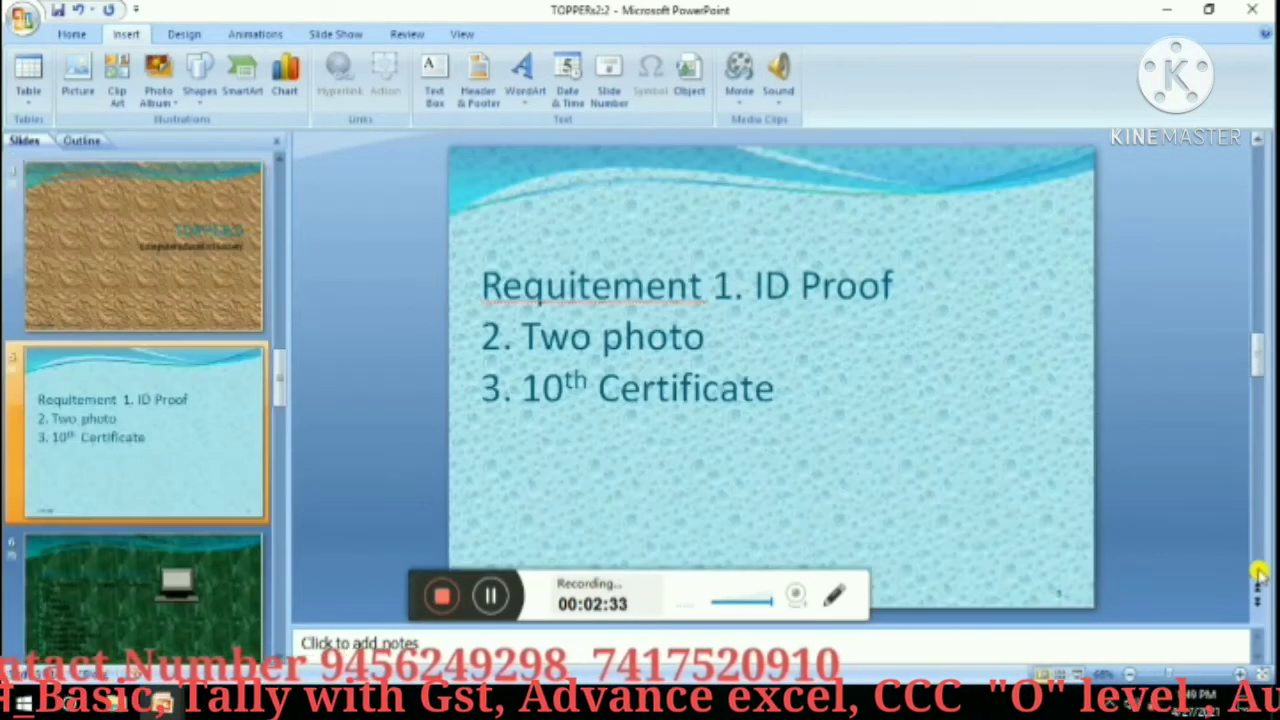
pyautogui.click(1259, 570)
pyautogui.click(1259, 574)
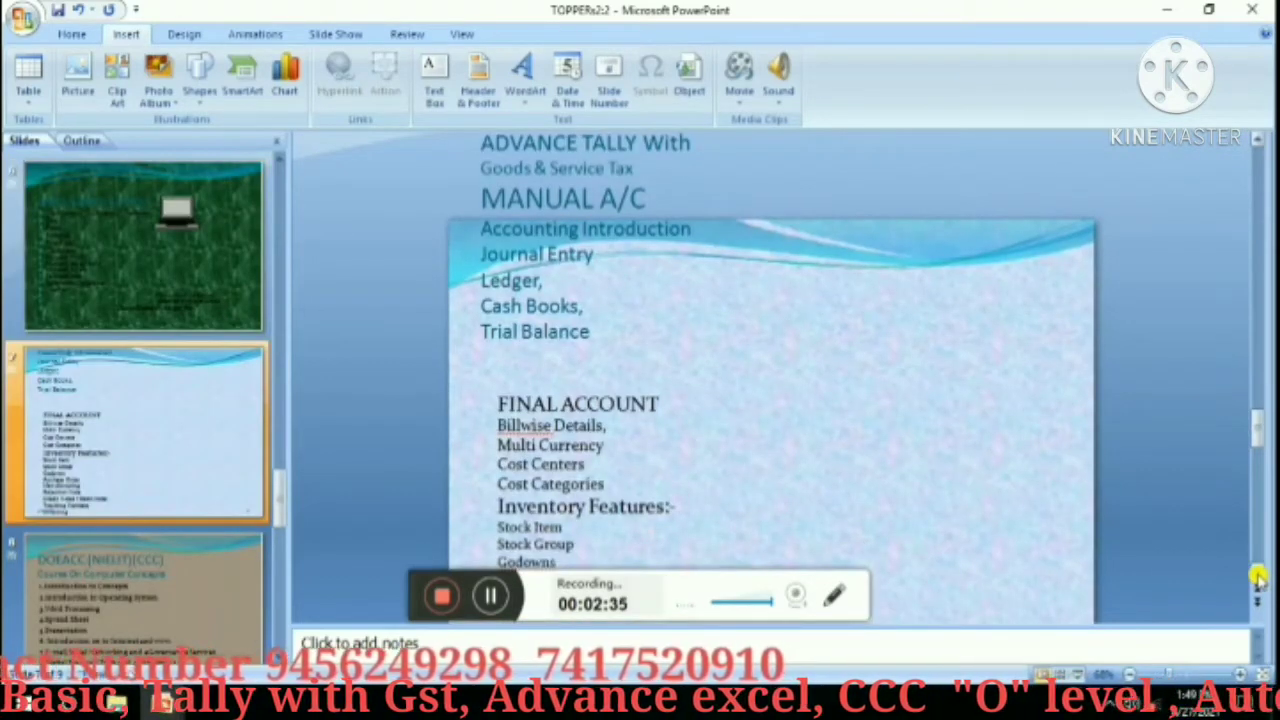
pyautogui.click(1260, 571)
pyautogui.moveTo(1260, 429); pyautogui.dragTo(1262, 165)
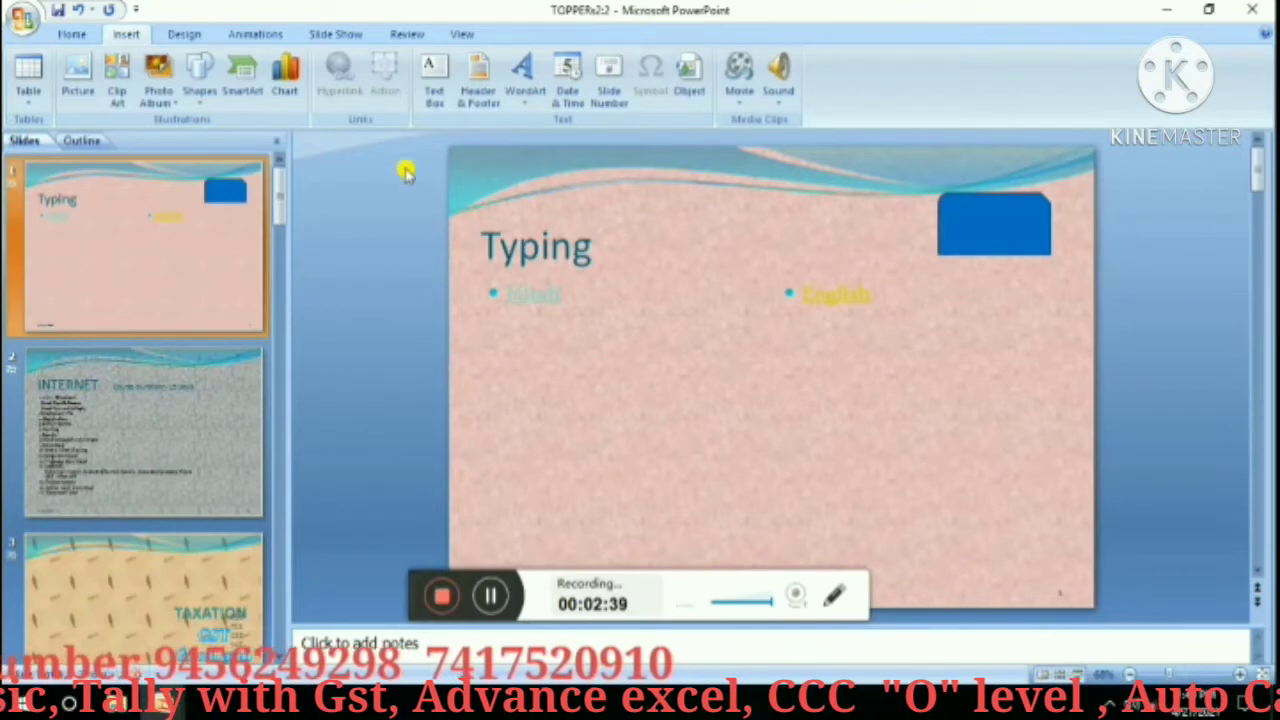
pyautogui.click(225, 425)
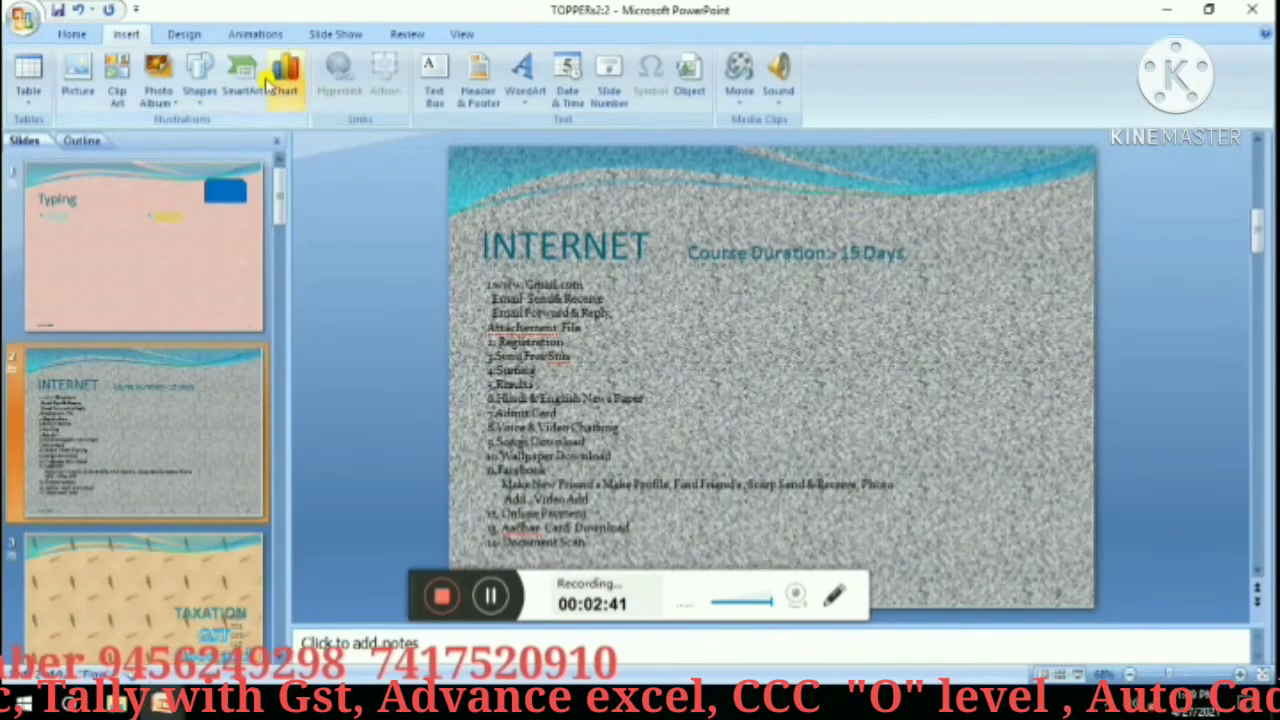
# Draw a top-right blue rectangle on the INTERNET slide with a Next Slide hyperlink action.
pyautogui.click(200, 78)
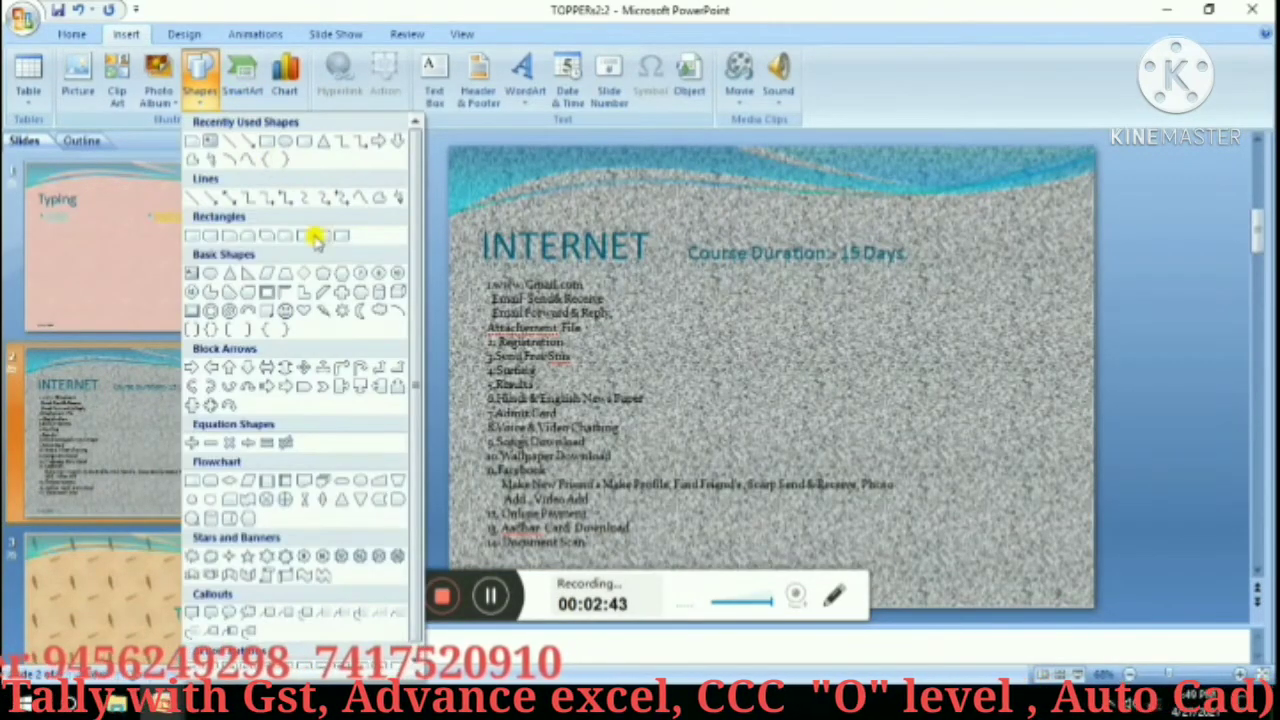
pyautogui.click(266, 141)
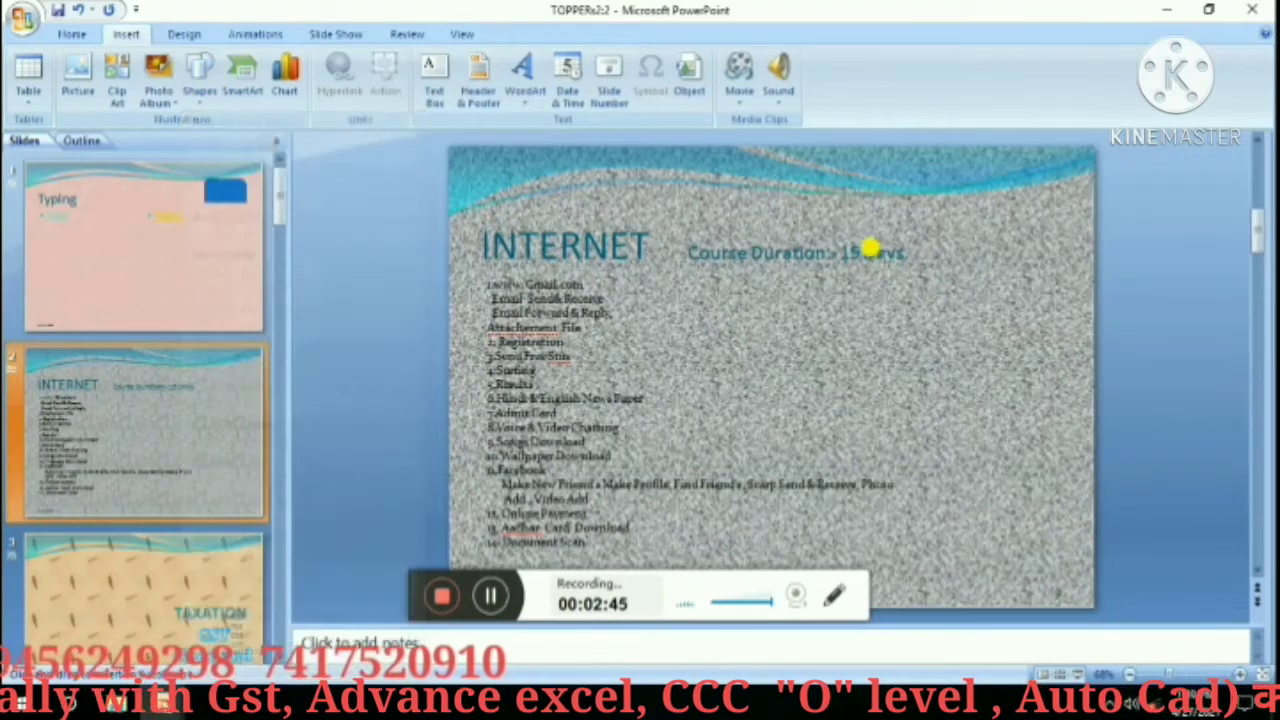
pyautogui.moveTo(898, 218); pyautogui.dragTo(985, 310)
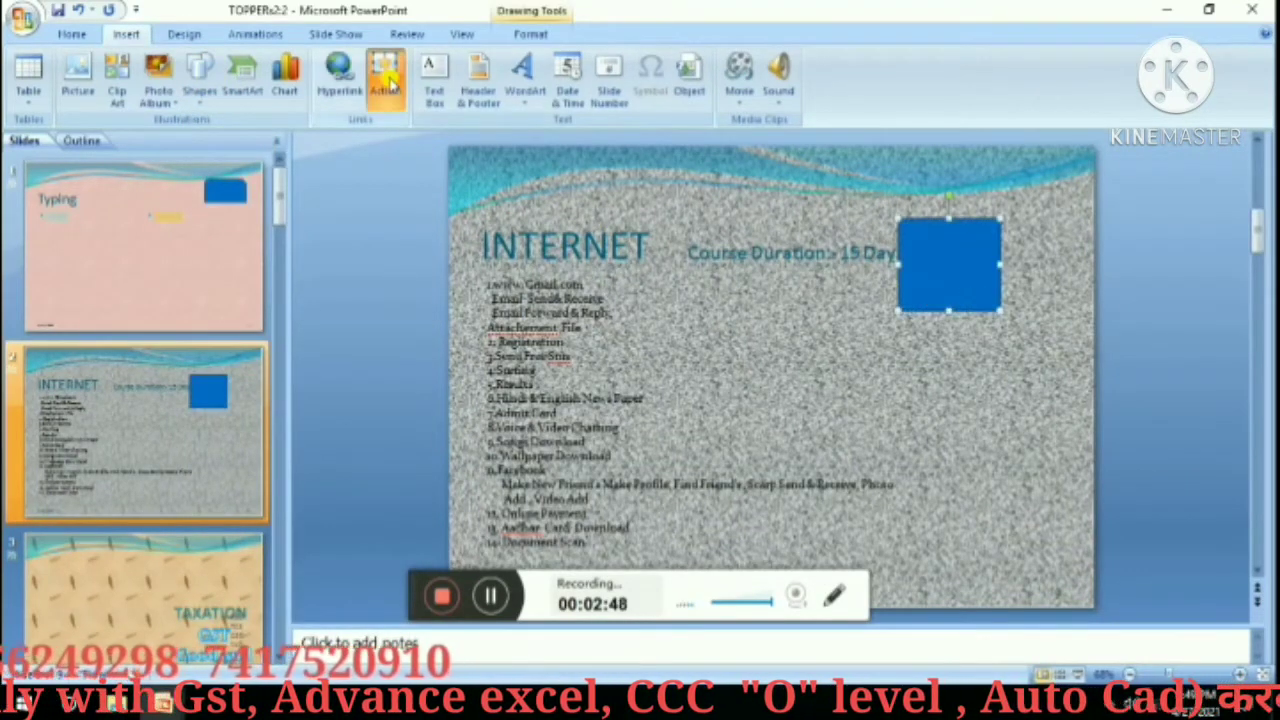
pyautogui.click(384, 78)
pyautogui.click(535, 254)
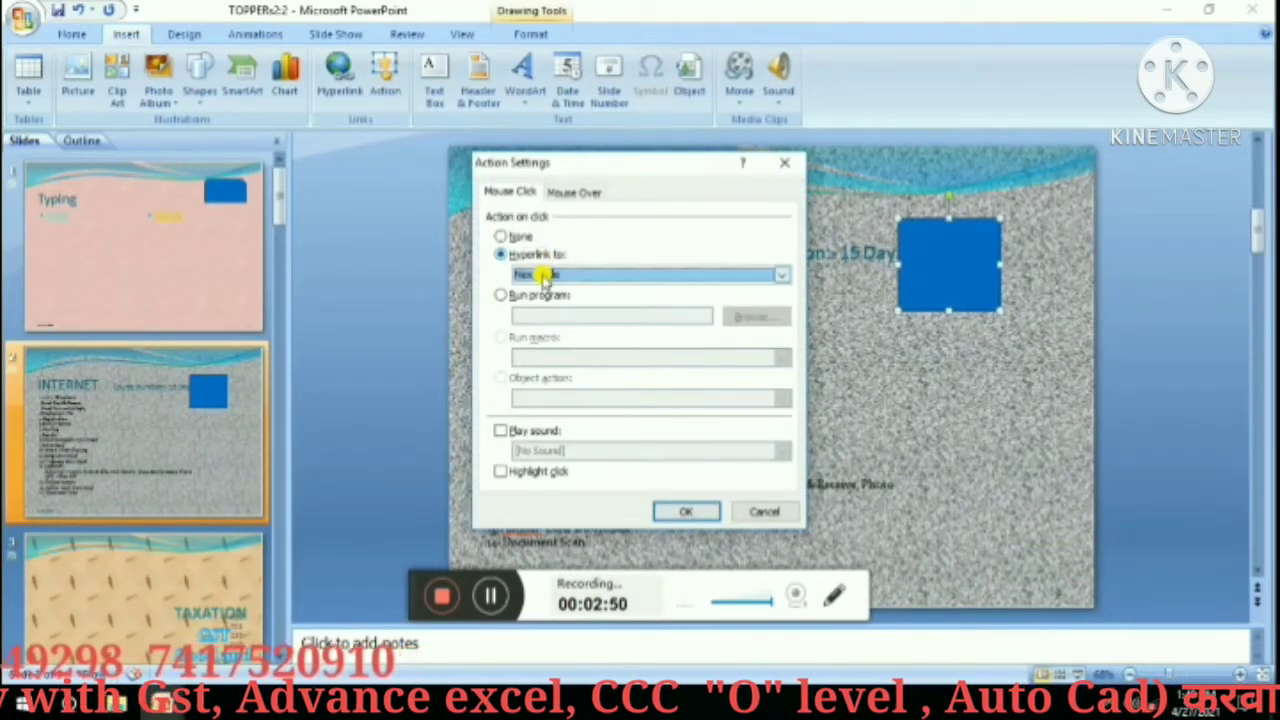
pyautogui.click(540, 275)
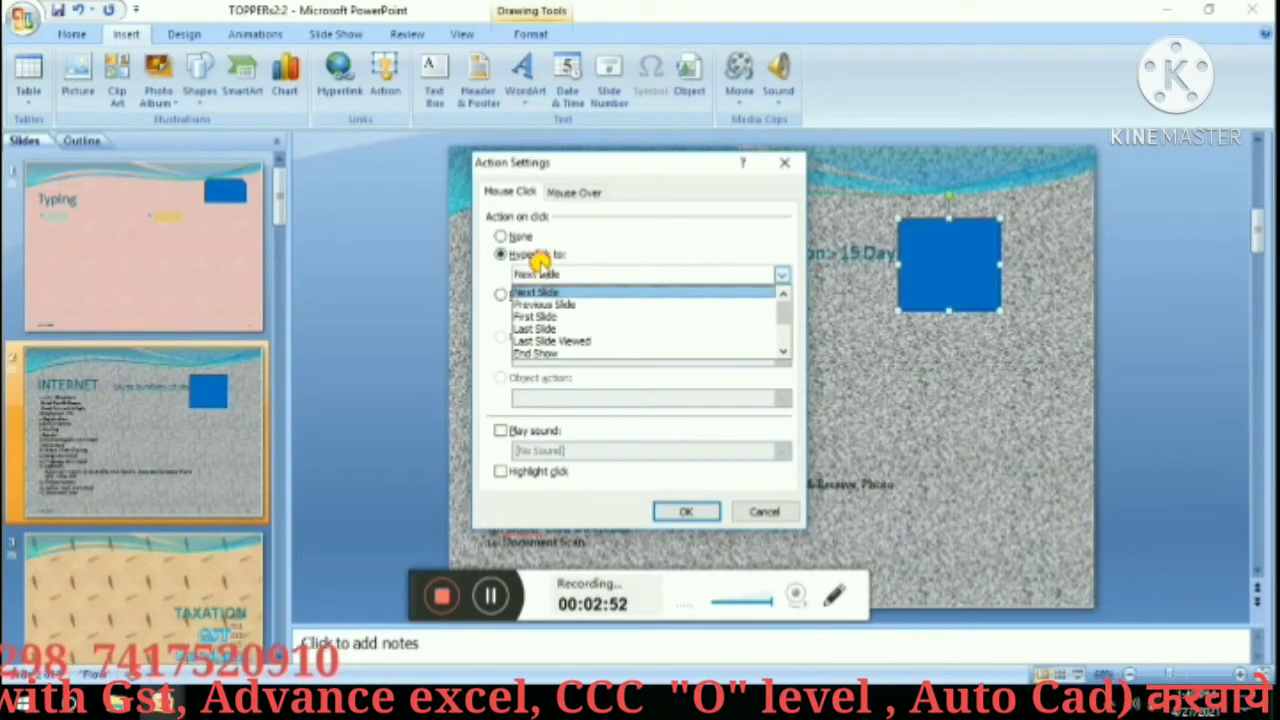
pyautogui.click(540, 273)
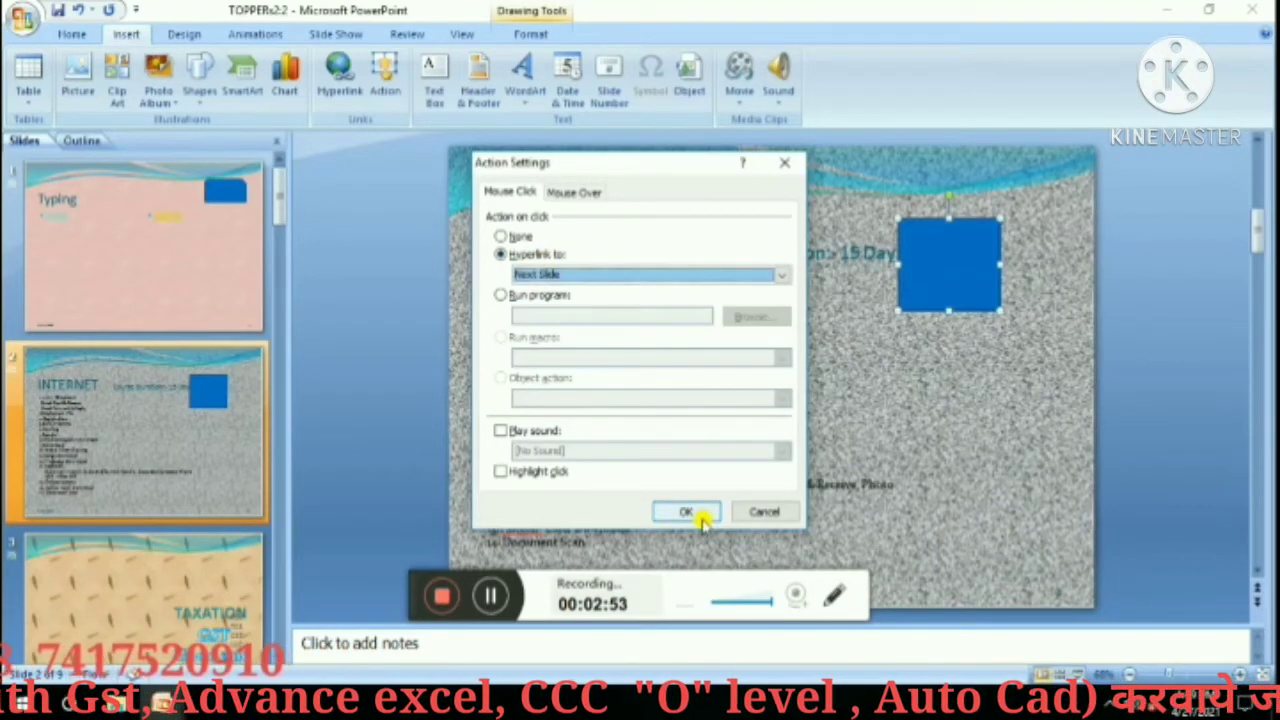
pyautogui.click(686, 512)
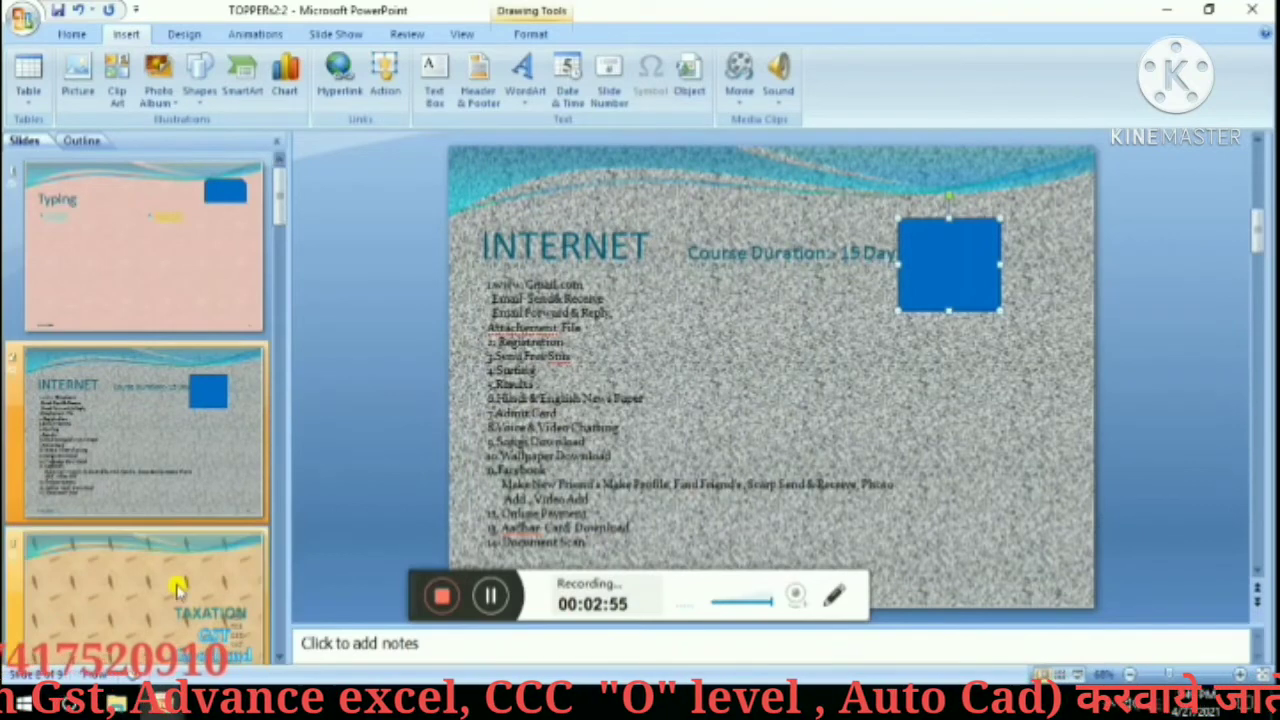
pyautogui.click(178, 590)
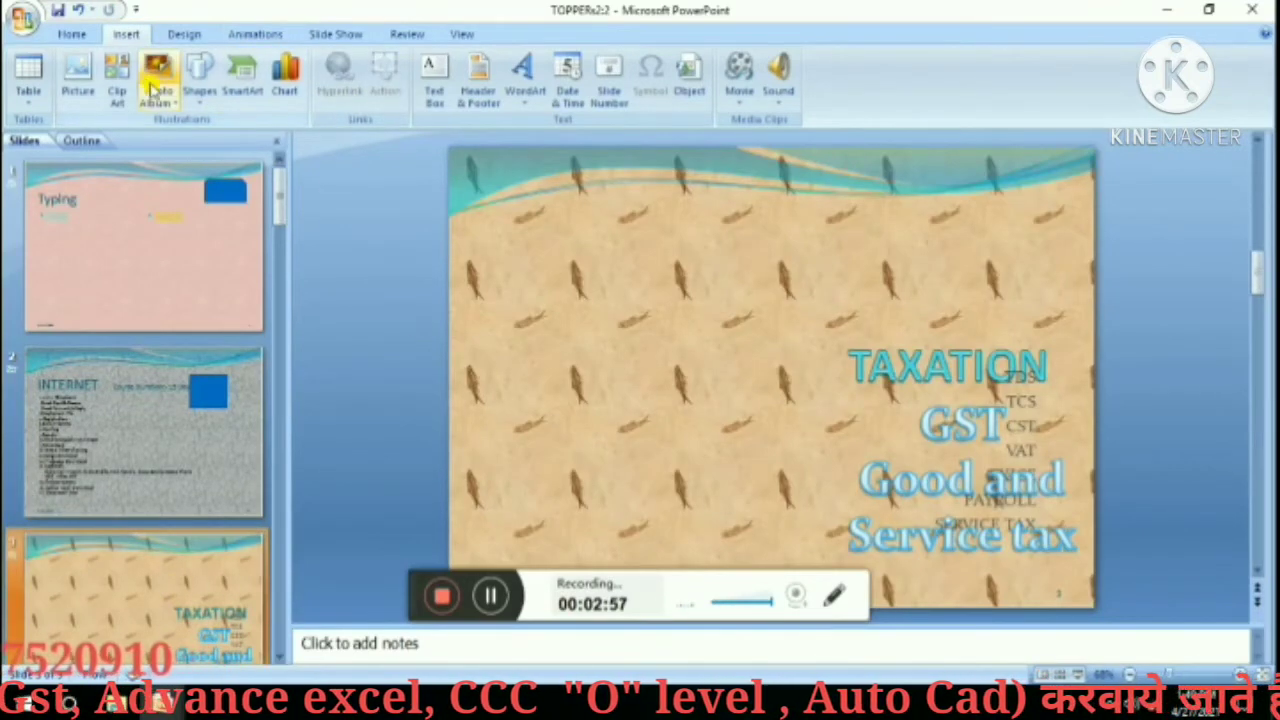
# Draw a blue smiley face shape at the top right of the TAXATION slide.
pyautogui.click(199, 75)
pyautogui.click(283, 313)
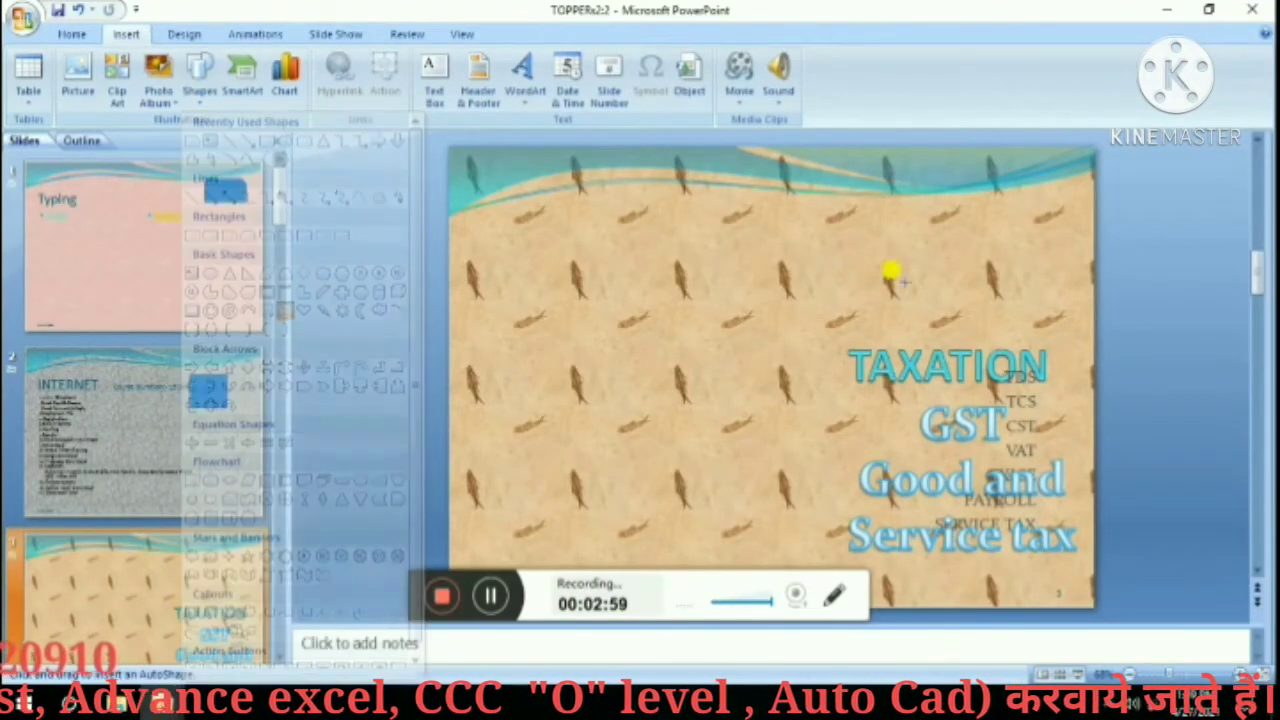
pyautogui.moveTo(975, 203); pyautogui.dragTo(1037, 270)
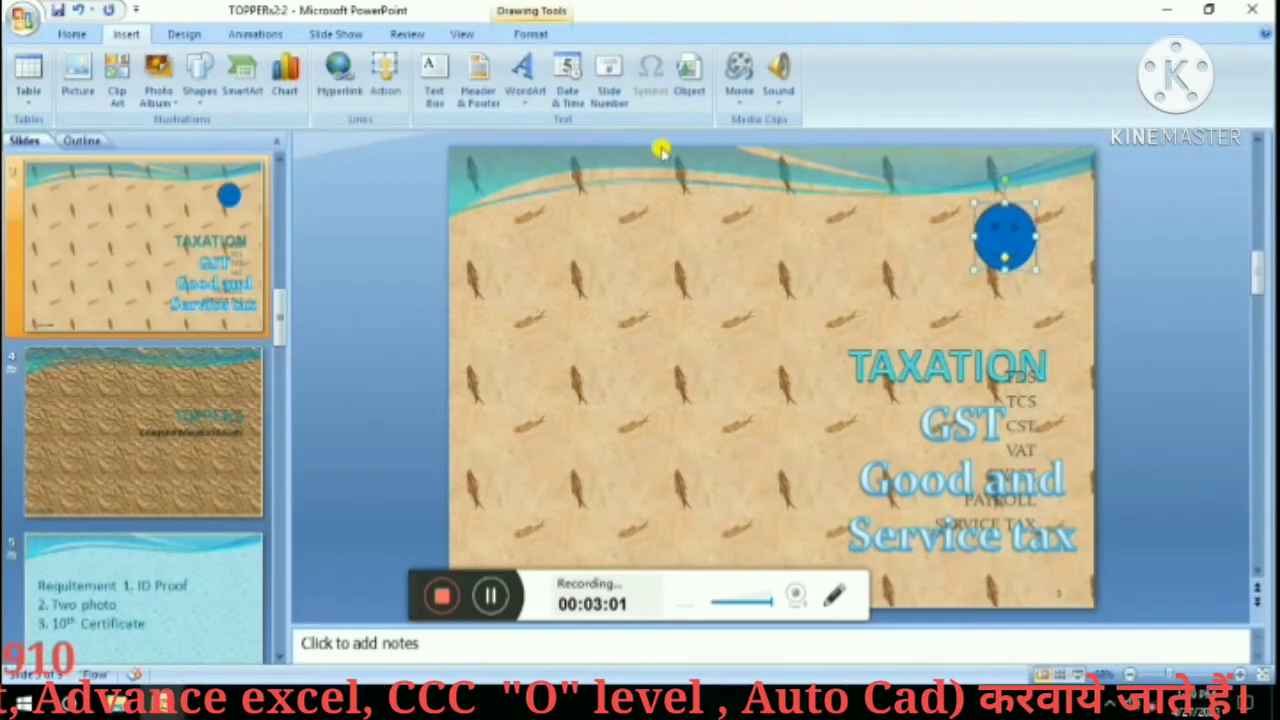
# Give the smiley face a click action that hyperlinks to the Last Slide.
pyautogui.click(383, 82)
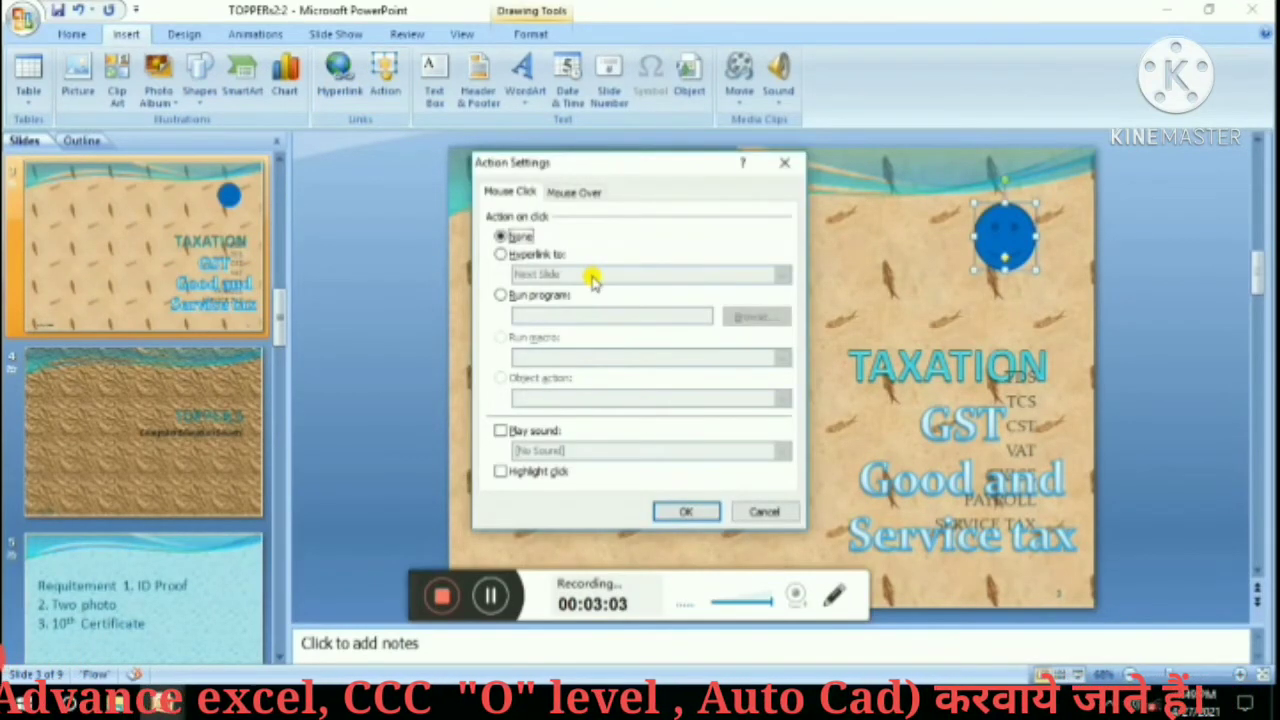
pyautogui.click(523, 254)
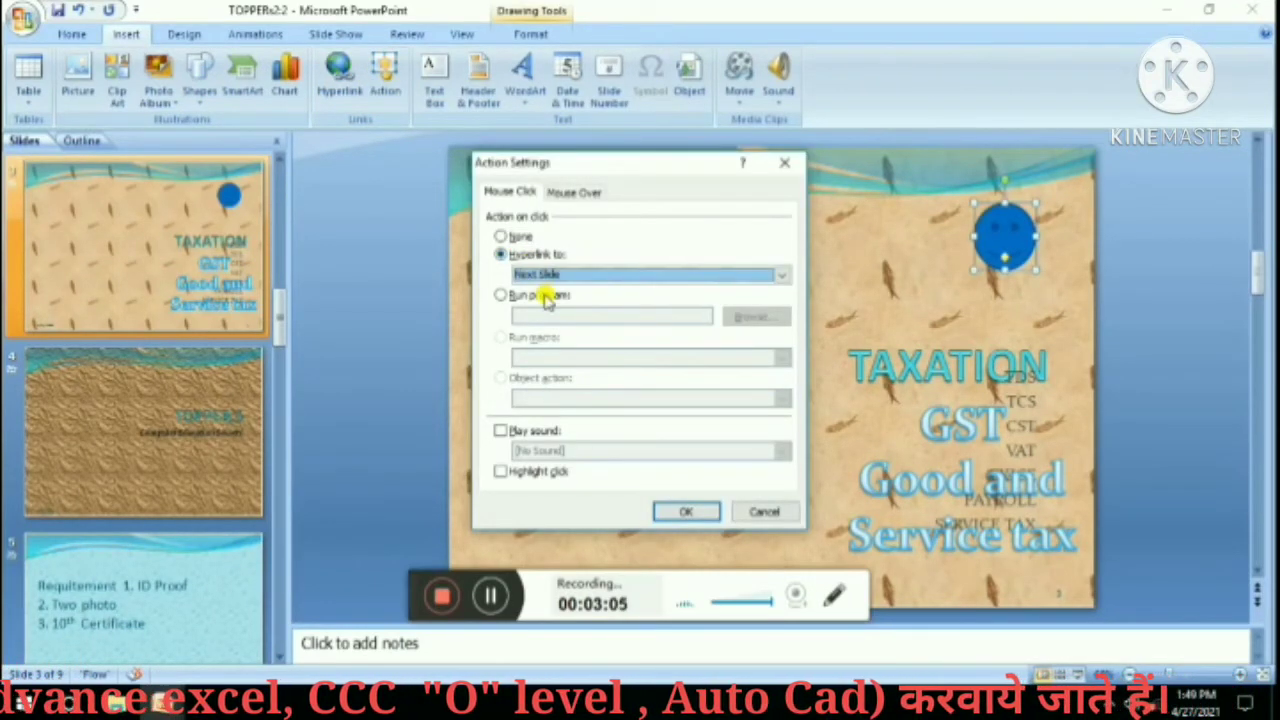
pyautogui.click(542, 274)
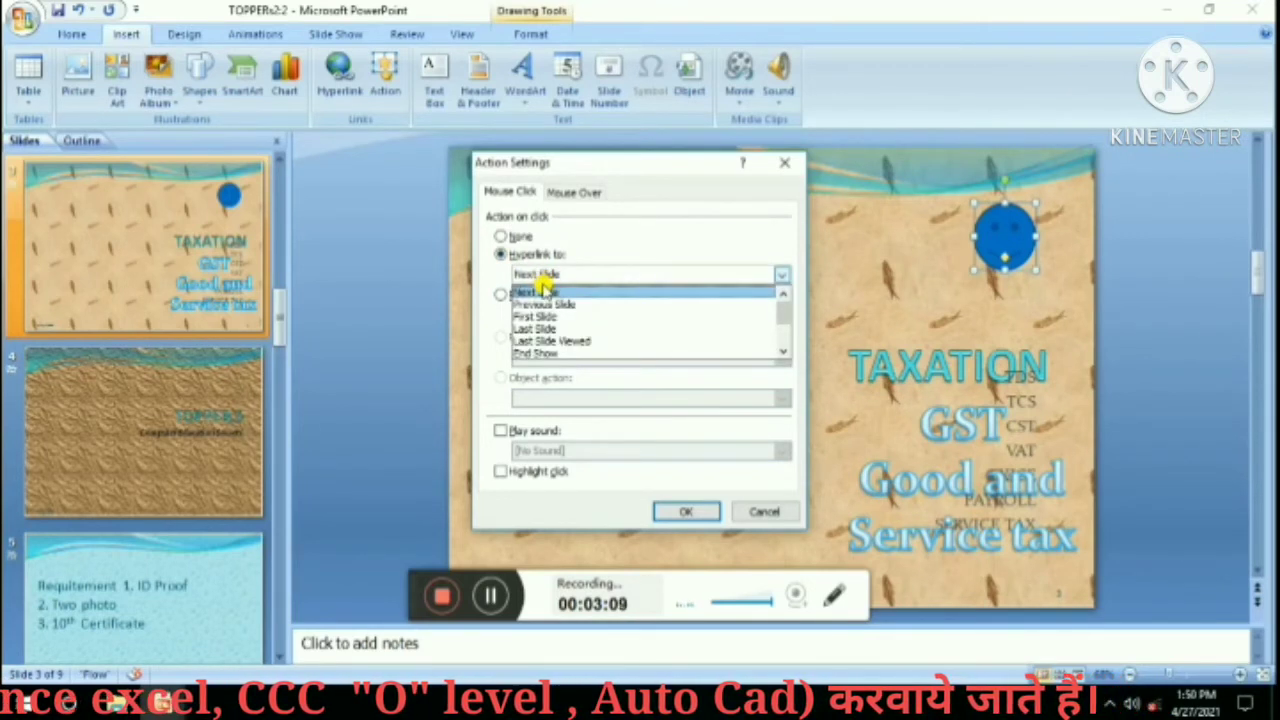
pyautogui.click(548, 329)
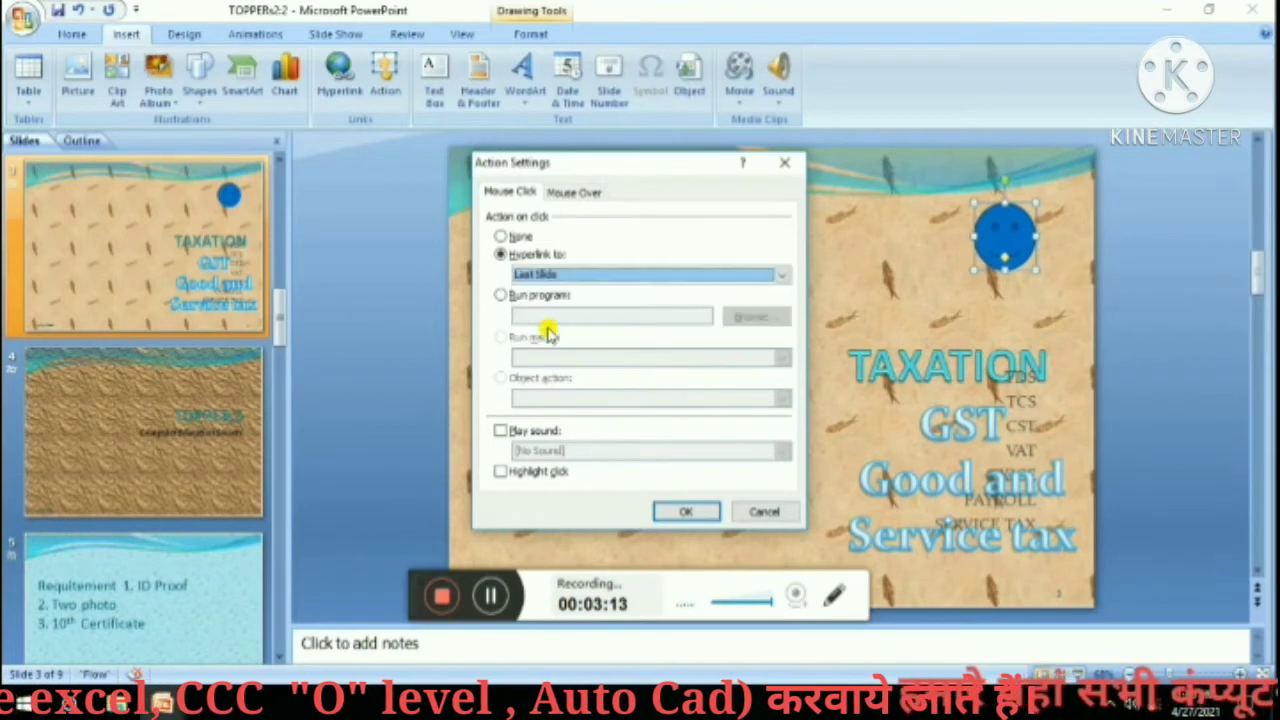
pyautogui.click(675, 512)
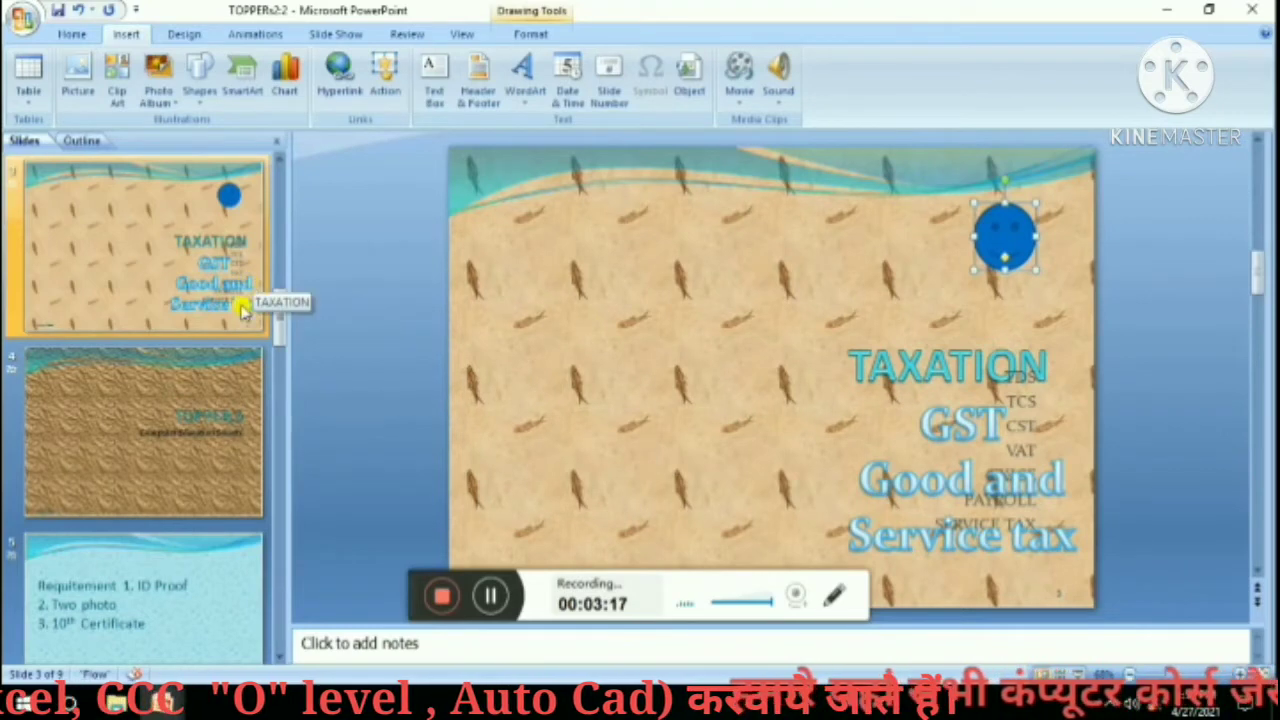
pyautogui.moveTo(280, 318); pyautogui.dragTo(280, 618)
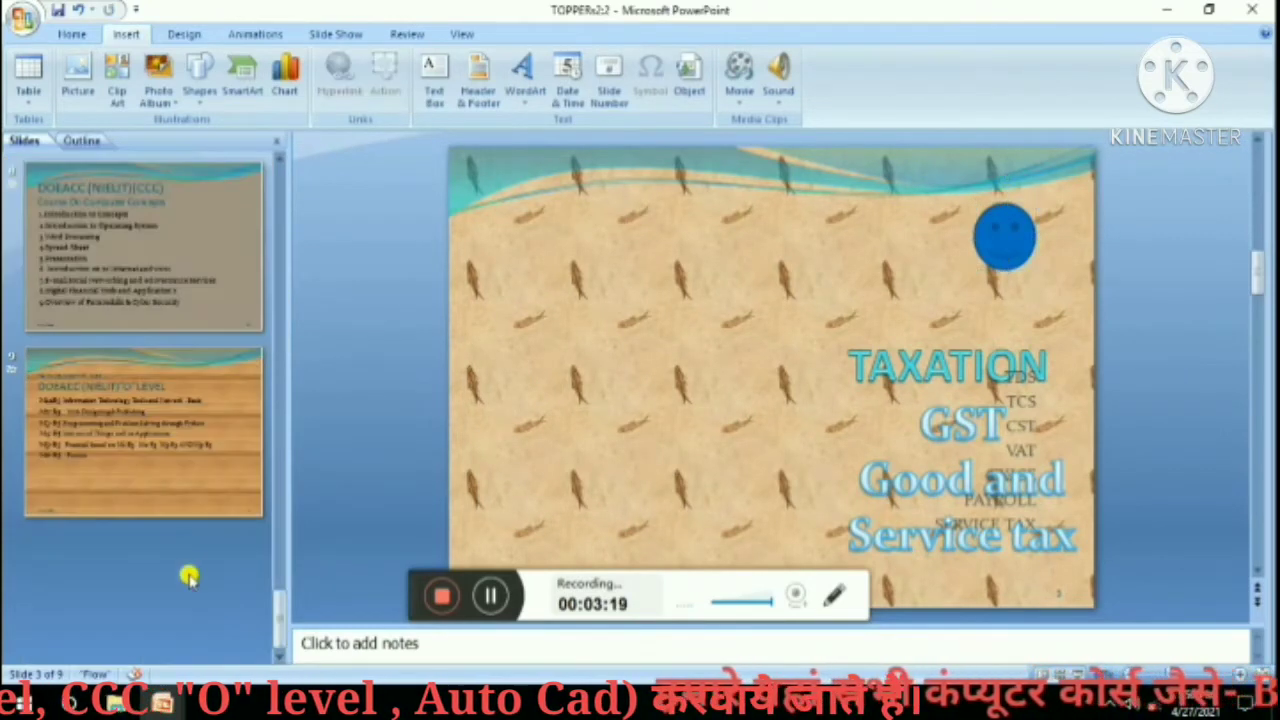
# Draw a blue rectangle at the top right of the DOEACC "O" LEVEL slide.
pyautogui.click(186, 434)
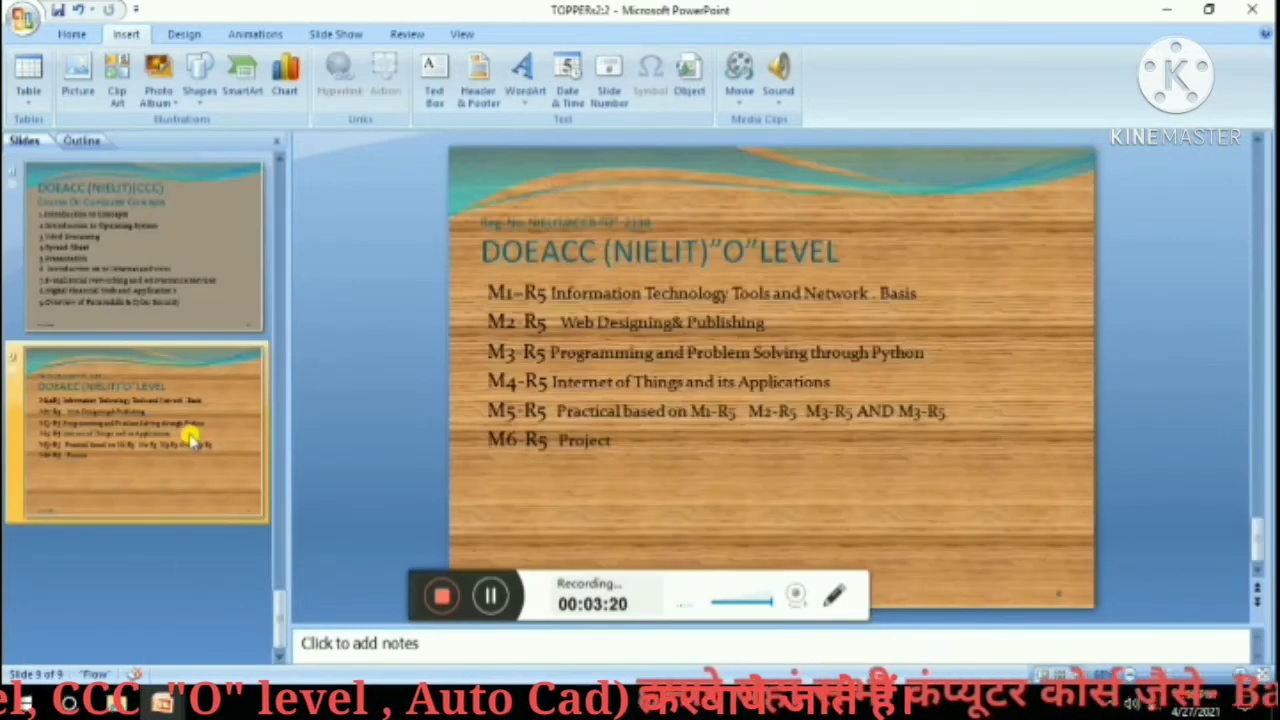
pyautogui.click(200, 80)
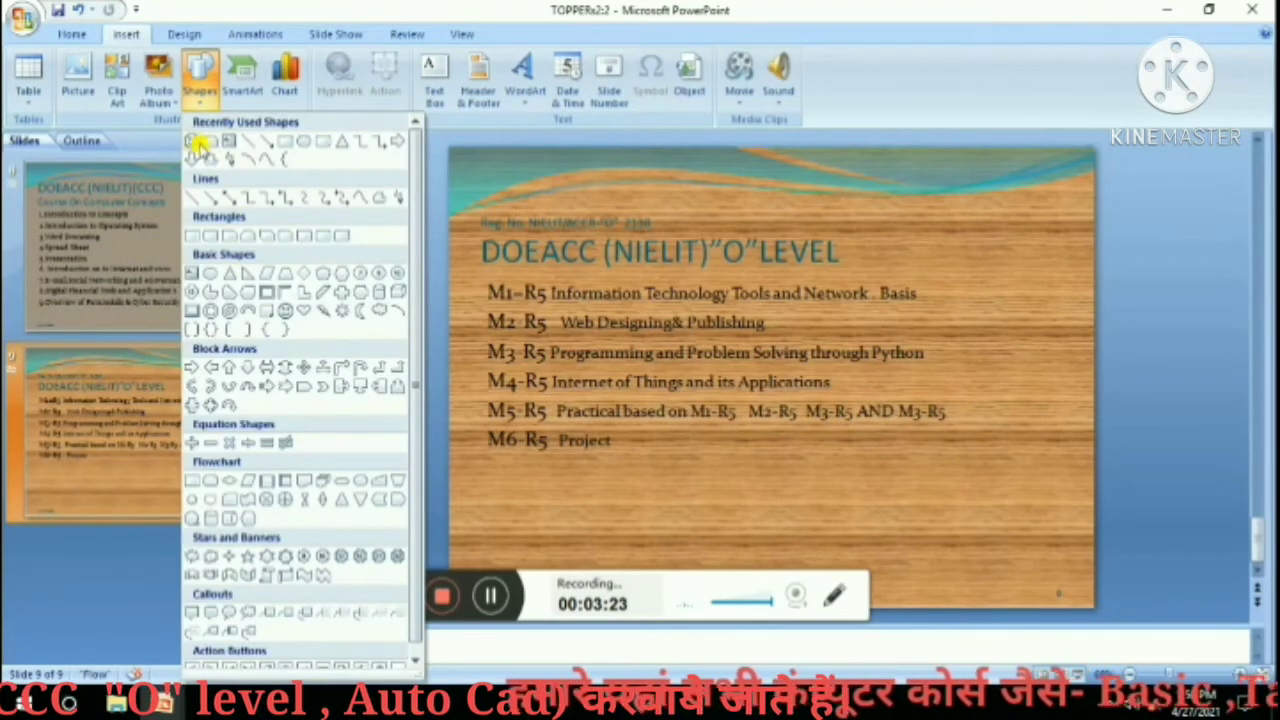
pyautogui.click(316, 140)
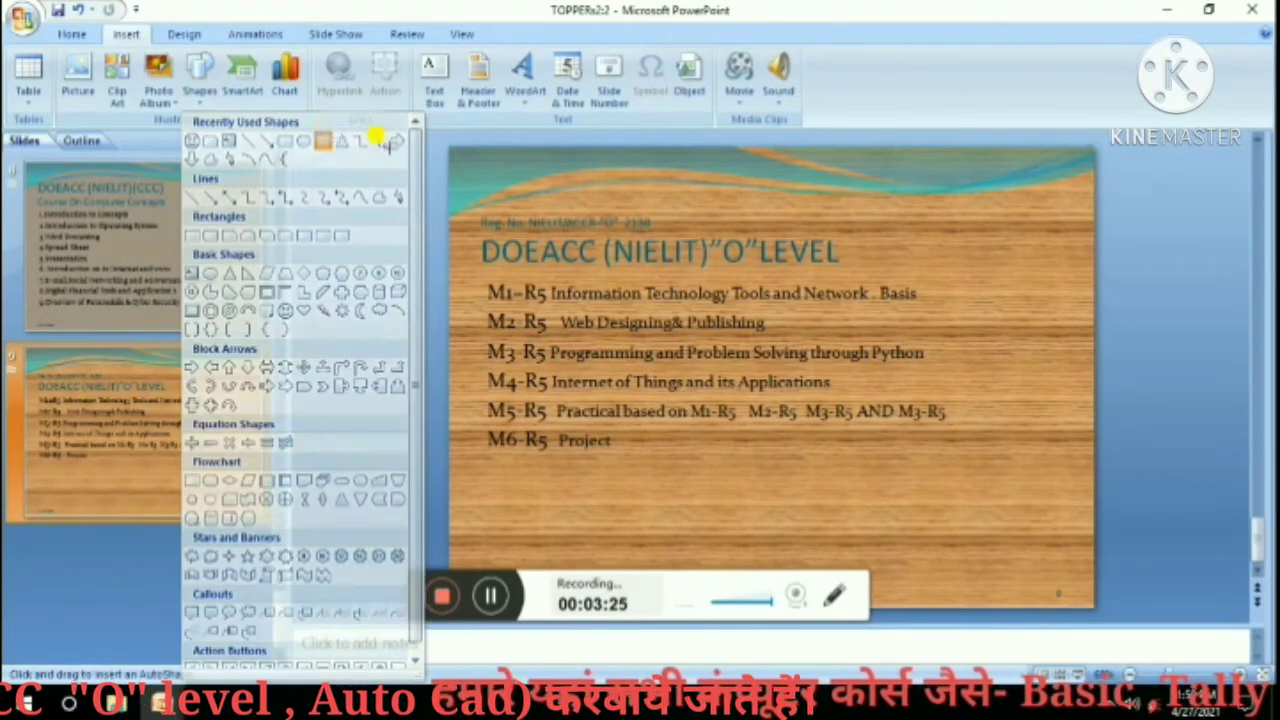
pyautogui.moveTo(918, 182); pyautogui.dragTo(1015, 257)
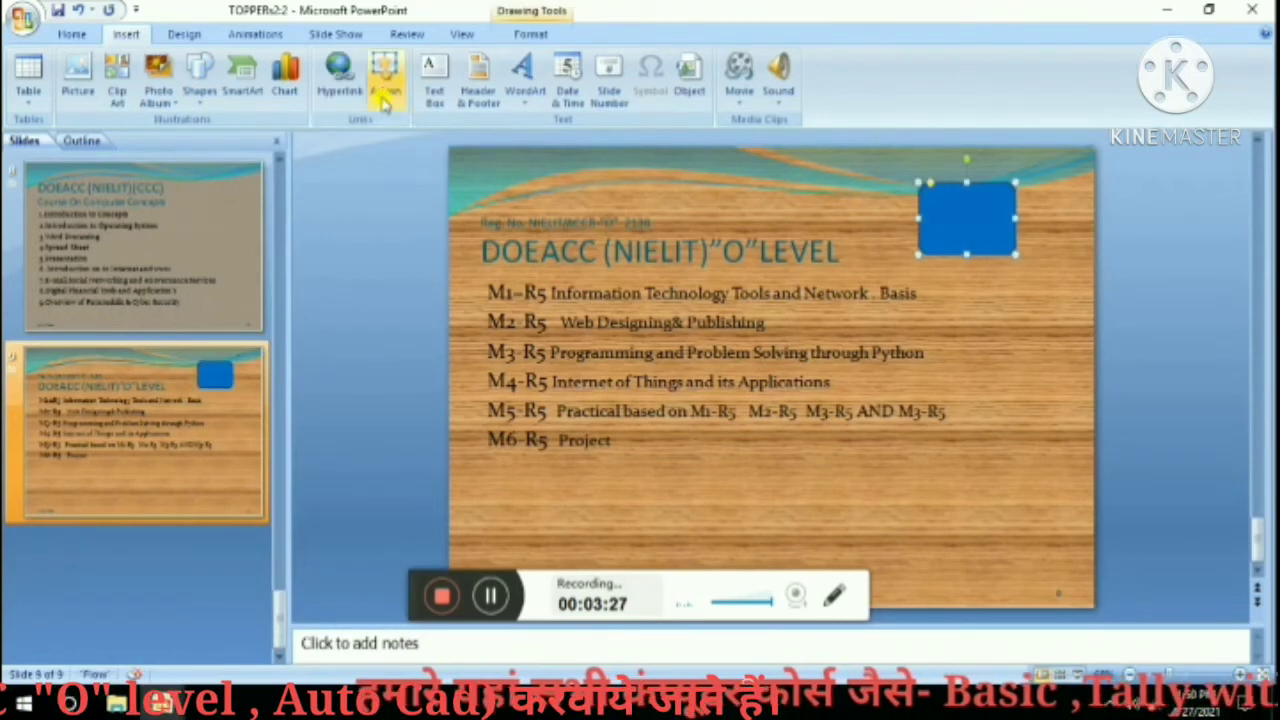
# Give the rectangle a click action that hyperlinks to the First Slide, then return to the Typing slide.
pyautogui.click(382, 76)
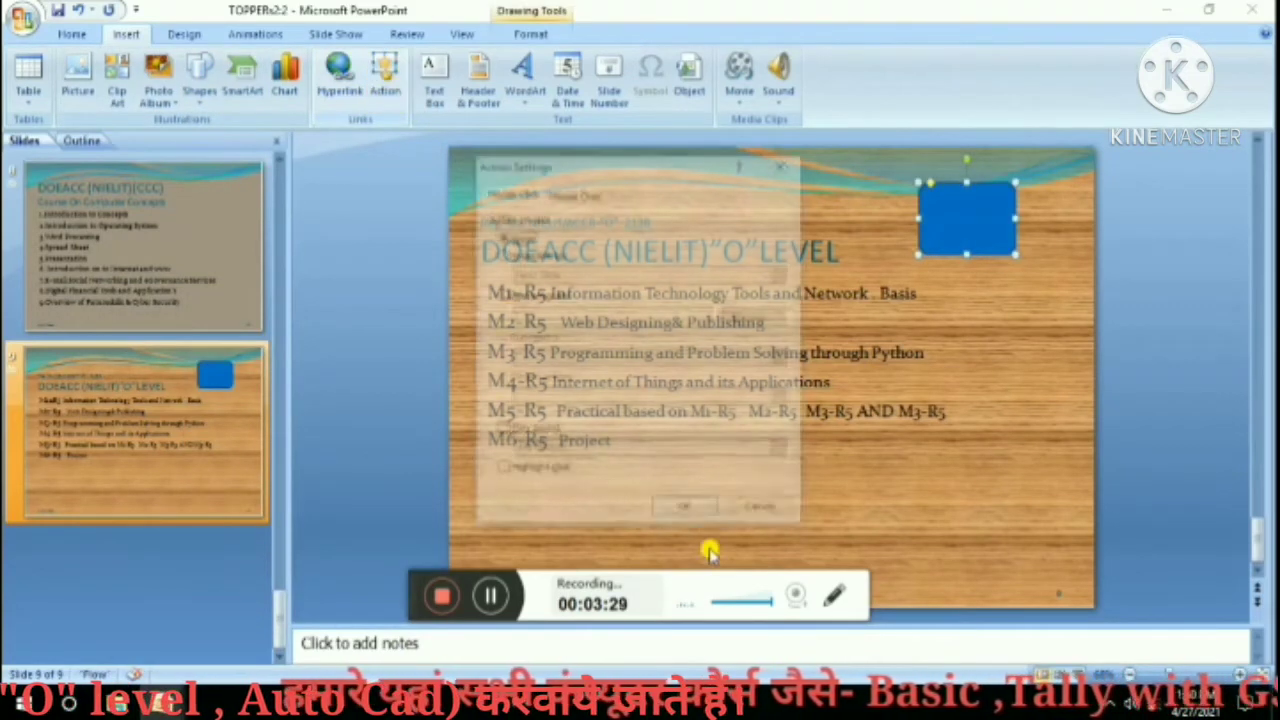
pyautogui.click(530, 254)
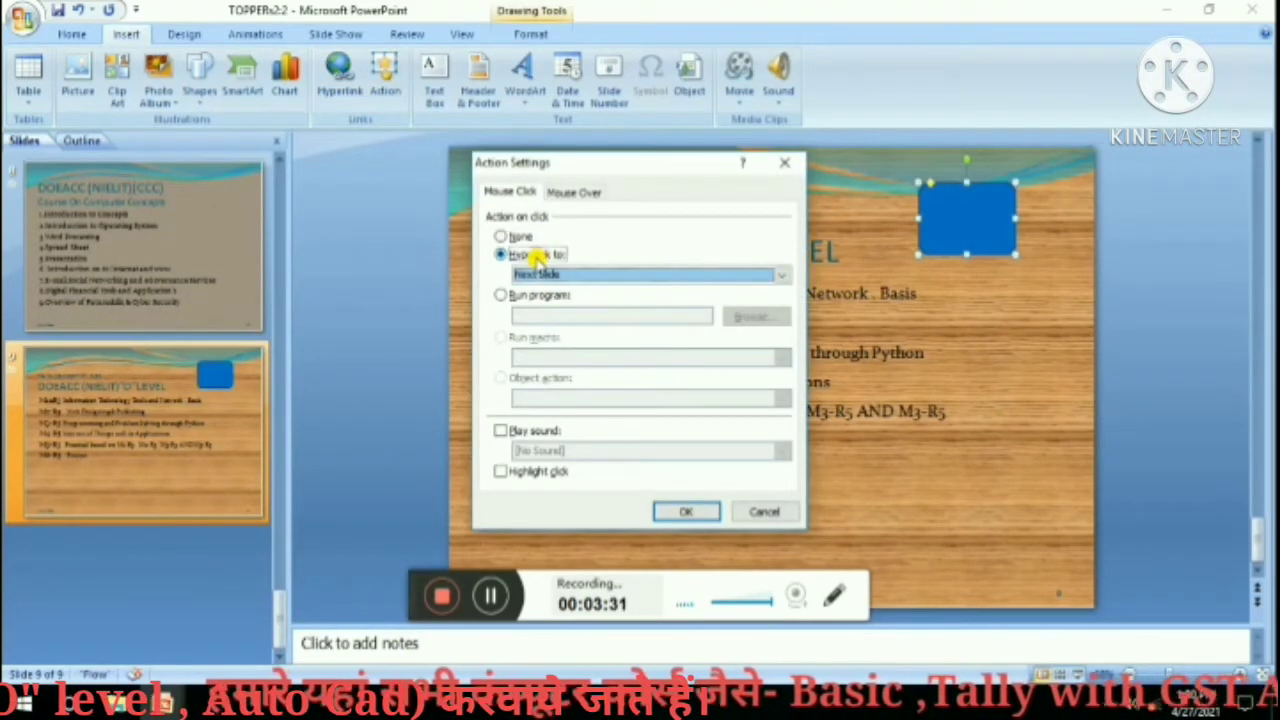
pyautogui.click(530, 274)
pyautogui.click(545, 320)
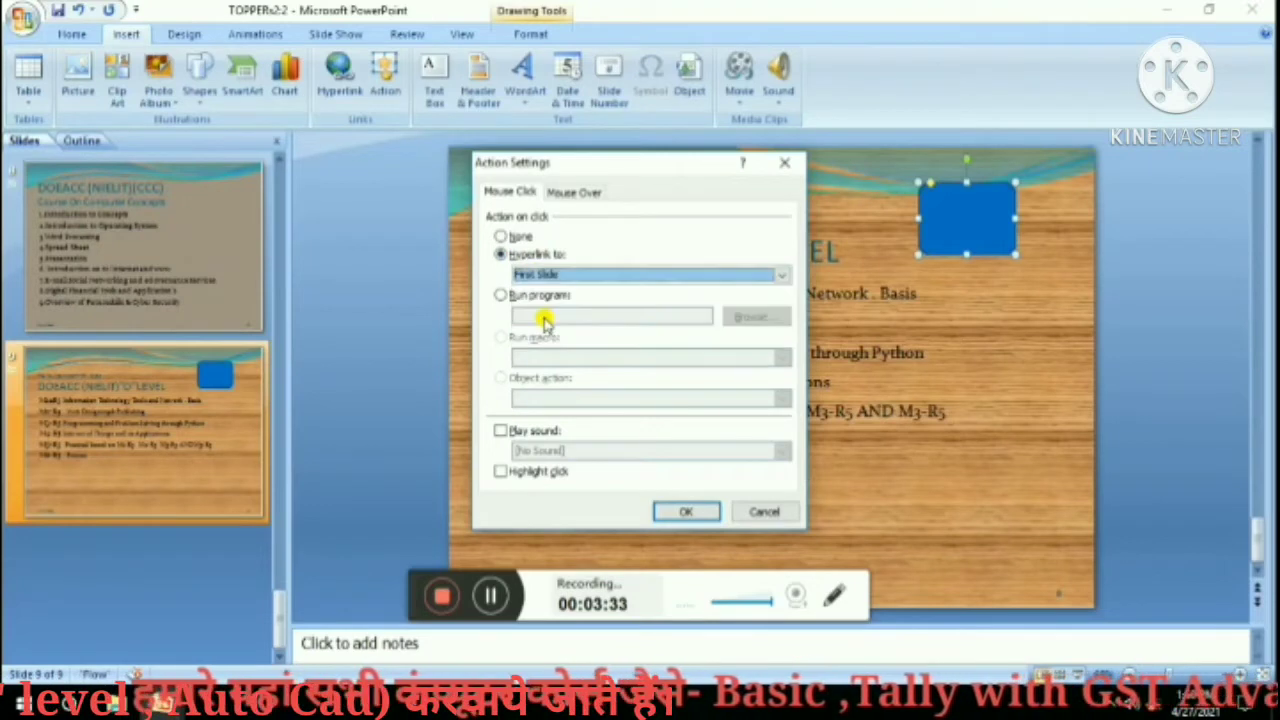
pyautogui.click(688, 513)
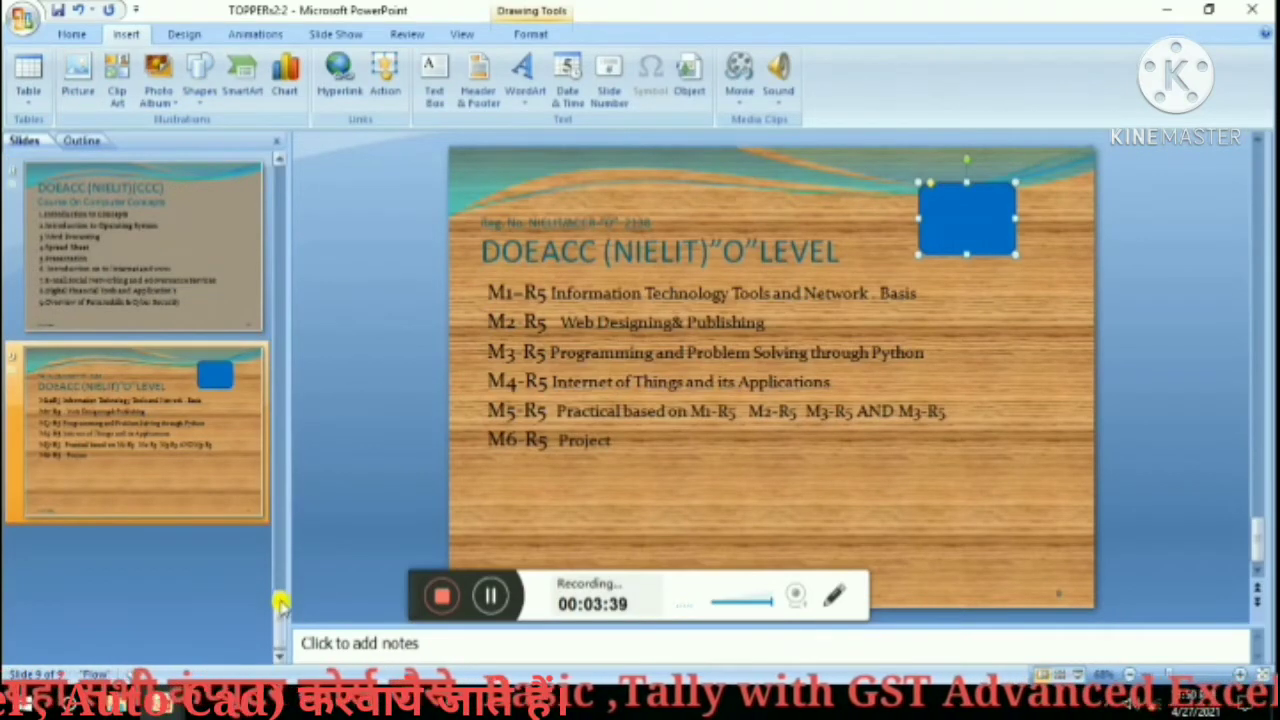
pyautogui.moveTo(280, 600); pyautogui.dragTo(287, 117)
pyautogui.click(166, 180)
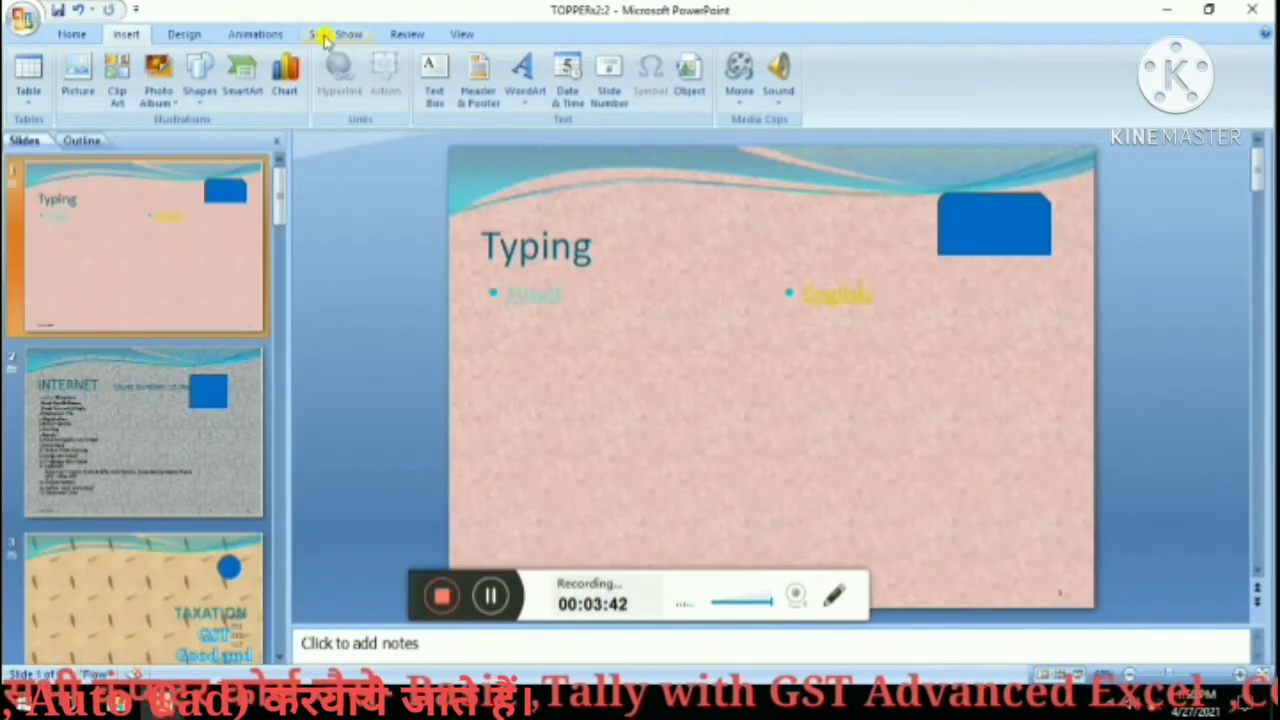
# Run the show from the beginning, clicking through to DOEACC and using its rectangle to return to the first slide.
pyautogui.click(322, 35)
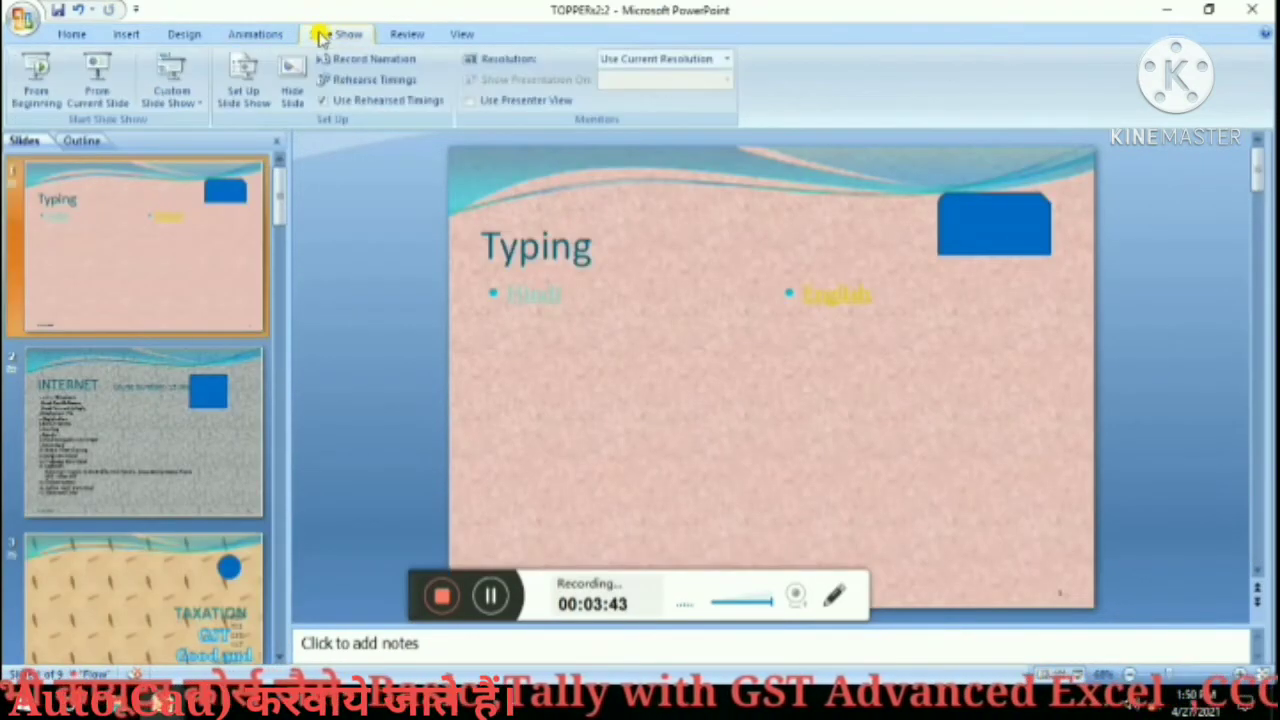
pyautogui.click(36, 92)
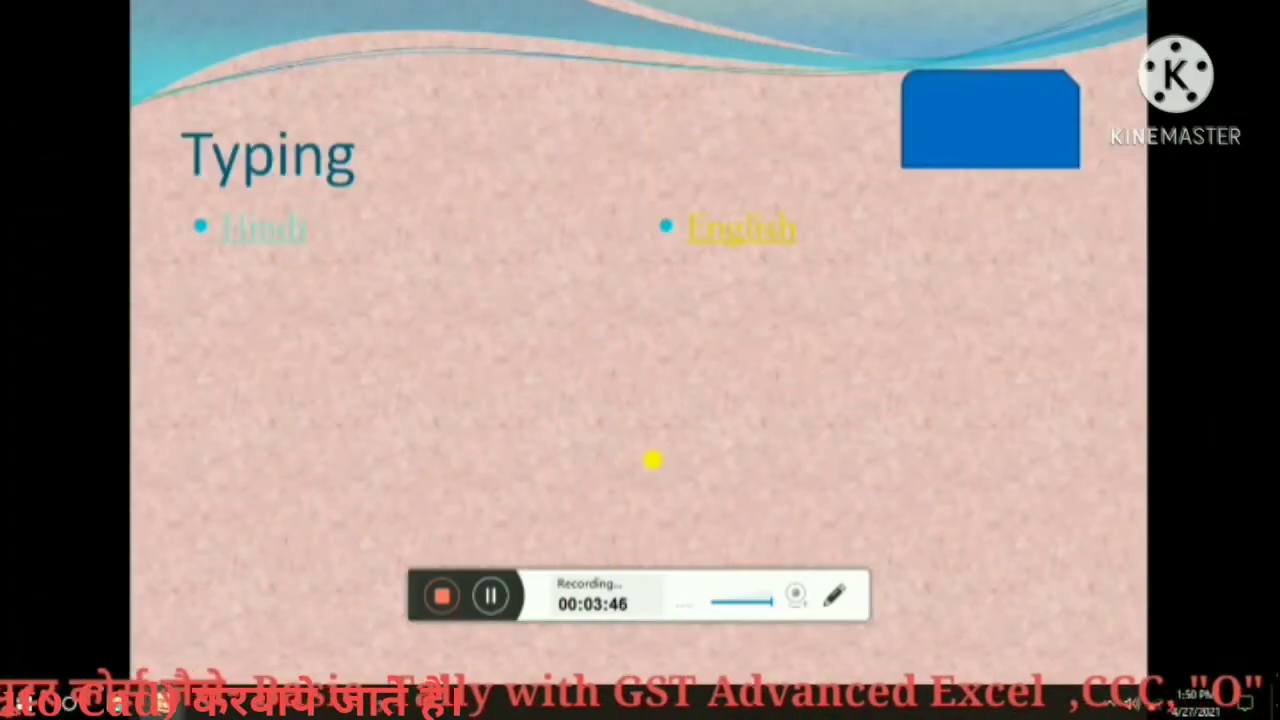
pyautogui.click(731, 451)
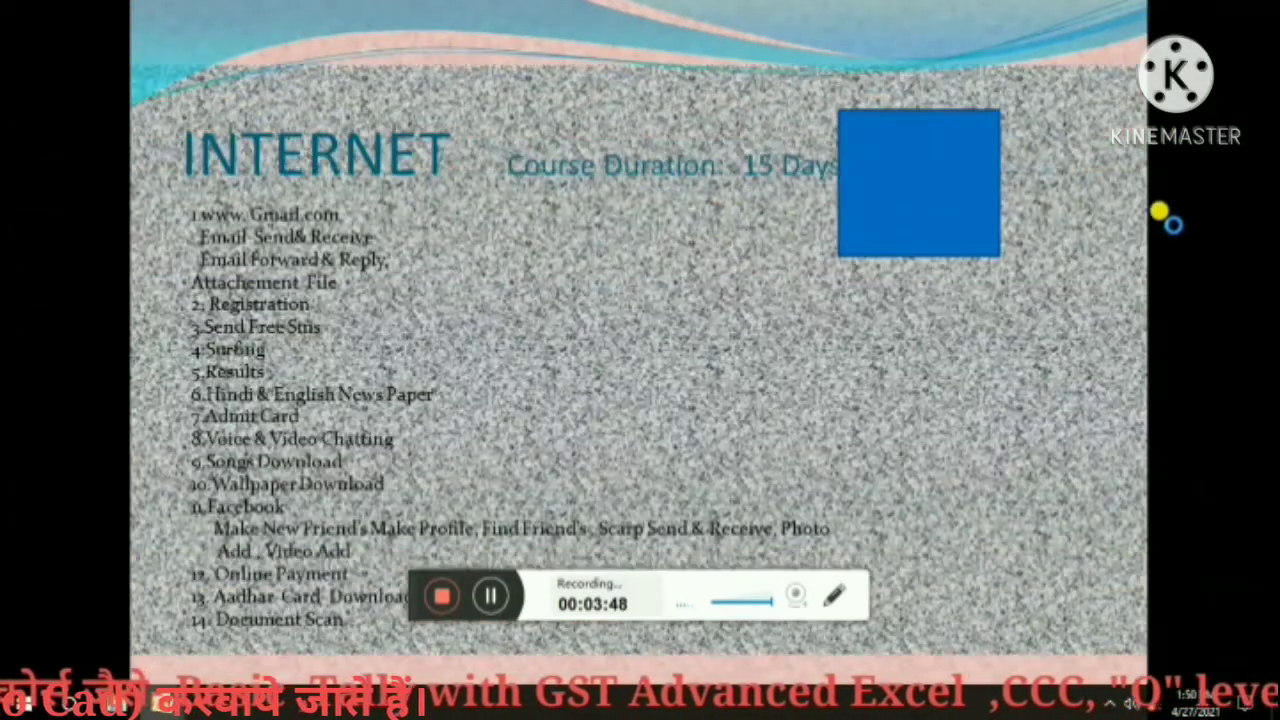
pyautogui.click(960, 171)
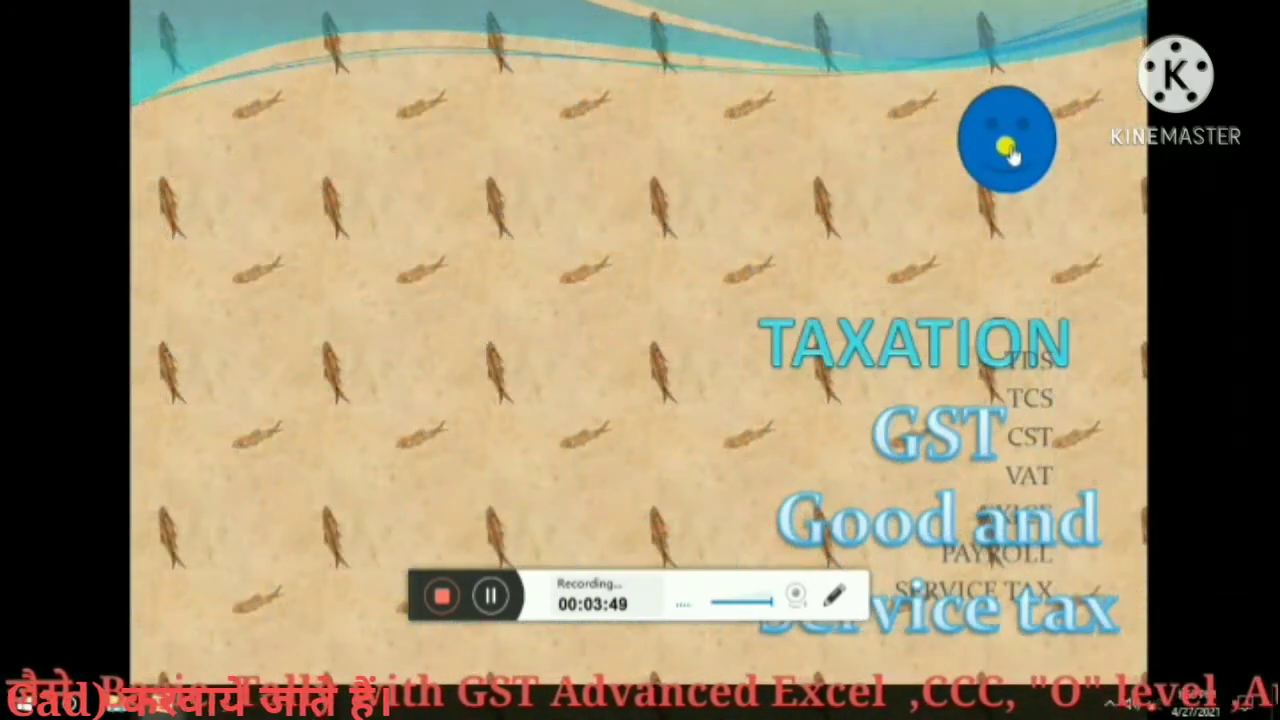
pyautogui.click(1008, 148)
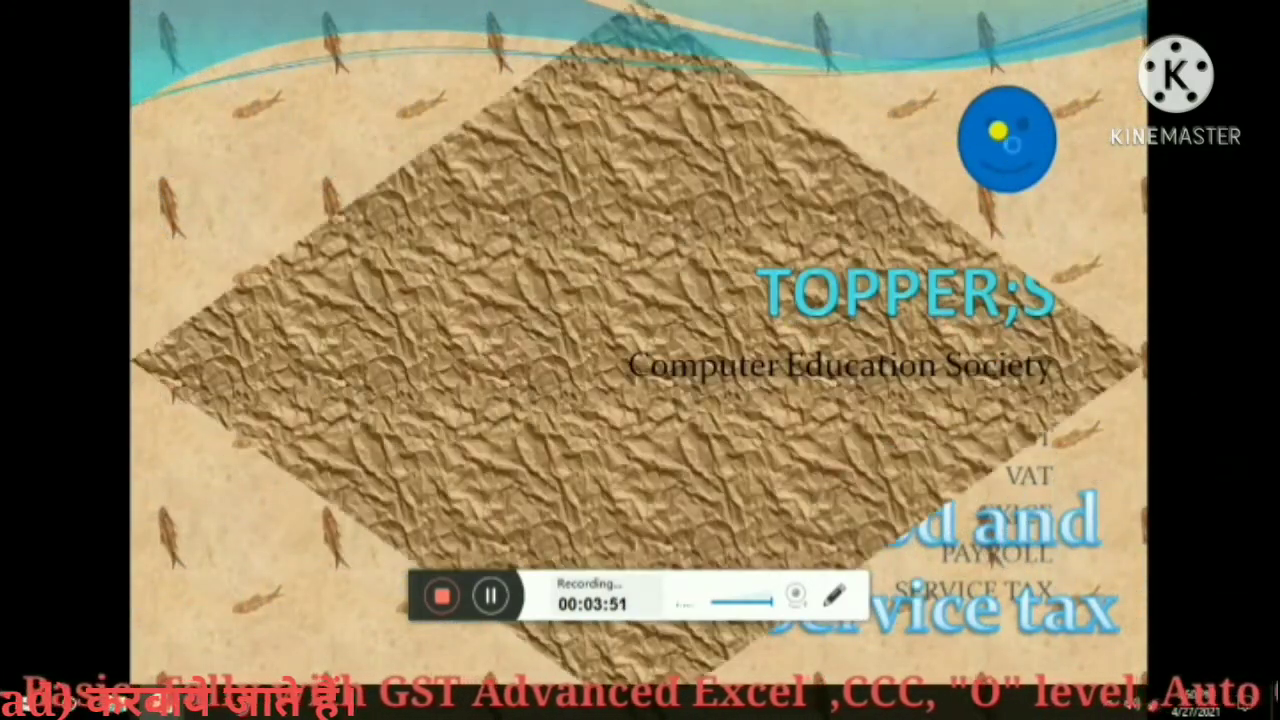
pyautogui.click(1005, 140)
pyautogui.click(999, 133)
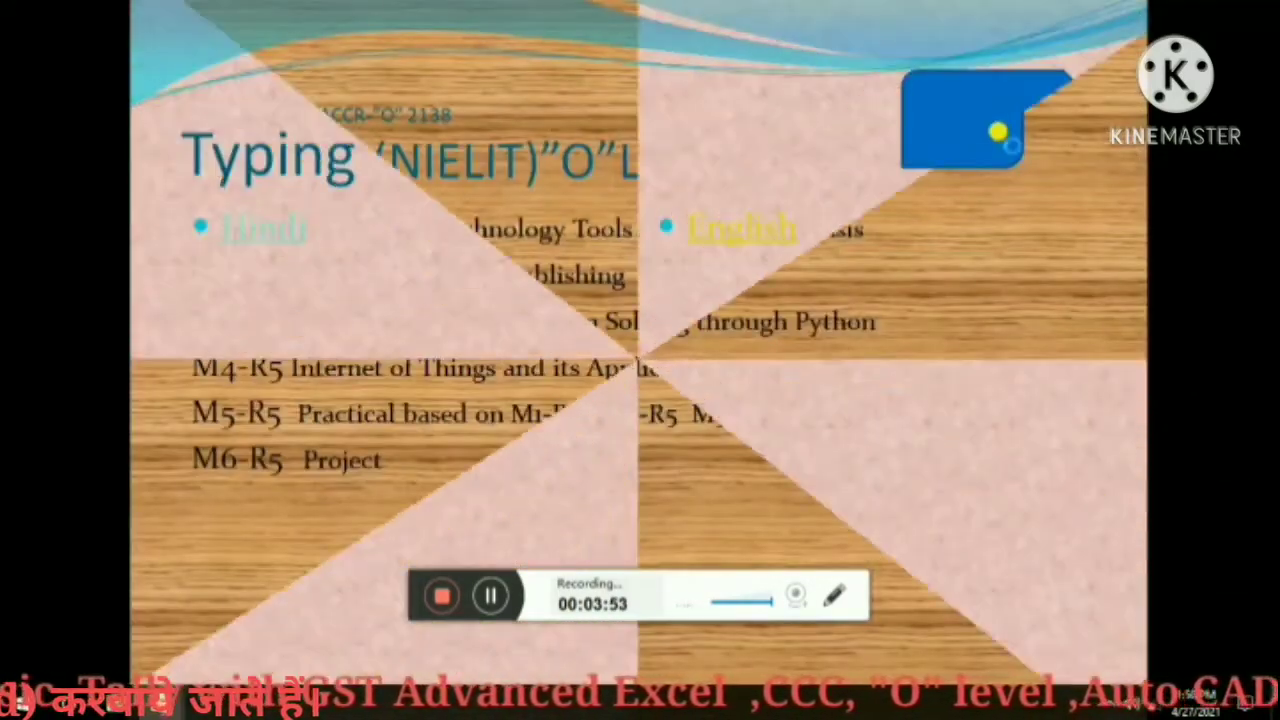
# Advance to TAXATION, test its jump to the last slide, then click through again until the show ends.
pyautogui.click(999, 133)
pyautogui.click(1007, 149)
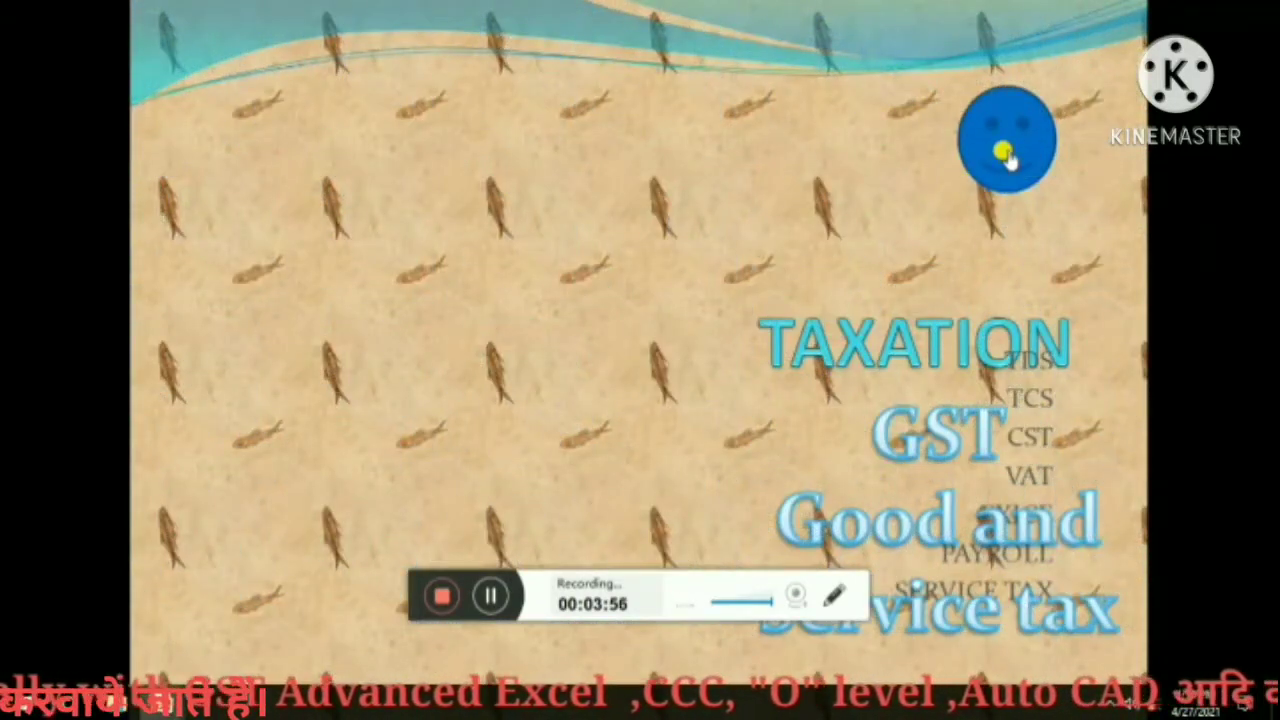
pyautogui.click(1005, 152)
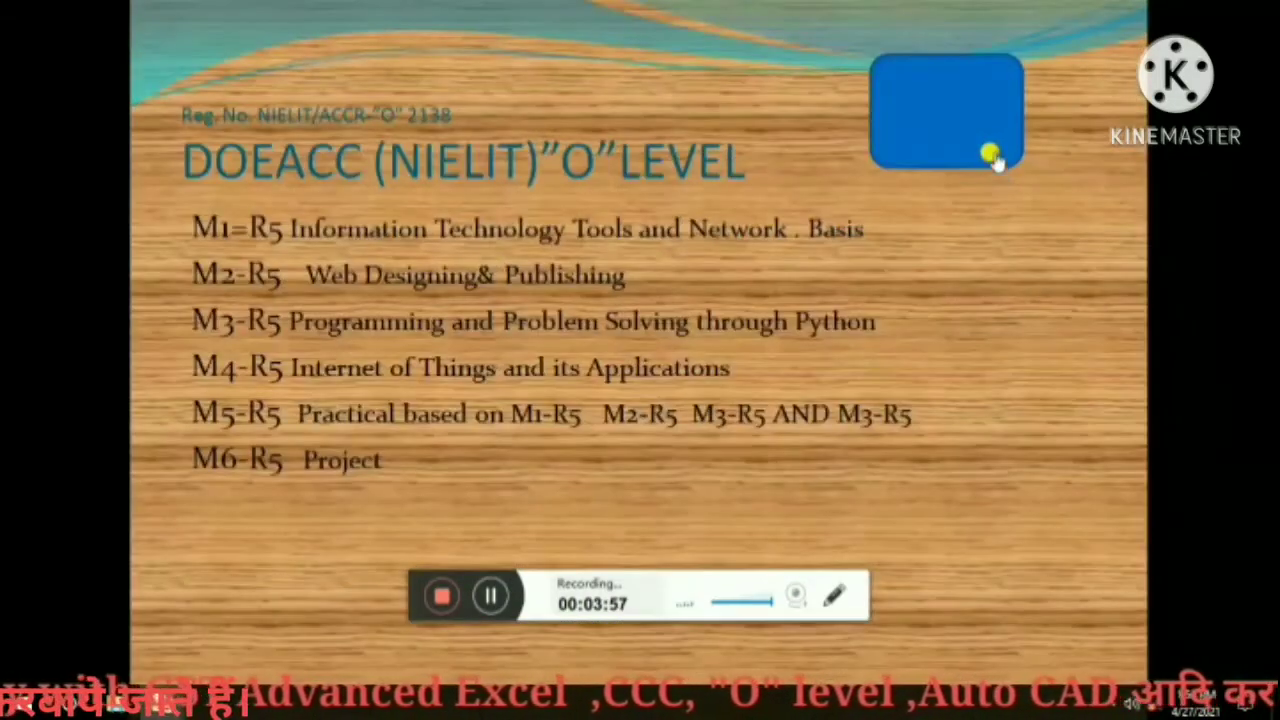
pyautogui.click(990, 152)
pyautogui.click(990, 157)
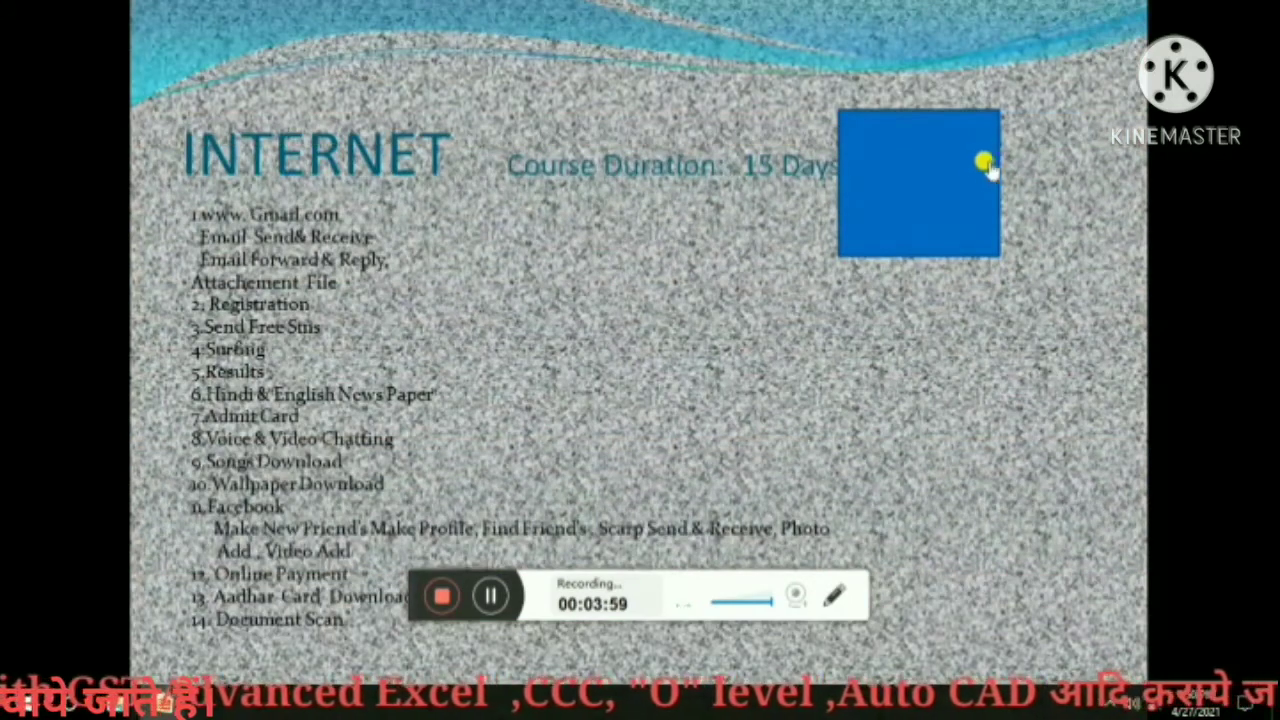
pyautogui.click(984, 168)
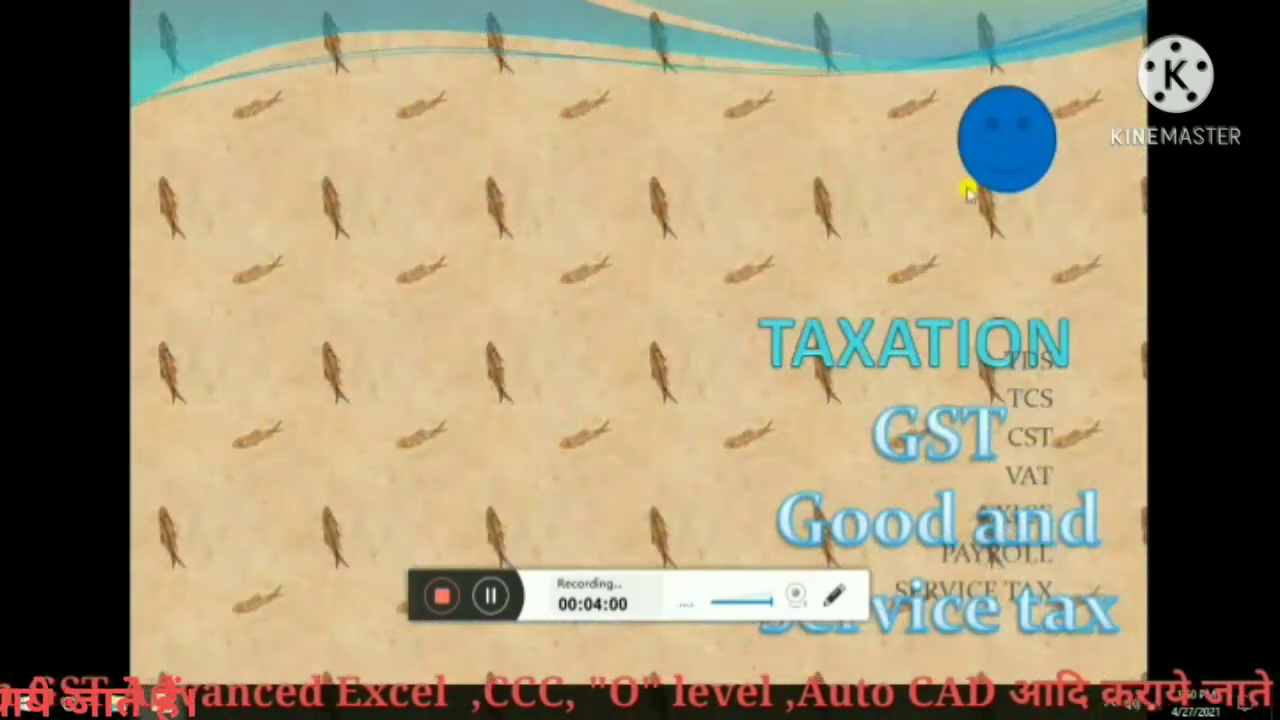
pyautogui.click(995, 105)
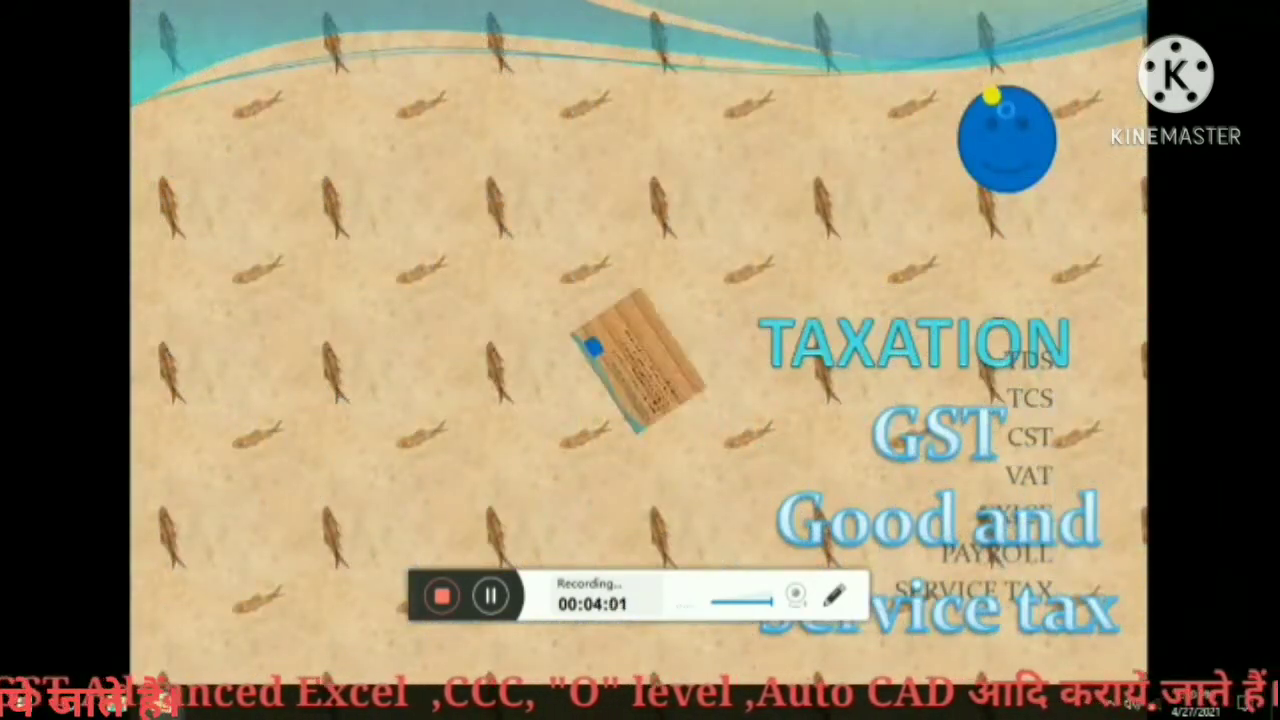
pyautogui.click(955, 255)
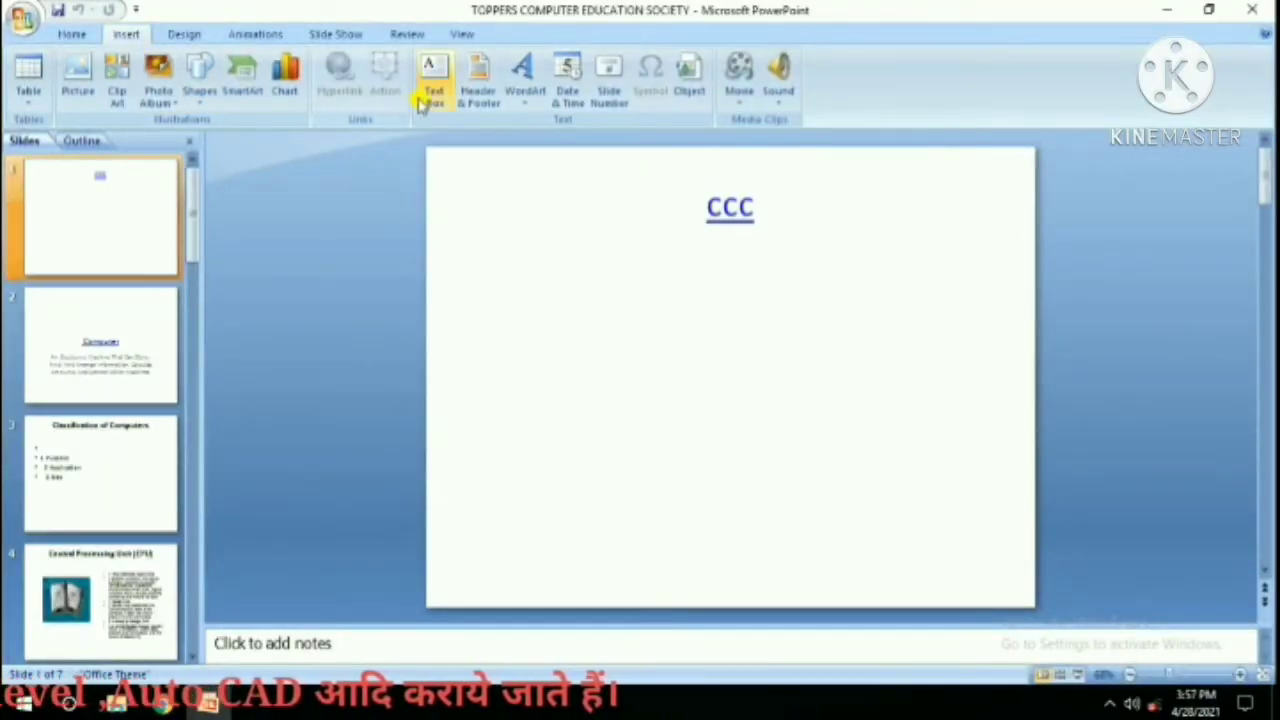
# Draw a small text box just below the CCC heading.
pyautogui.click(430, 88)
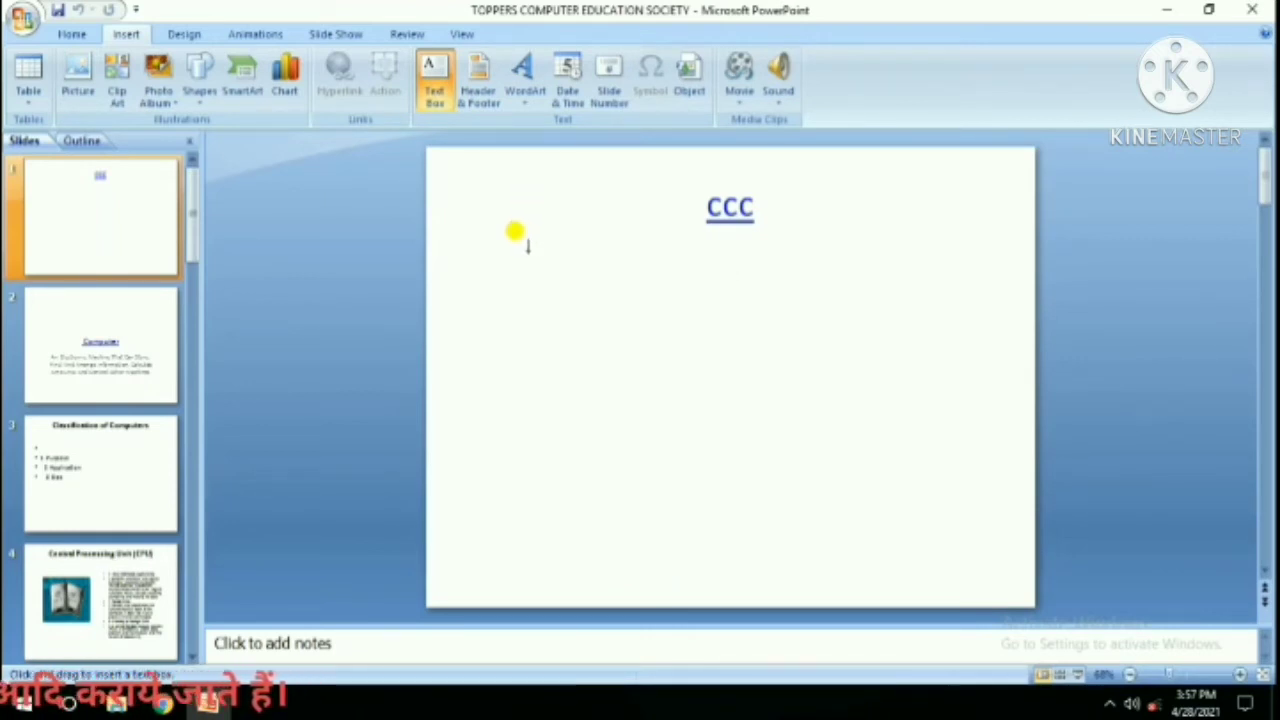
pyautogui.moveTo(528, 244); pyautogui.dragTo(588, 300)
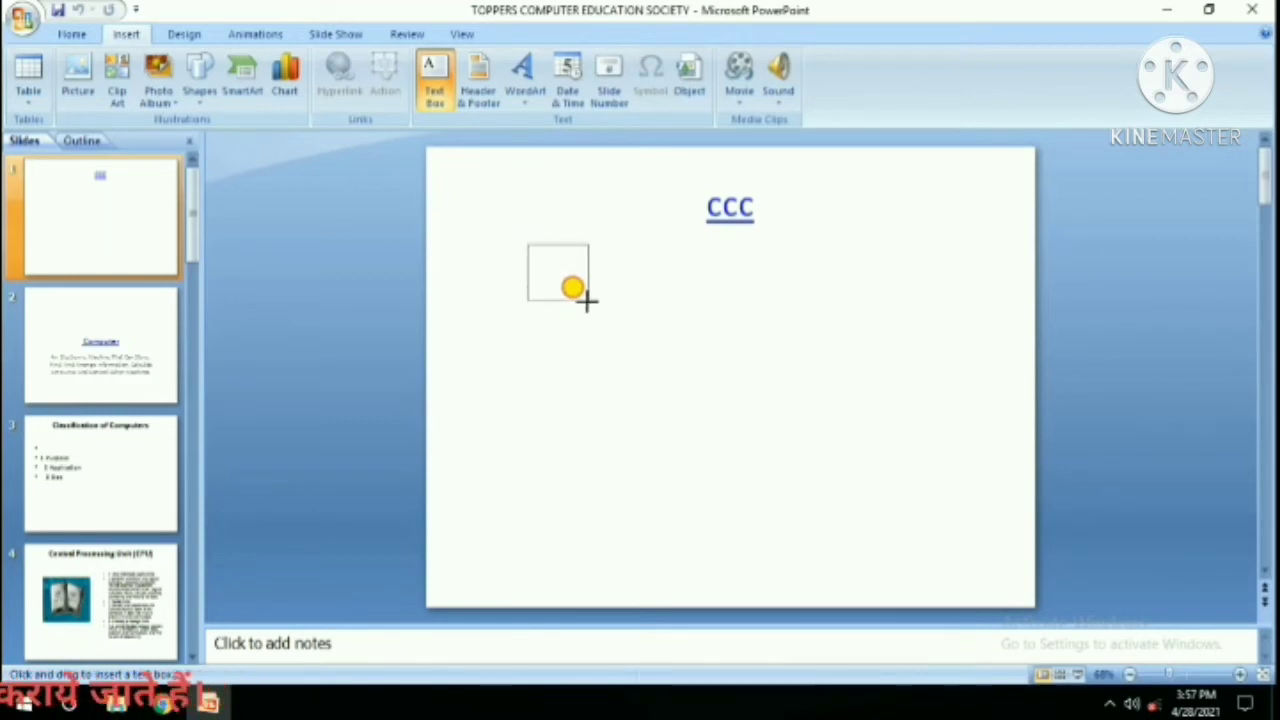
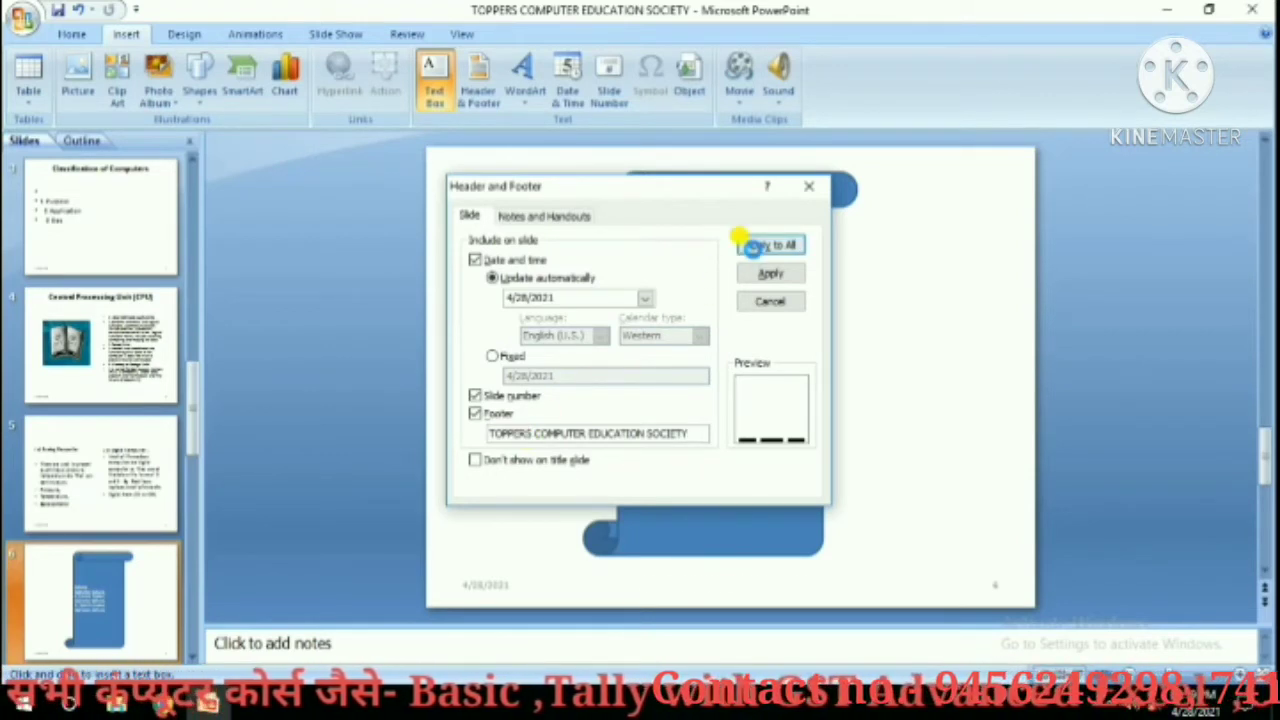
# Apply the date, slide number and TOPPERS COMPUTER EDUCATION SOCIETY footer to all slides, checking slide 7.
pyautogui.click(748, 246)
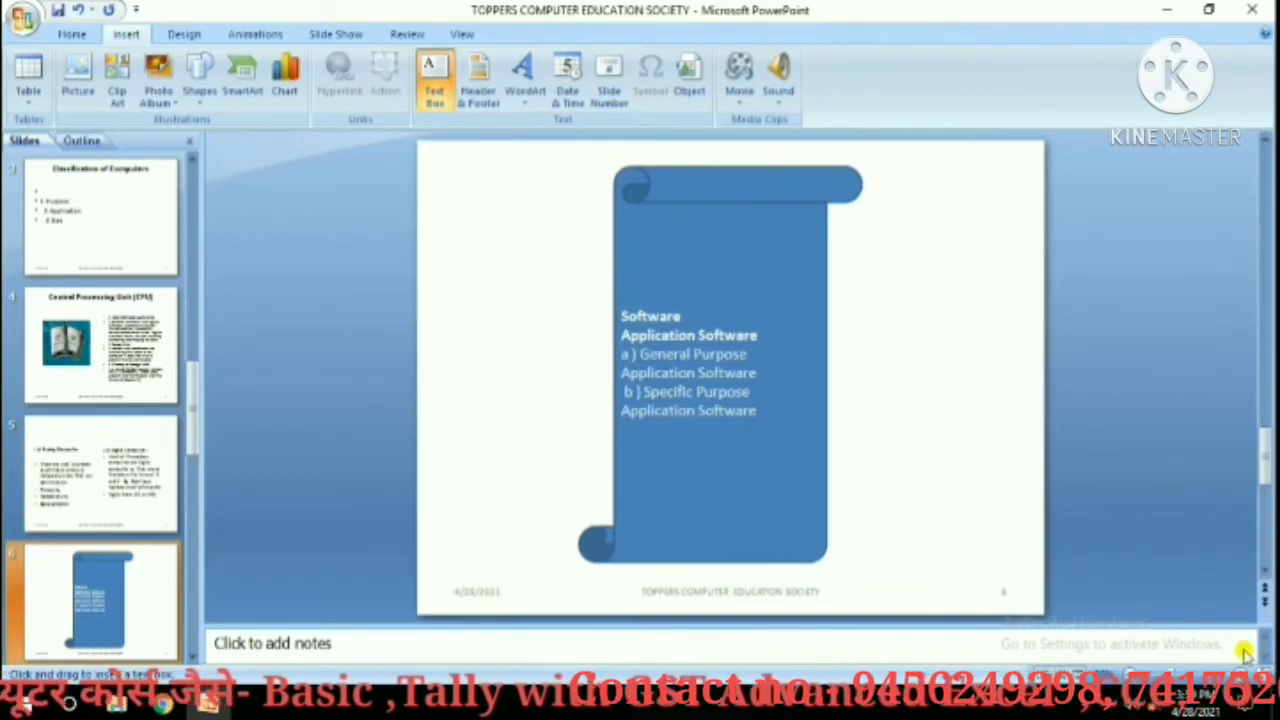
pyautogui.moveTo(1264, 455); pyautogui.dragTo(1264, 530)
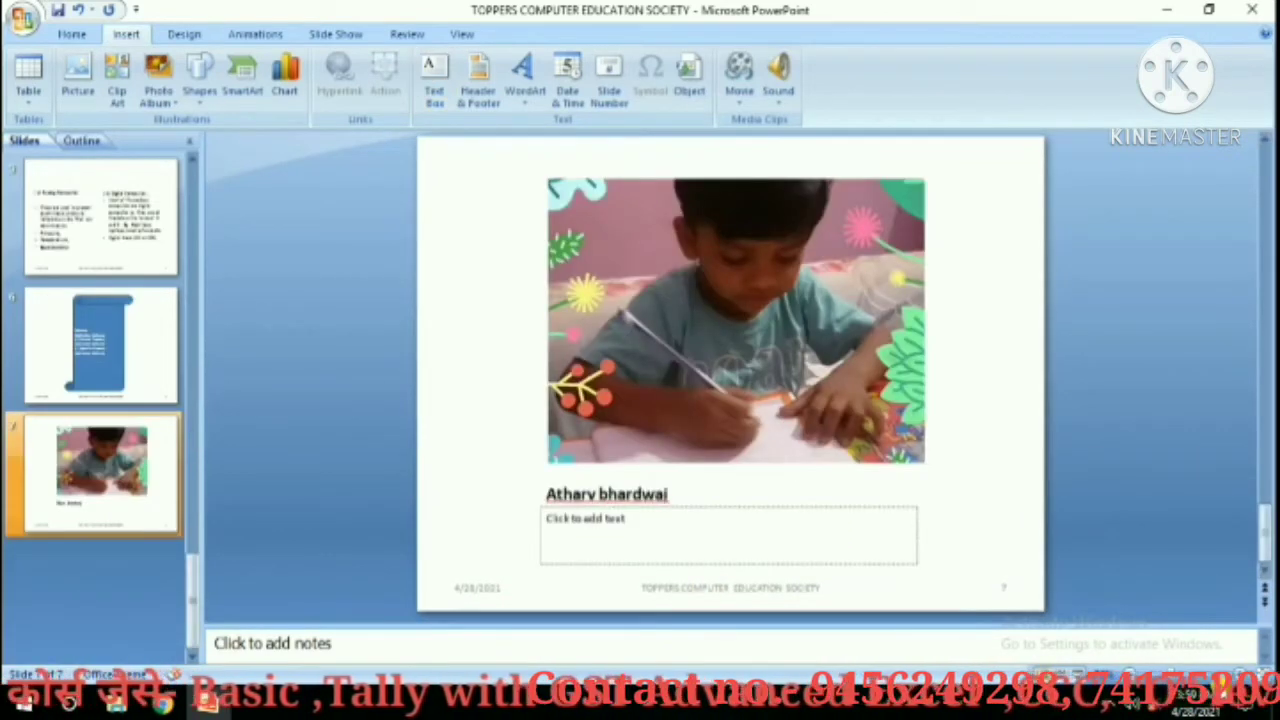
pyautogui.keyDown('ctrl'); pyautogui.scroll(2, 1260, 540); pyautogui.keyUp('ctrl')
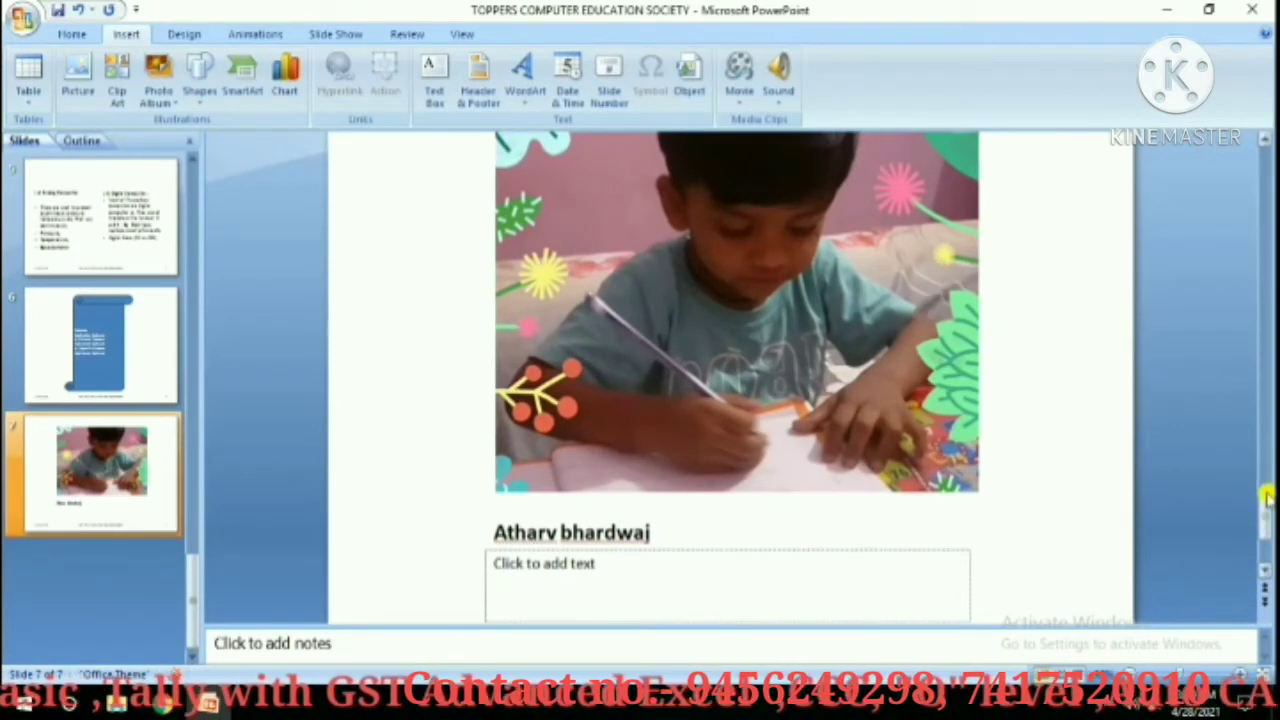
# Zoom out to fit the whole slide and display slide 5, Analog/Digital Computer.
pyautogui.click(1133, 672)
pyautogui.click(1133, 672)
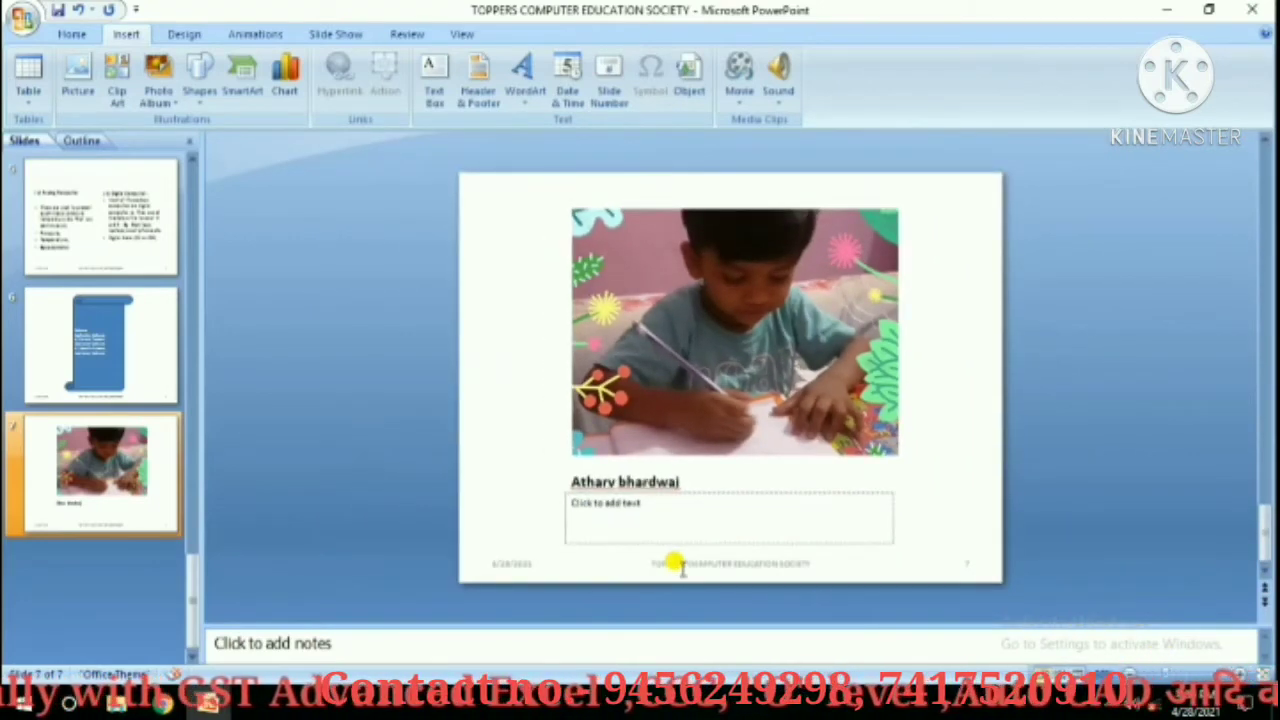
pyautogui.click(70, 245)
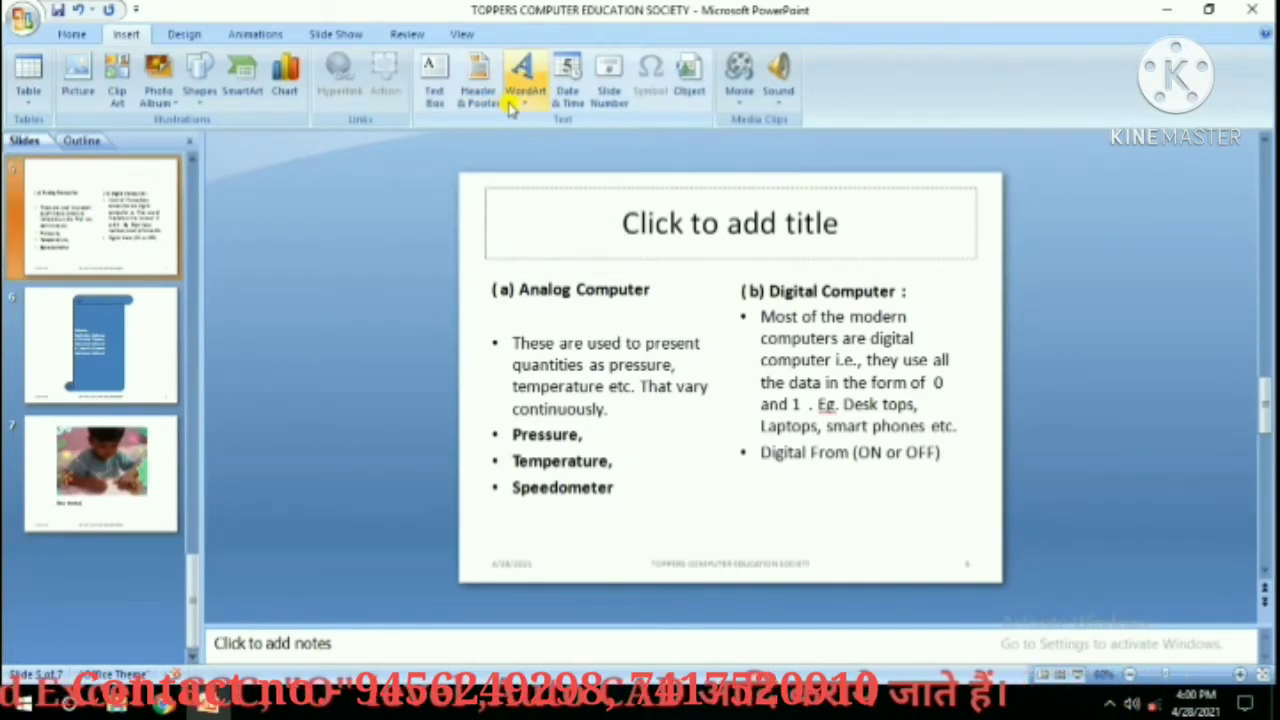
# On the title slide, insert a Fill None Outline Accent 2 WordArt reading 'I P COLLEGE'.
pyautogui.moveTo(197, 577); pyautogui.dragTo(162, 170)
pyautogui.click(163, 170)
pyautogui.click(525, 98)
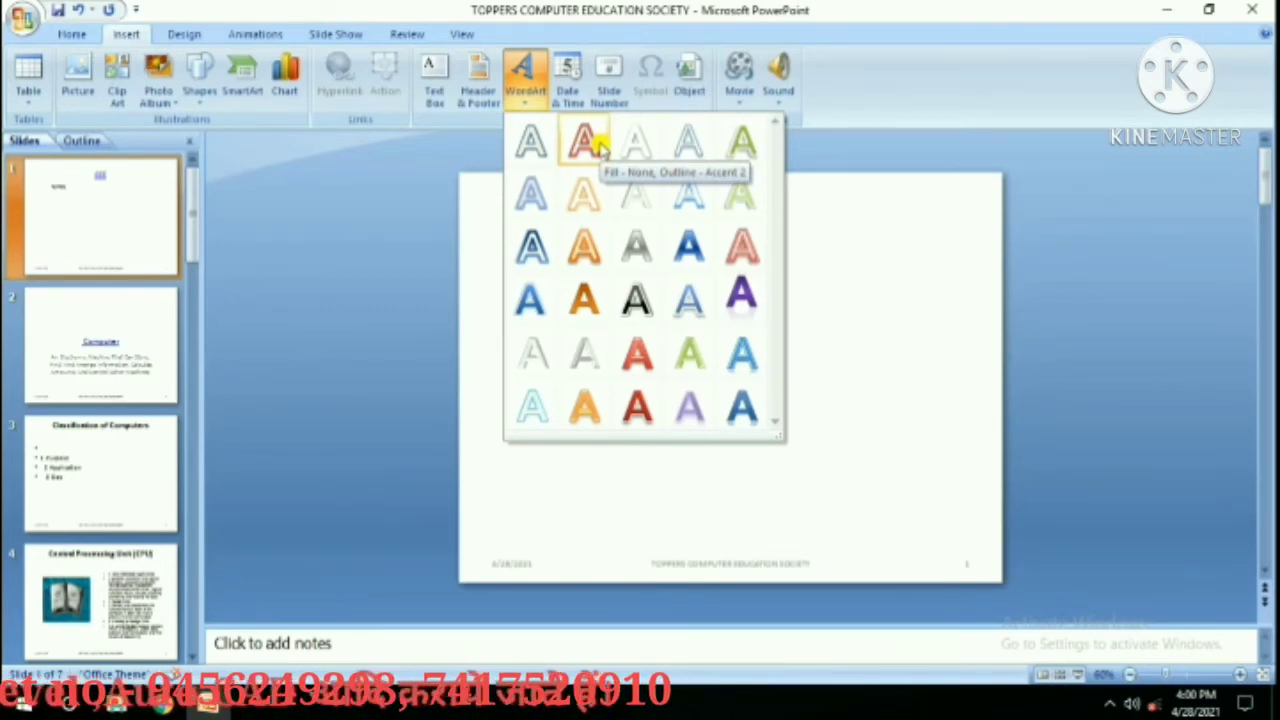
pyautogui.click(590, 145)
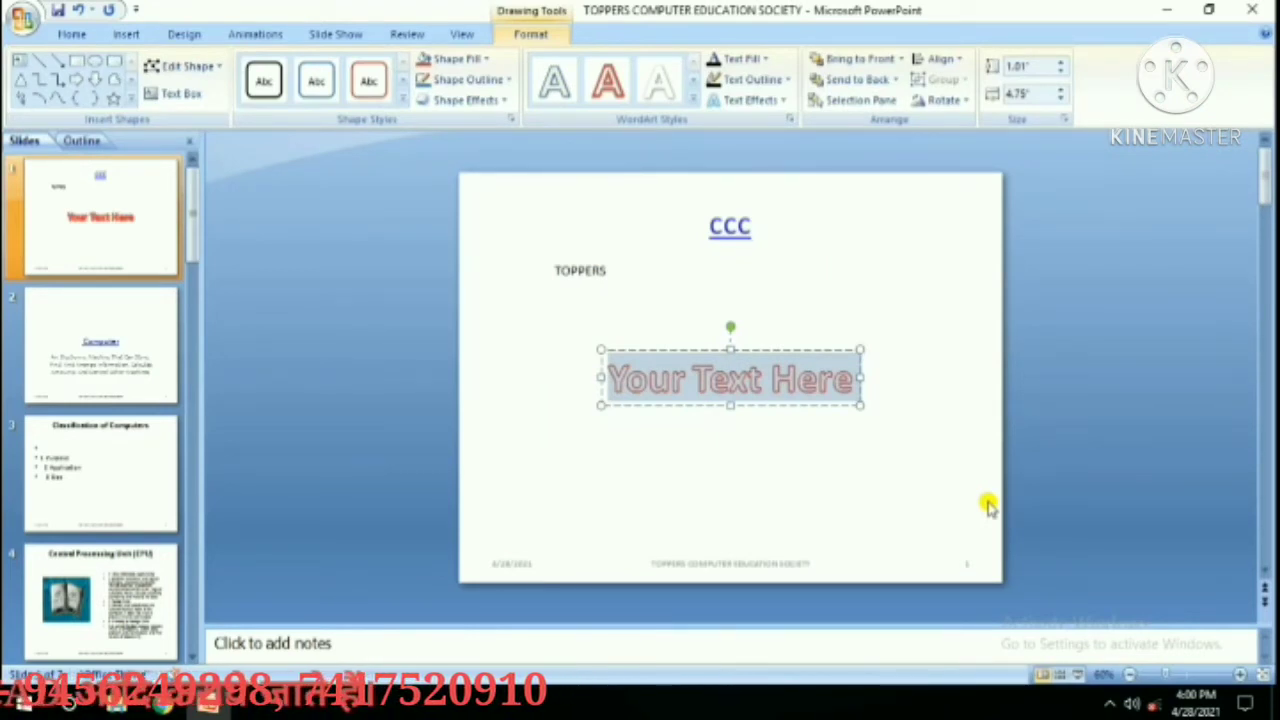
pyautogui.press('BackSpace')
pyautogui.write('I P')
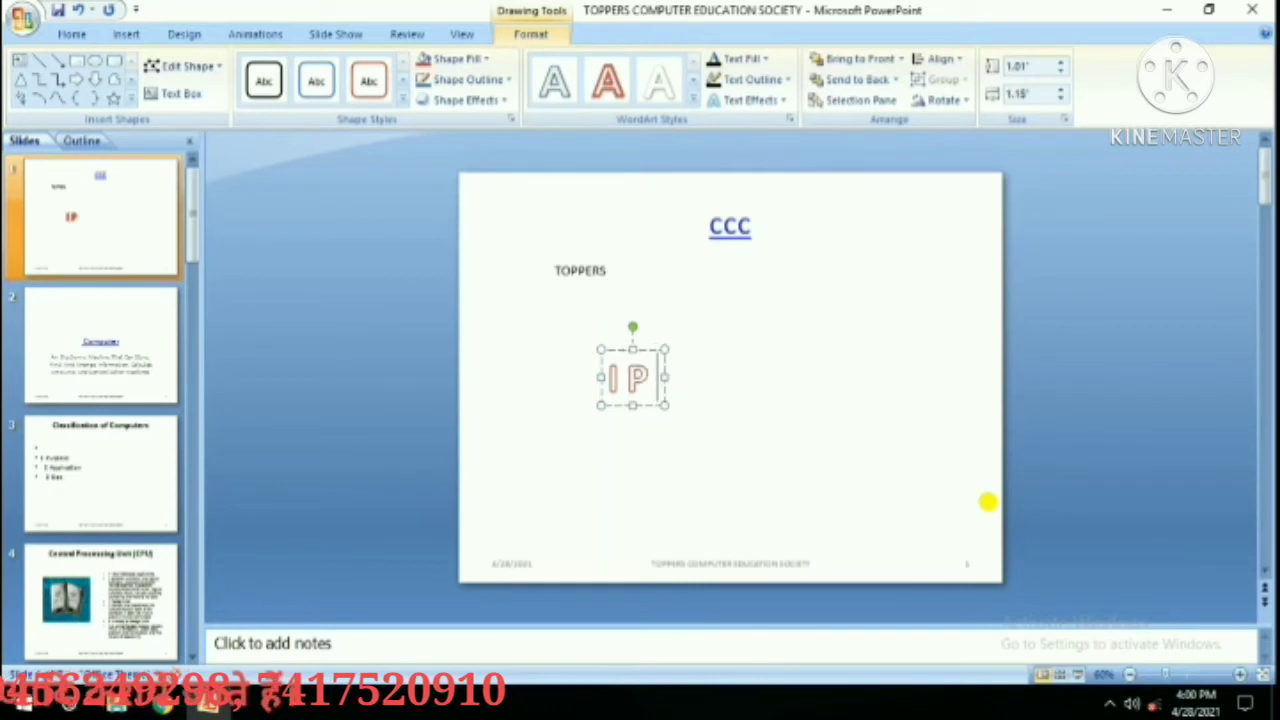
pyautogui.write(' COLLEGE')
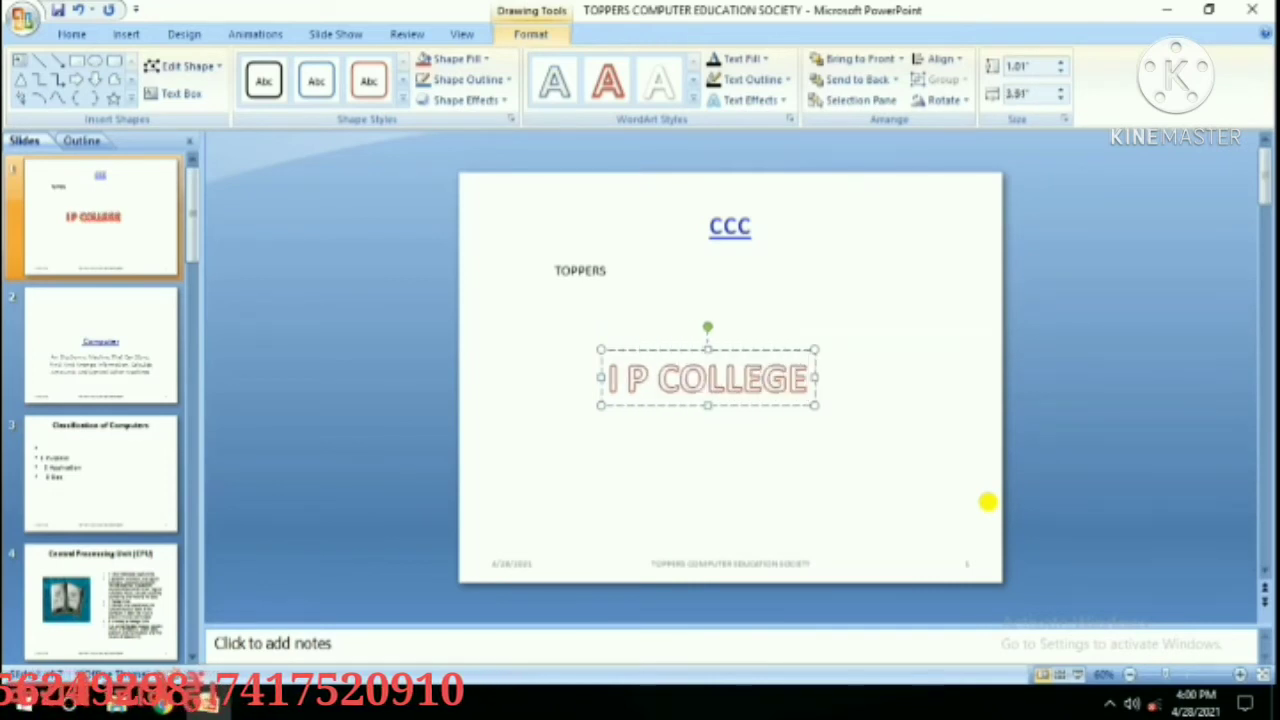
# Move the I P COLLEGE WordArt slightly higher beneath TOPPERS.
pyautogui.moveTo(686, 350); pyautogui.dragTo(683, 313)
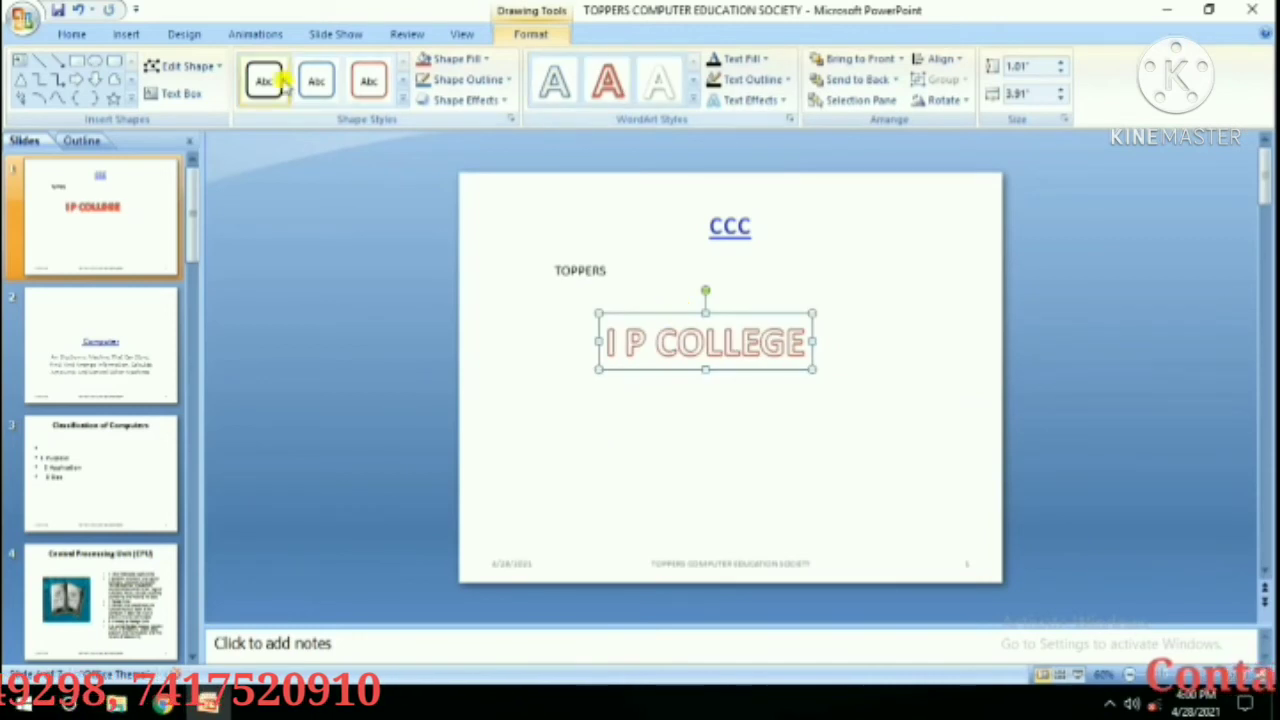
pyautogui.click(126, 34)
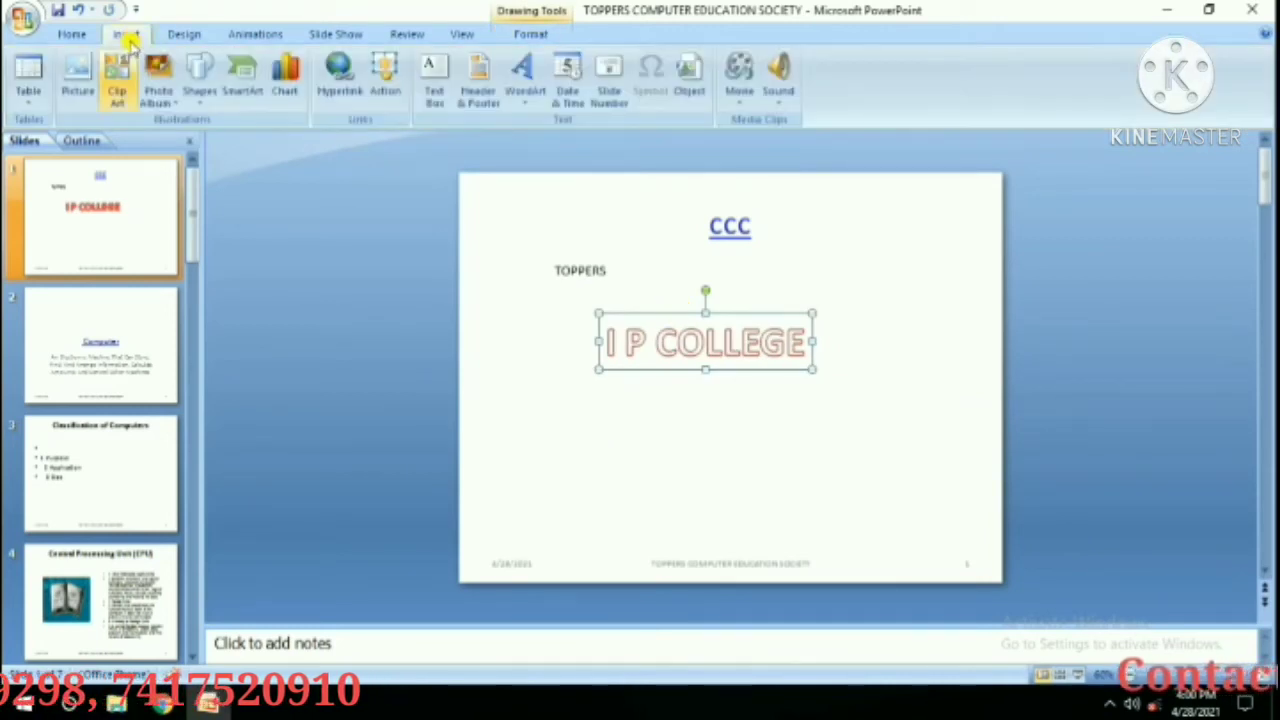
pyautogui.click(528, 100)
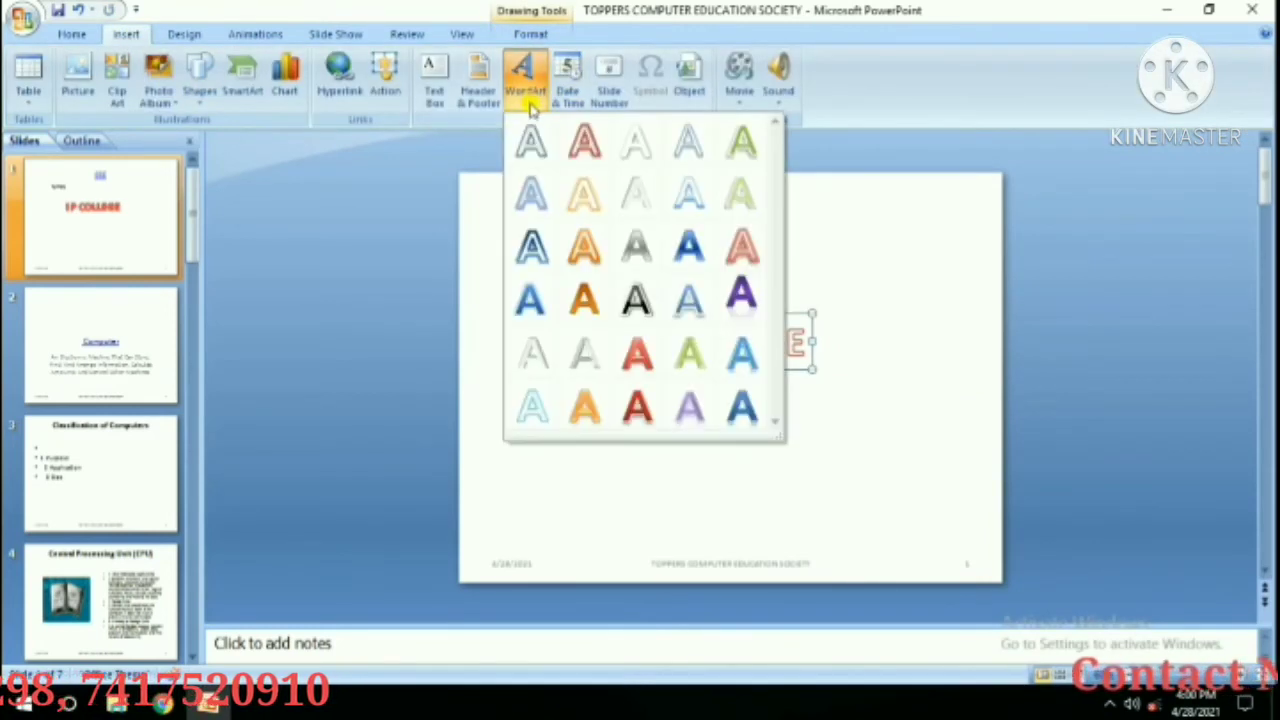
# Insert a purple-style WordArt and place it just below I P COLLEGE.
pyautogui.click(688, 405)
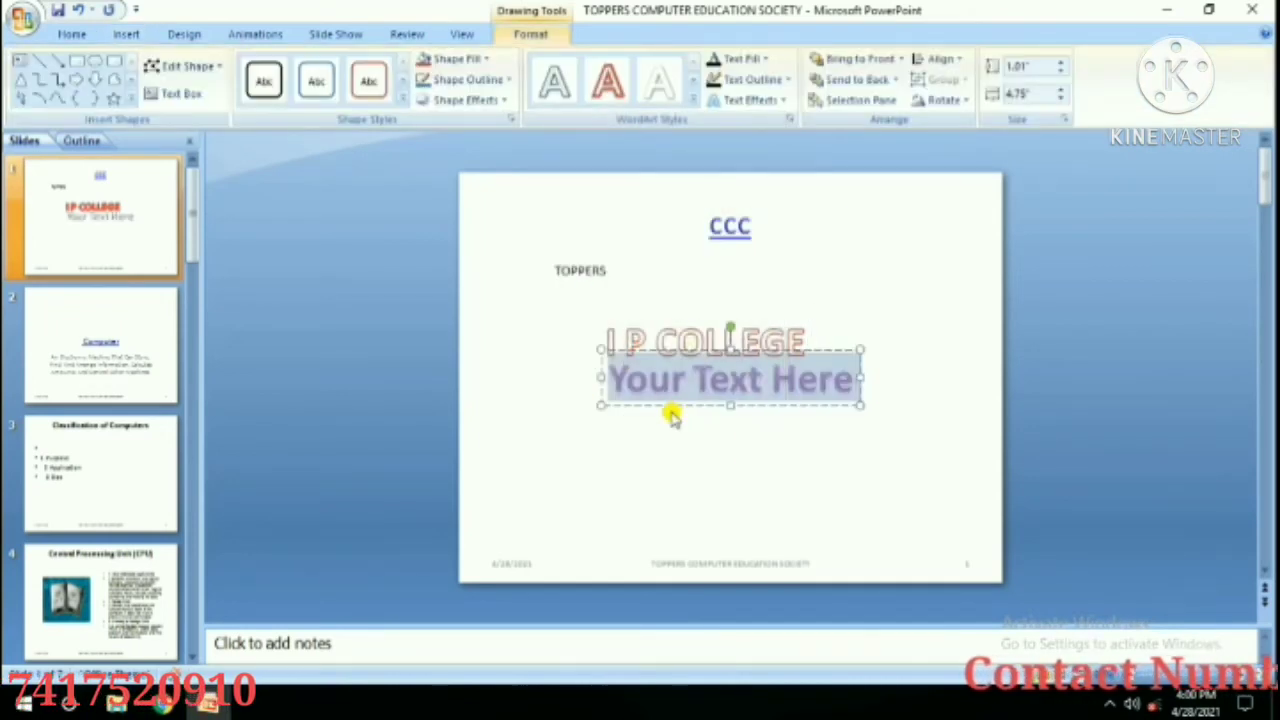
pyautogui.moveTo(689, 345)
pyautogui.mouseDown()
pyautogui.moveTo(689, 389)
pyautogui.moveTo(673, 363)
pyautogui.mouseUp()
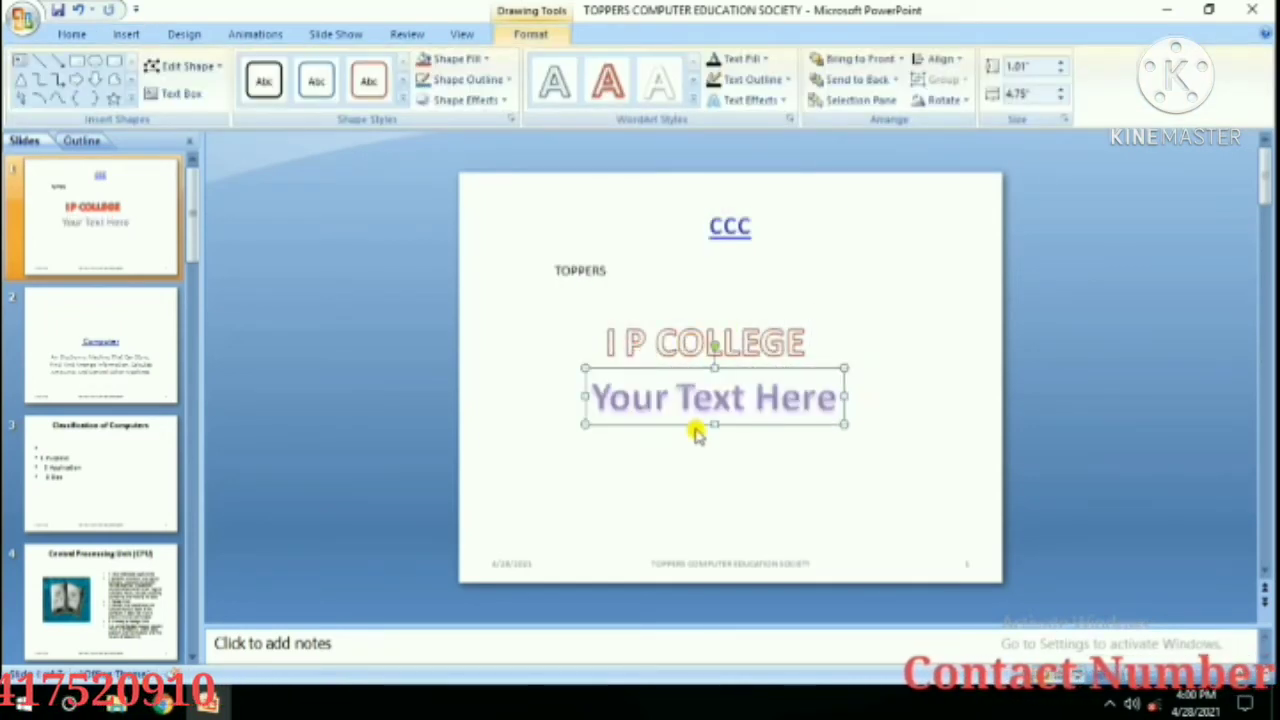
pyautogui.click(124, 35)
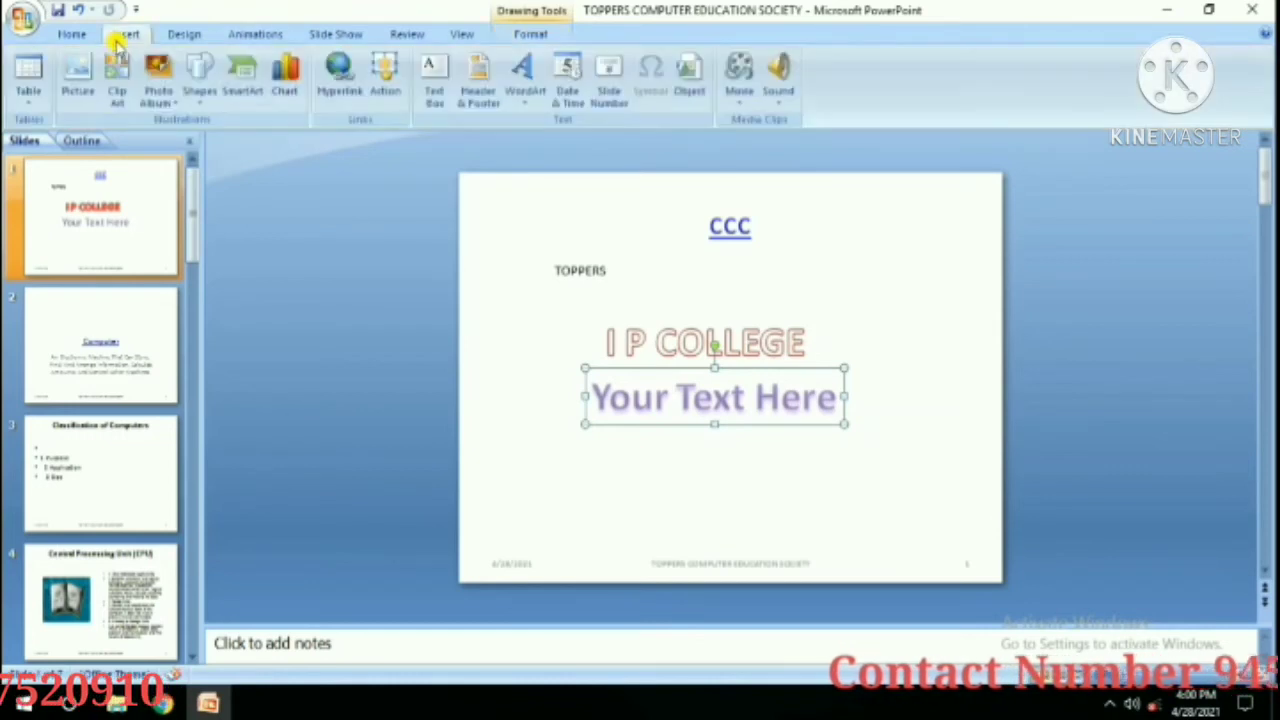
pyautogui.click(567, 95)
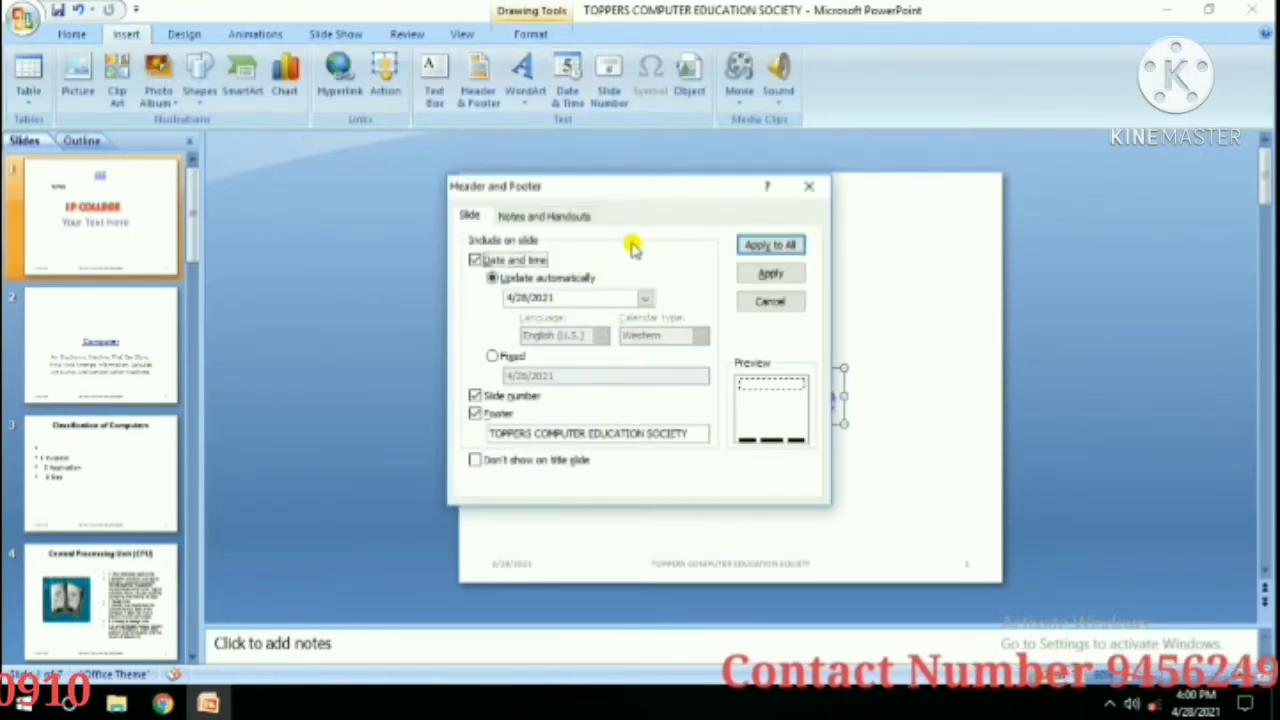
pyautogui.click(475, 262)
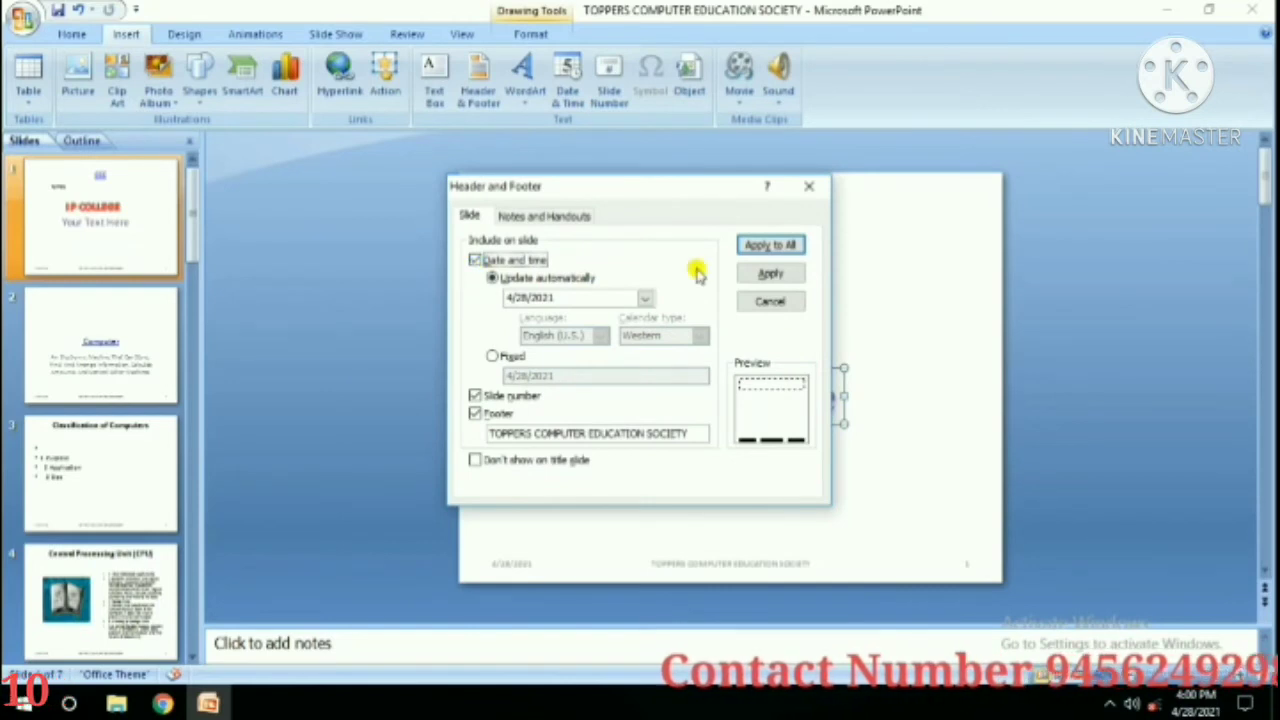
pyautogui.click(757, 304)
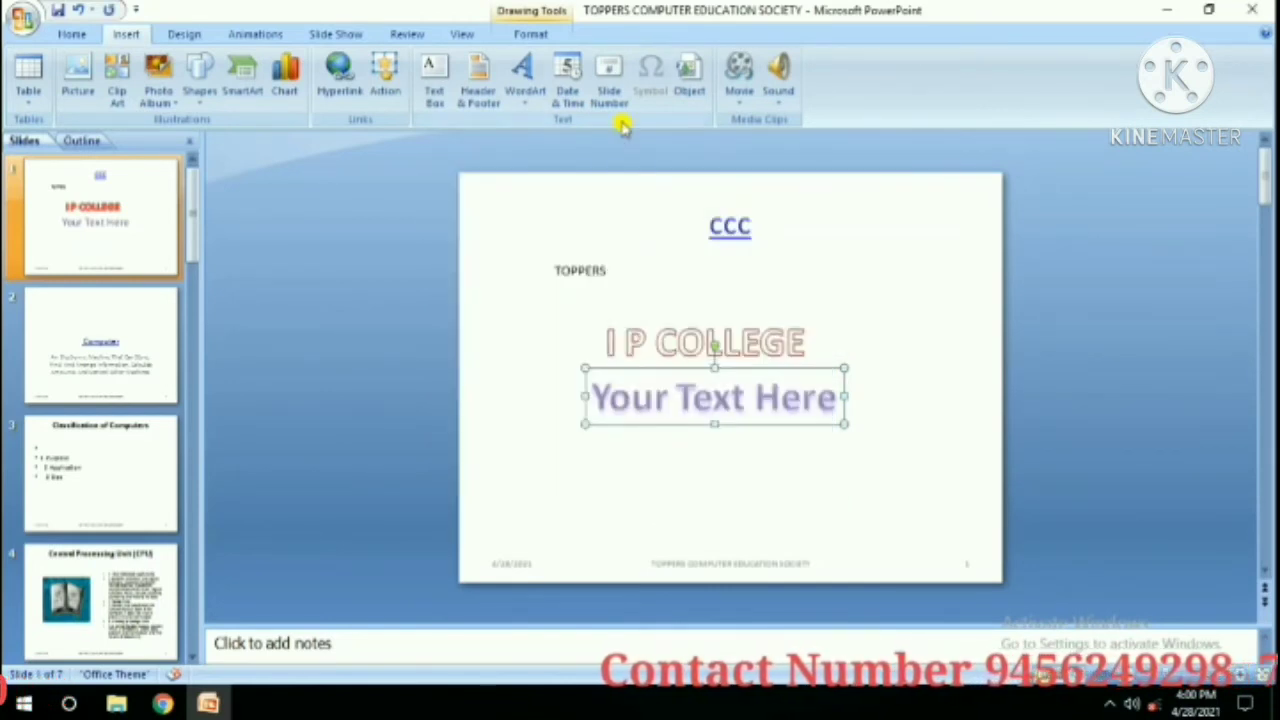
pyautogui.click(610, 95)
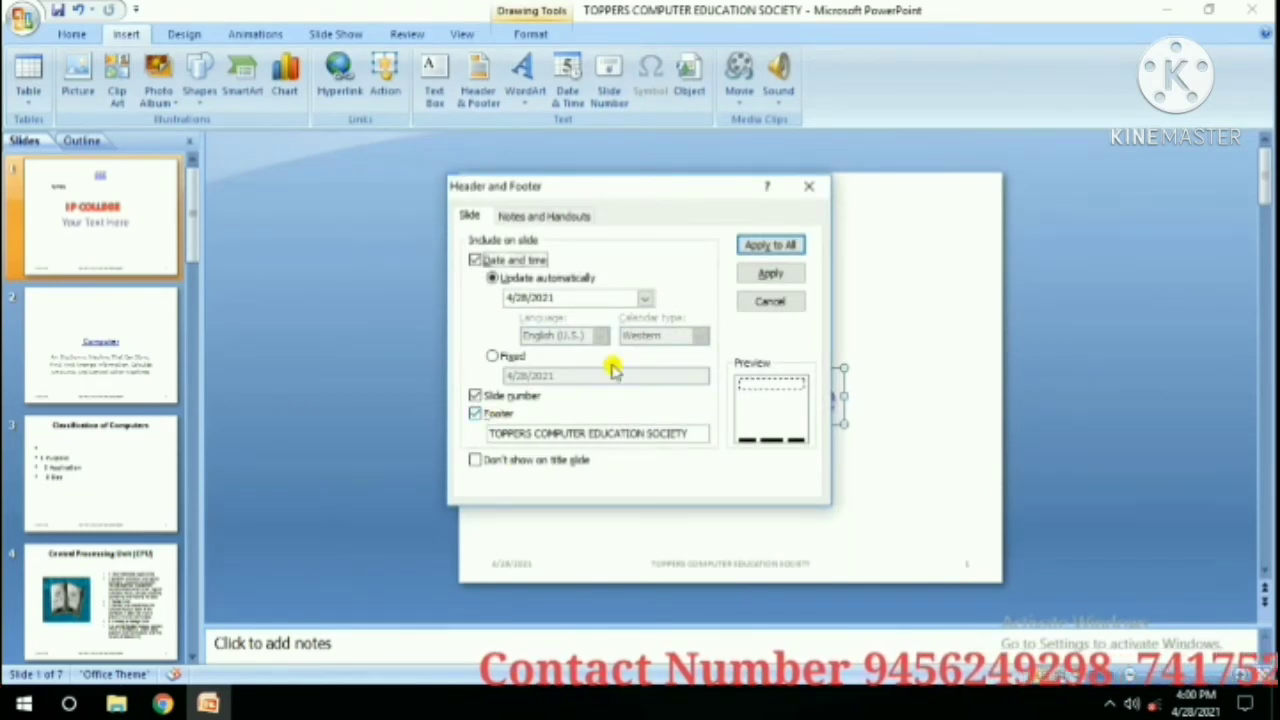
pyautogui.click(772, 300)
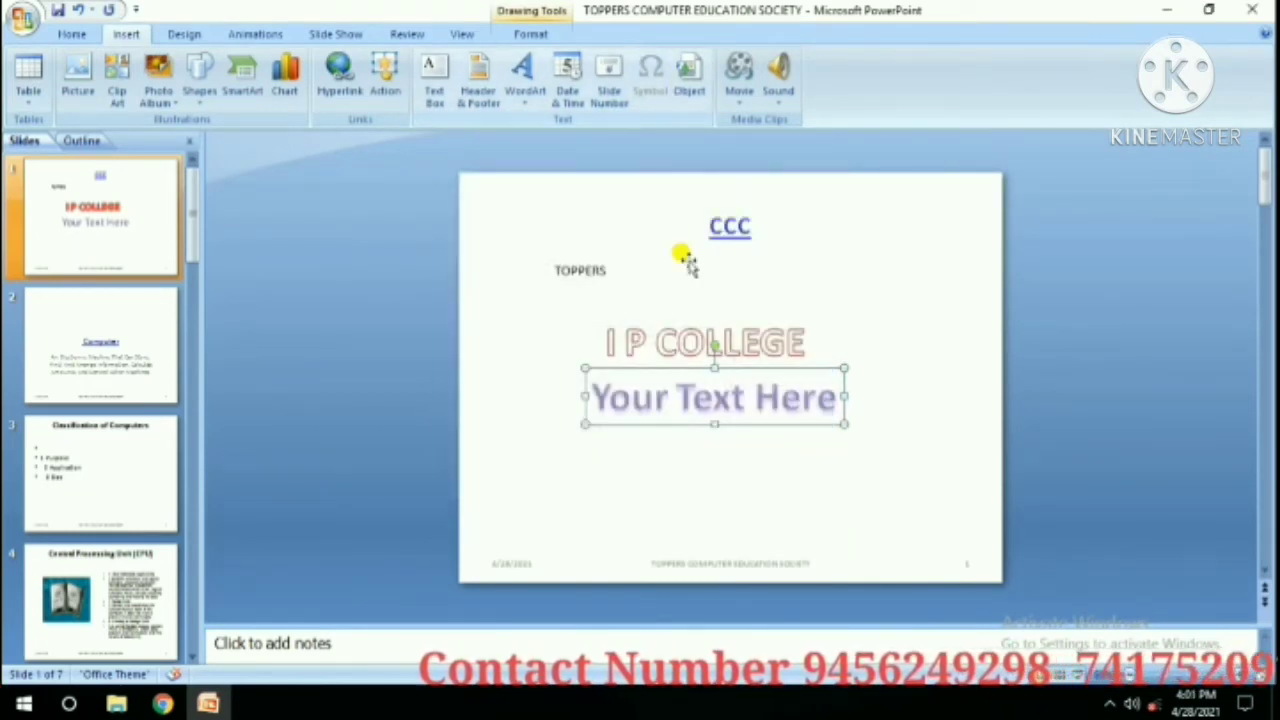
pyautogui.click(614, 258)
pyautogui.click(617, 280)
pyautogui.click(612, 272)
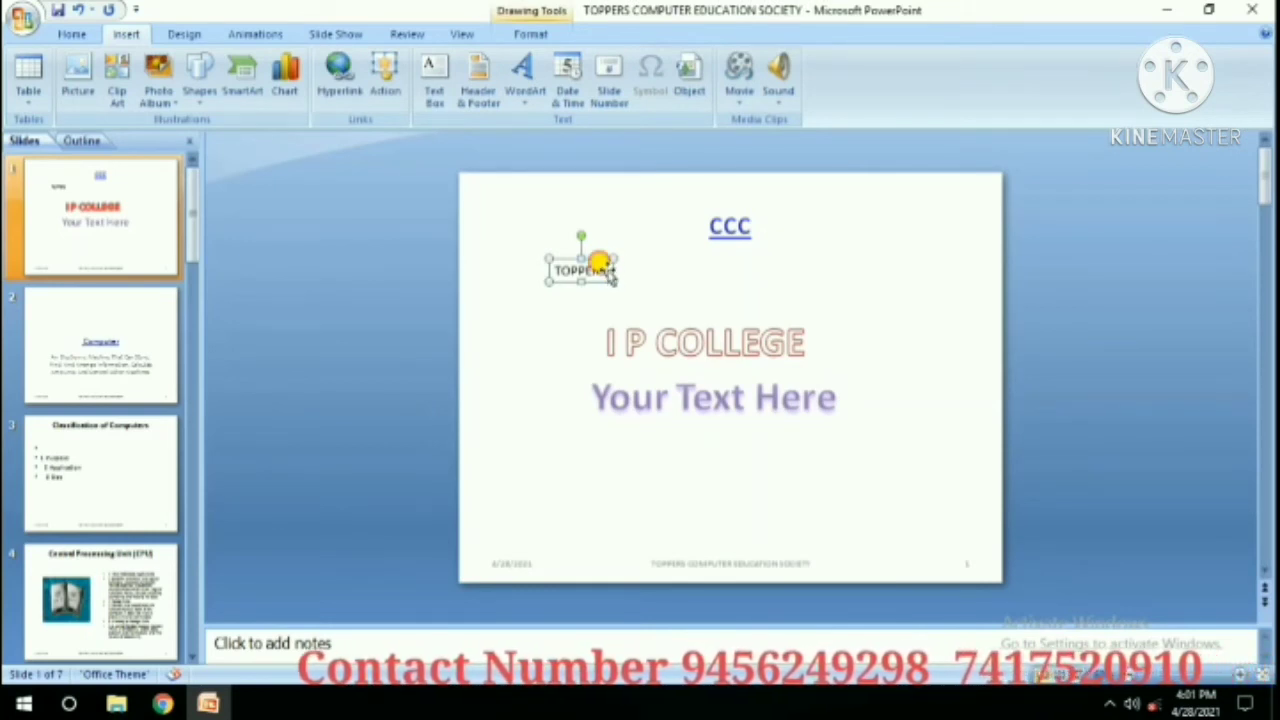
# Draw a new text box at the lower right of the title slide.
pyautogui.doubleClick(612, 274)
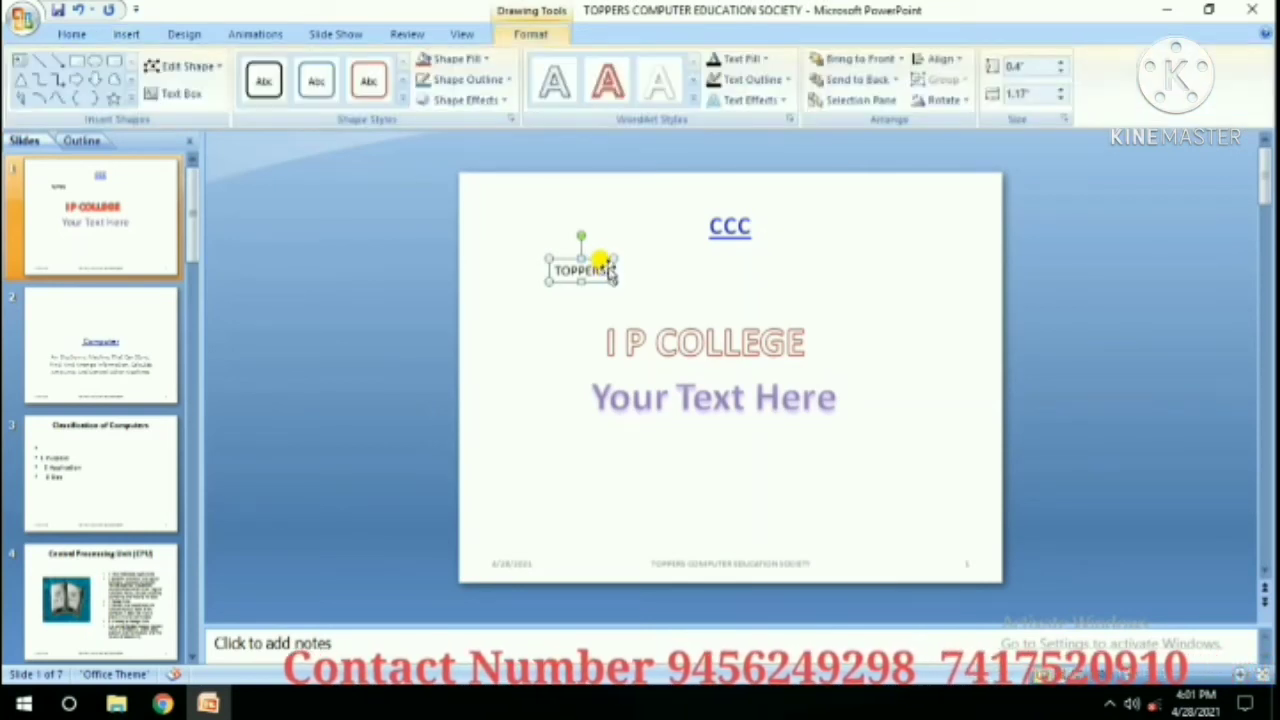
pyautogui.click(124, 34)
pyautogui.click(433, 75)
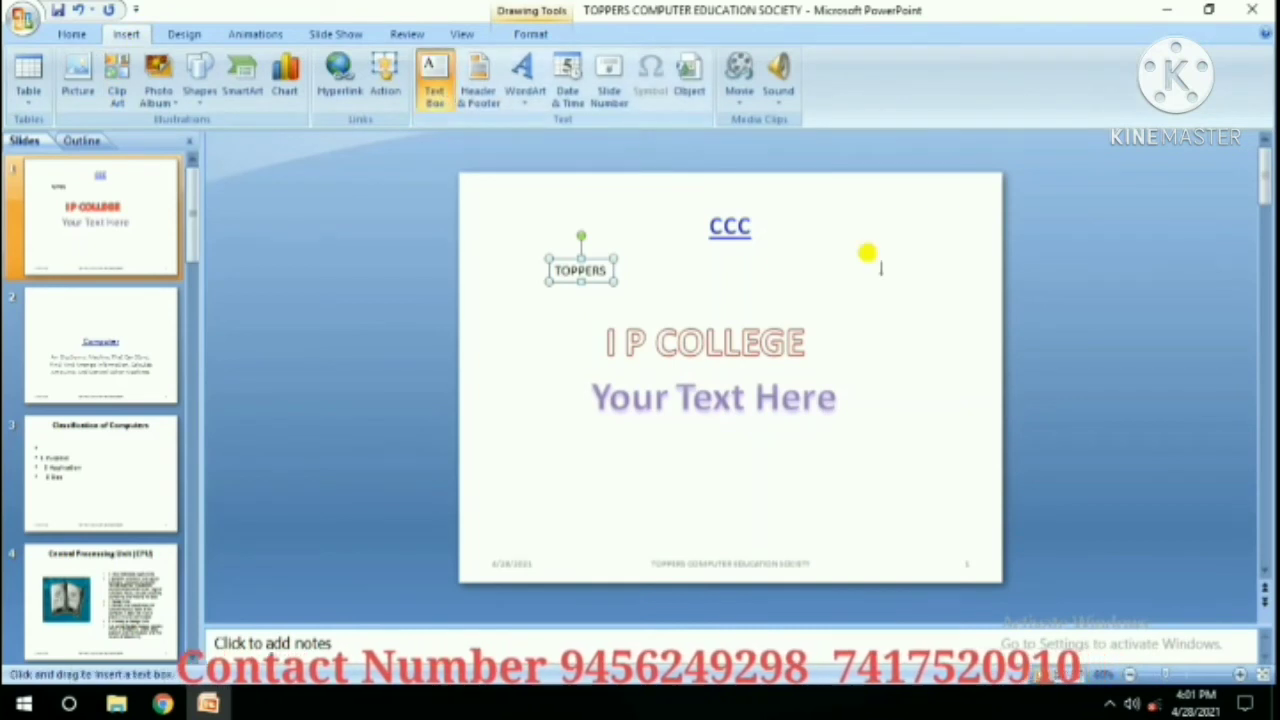
pyautogui.moveTo(811, 460); pyautogui.dragTo(975, 500)
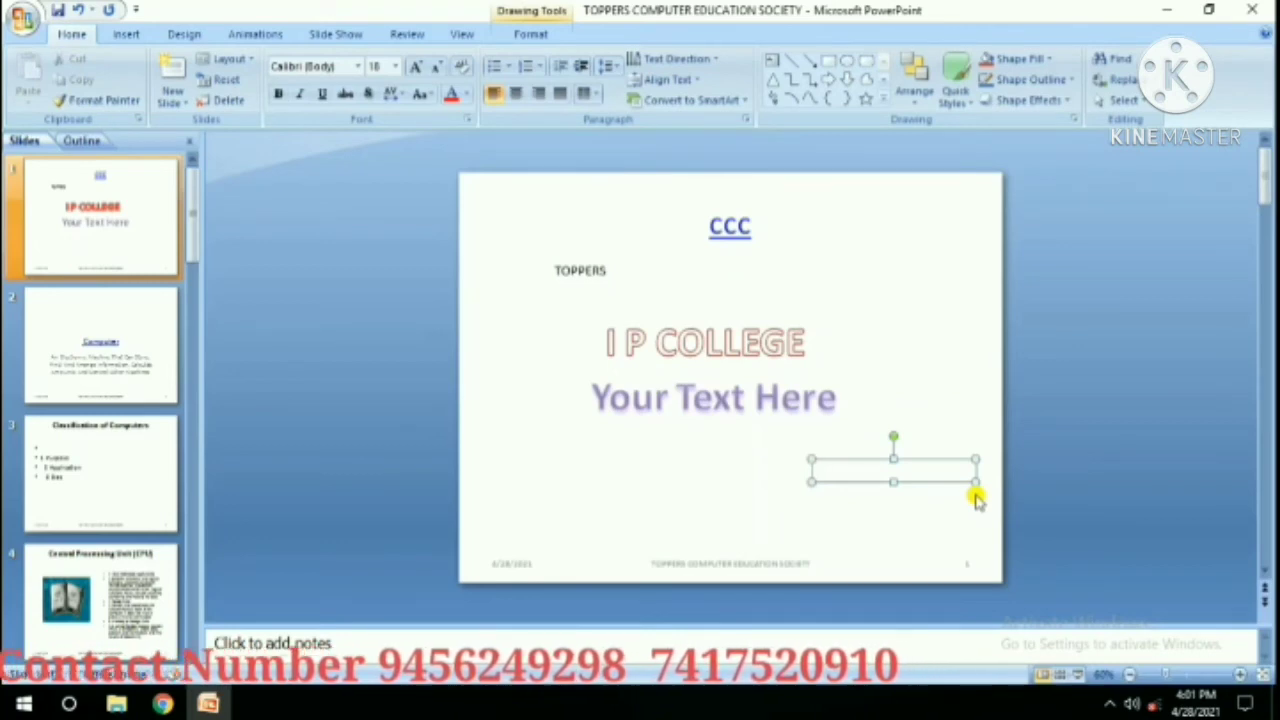
# Fill the text box with a Wingdings telephone symbol, a space and the phone number.
pyautogui.click(127, 34)
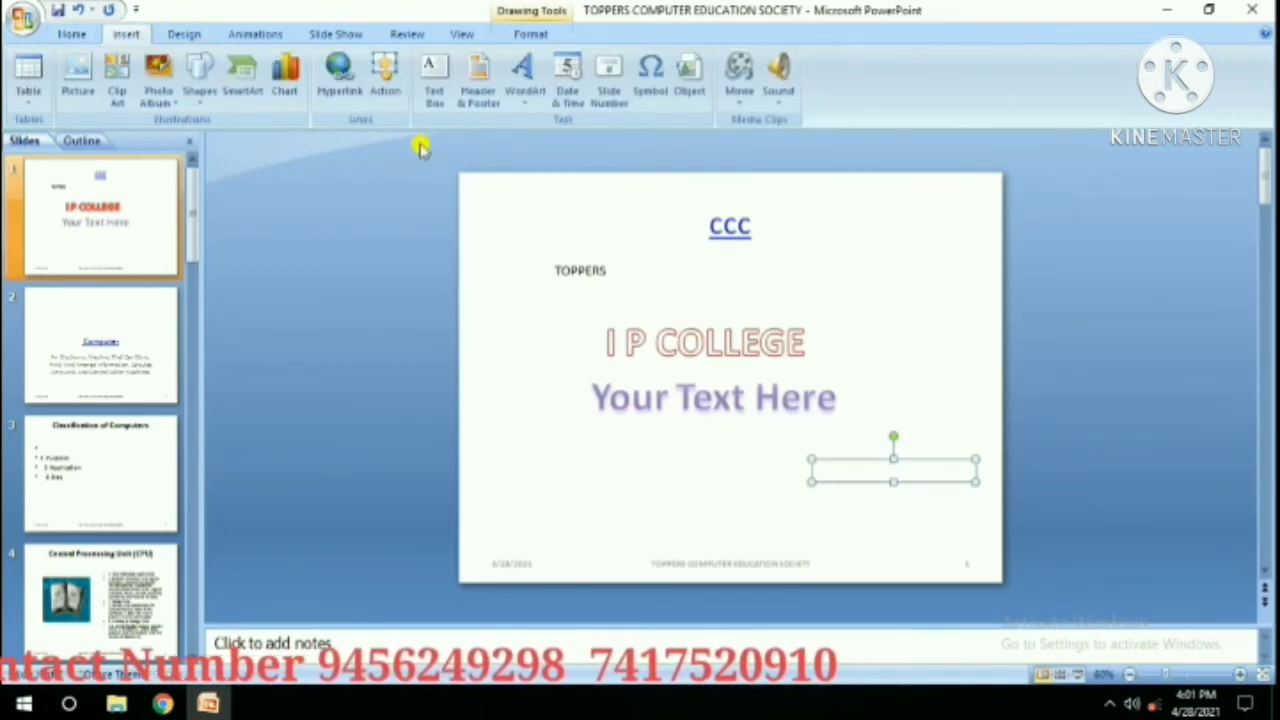
pyautogui.click(651, 80)
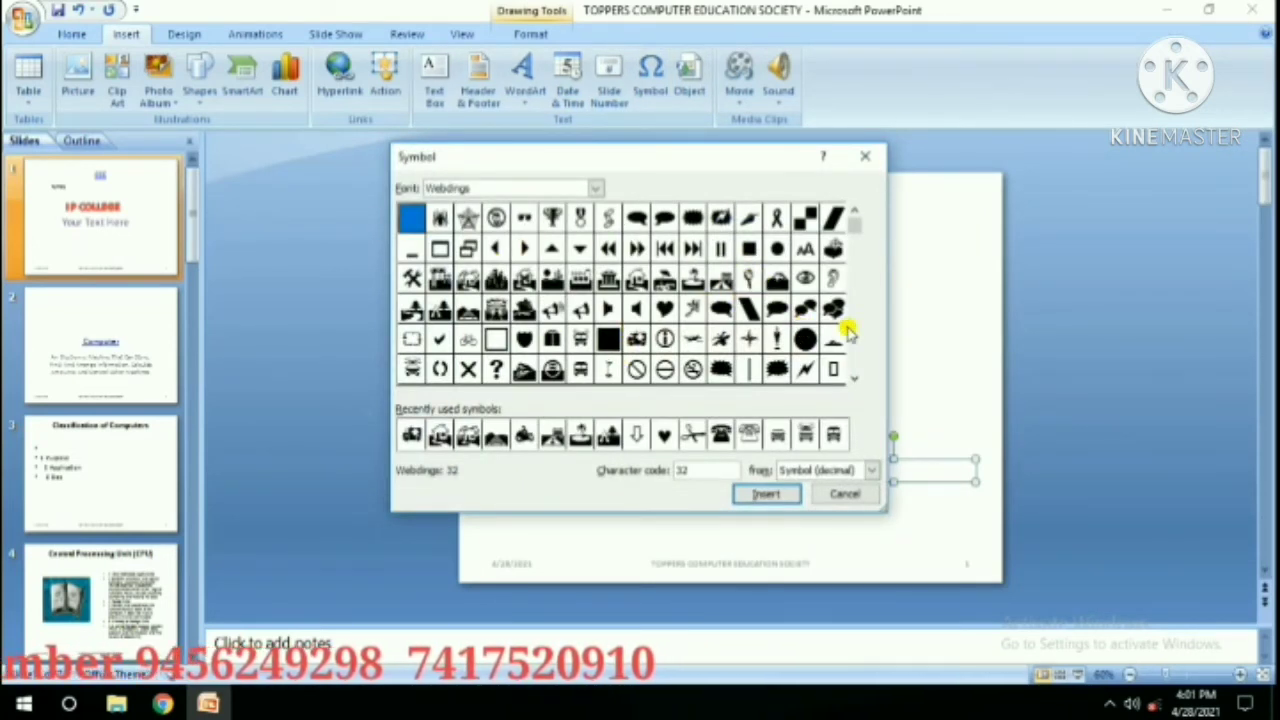
pyautogui.click(855, 378)
pyautogui.click(855, 378)
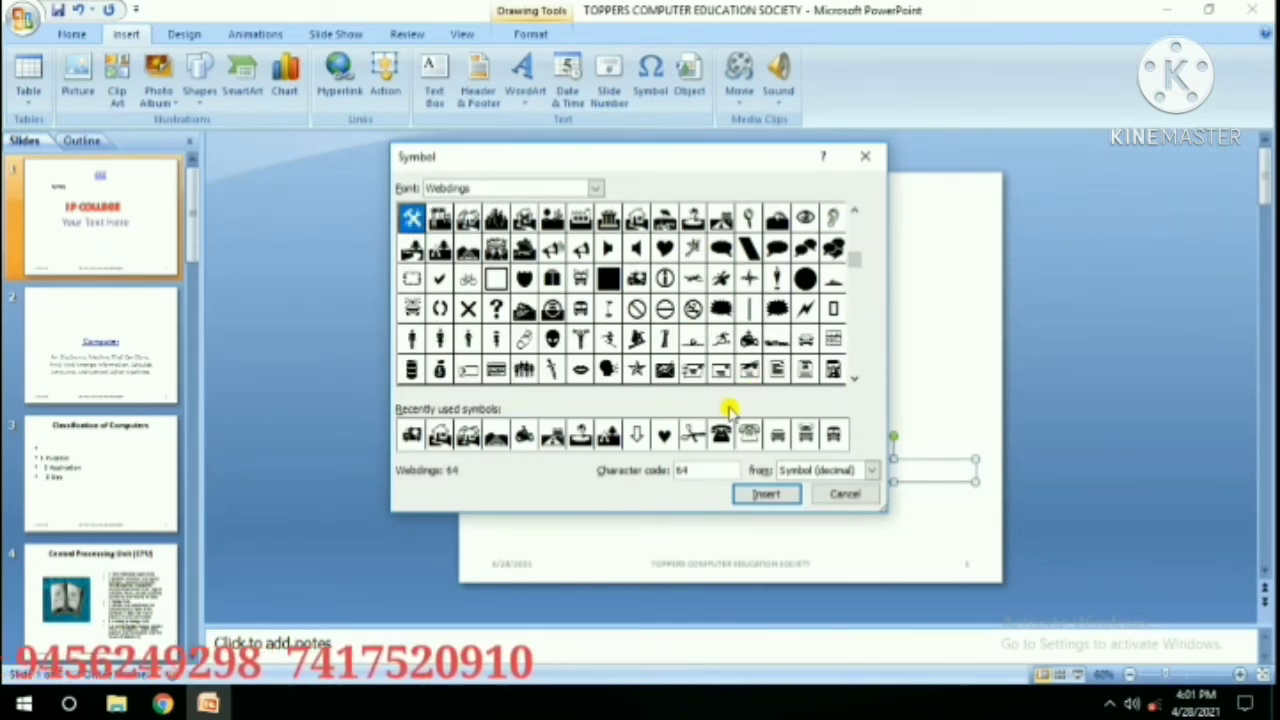
pyautogui.click(727, 440)
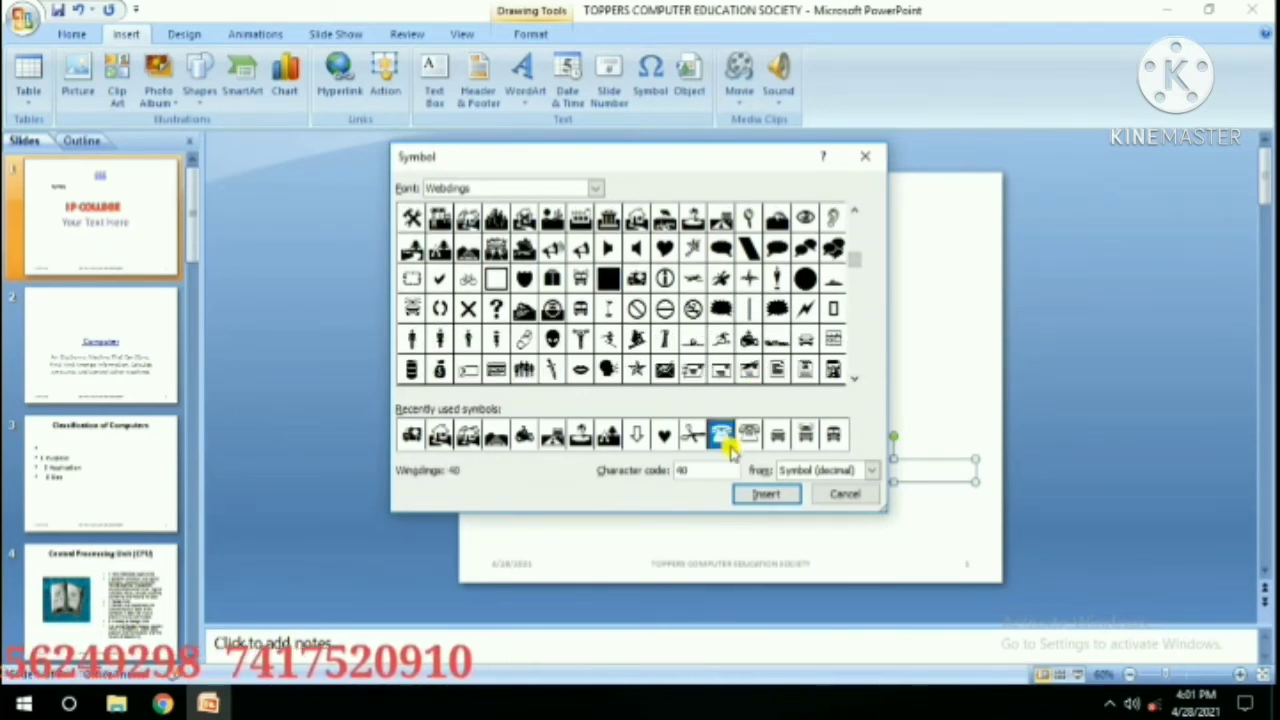
pyautogui.click(750, 493)
pyautogui.click(843, 494)
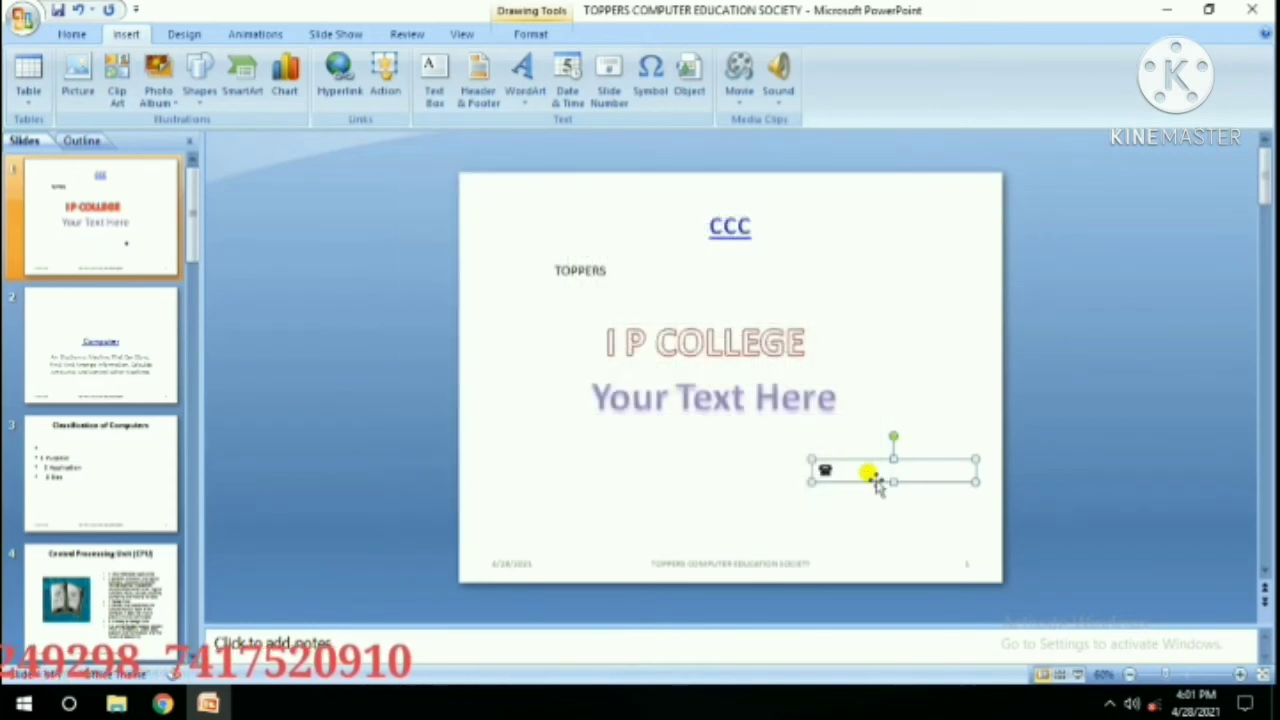
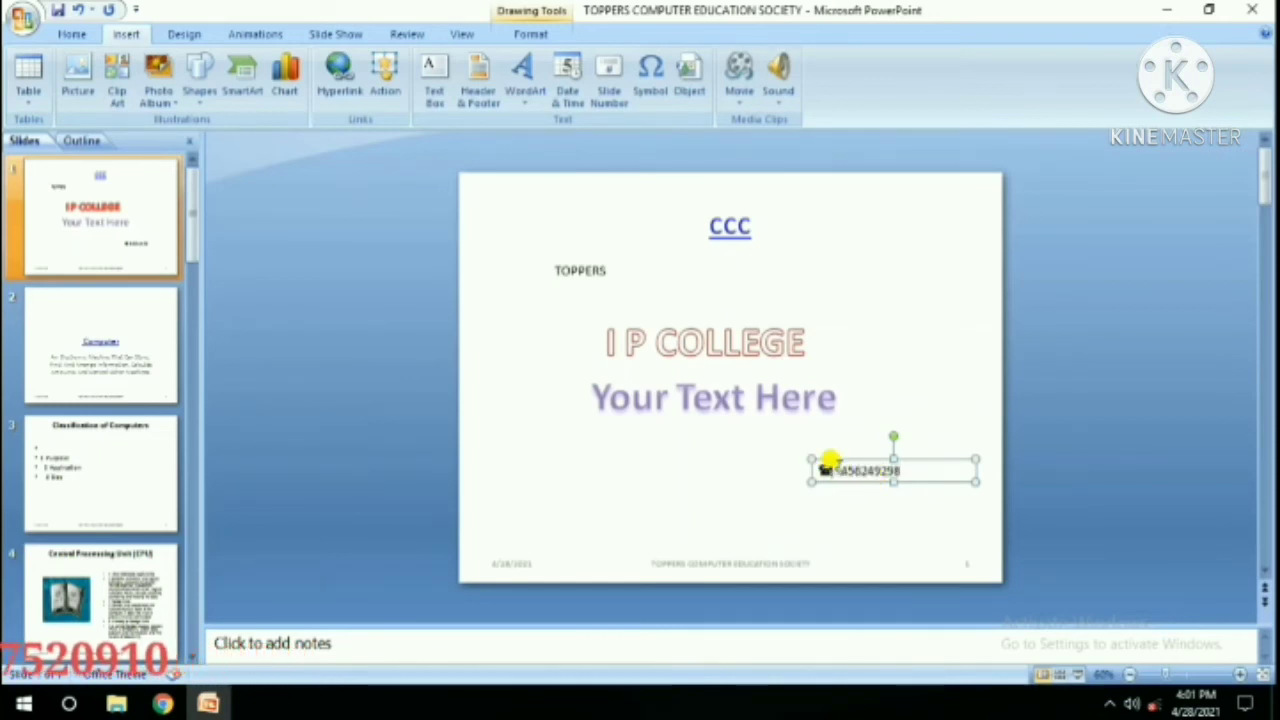
pyautogui.click(831, 468)
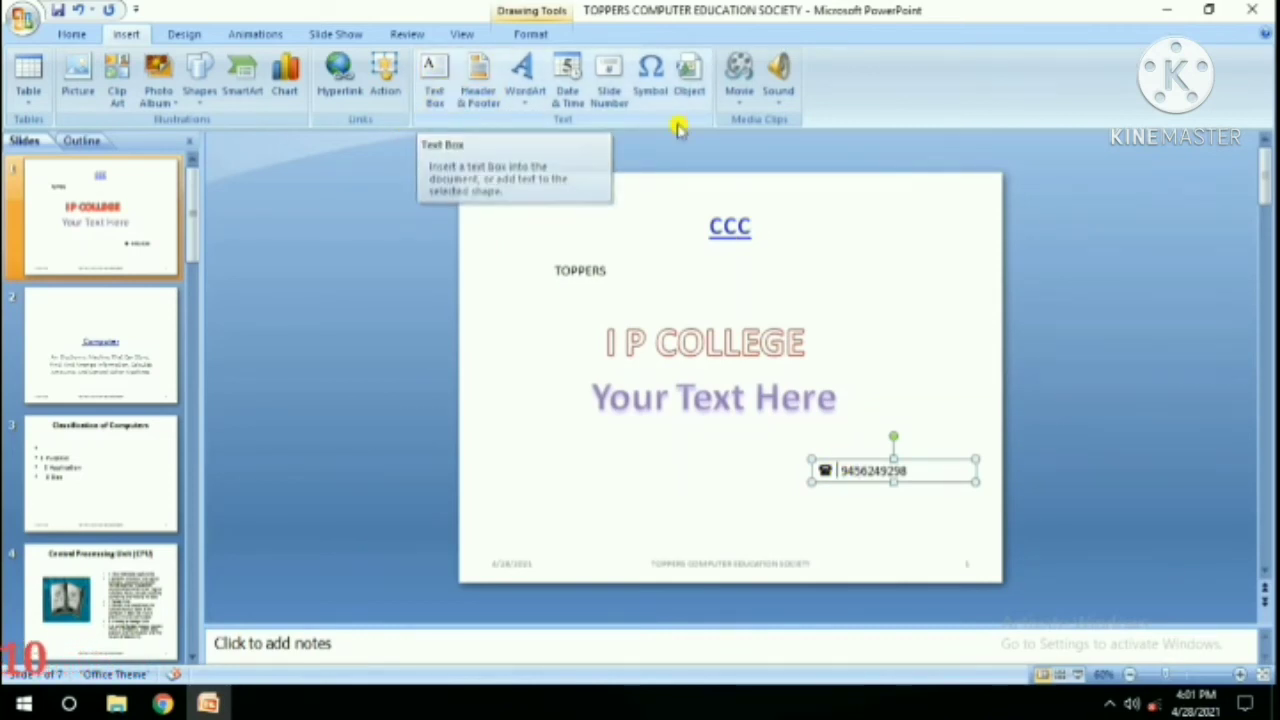
pyautogui.click(798, 322)
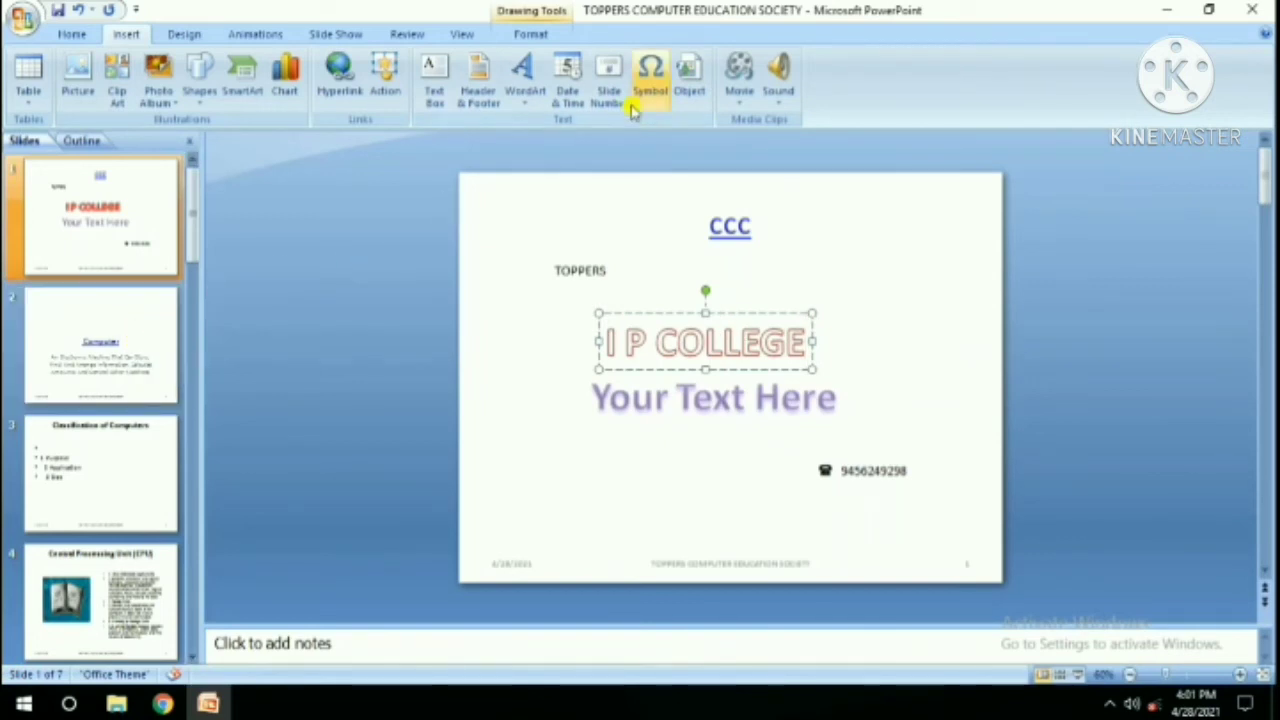
# Add a new Blank-layout slide 8 after the photo slide 7.
pyautogui.click(128, 378)
pyautogui.scroll(-5, 152, 462)
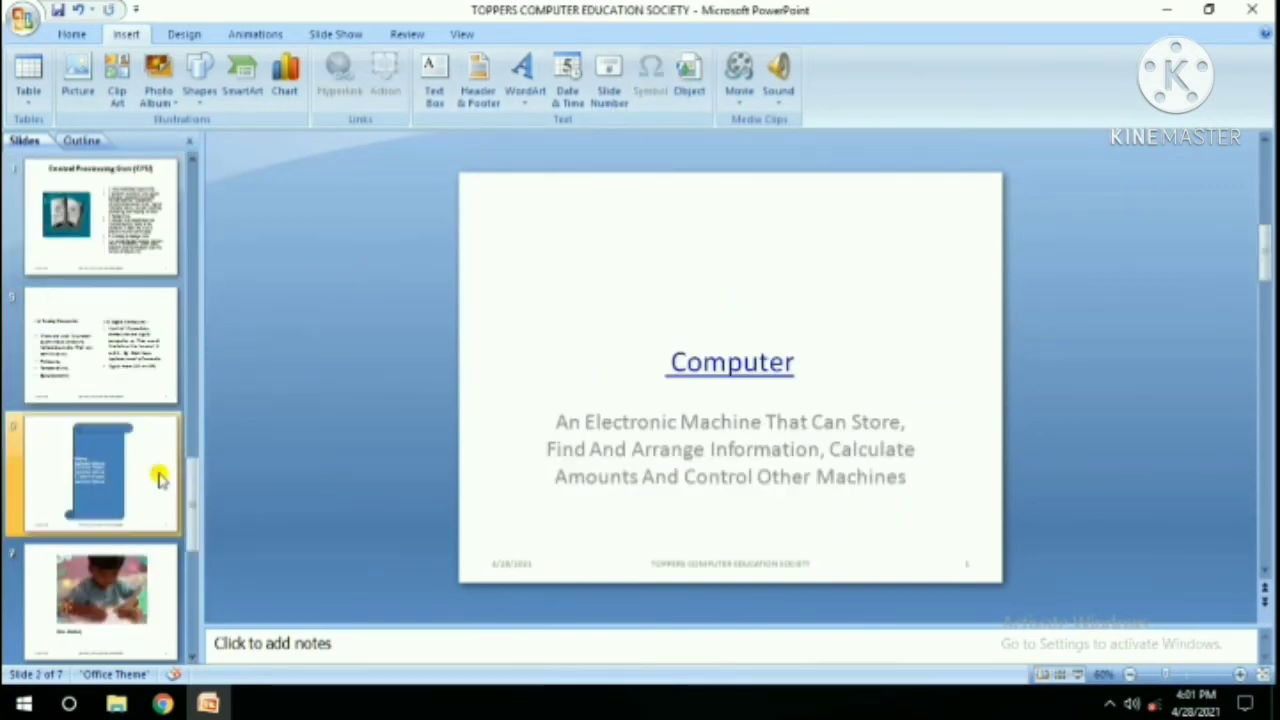
pyautogui.click(120, 503)
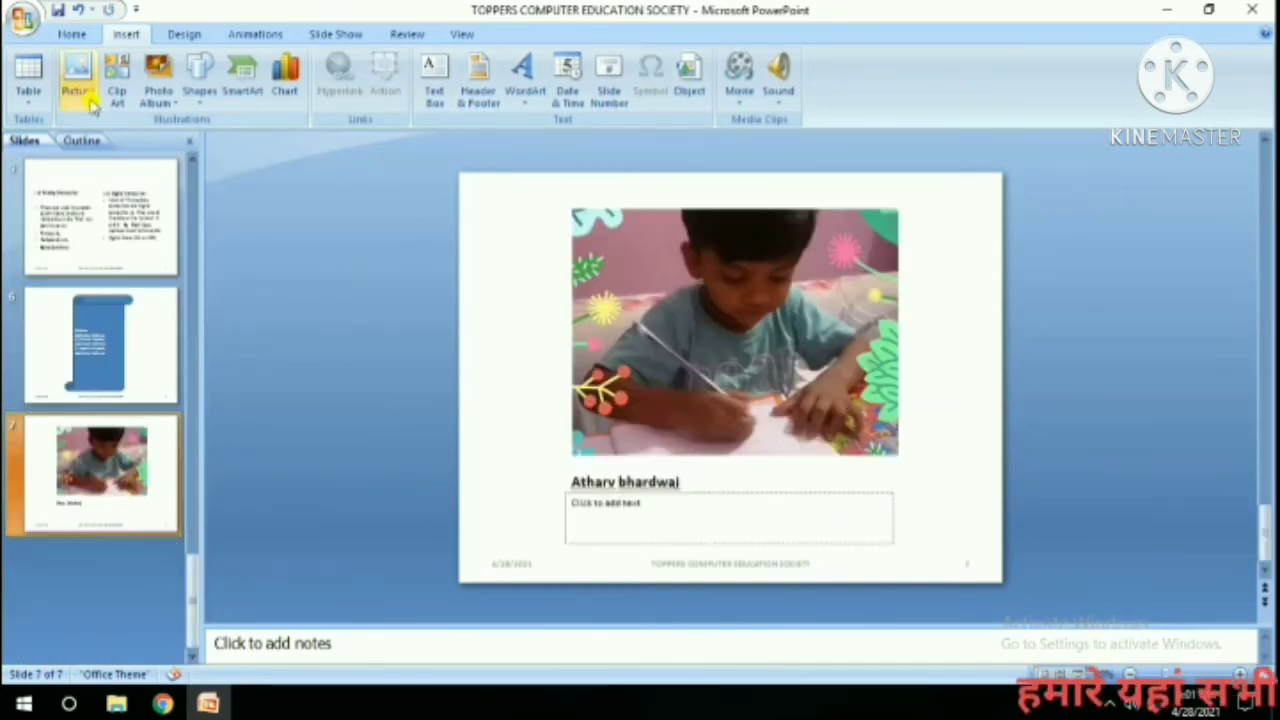
pyautogui.click(72, 34)
pyautogui.click(170, 92)
pyautogui.click(190, 386)
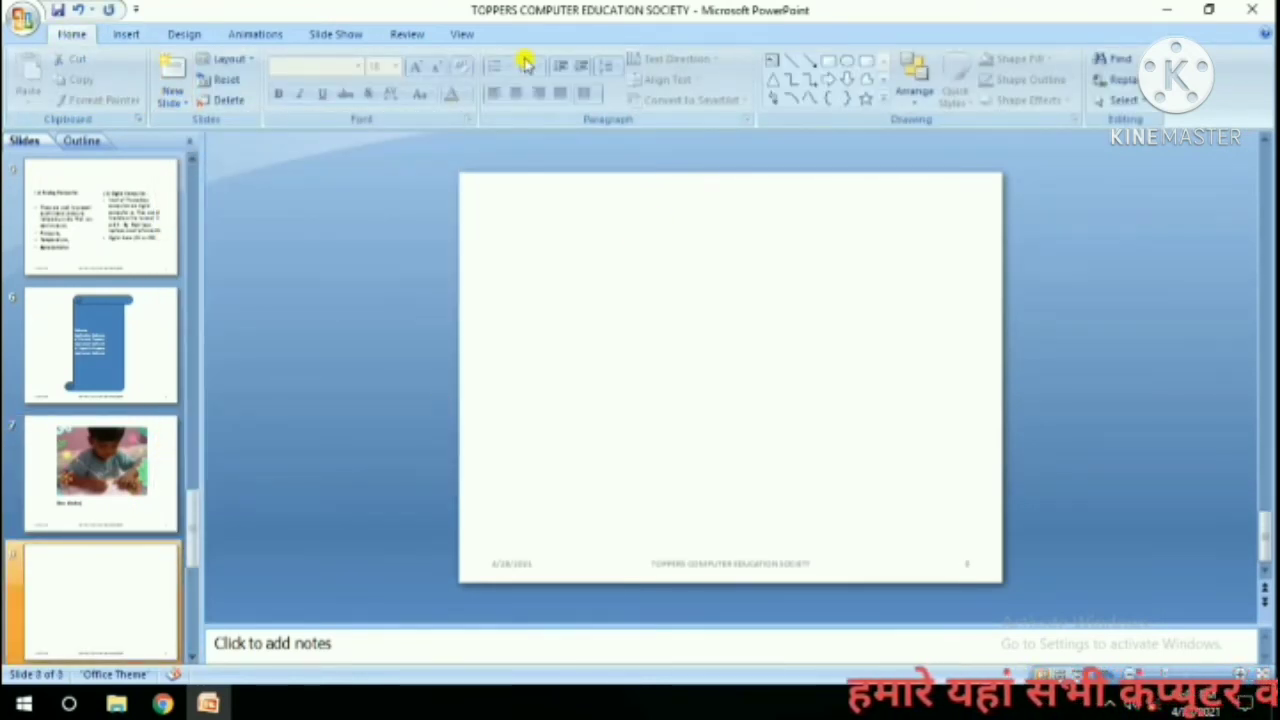
# Embed a new Bitmap Image object on the blank slide via Insert Object.
pyautogui.click(127, 33)
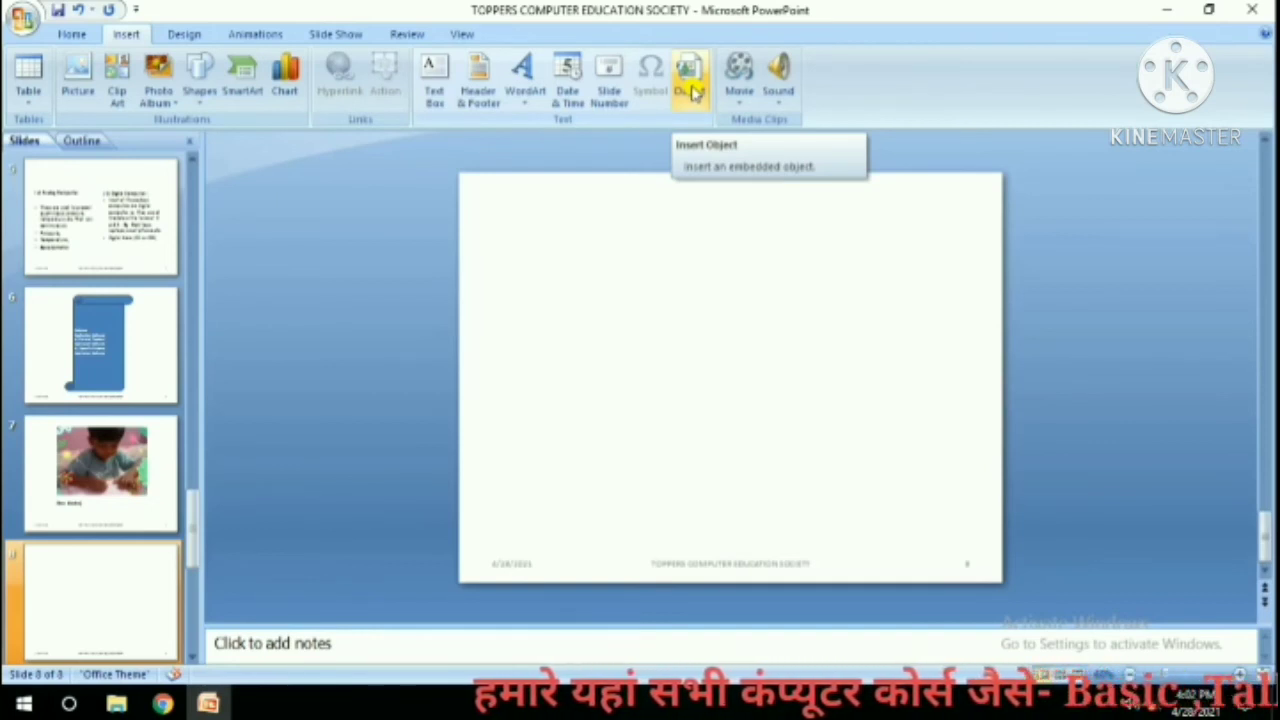
pyautogui.click(691, 88)
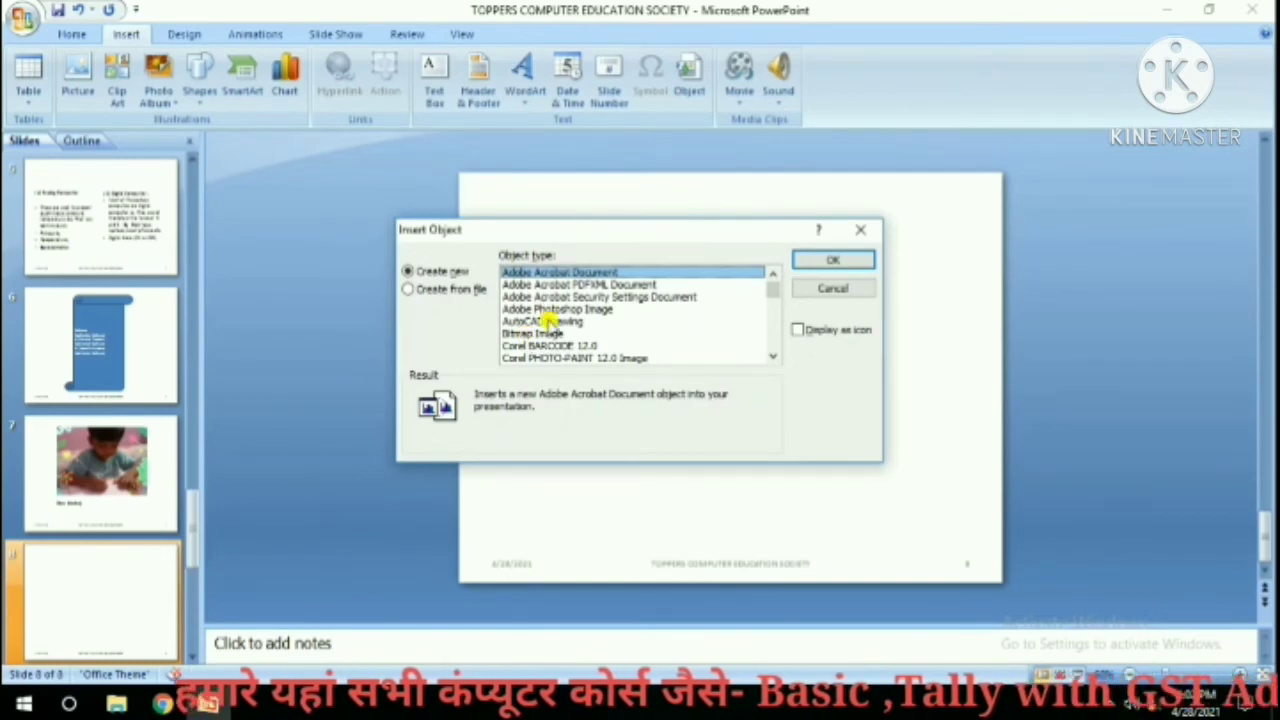
pyautogui.click(535, 335)
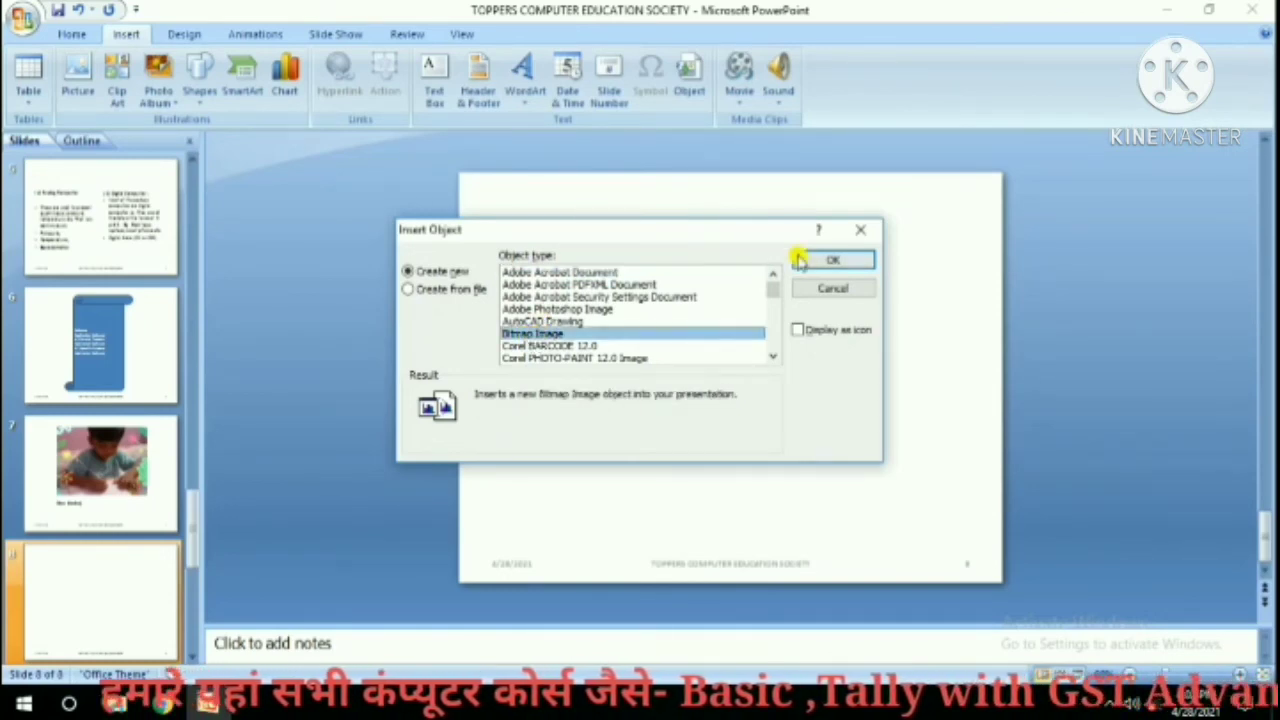
pyautogui.click(800, 258)
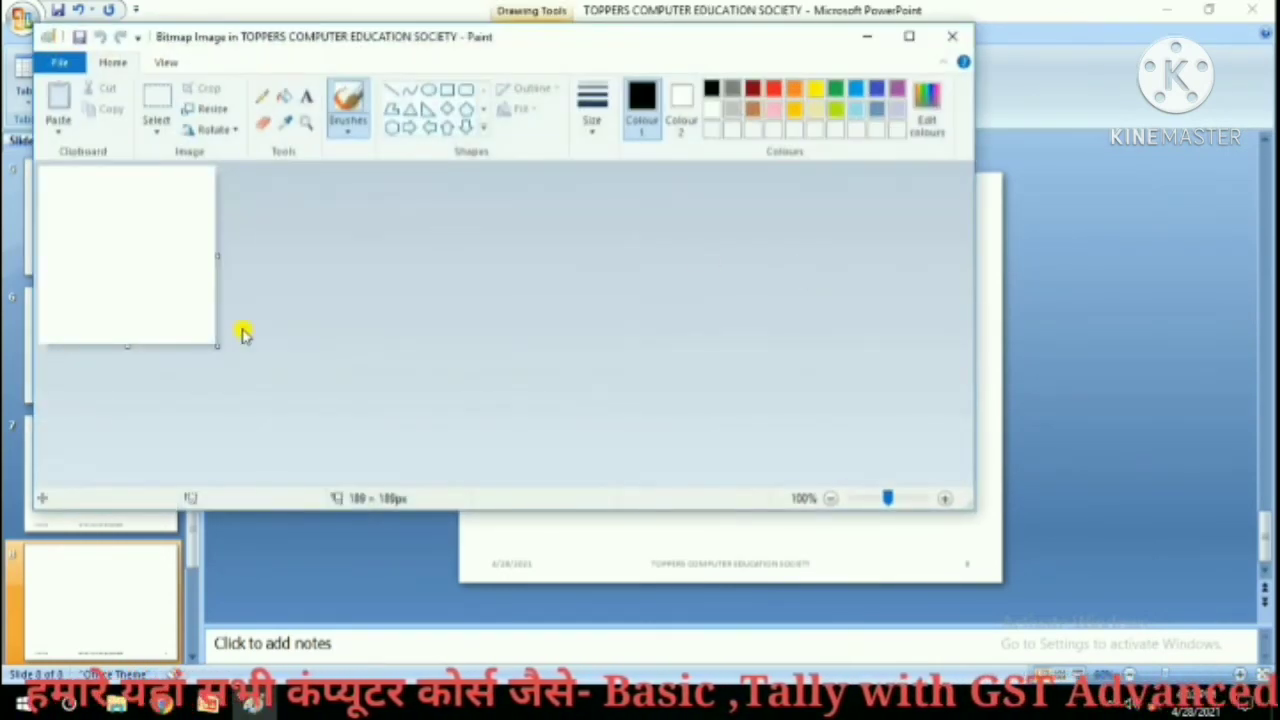
# Enlarge the canvas to 475 × 285 px and draw a right arrow plus a 115 × 132 px left arrow.
pyautogui.moveTo(218, 347); pyautogui.dragTo(485, 446)
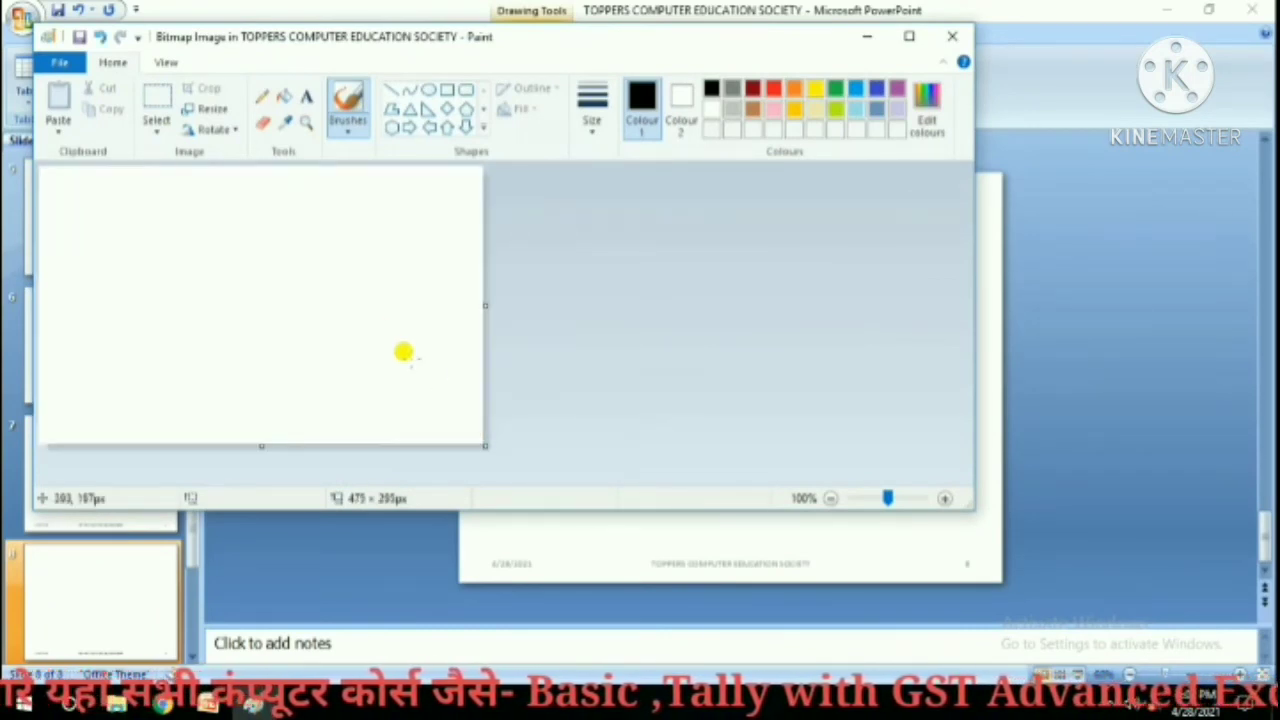
pyautogui.click(412, 128)
pyautogui.moveTo(184, 210)
pyautogui.mouseDown()
pyautogui.moveTo(249, 366)
pyautogui.moveTo(342, 374)
pyautogui.mouseUp()
pyautogui.click(428, 128)
pyautogui.moveTo(396, 214); pyautogui.dragTo(462, 338)
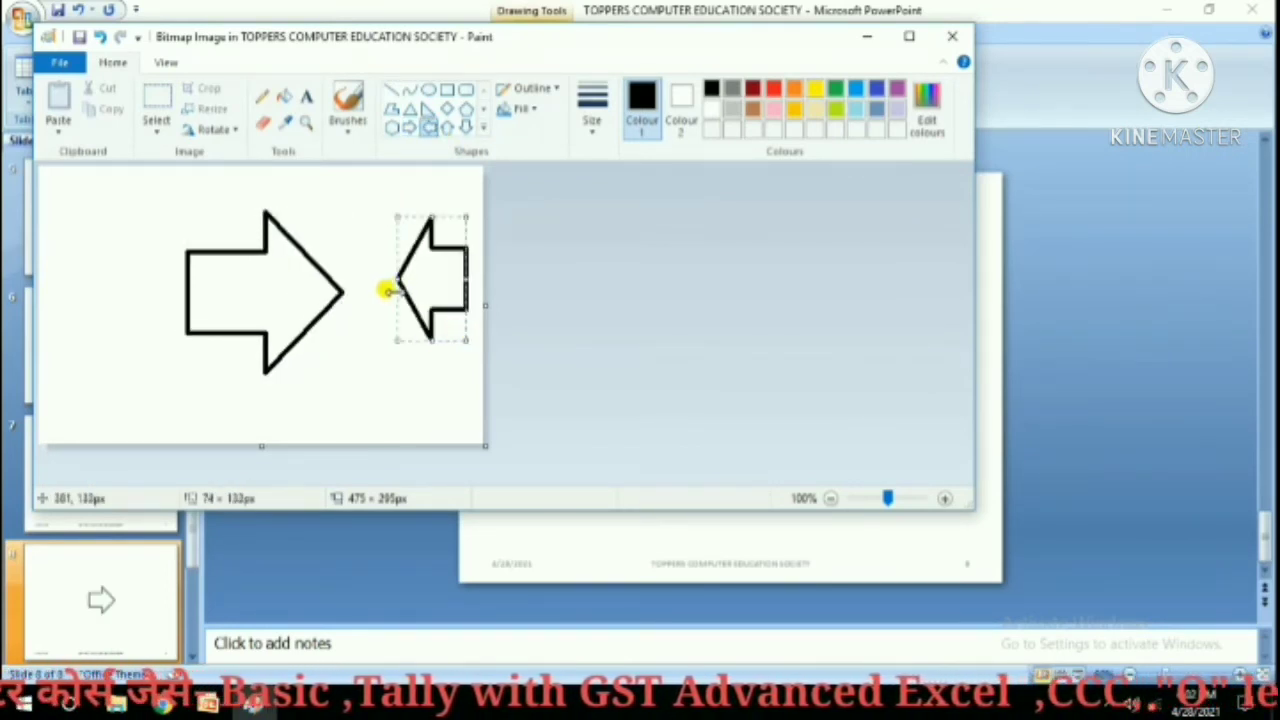
pyautogui.moveTo(388, 291); pyautogui.dragTo(351, 291)
# Outline the left arrow orange, fill the right arrow pink, and exit Paint back to the slide.
pyautogui.click(771, 110)
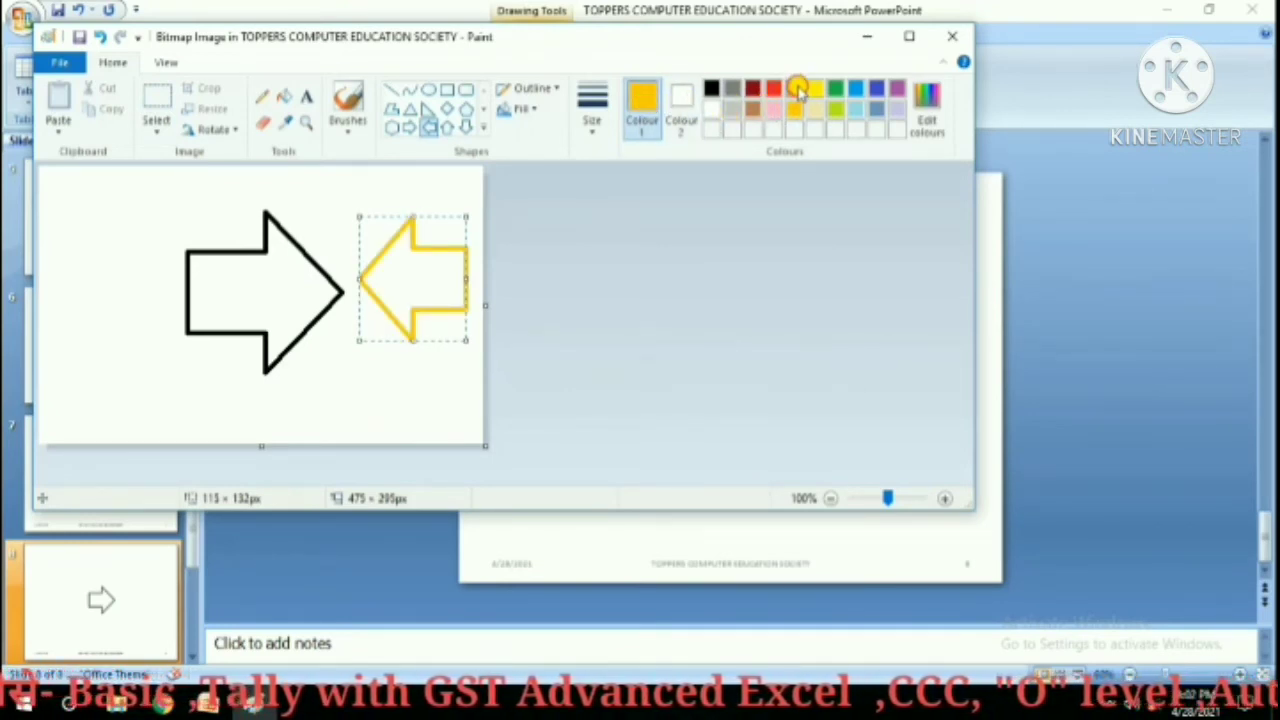
pyautogui.click(797, 88)
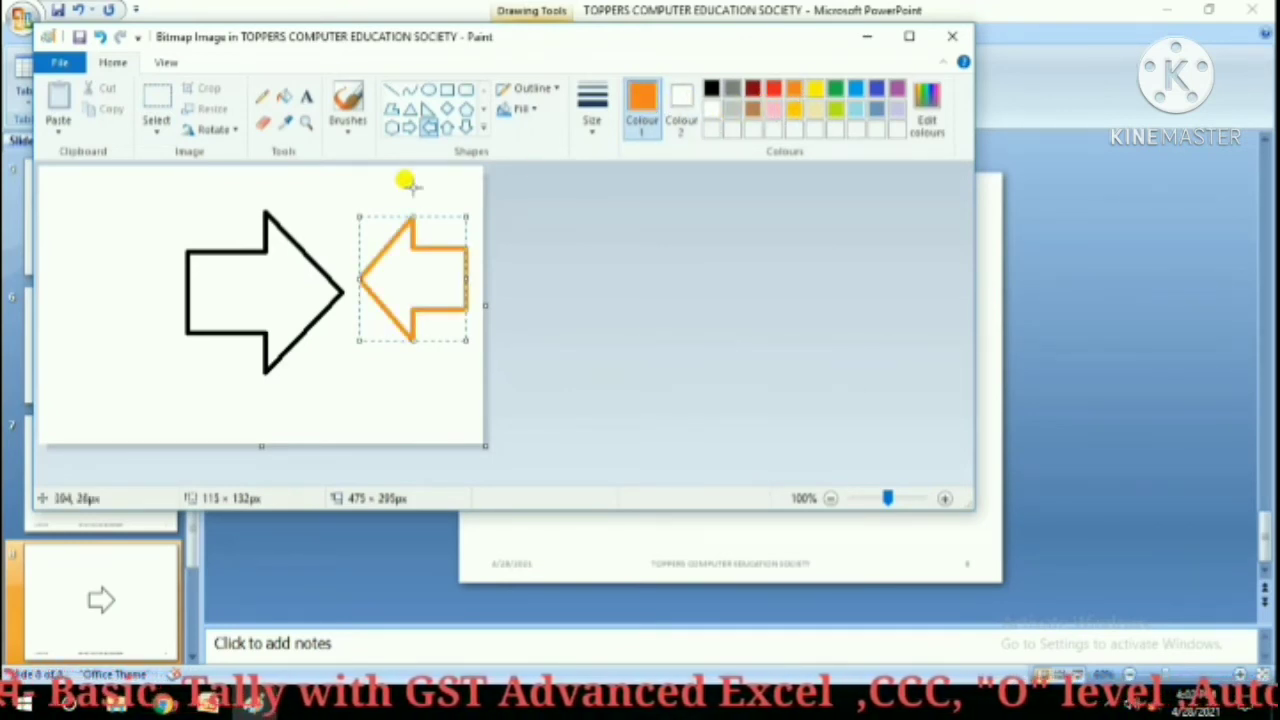
pyautogui.click(284, 96)
pyautogui.click(773, 108)
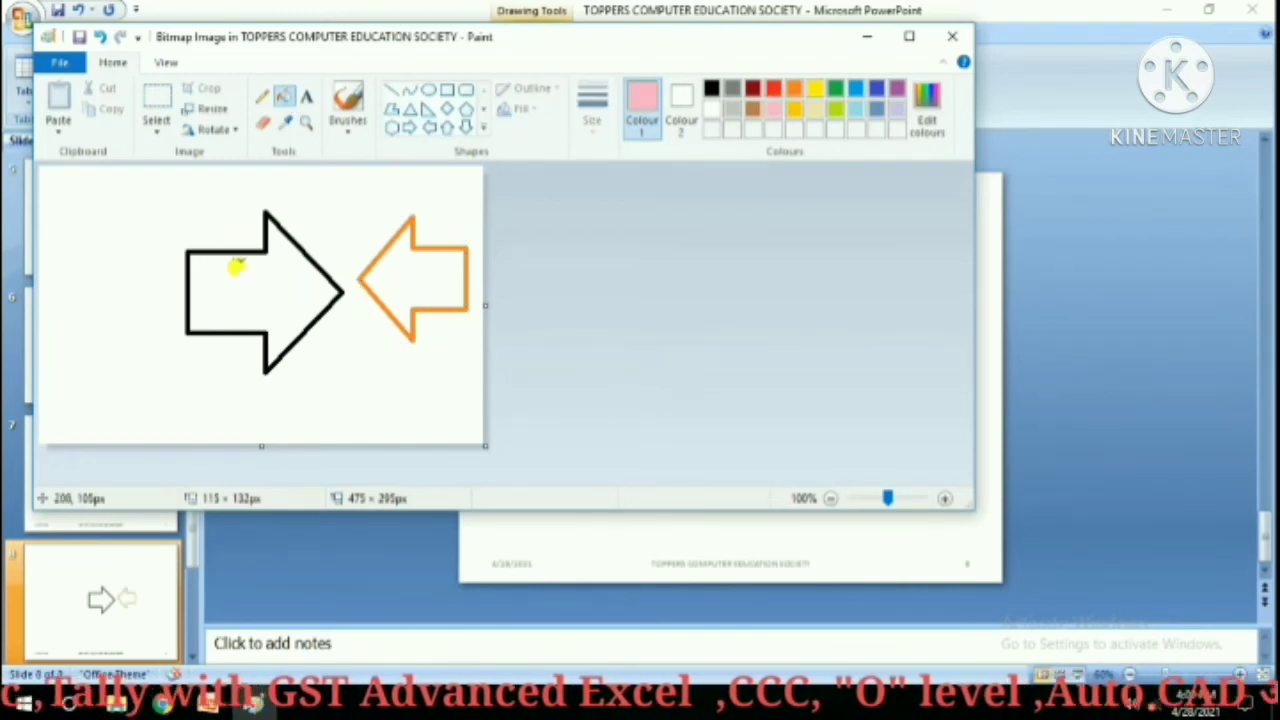
pyautogui.click(232, 250)
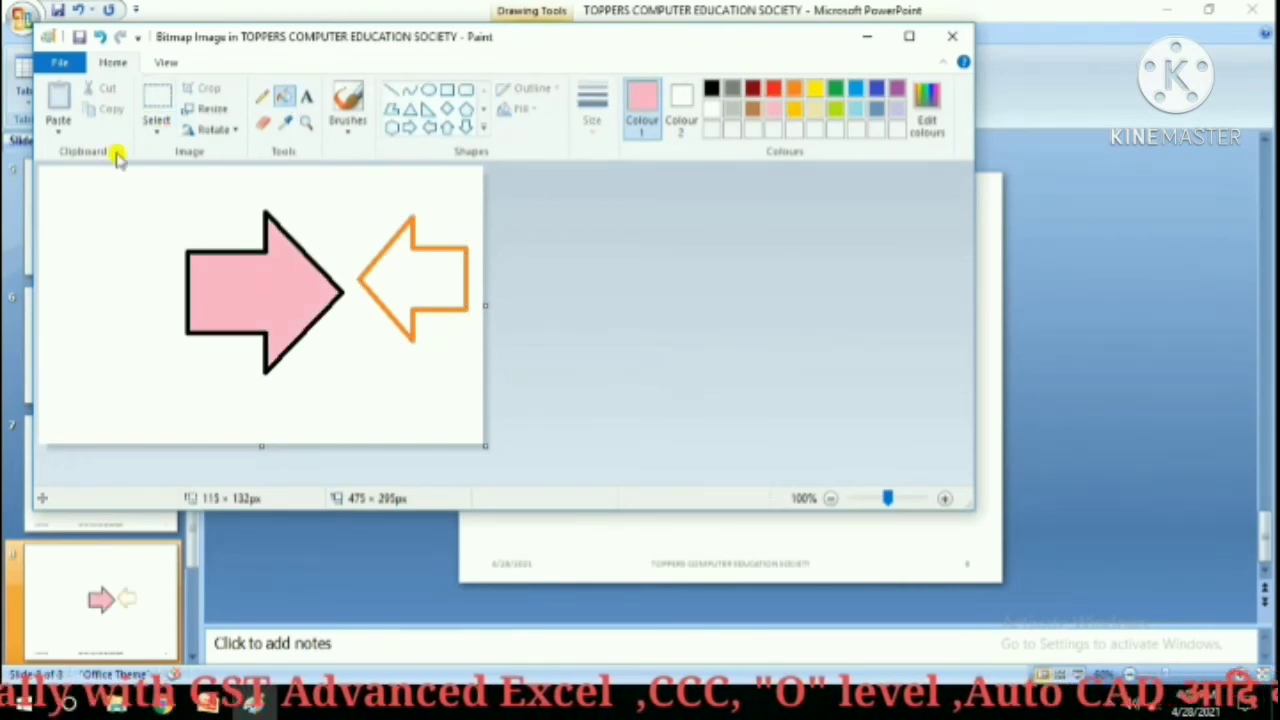
pyautogui.click(57, 64)
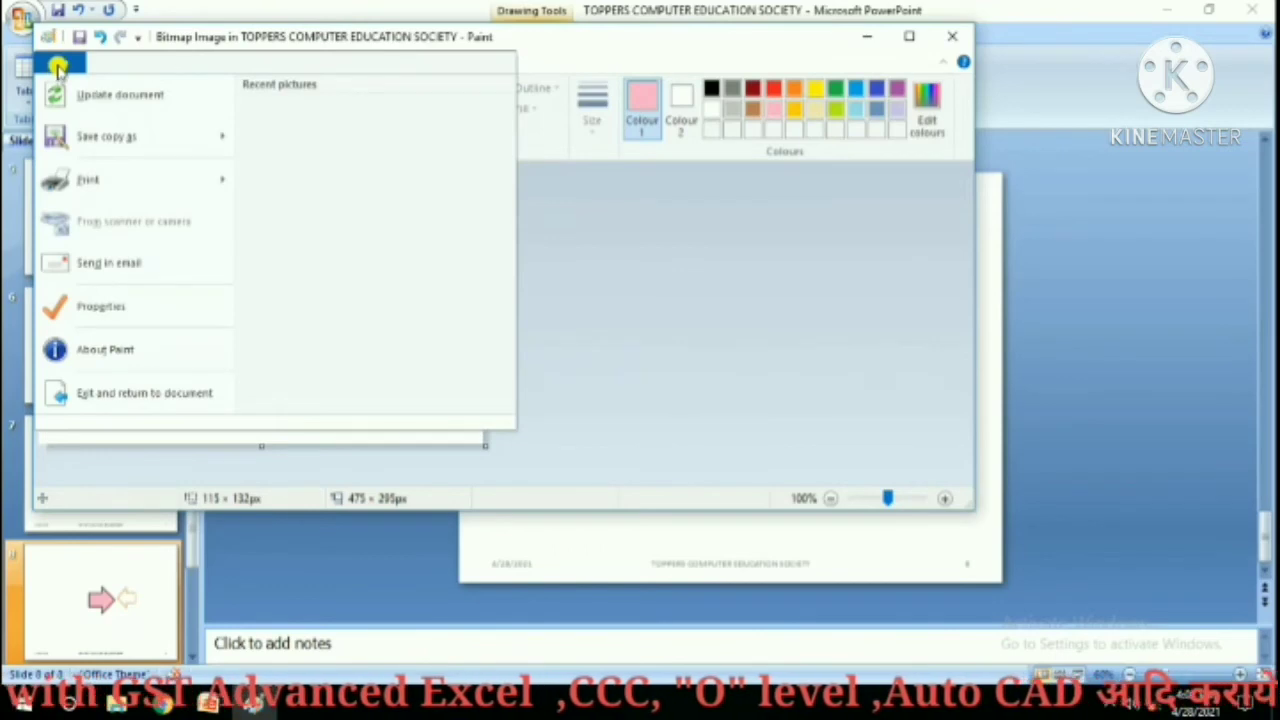
pyautogui.click(115, 394)
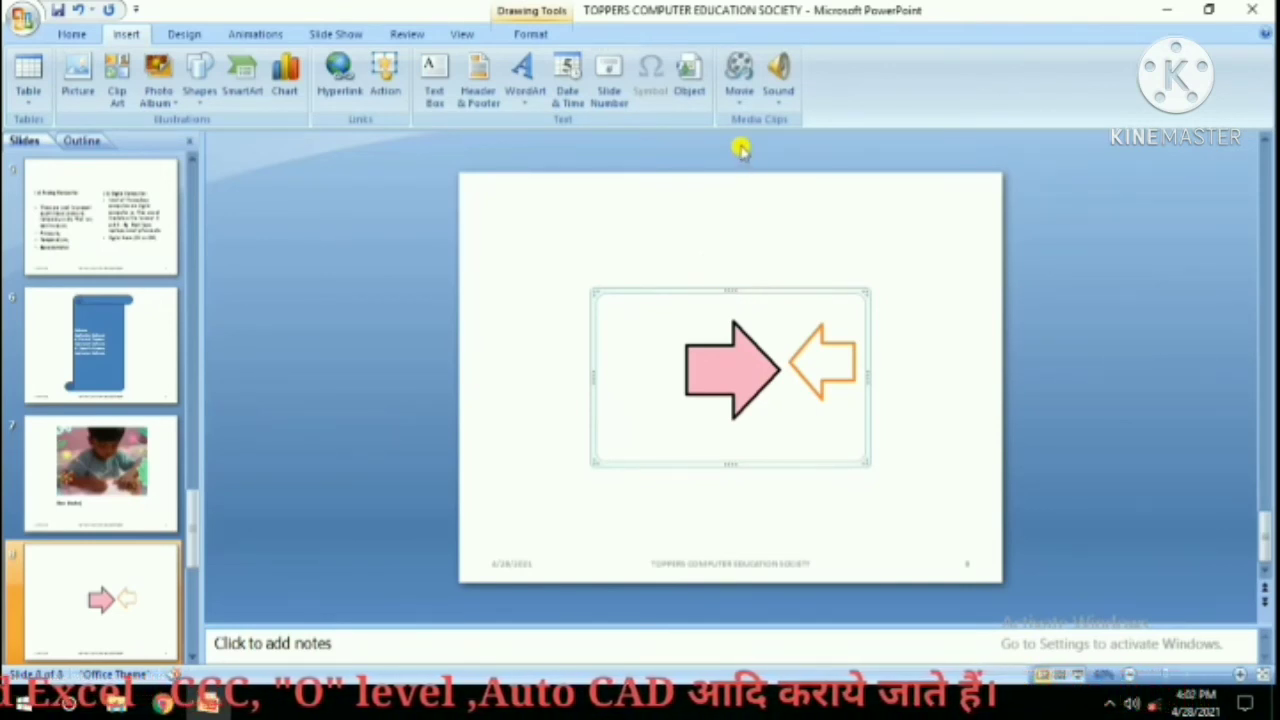
# Deselect the arrow picture and add a Blank-layout slide 9 after it.
pyautogui.click(103, 600)
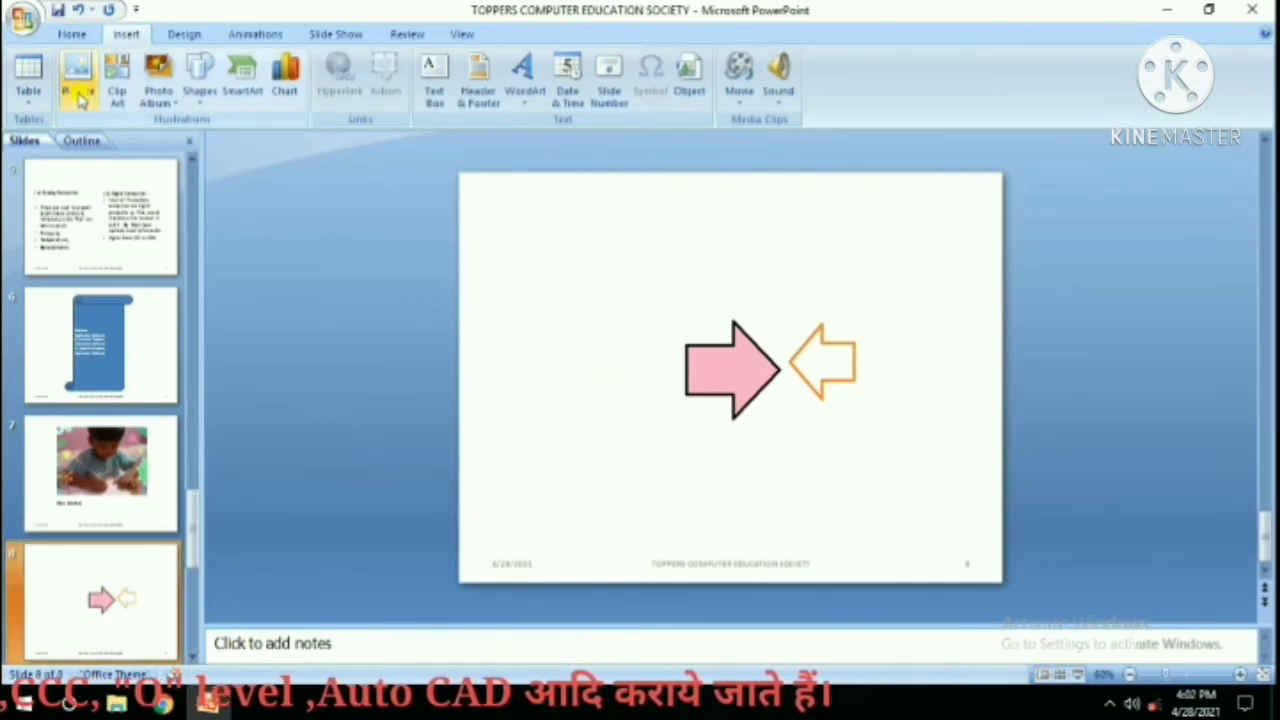
pyautogui.click(82, 35)
pyautogui.click(165, 98)
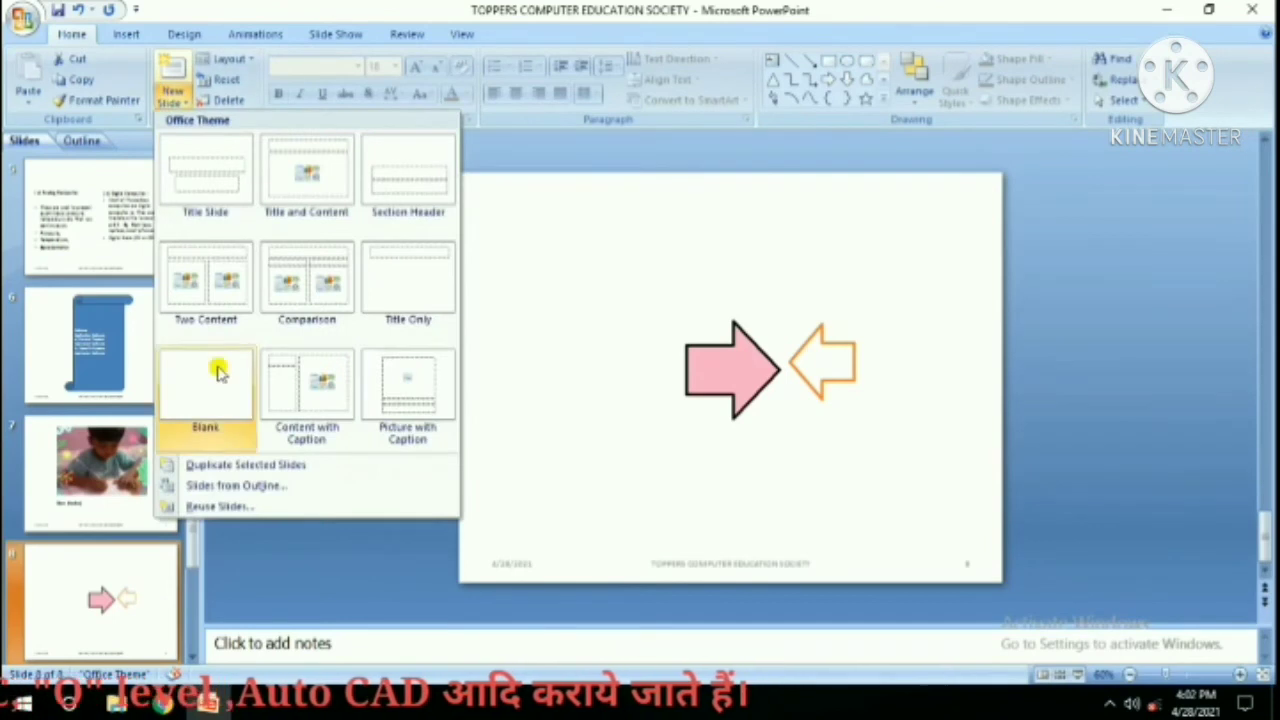
pyautogui.click(214, 366)
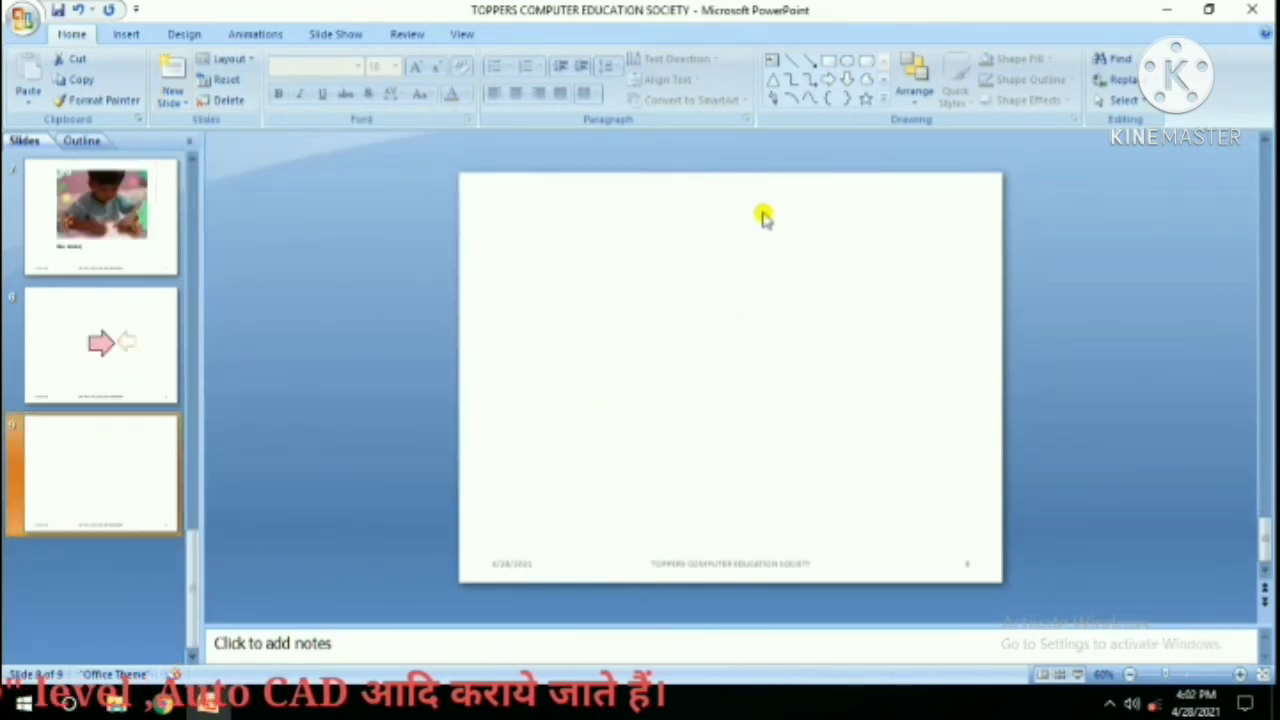